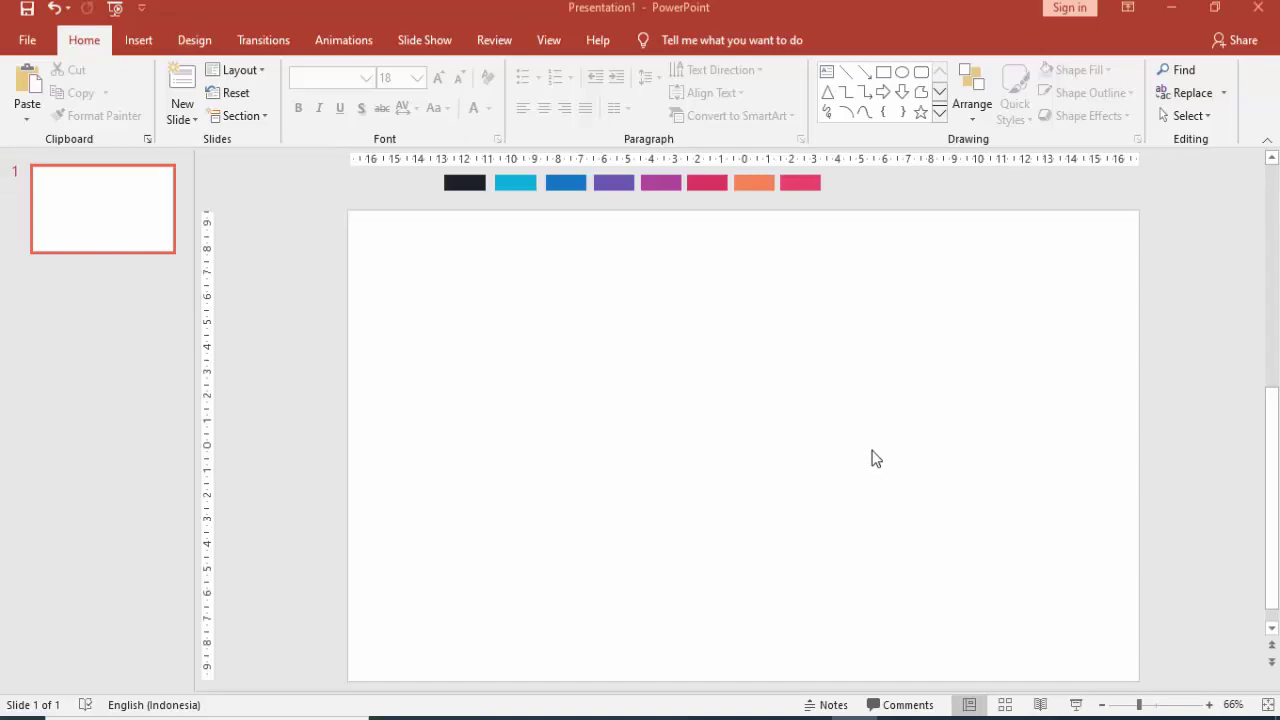
- Fill the slide background with the dark navy of the first swatch, sampled by eyedropper
ctrl+scroll(783, 445, down, 2)
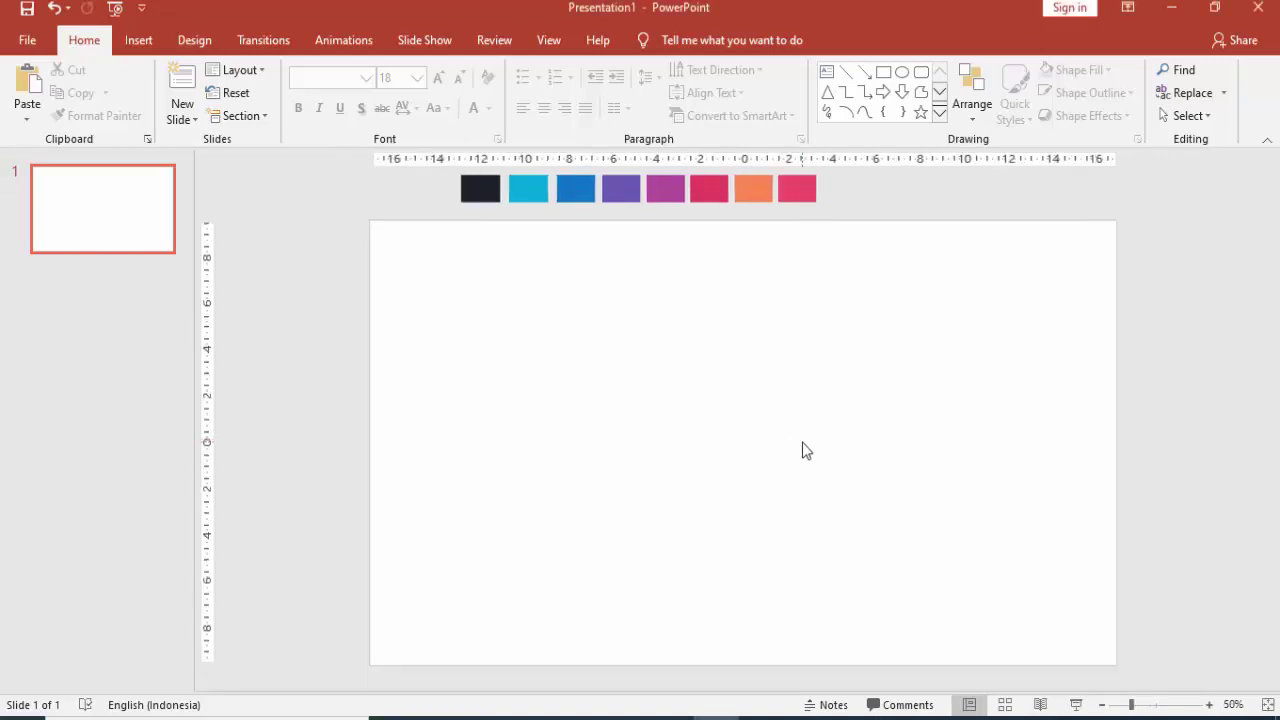
right_click(798, 414)
click(707, 314)
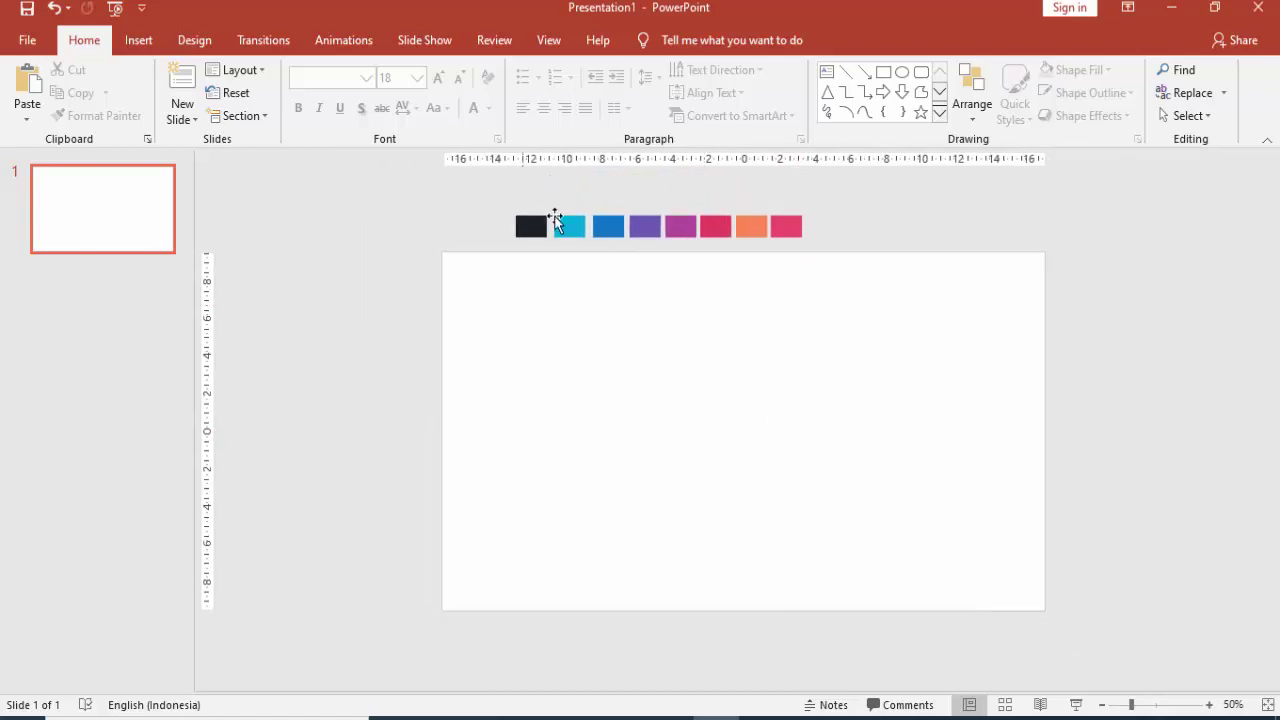
right_click(741, 308)
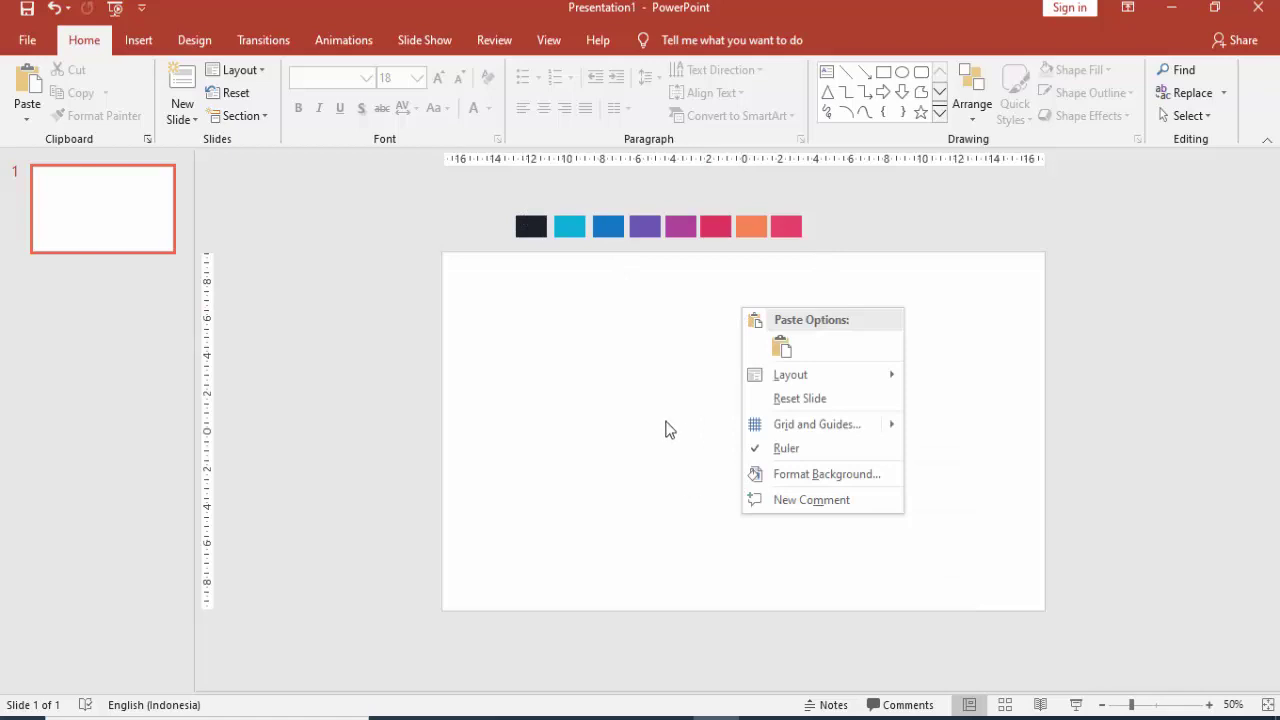
click(766, 475)
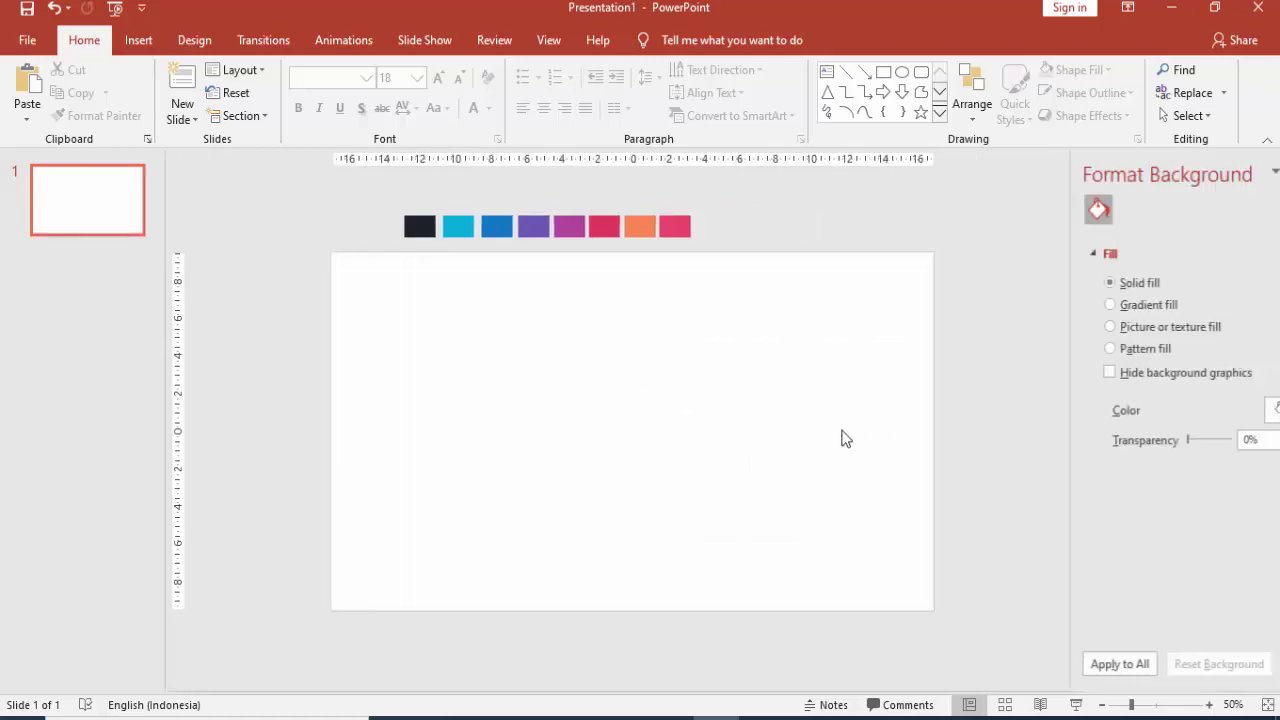
click(1230, 409)
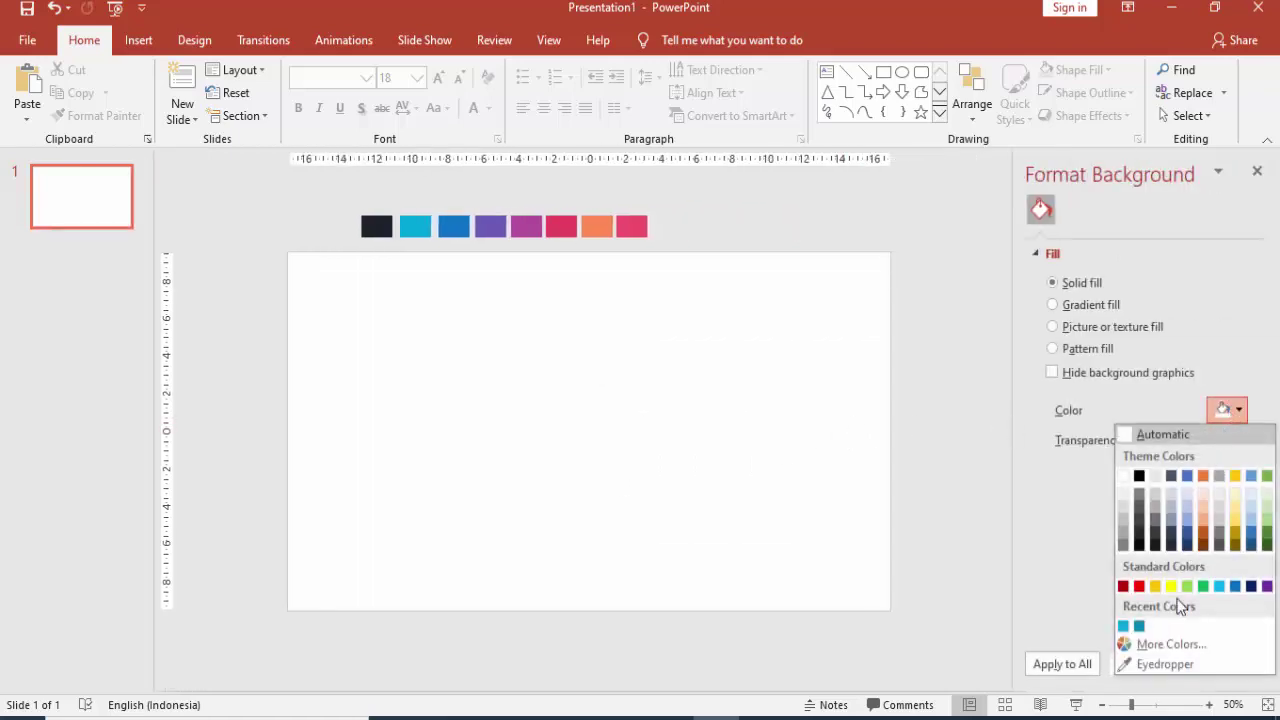
click(1166, 660)
click(376, 226)
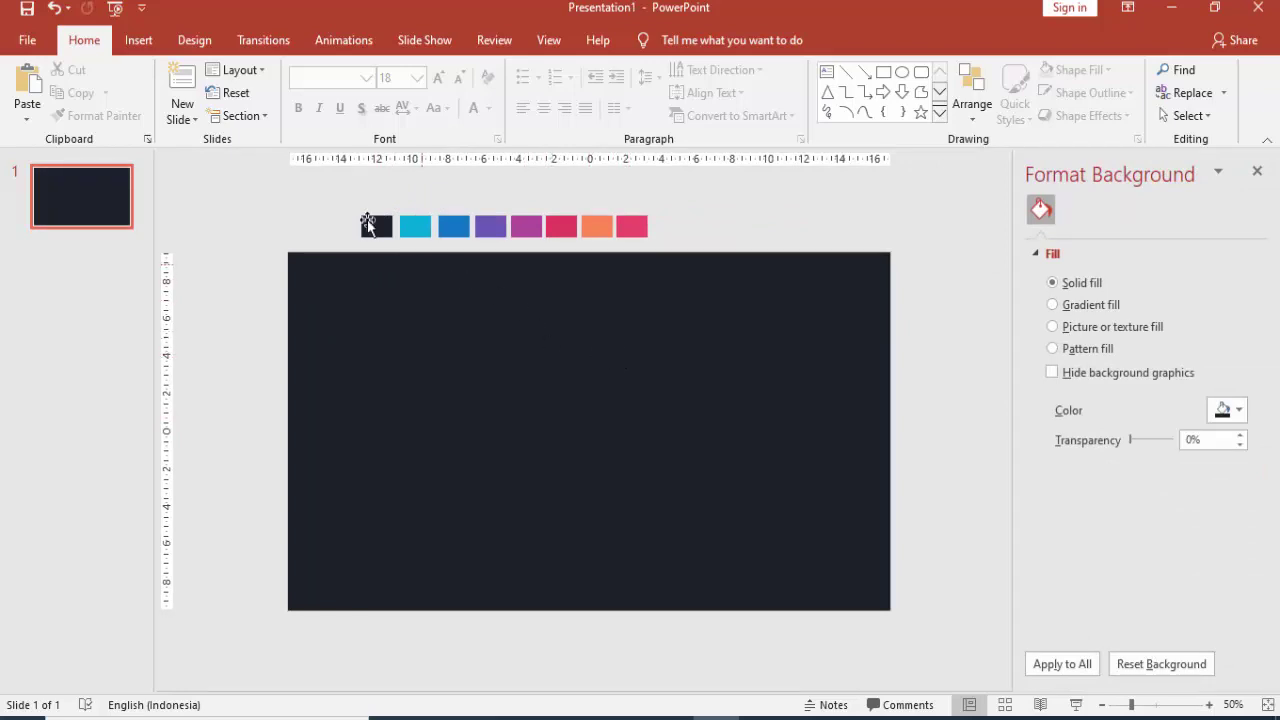
- Draw a right arrow on the right of the slide, thickening its shaft and adjusting its head
click(142, 41)
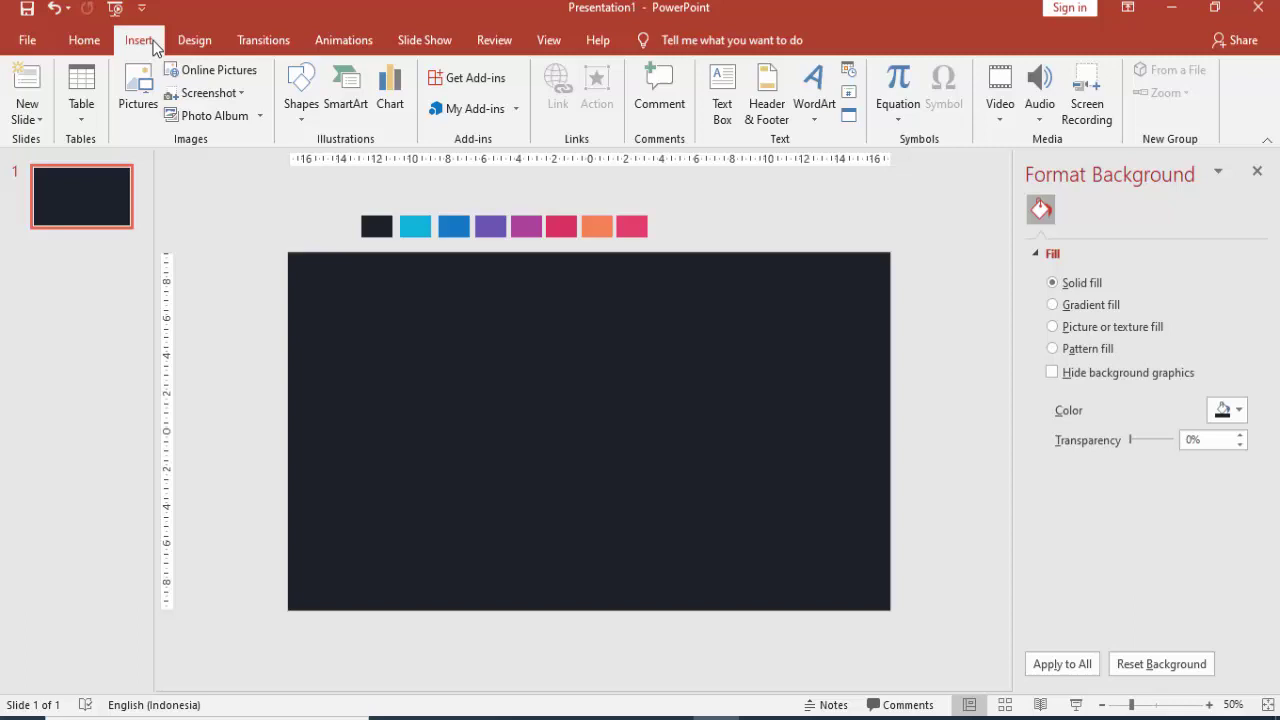
click(288, 86)
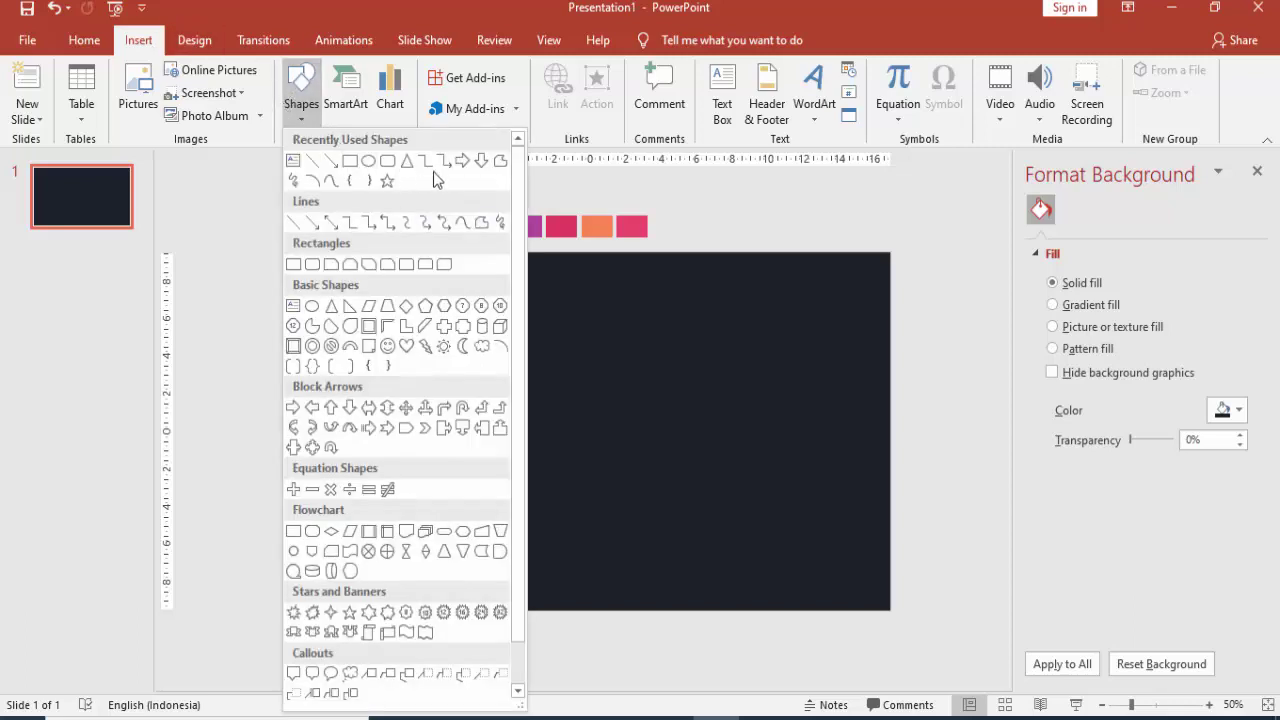
click(460, 160)
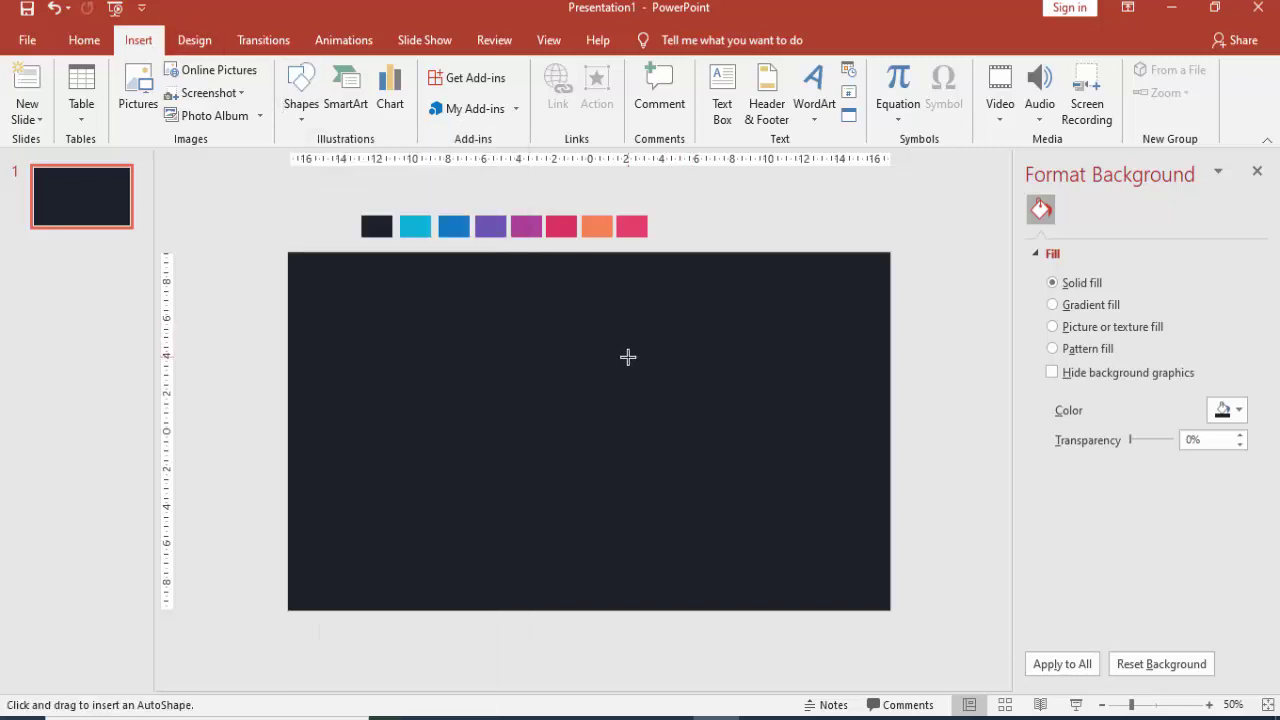
drag(628, 357, 769, 470)
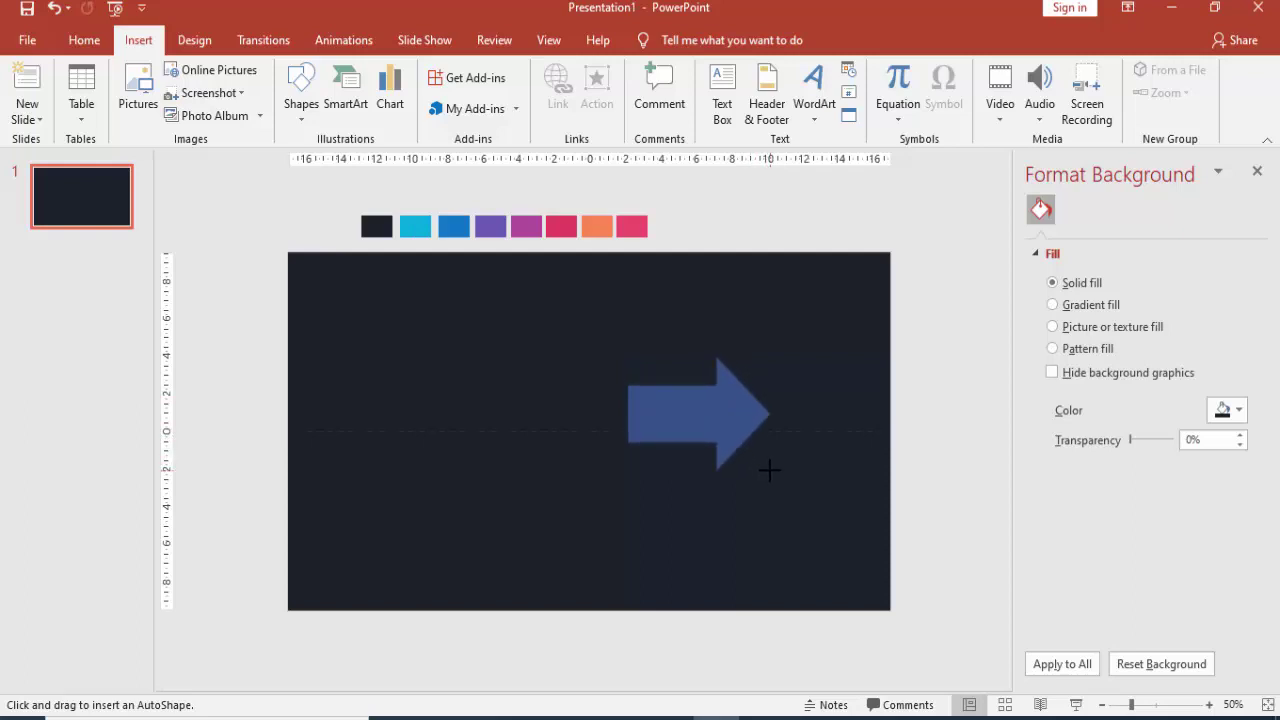
drag(769, 470, 771, 470)
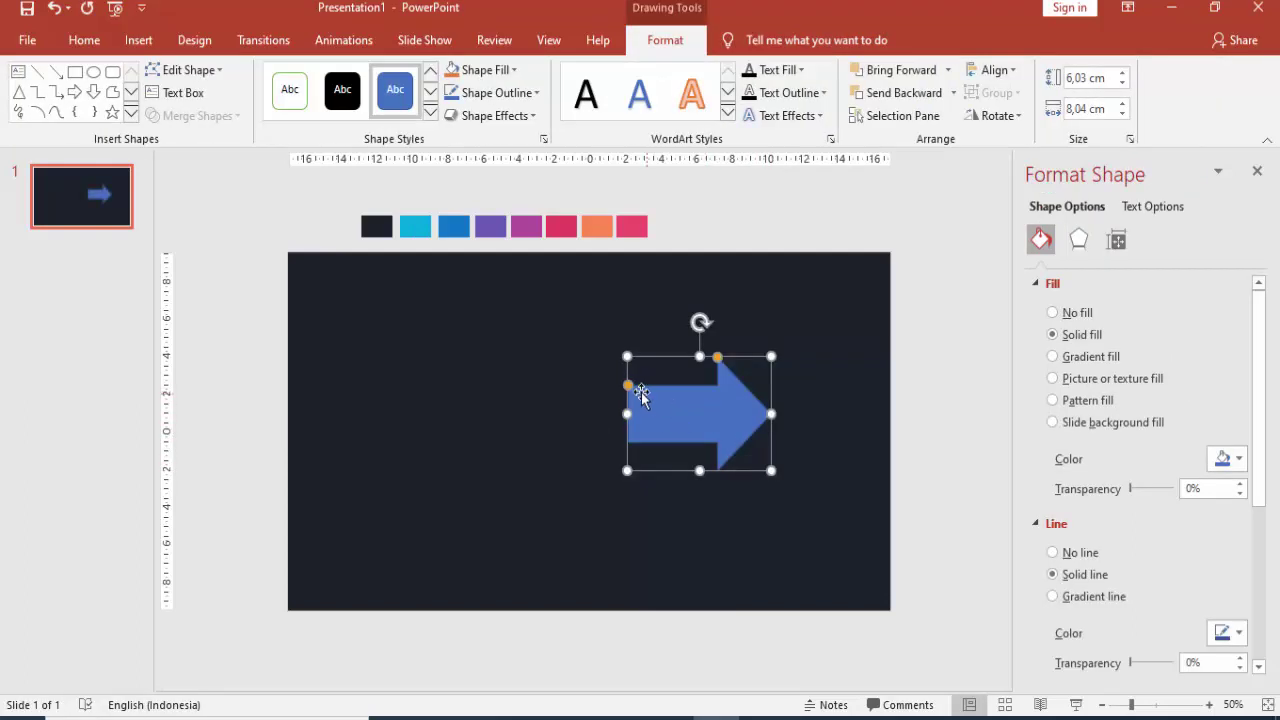
drag(628, 386, 628, 379)
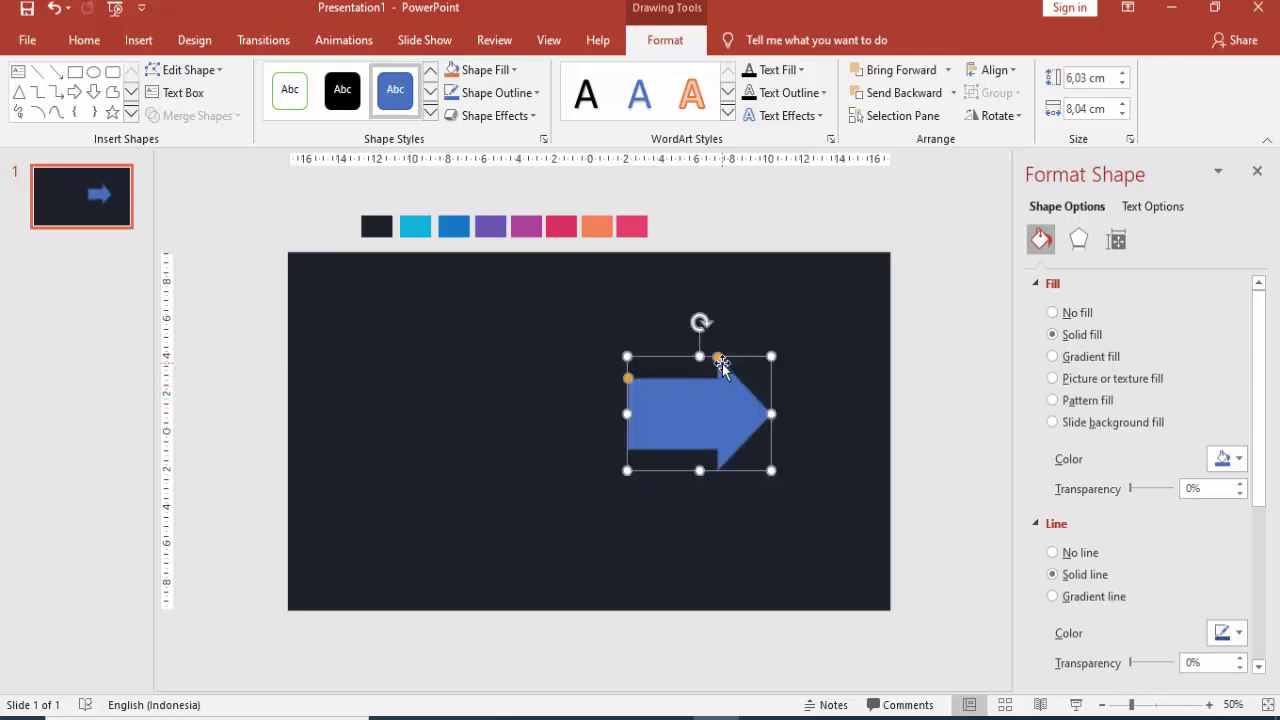
drag(720, 358, 729, 358)
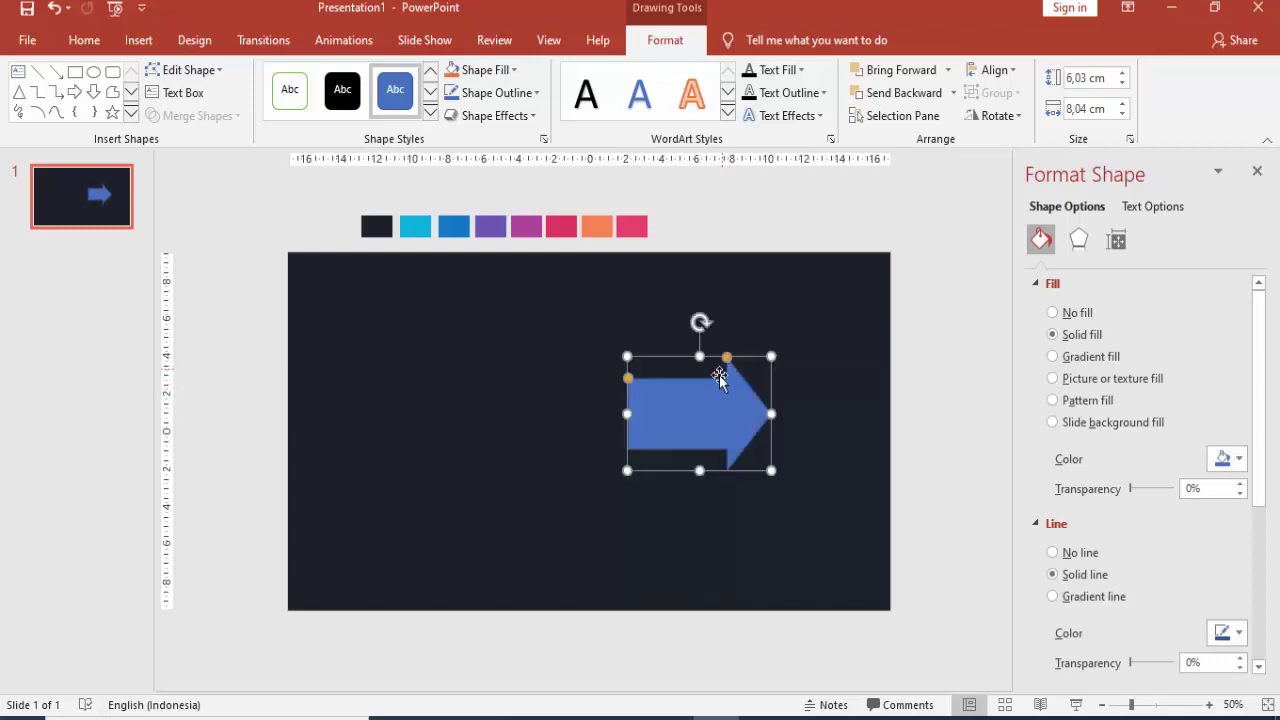
- Remove the arrow's outline, fill it with the dark pink swatch colour and nudge it into place
click(1053, 553)
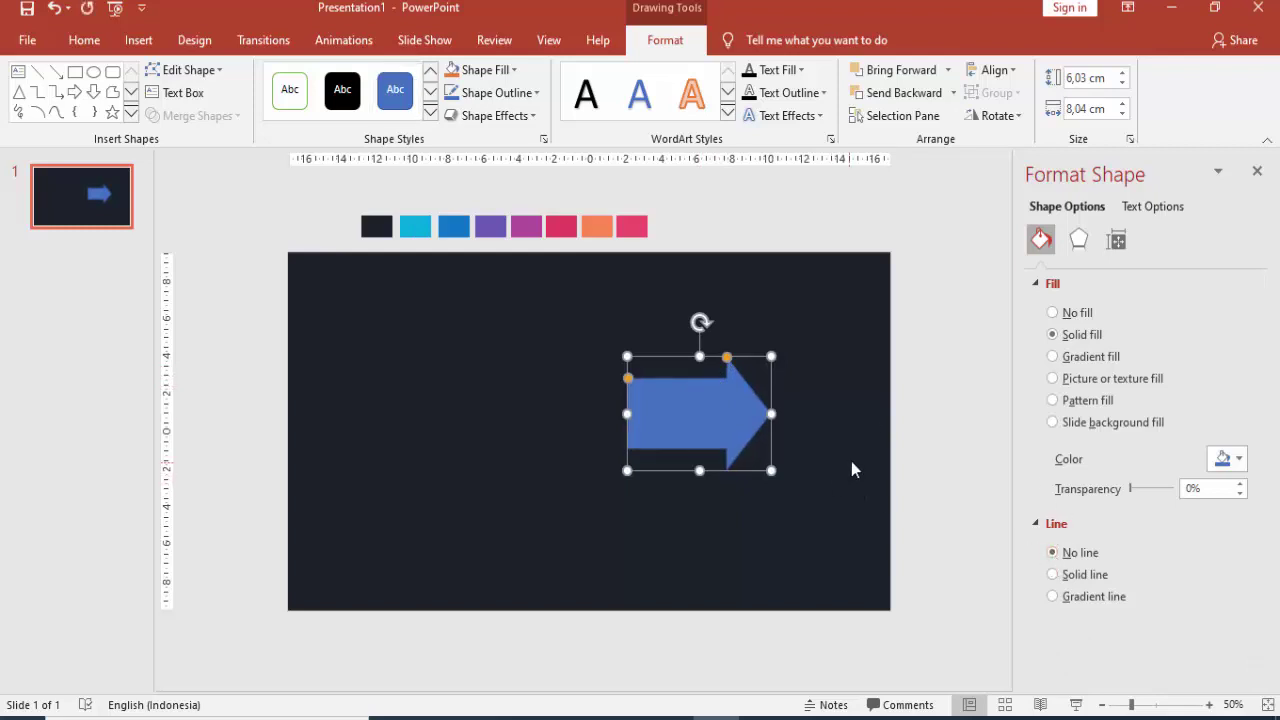
click(1223, 459)
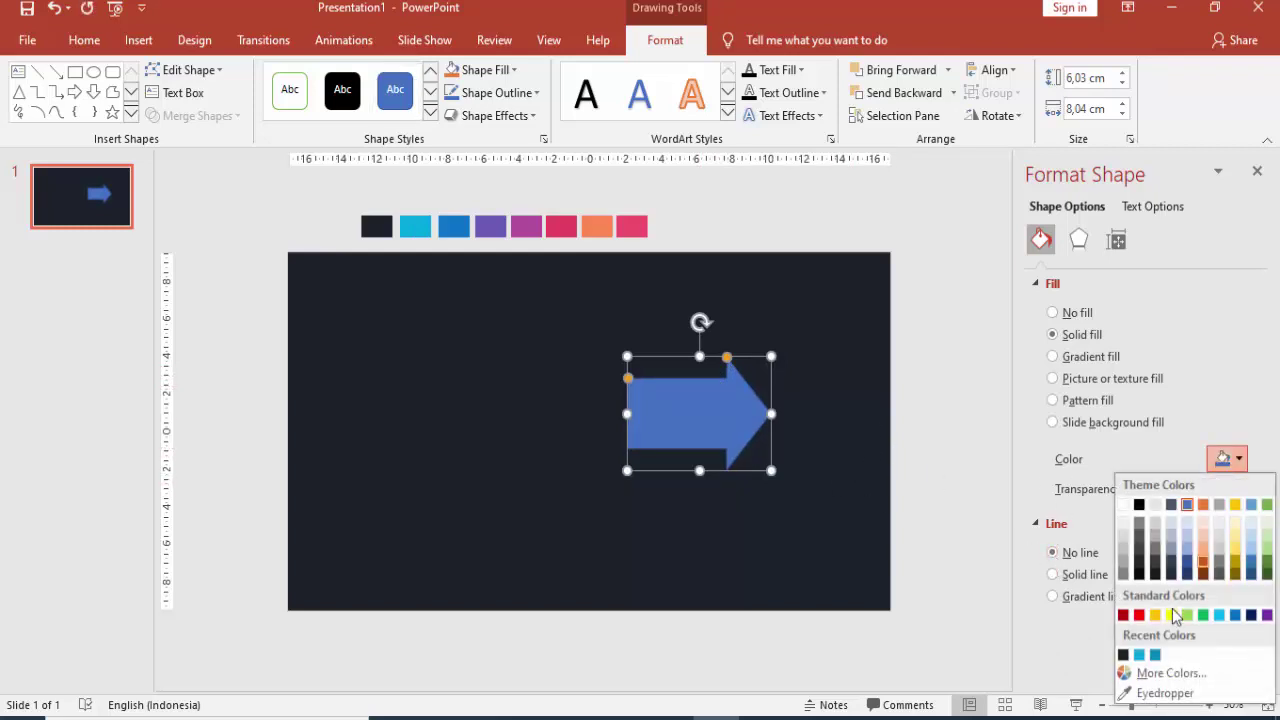
click(1139, 655)
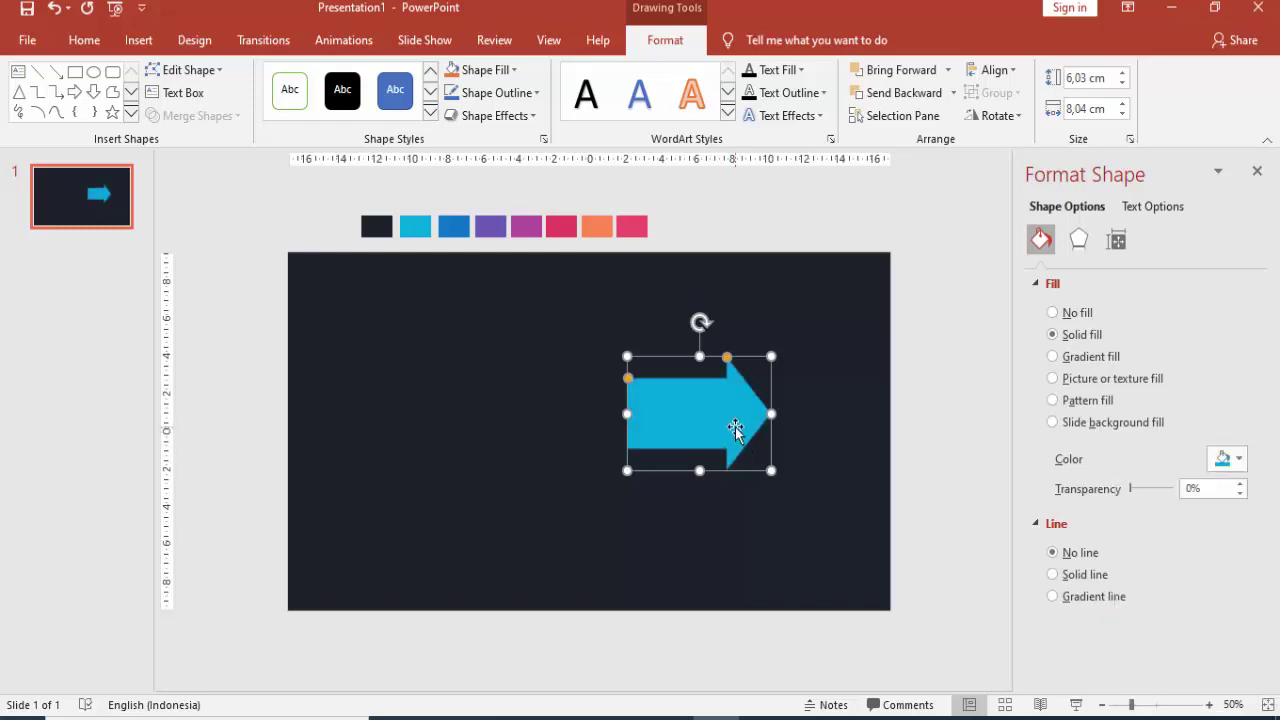
drag(718, 401, 783, 386)
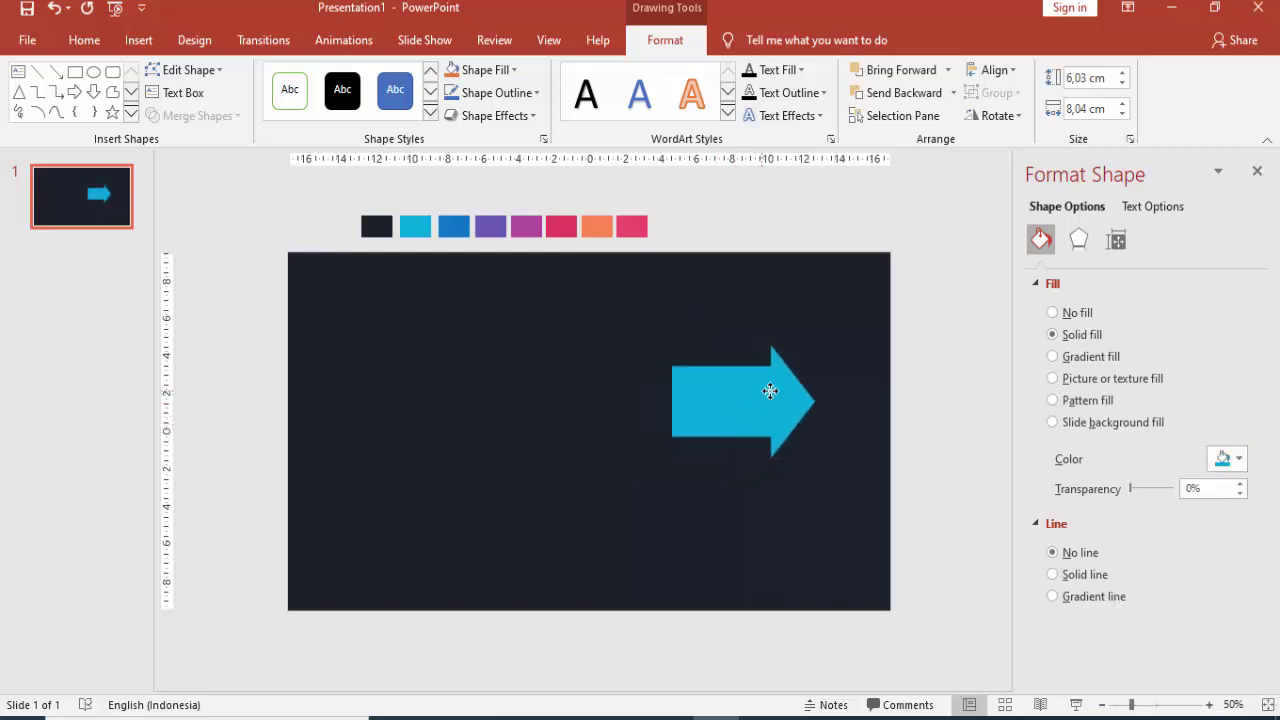
click(1228, 461)
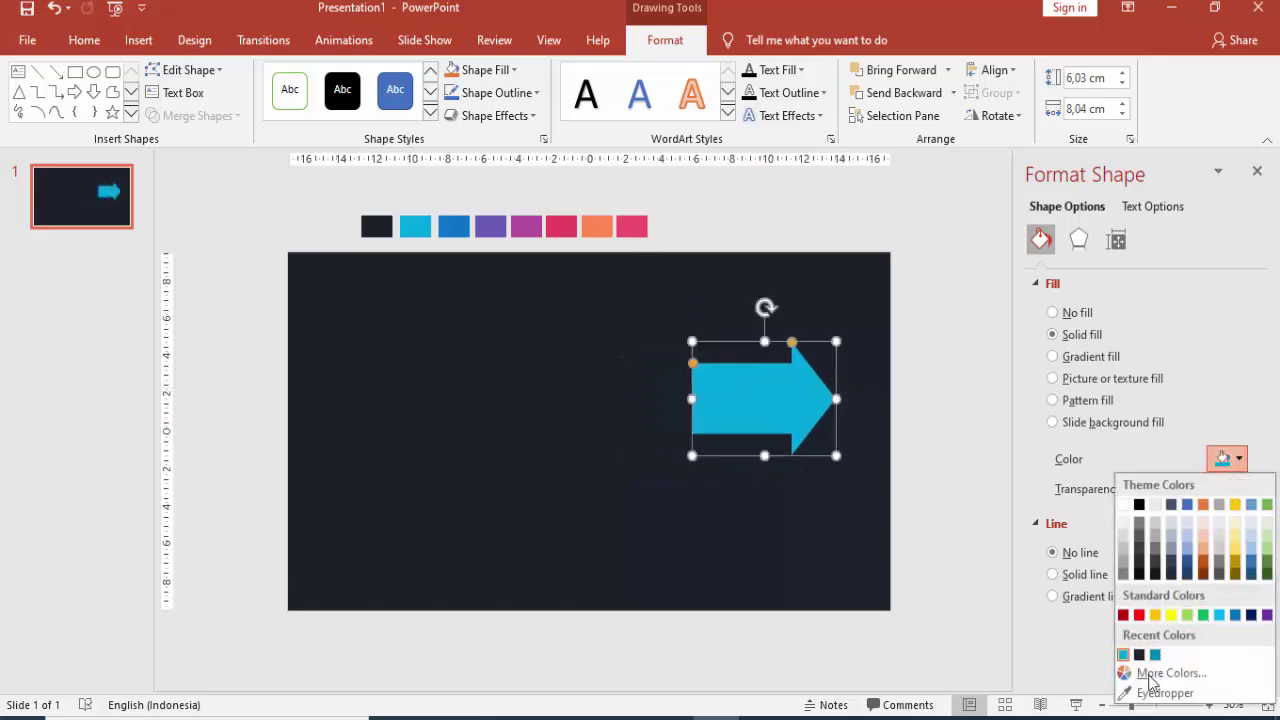
click(1148, 689)
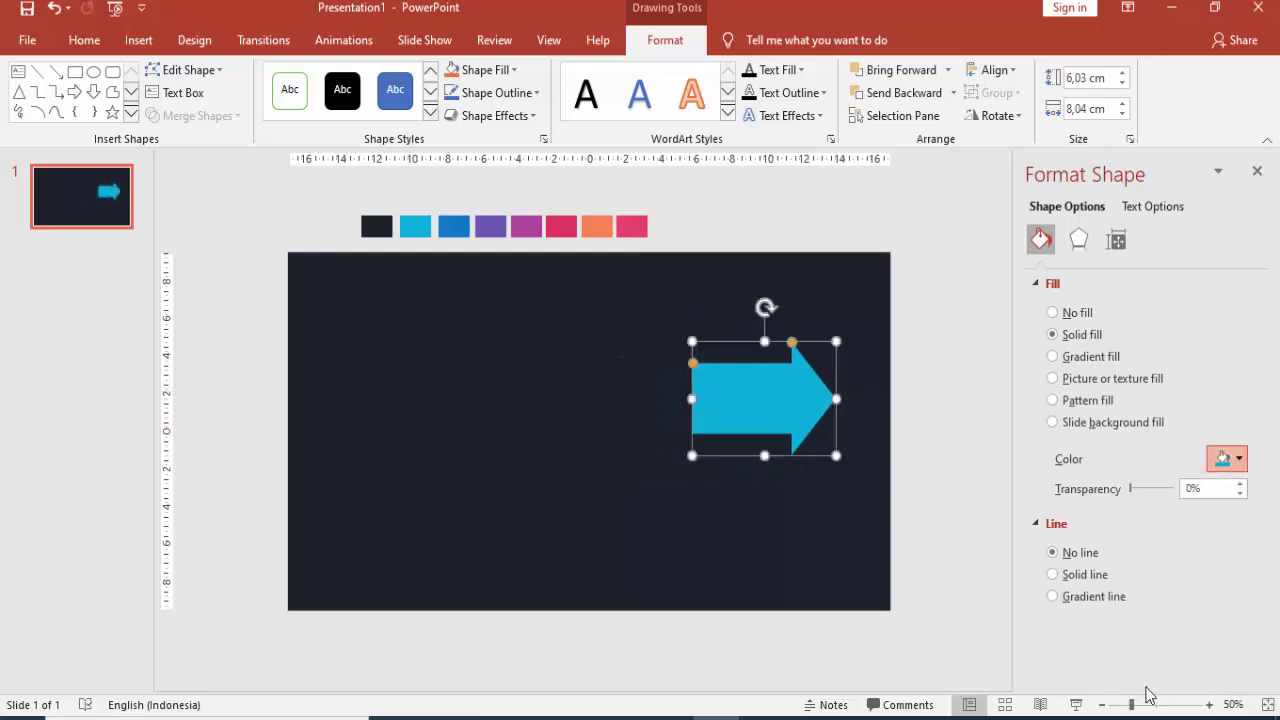
click(569, 229)
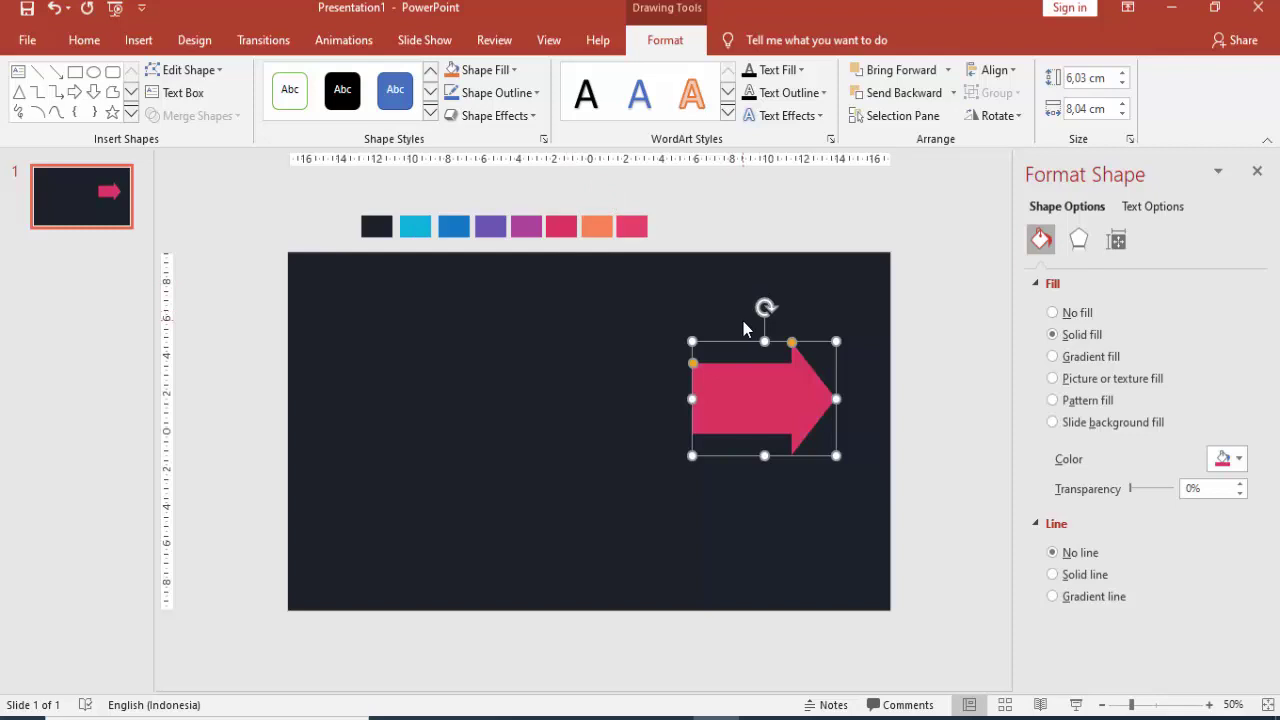
drag(768, 398, 768, 391)
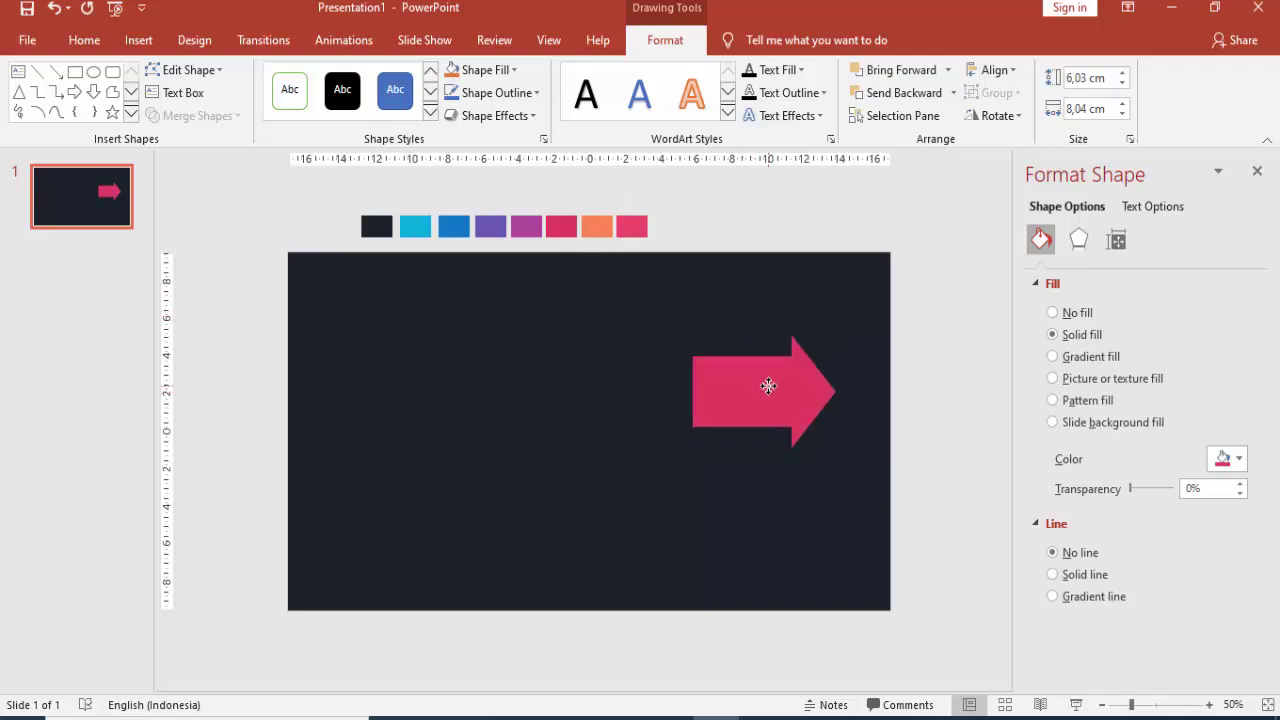
- Draw an outline-free pink square directly beneath the arrow's shaft
click(136, 42)
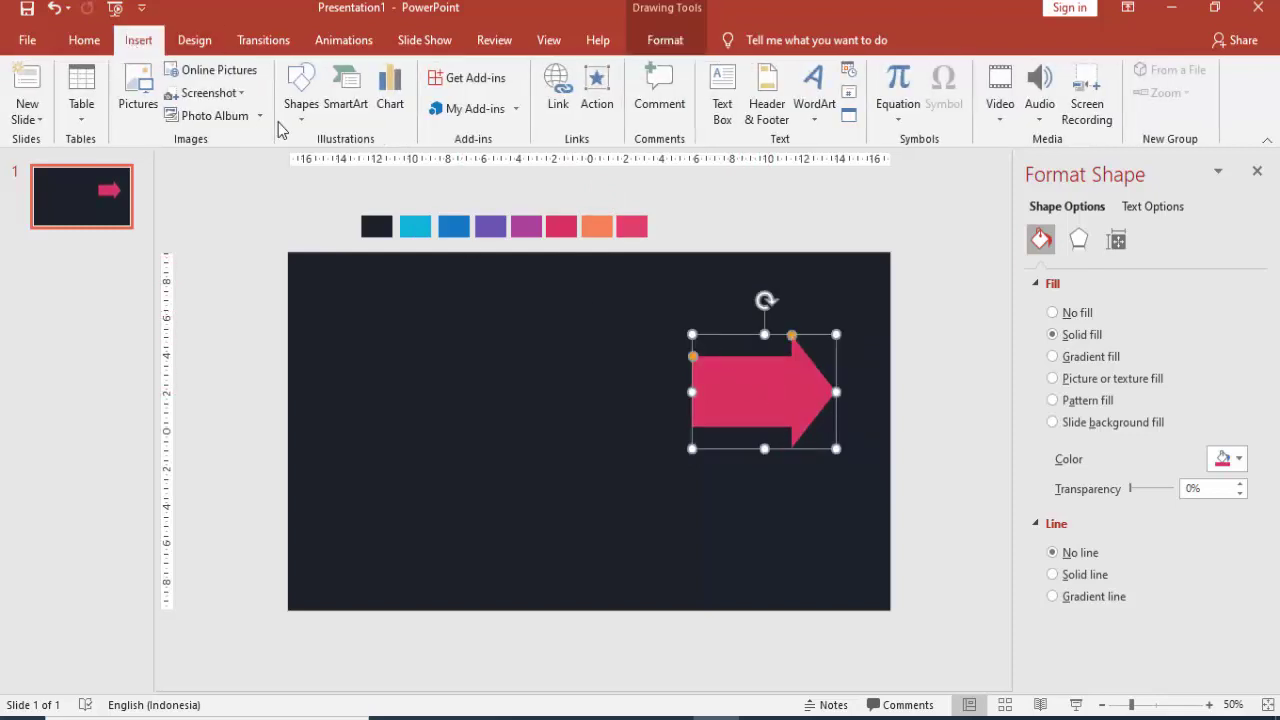
click(292, 118)
click(350, 181)
mouse_move(582, 418)
mouse_down()
mouse_move(645, 470)
mouse_move(648, 490)
mouse_move(735, 473)
mouse_up()
scroll(735, 471, up, 1)
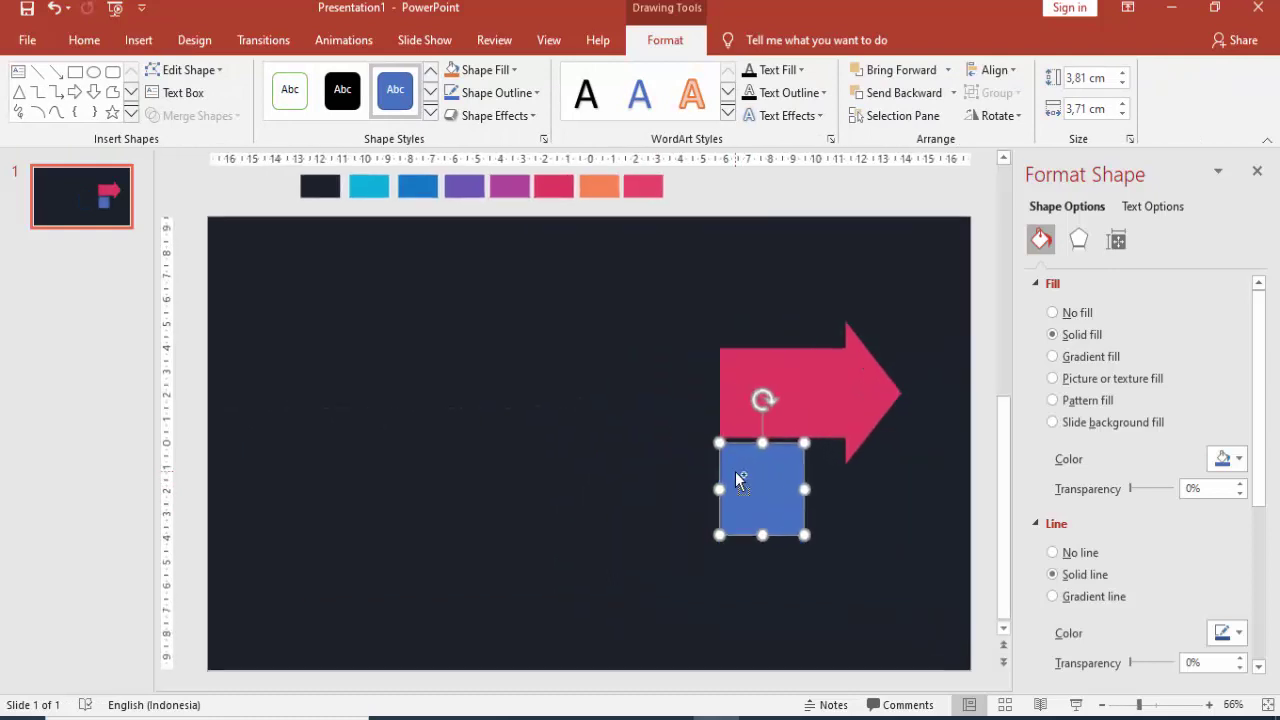
scroll(735, 471, up, 1)
drag(740, 518, 748, 456)
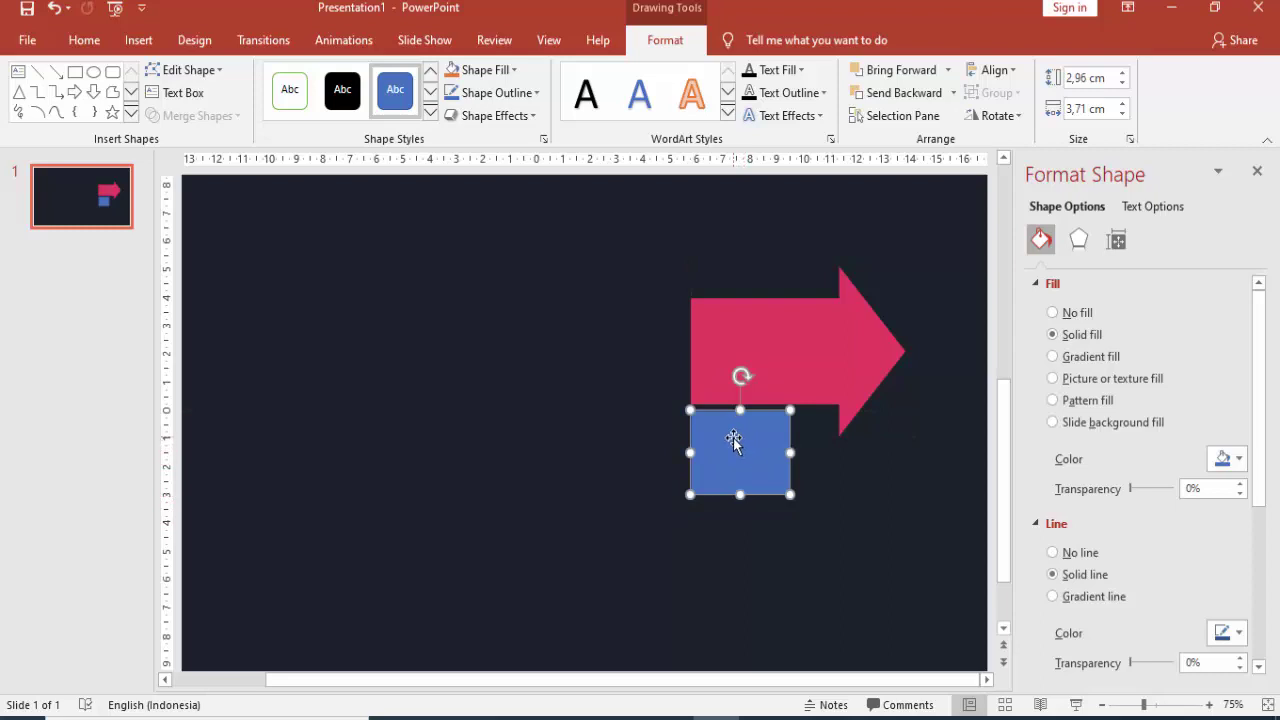
key(Up)
key(Up)
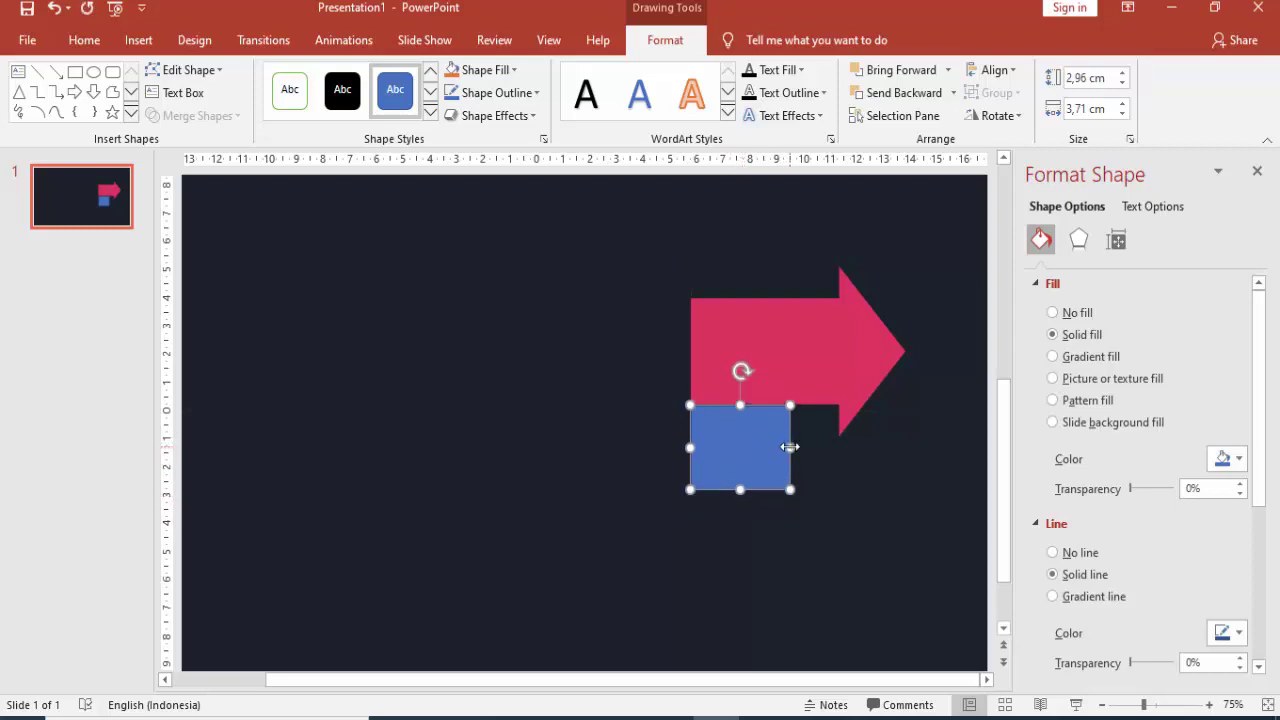
drag(790, 447, 786, 447)
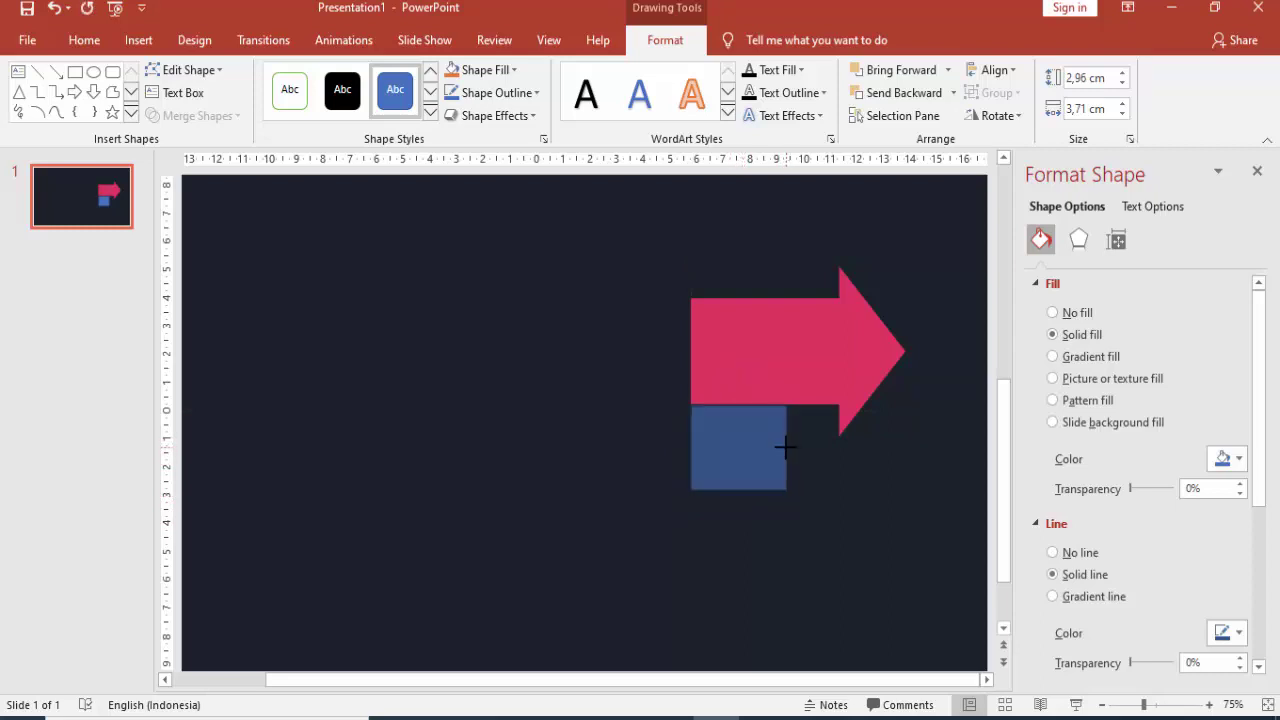
click(1088, 555)
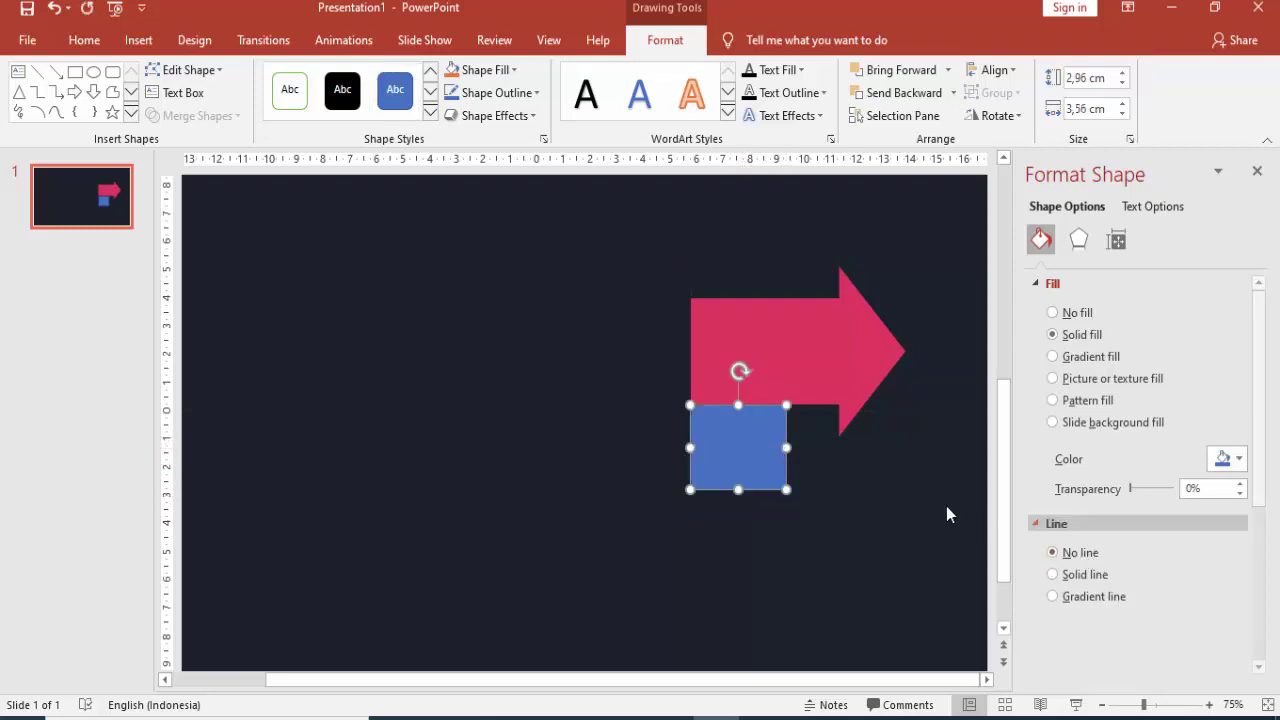
click(1222, 460)
click(1127, 635)
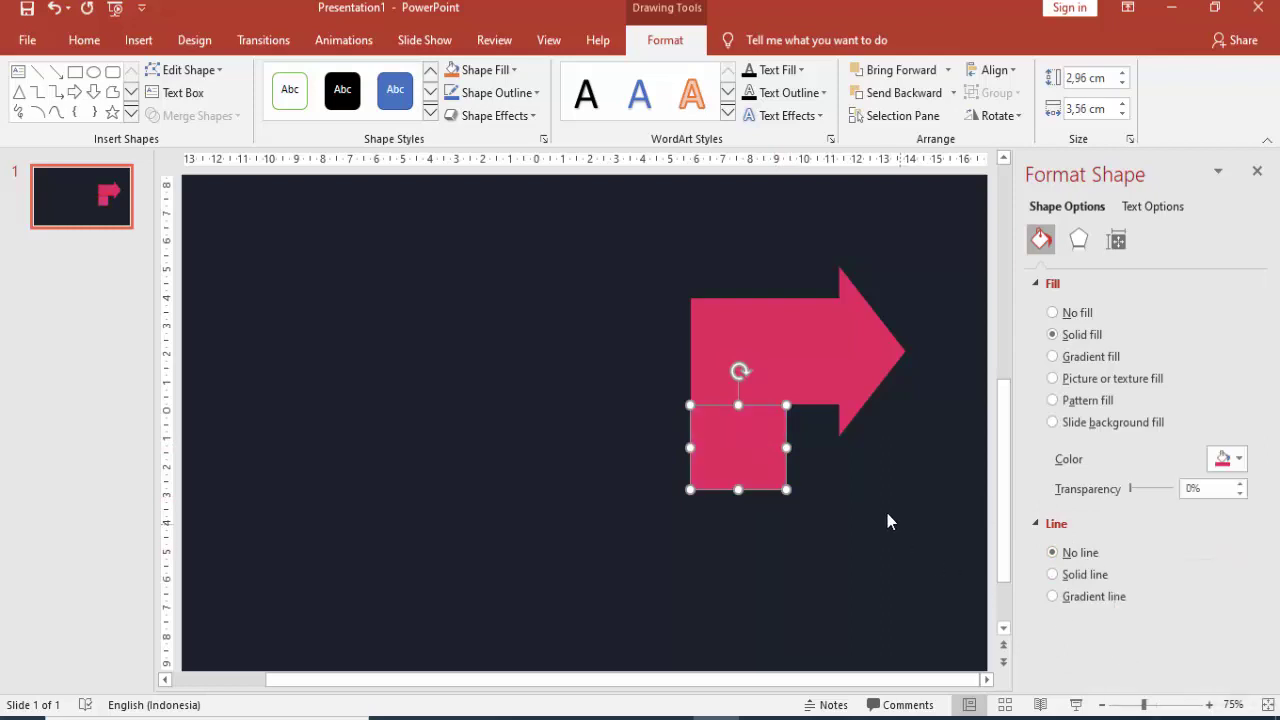
- Delete the square's bottom-left point with Edit Points, making it a right triangle
right_click(760, 438)
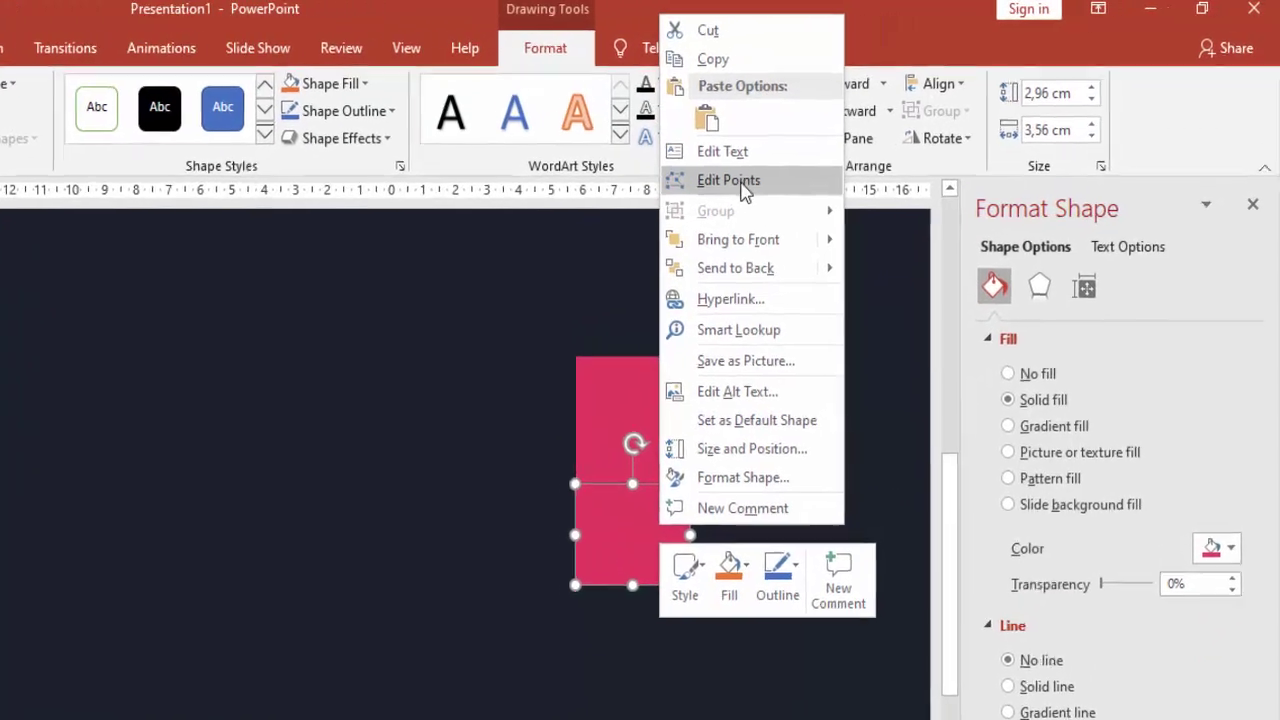
click(742, 183)
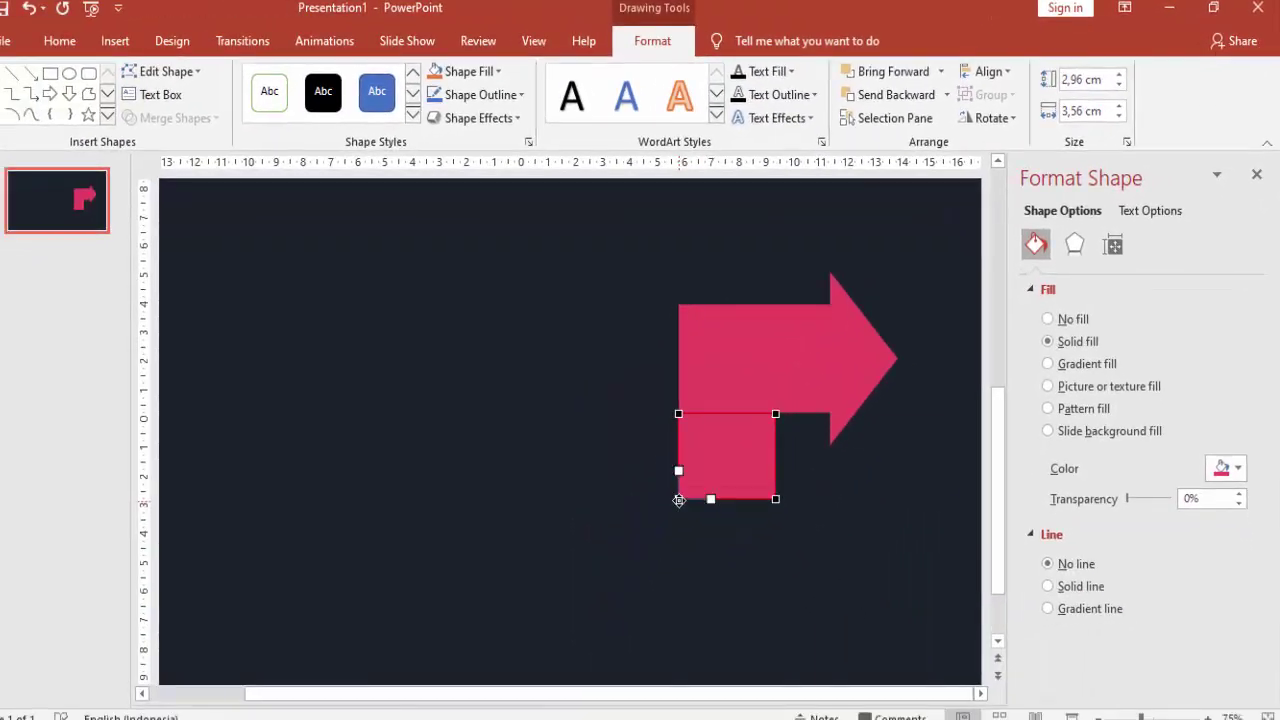
right_click(673, 505)
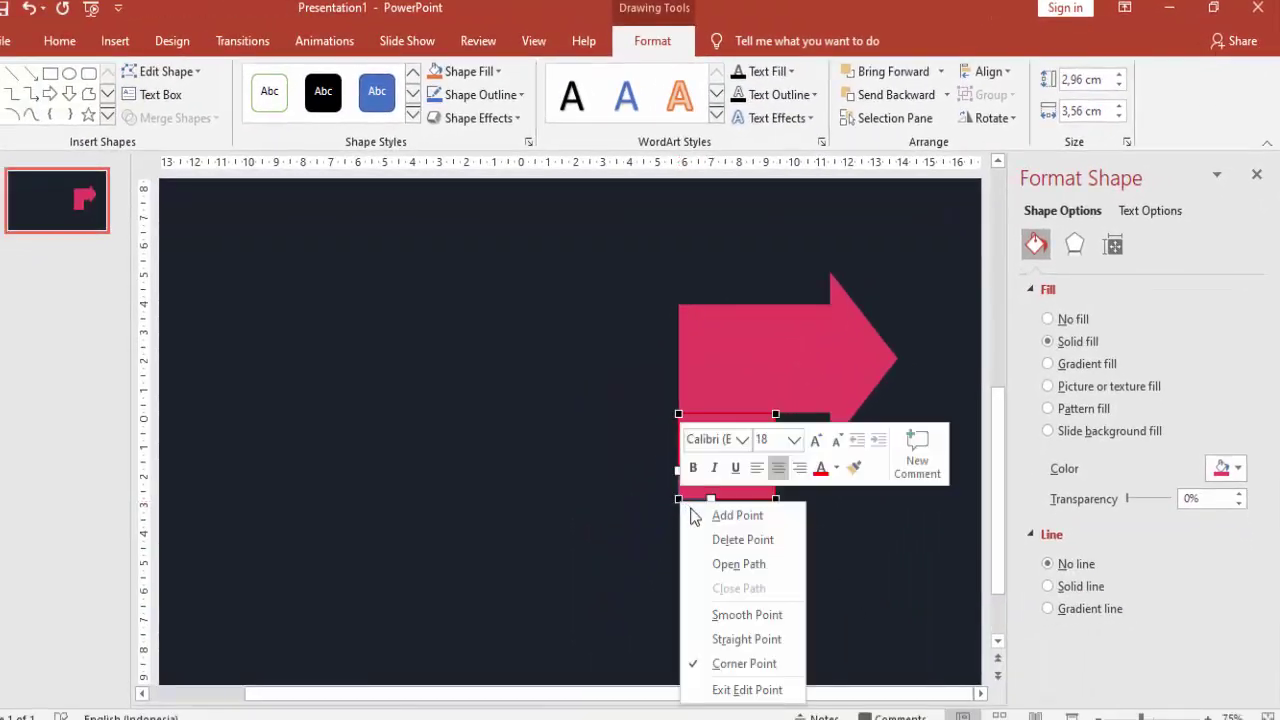
click(742, 540)
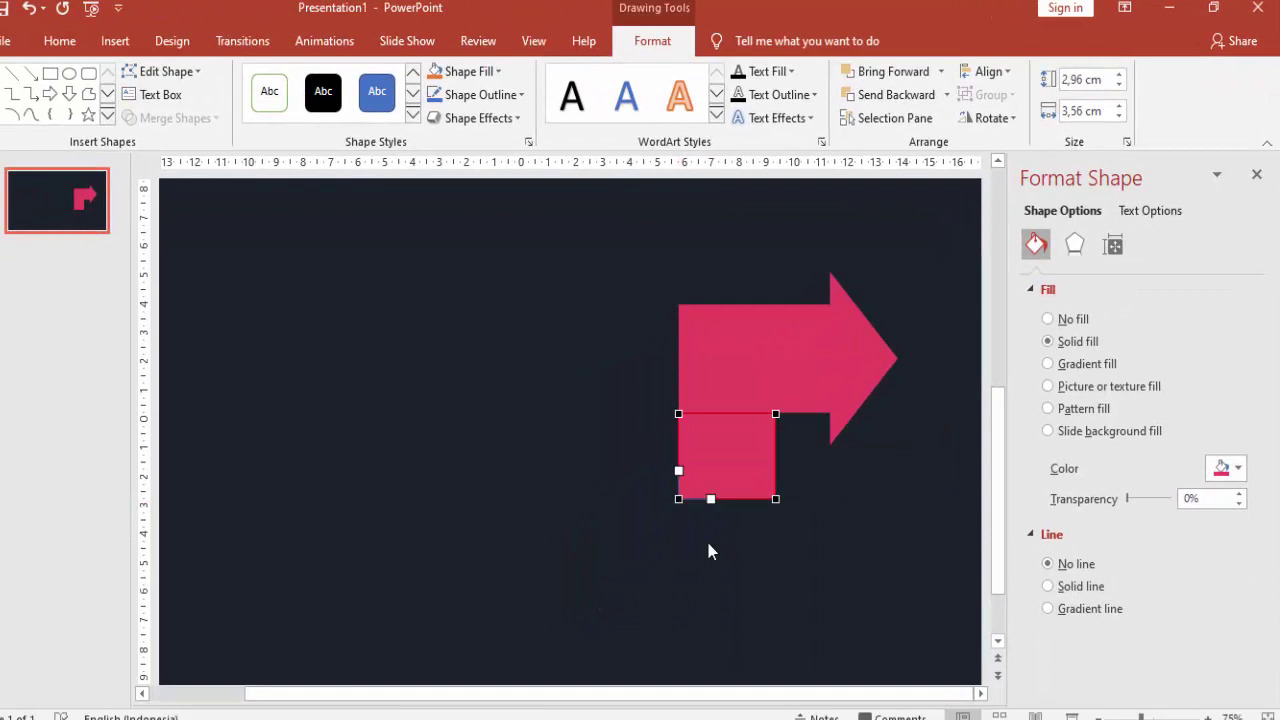
click(825, 494)
- Move the pink triangle under the arrow's left end
ctrl+scroll(779, 445, up, 2)
ctrl+scroll(779, 445, up, 3)
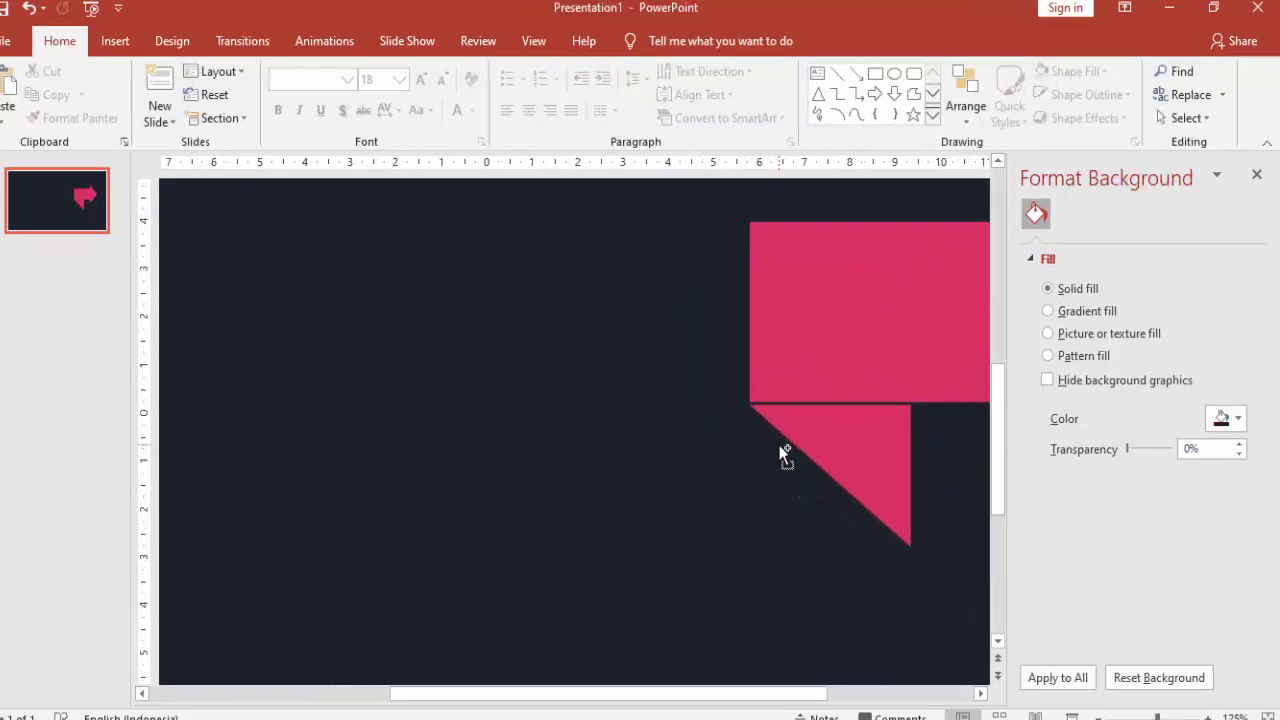
click(690, 364)
click(871, 486)
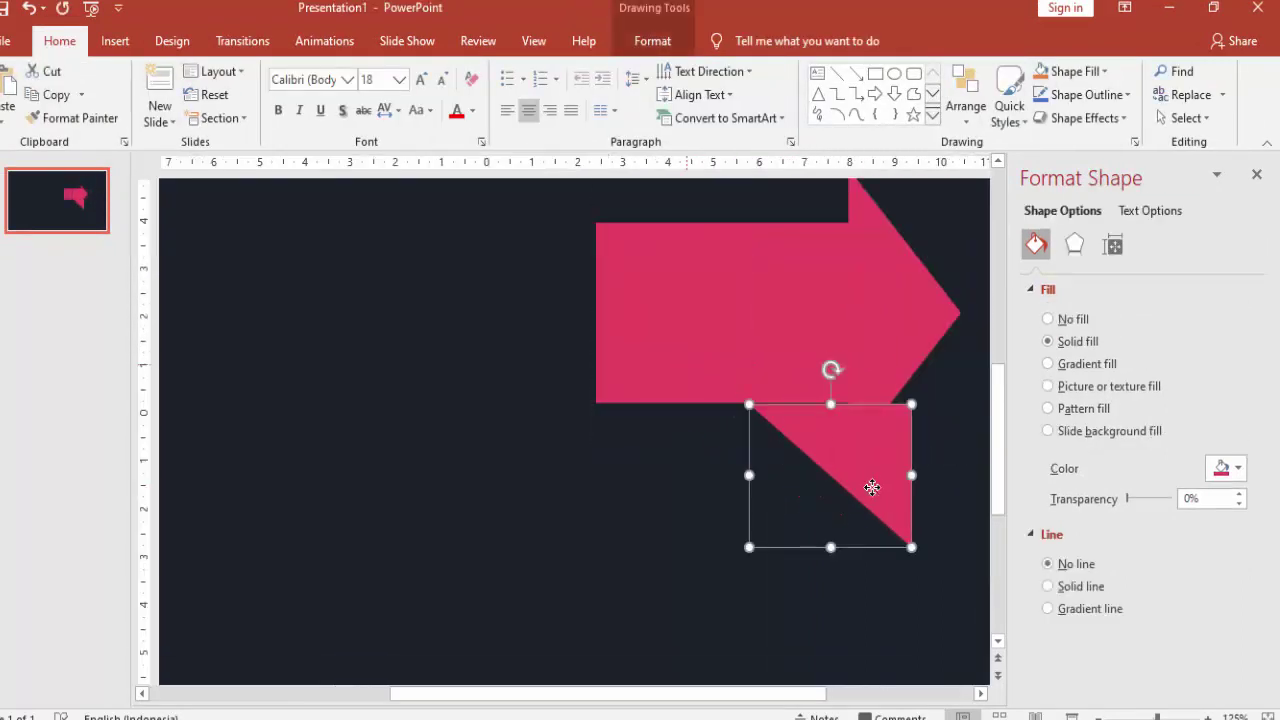
drag(871, 486, 719, 482)
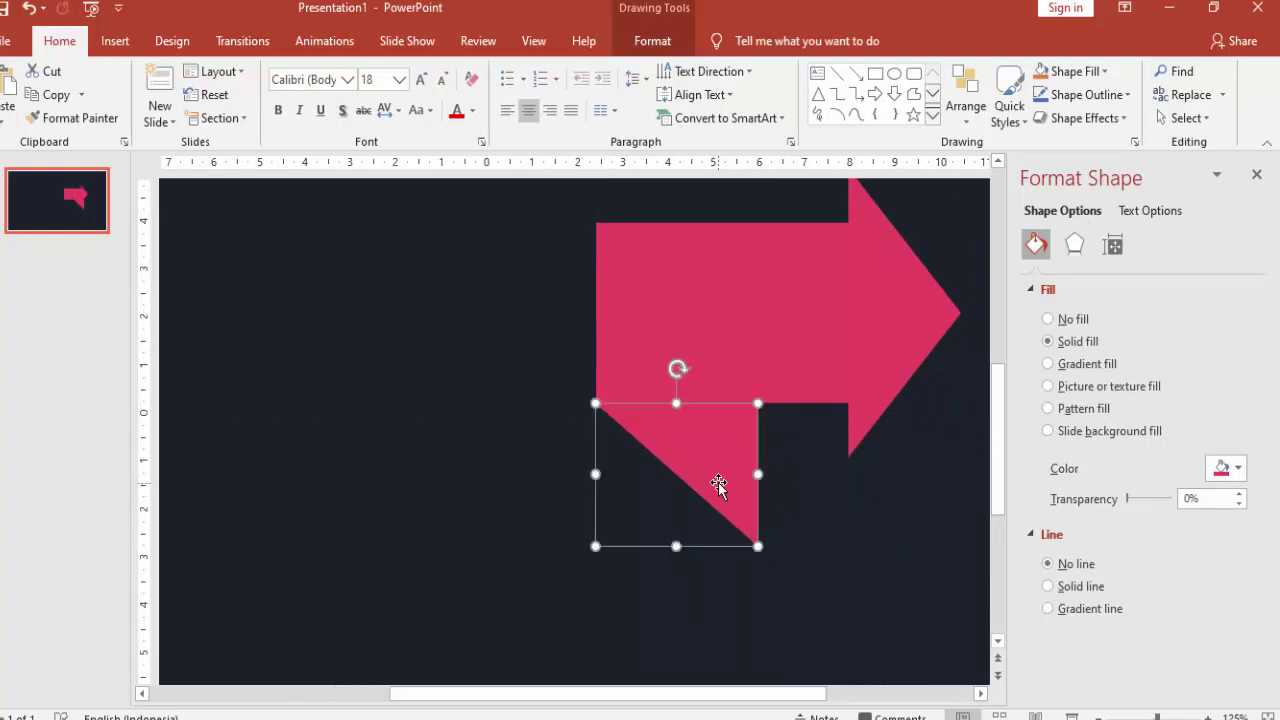
click(774, 463)
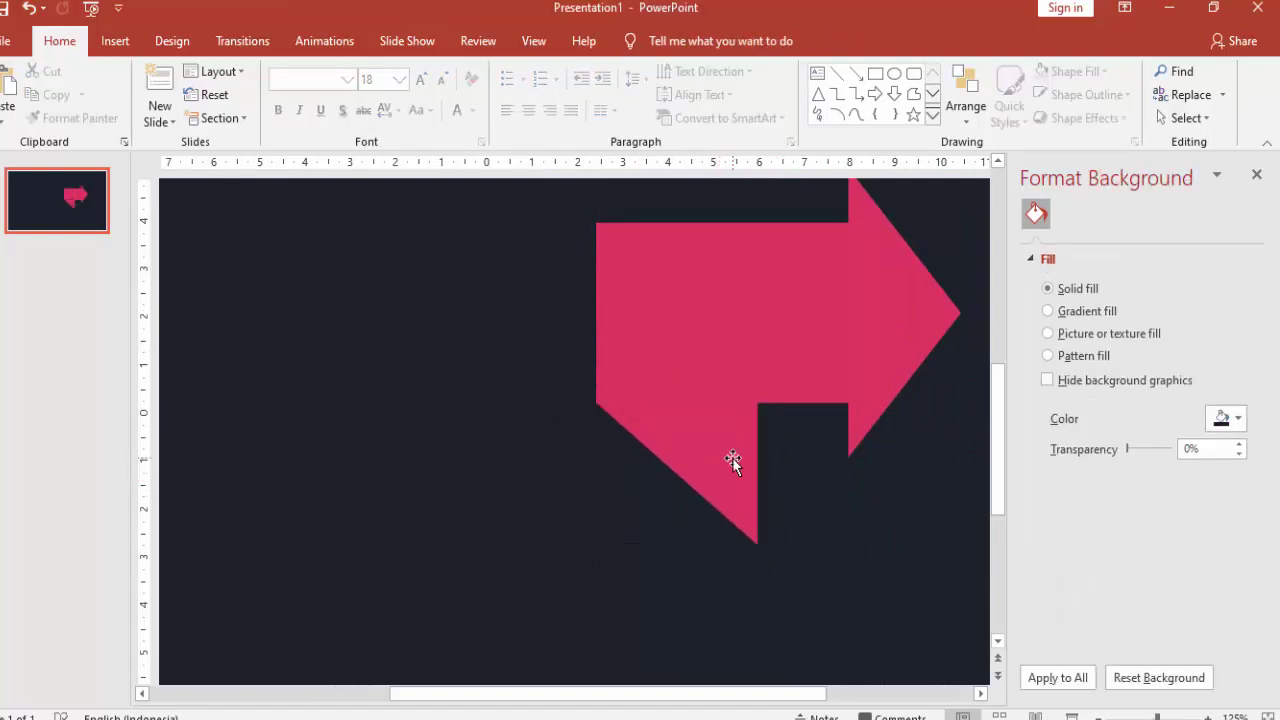
click(732, 457)
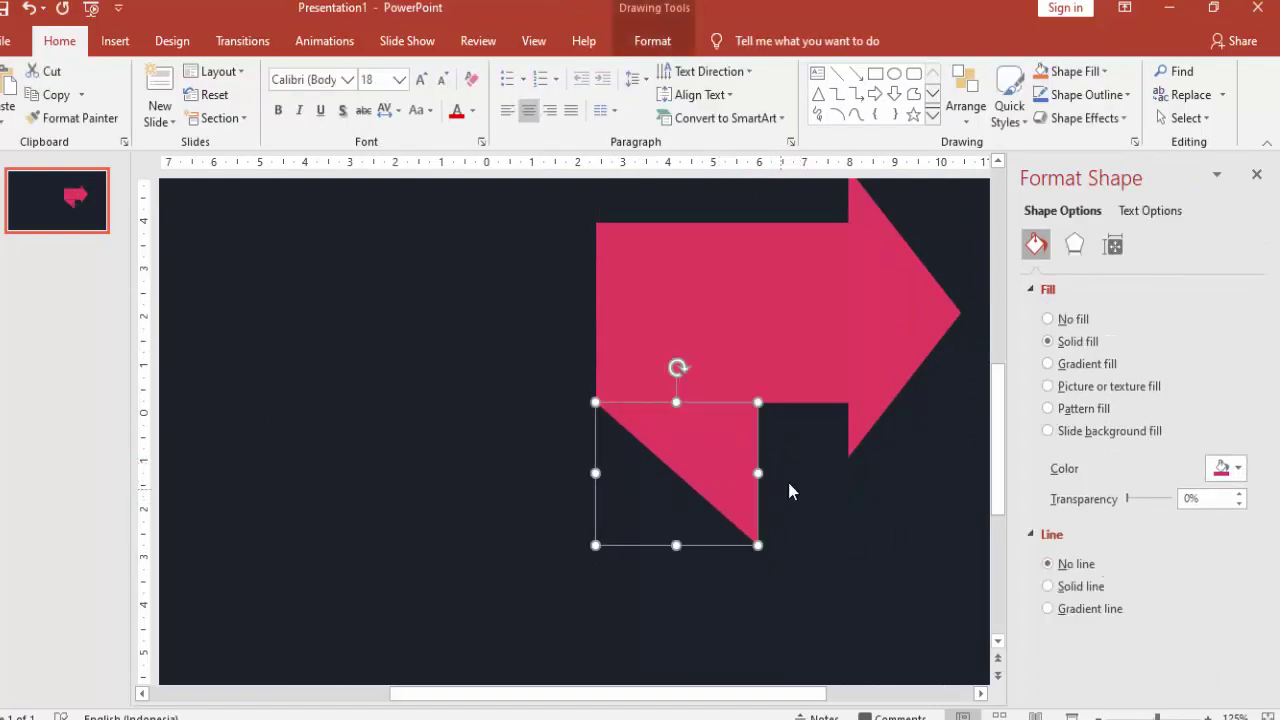
- Darken the triangle's fill to RGB 192, 26, 54 through More Colors
click(1229, 474)
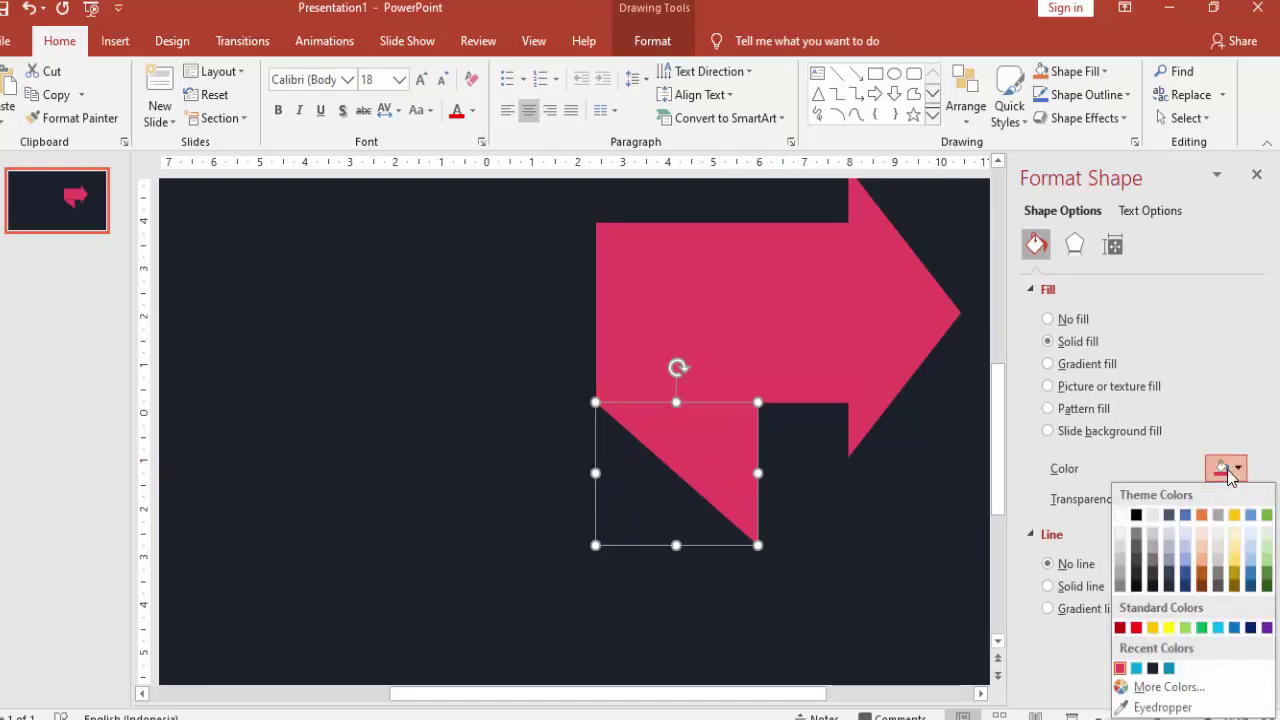
click(1149, 694)
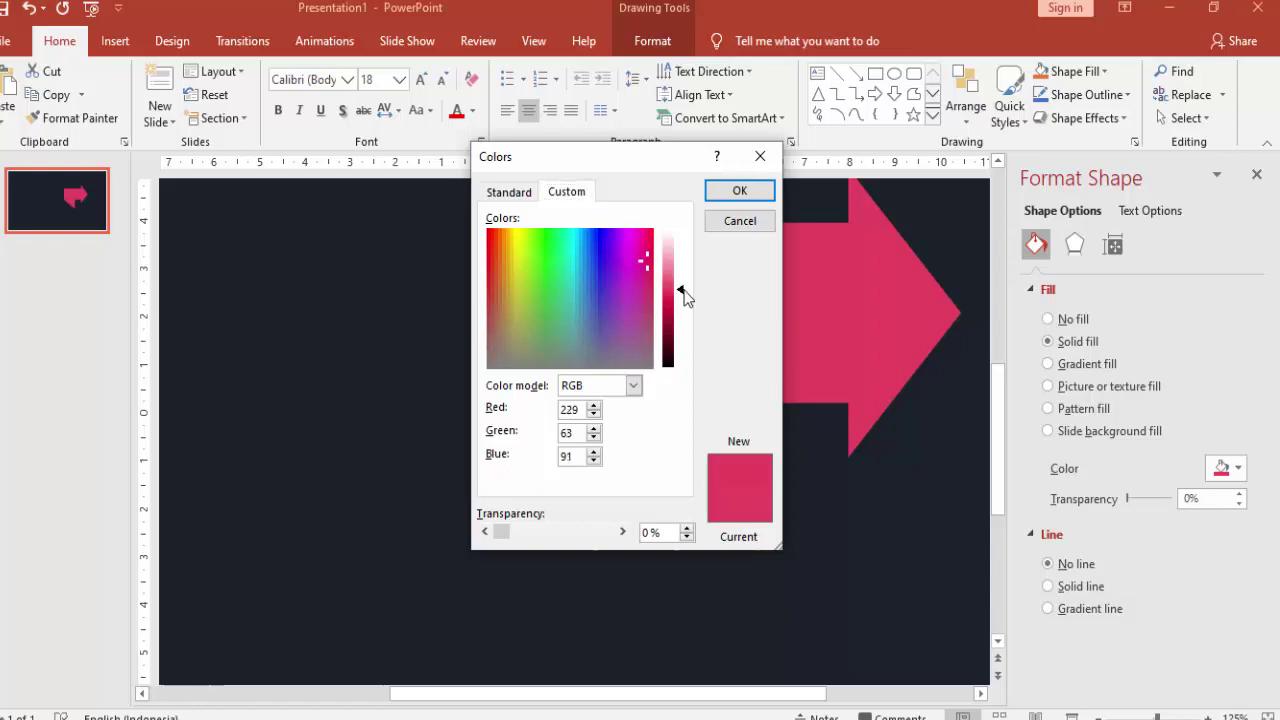
drag(684, 294, 684, 311)
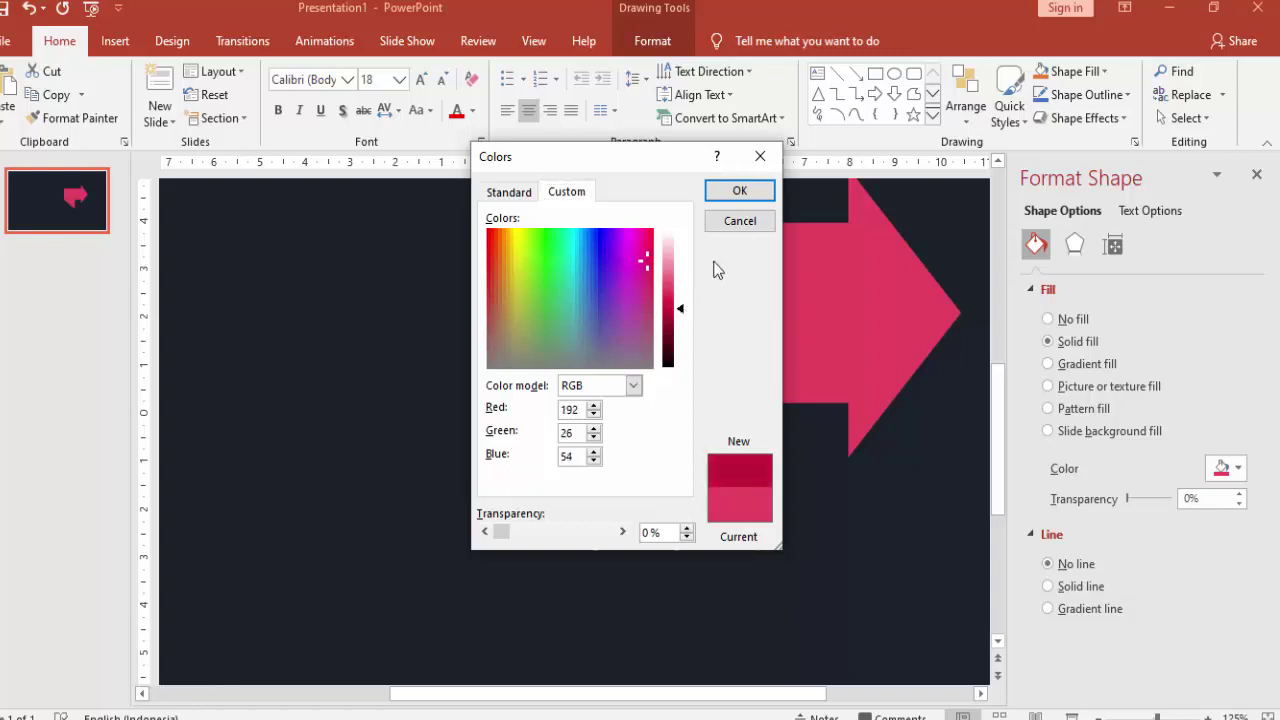
click(739, 190)
click(839, 467)
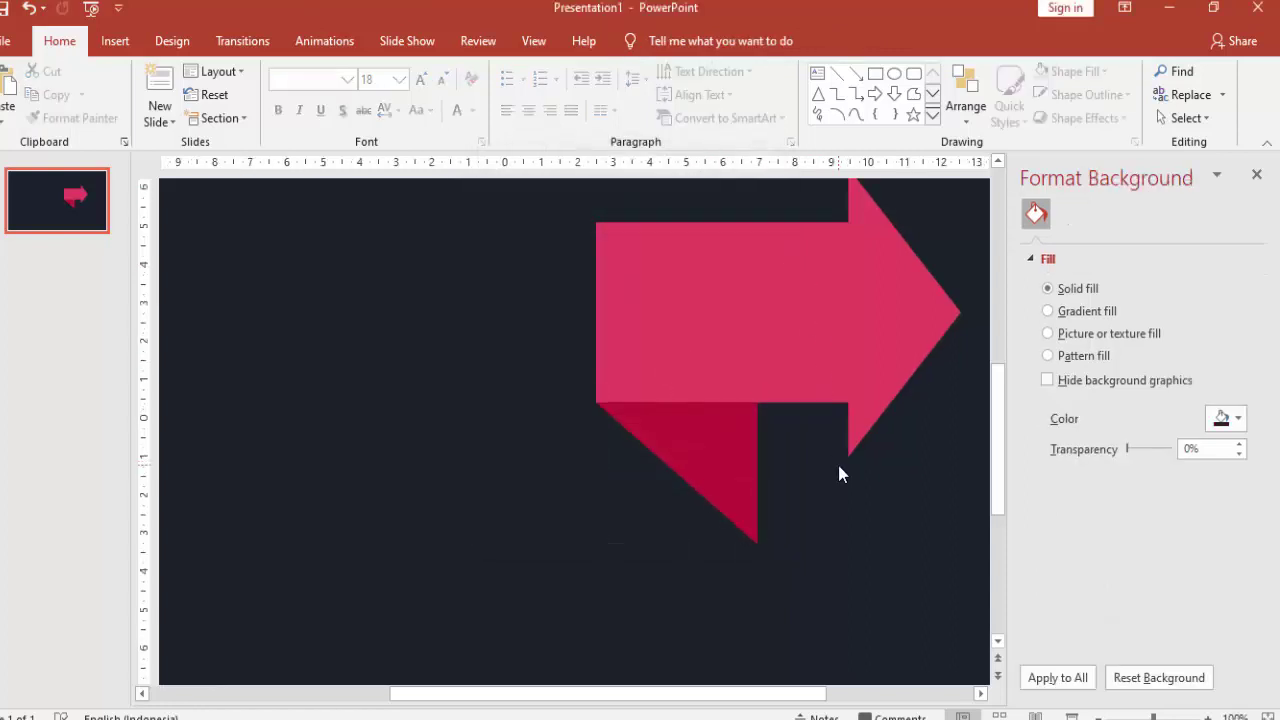
scroll(839, 470, down, 3)
- Switch the arrow to a gradient fill, setting the 74% and 0% stops to crimson from Recent Colors
scroll(839, 470, down, 2)
click(744, 374)
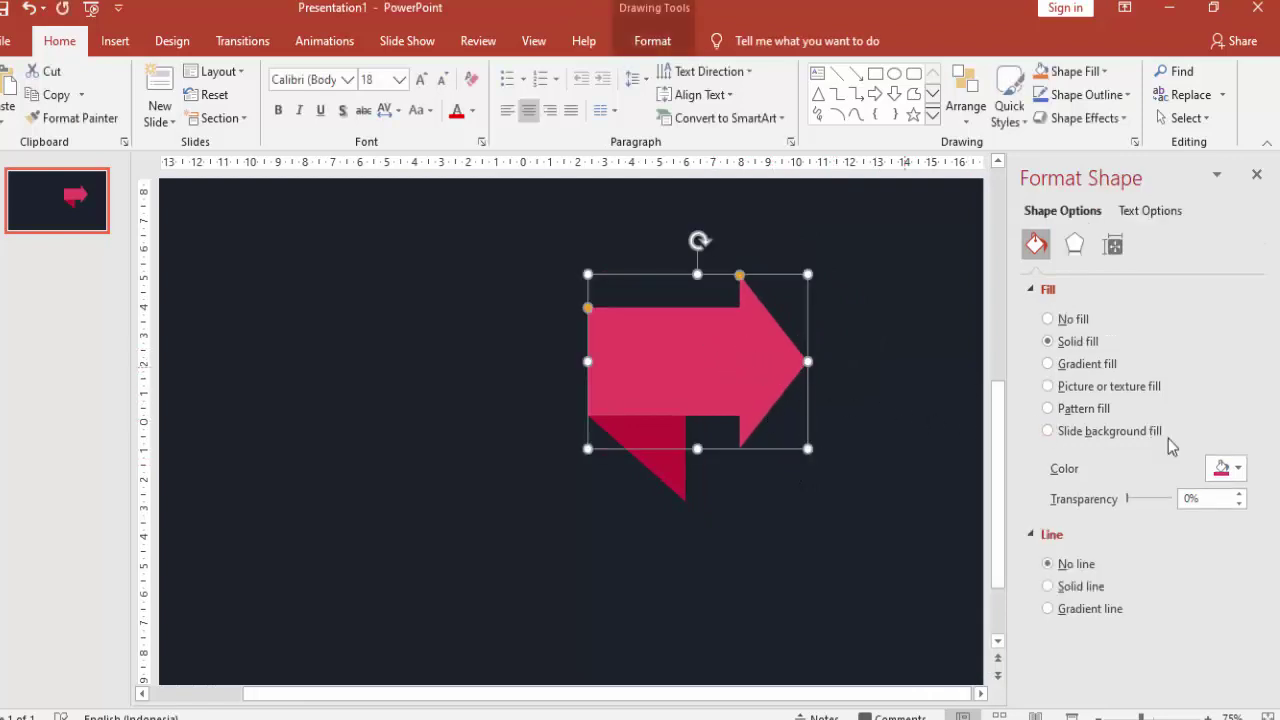
click(1088, 366)
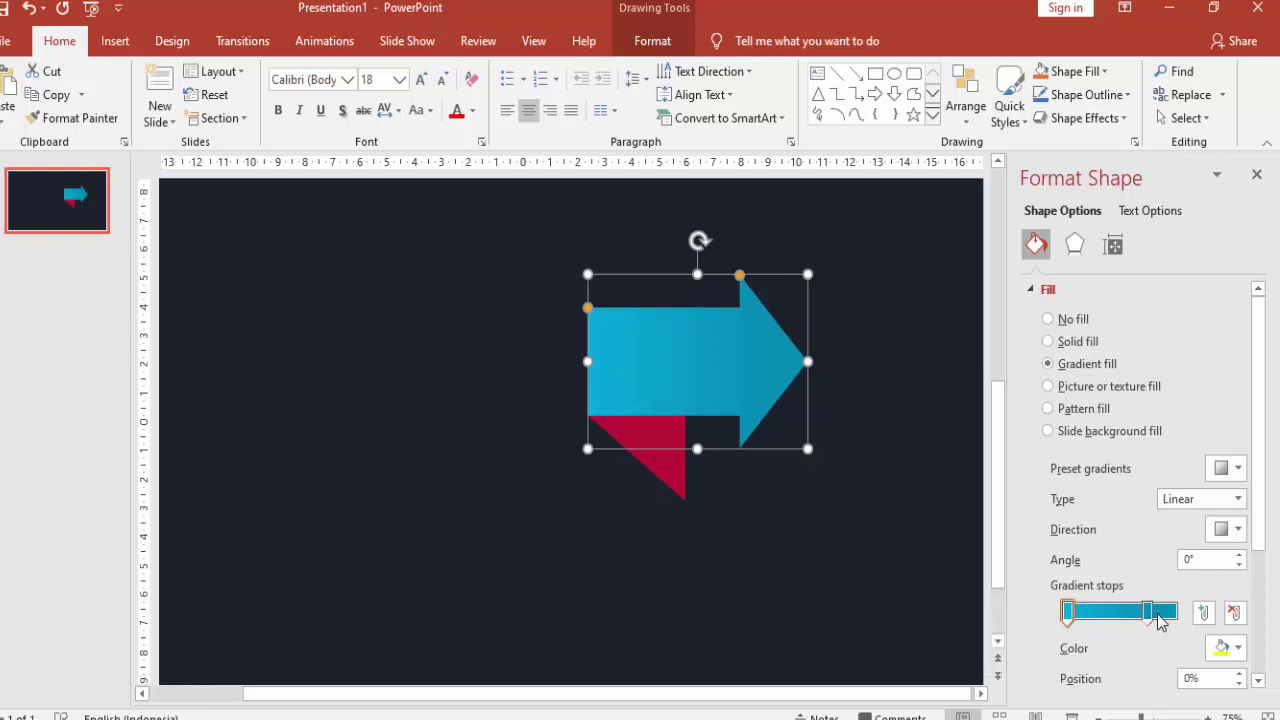
click(1148, 611)
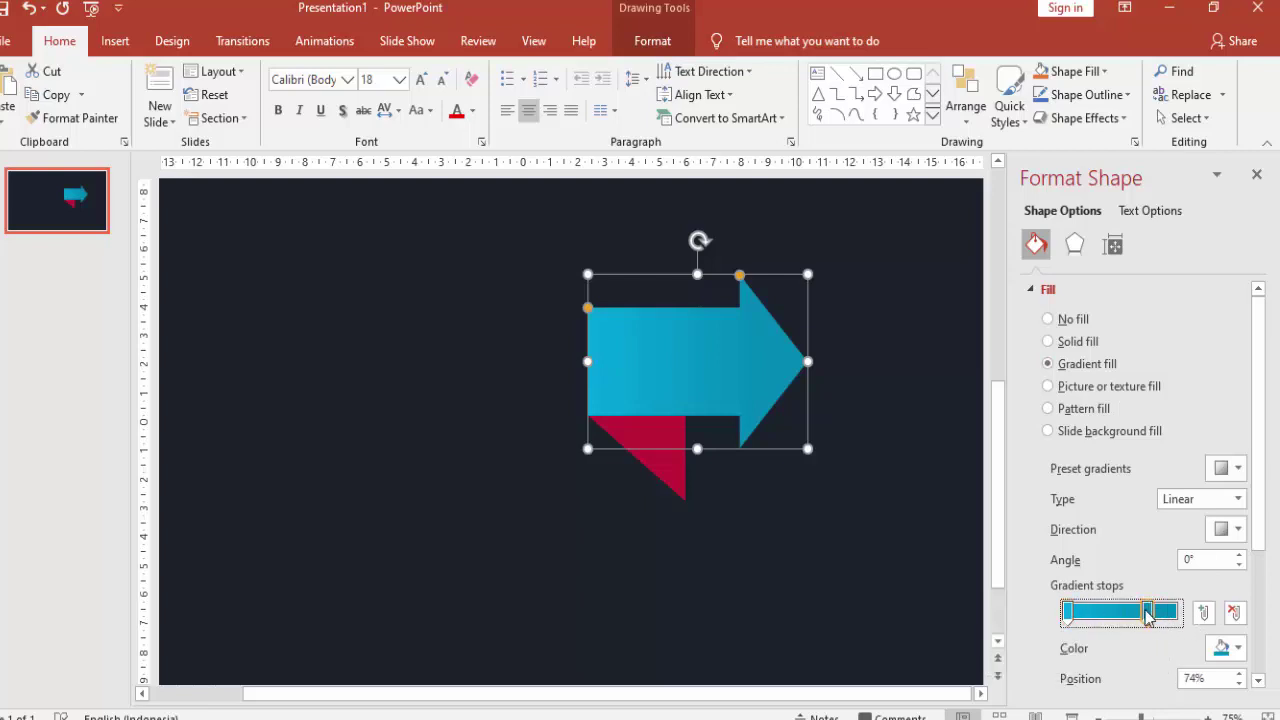
click(1238, 648)
click(1126, 598)
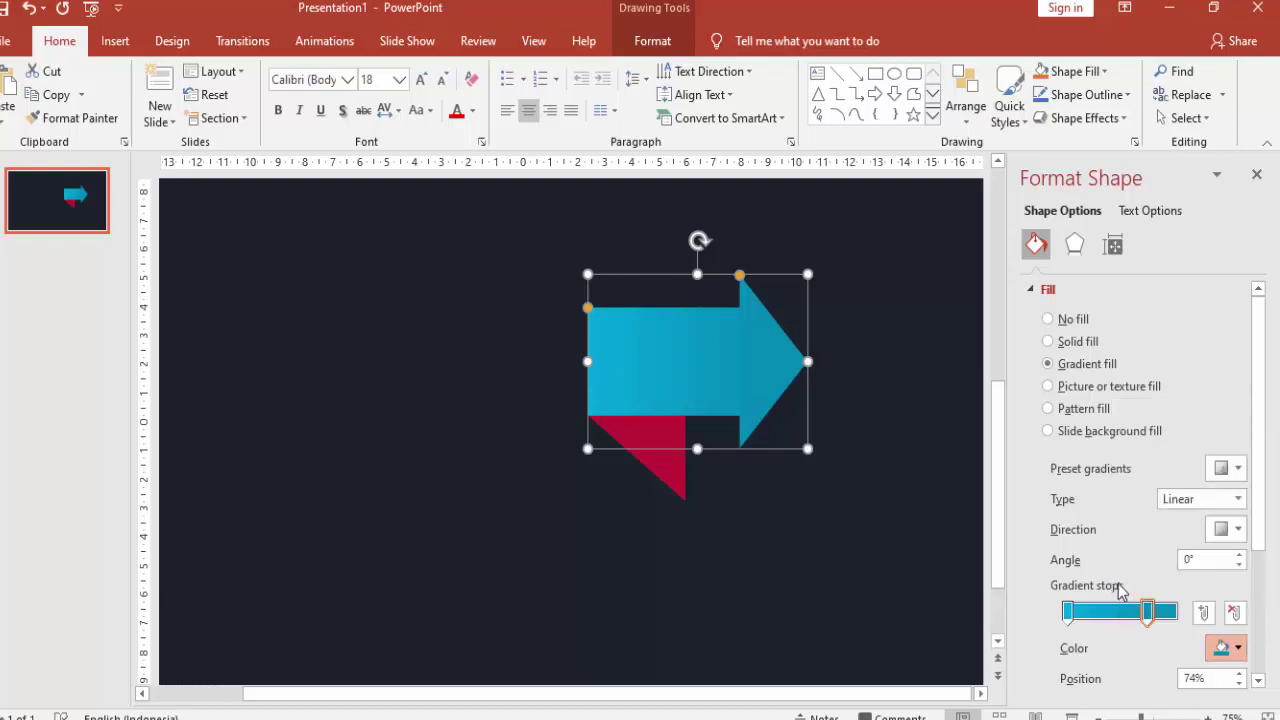
click(1068, 612)
click(1238, 648)
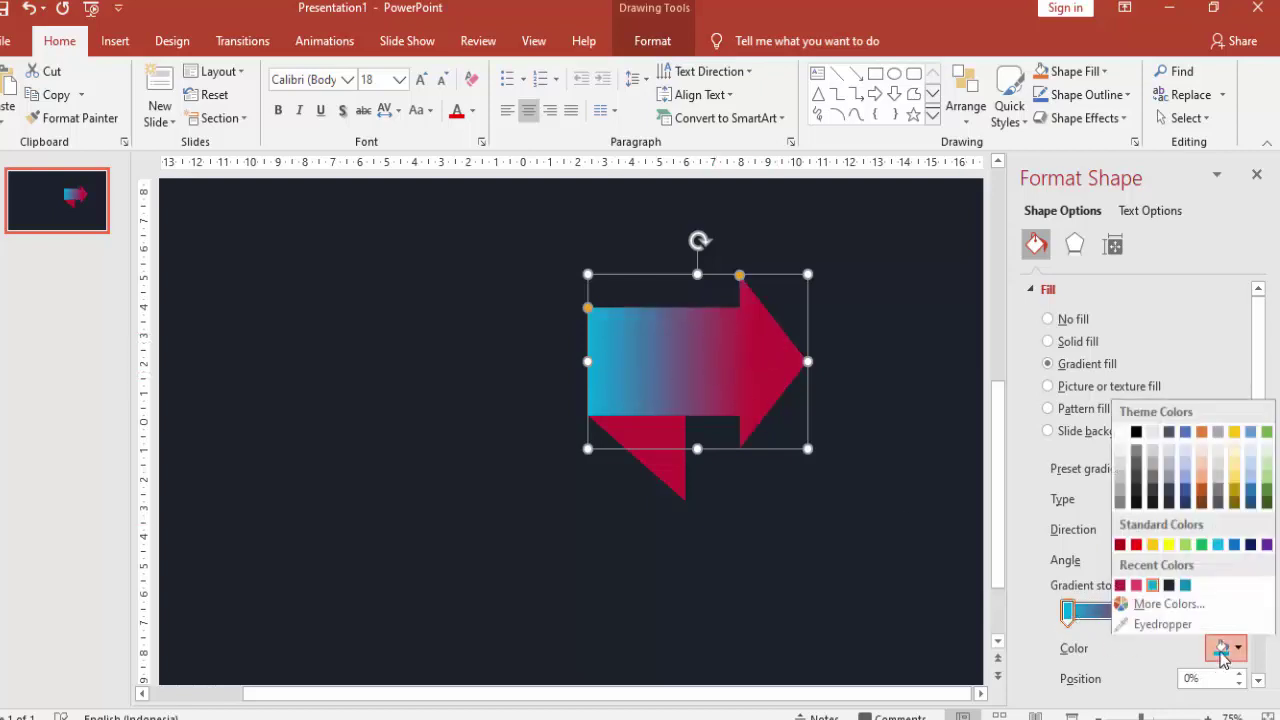
click(1136, 586)
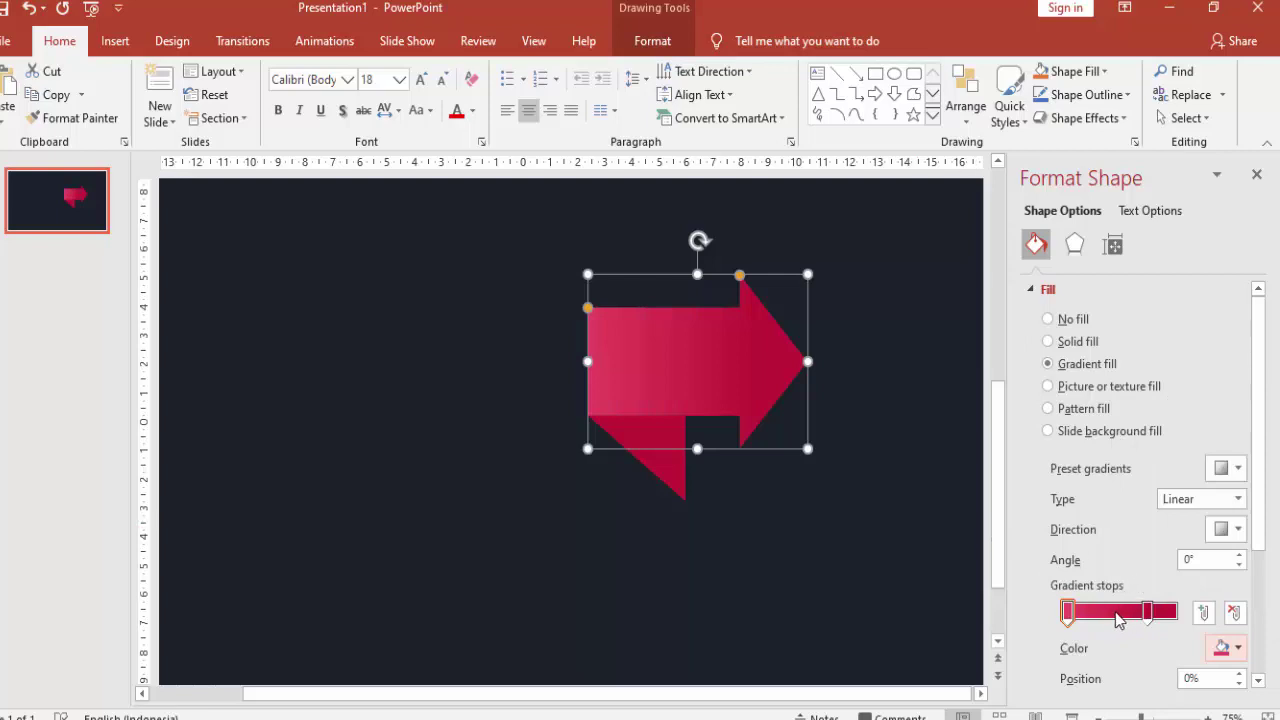
click(847, 500)
scroll(853, 497, down, 3)
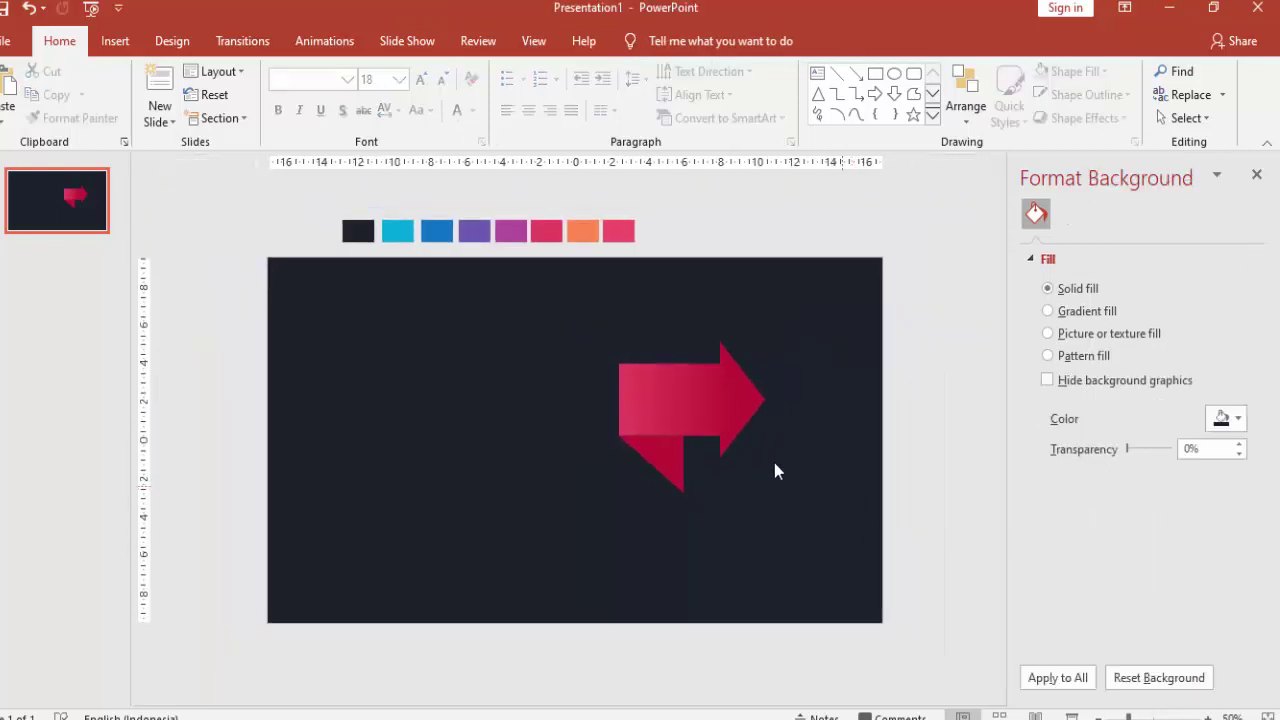
- Select the arrow together with its fold triangle and shift both slightly right
scroll(666, 423, up, 2)
scroll(668, 423, up, 2)
scroll(620, 388, up, 1)
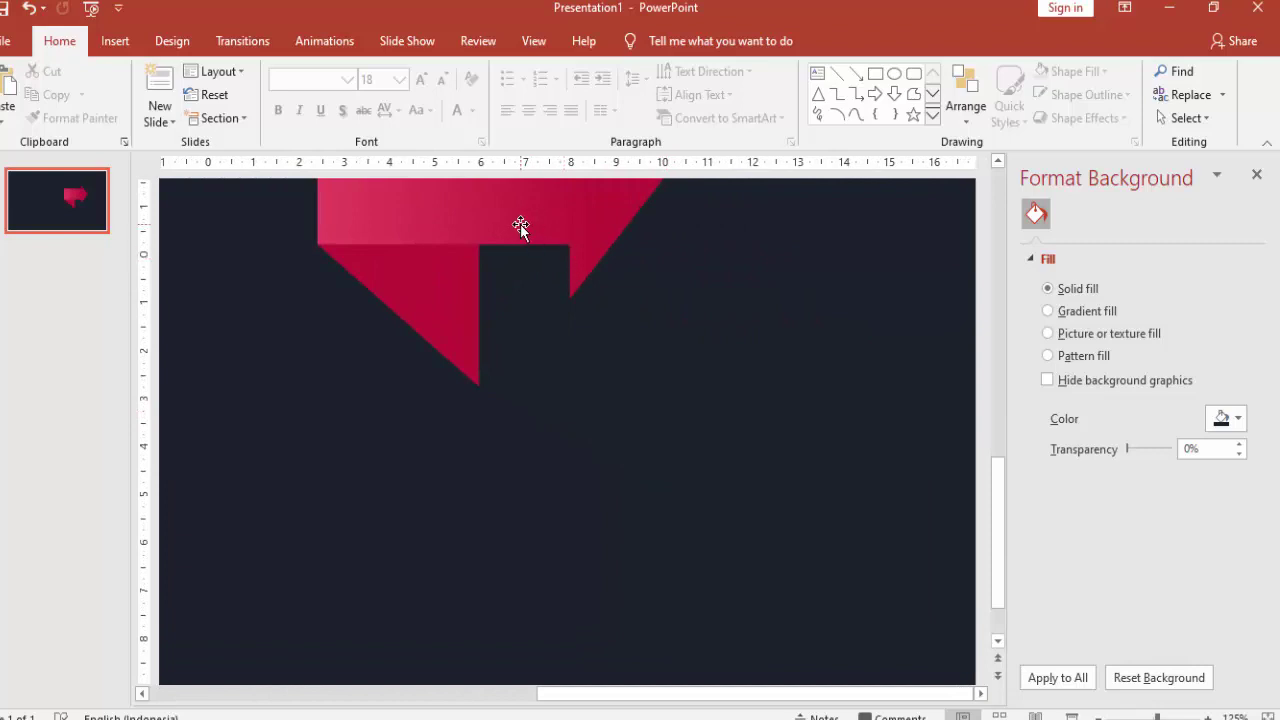
scroll(930, 190, up, 3)
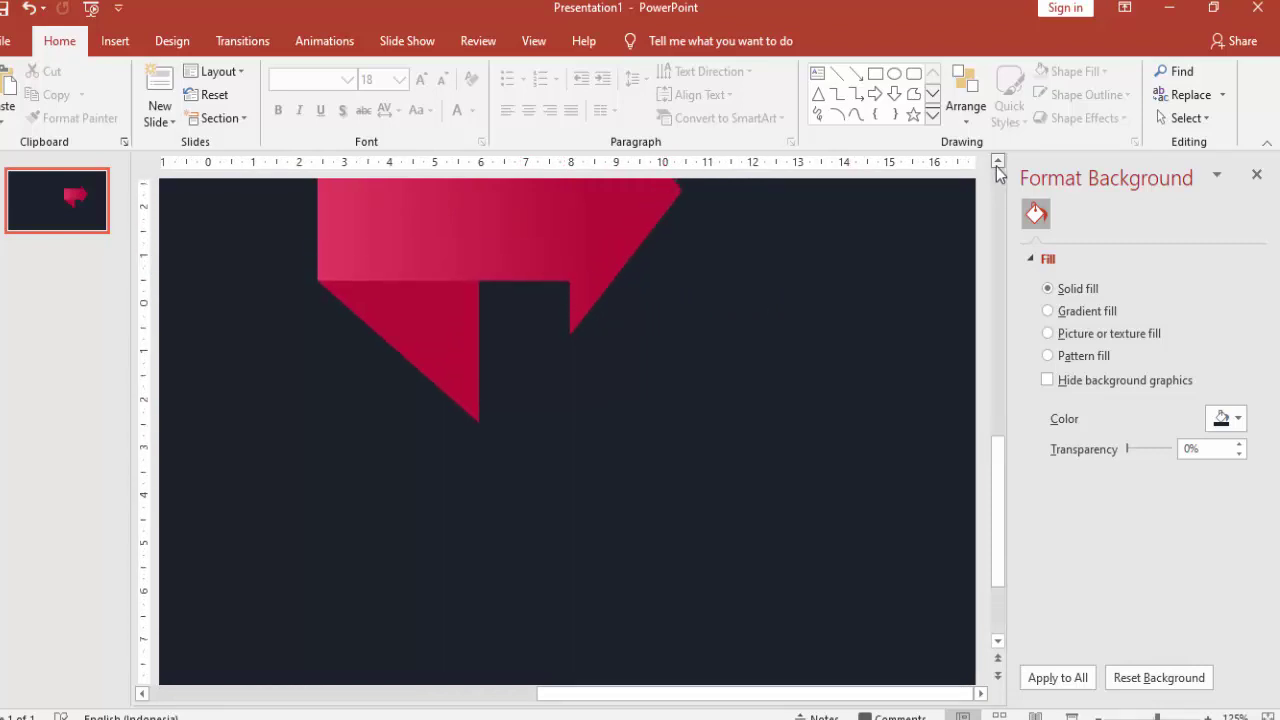
click(447, 374)
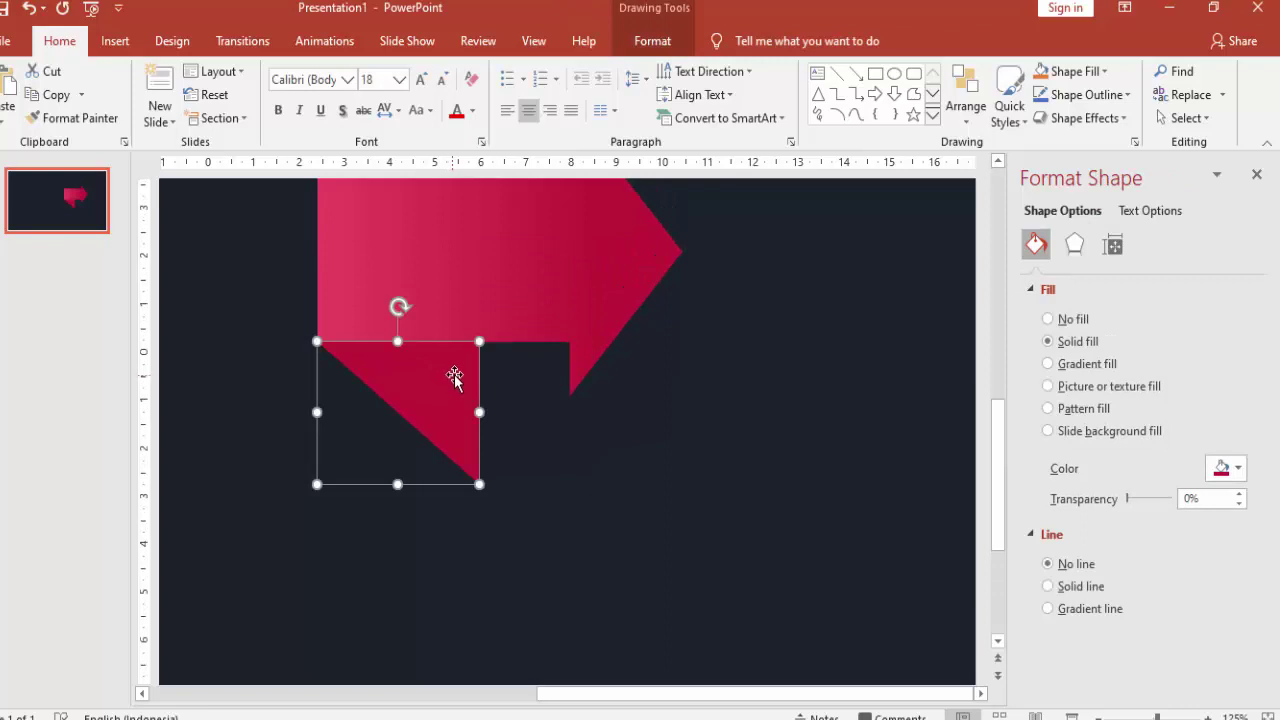
click(516, 373)
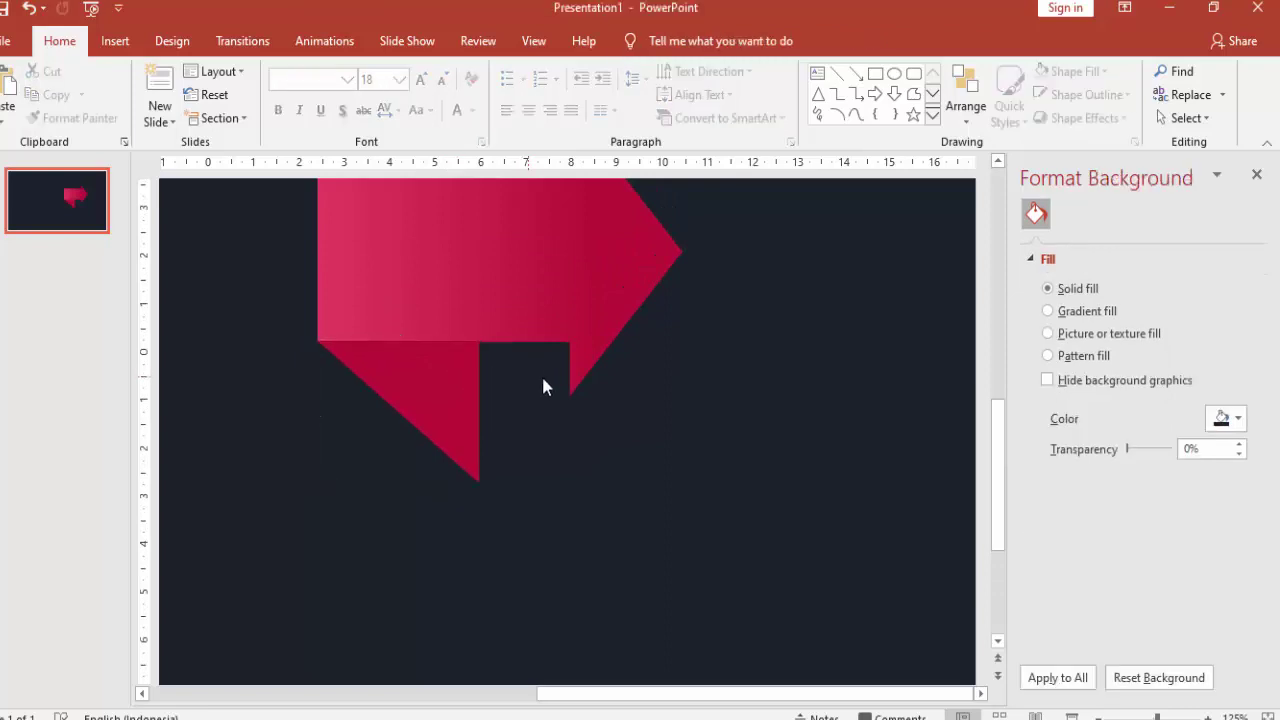
scroll(531, 307, down, 5)
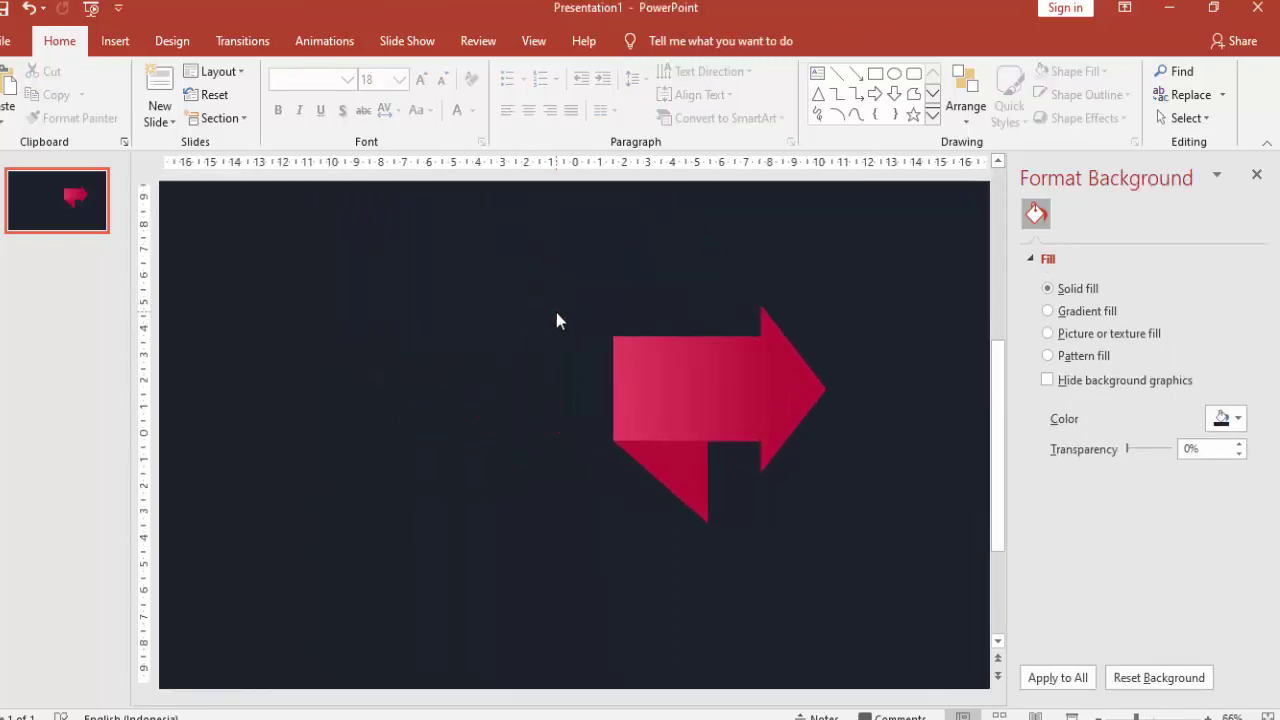
scroll(556, 312, down, 3)
click(631, 420)
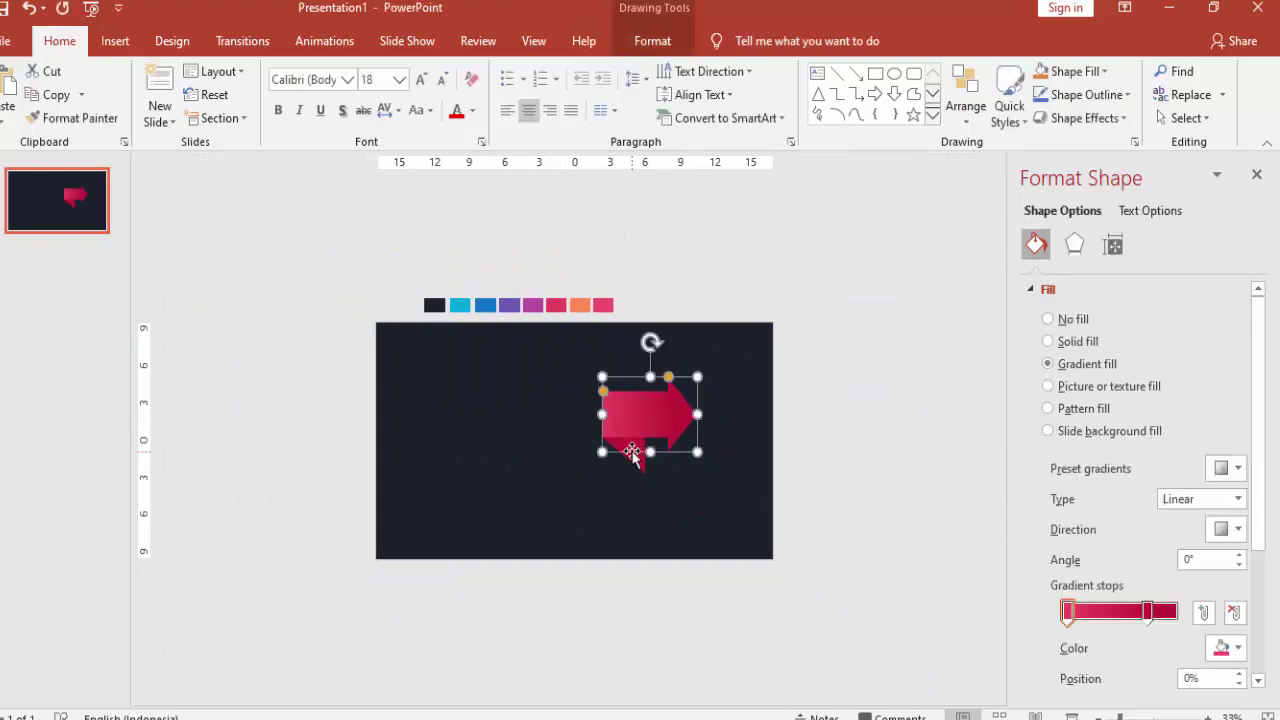
key(Escape)
click(637, 446)
drag(655, 424, 708, 421)
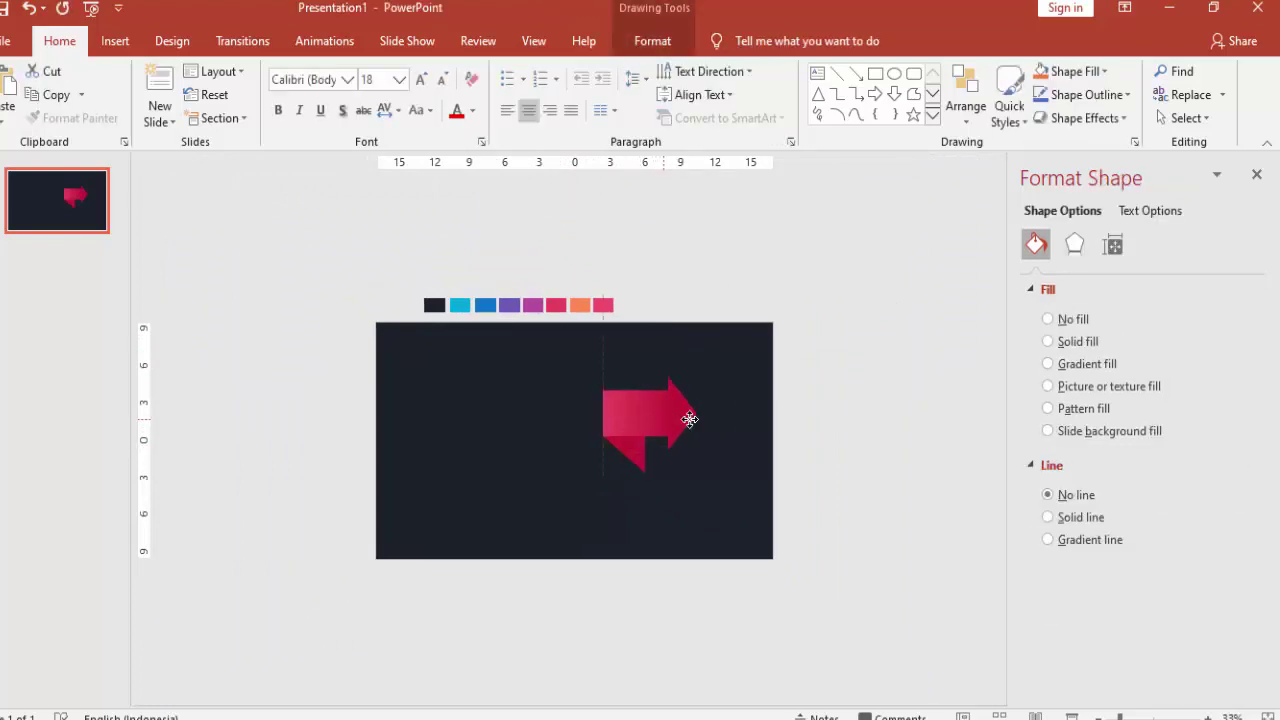
click(838, 429)
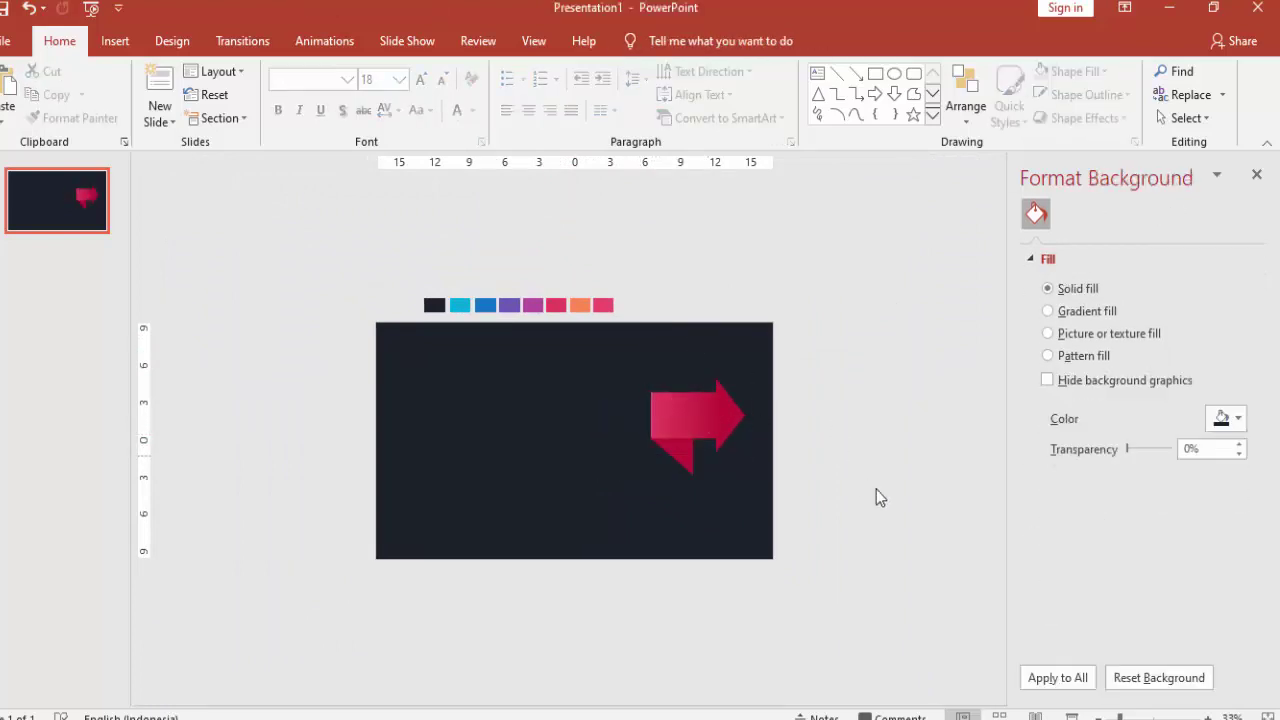
click(115, 41)
click(284, 92)
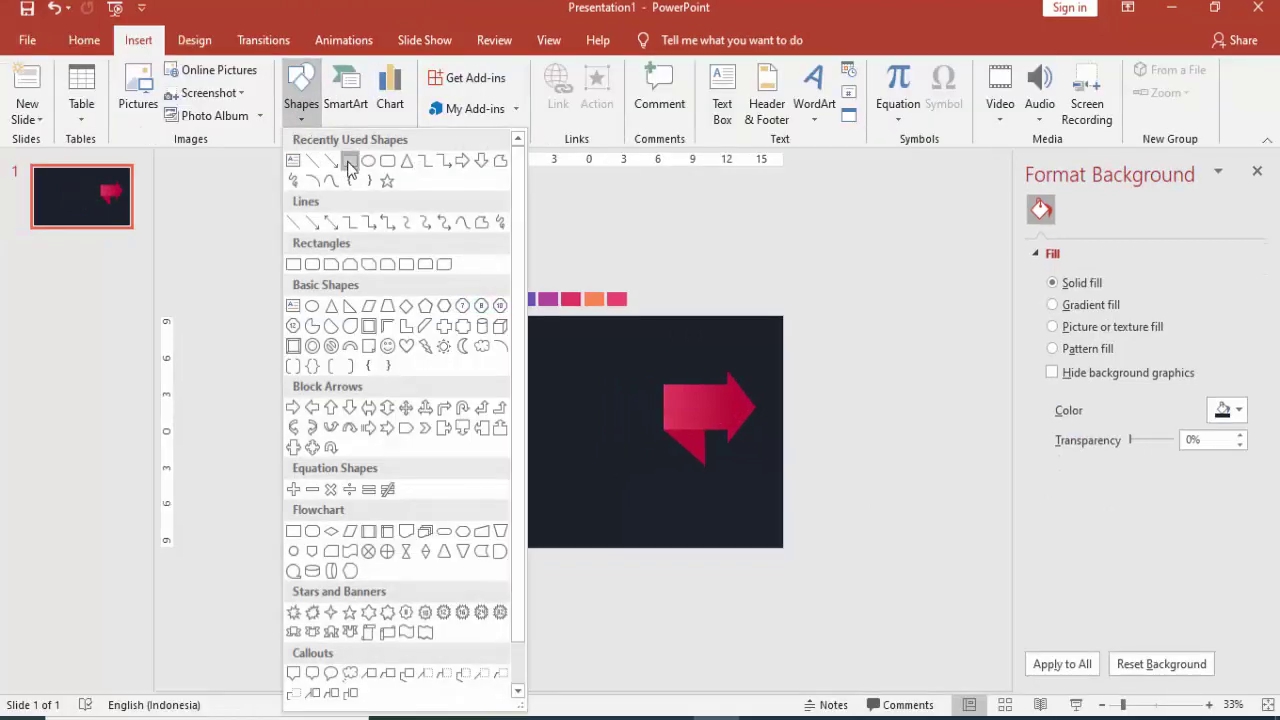
- Draw an outline-free rectangle behind the arrow's left end and size it to fit the shaft
click(349, 162)
drag(603, 411, 704, 466)
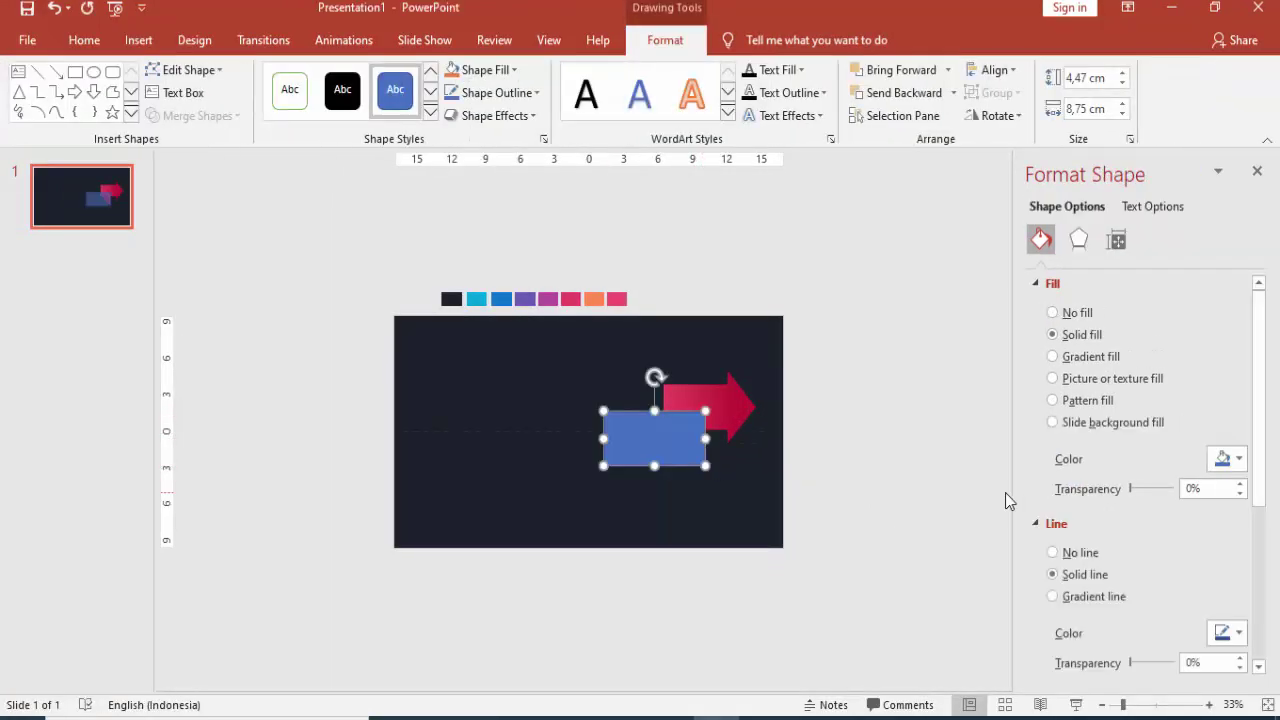
click(1064, 556)
ctrl+scroll(800, 480, up, 2)
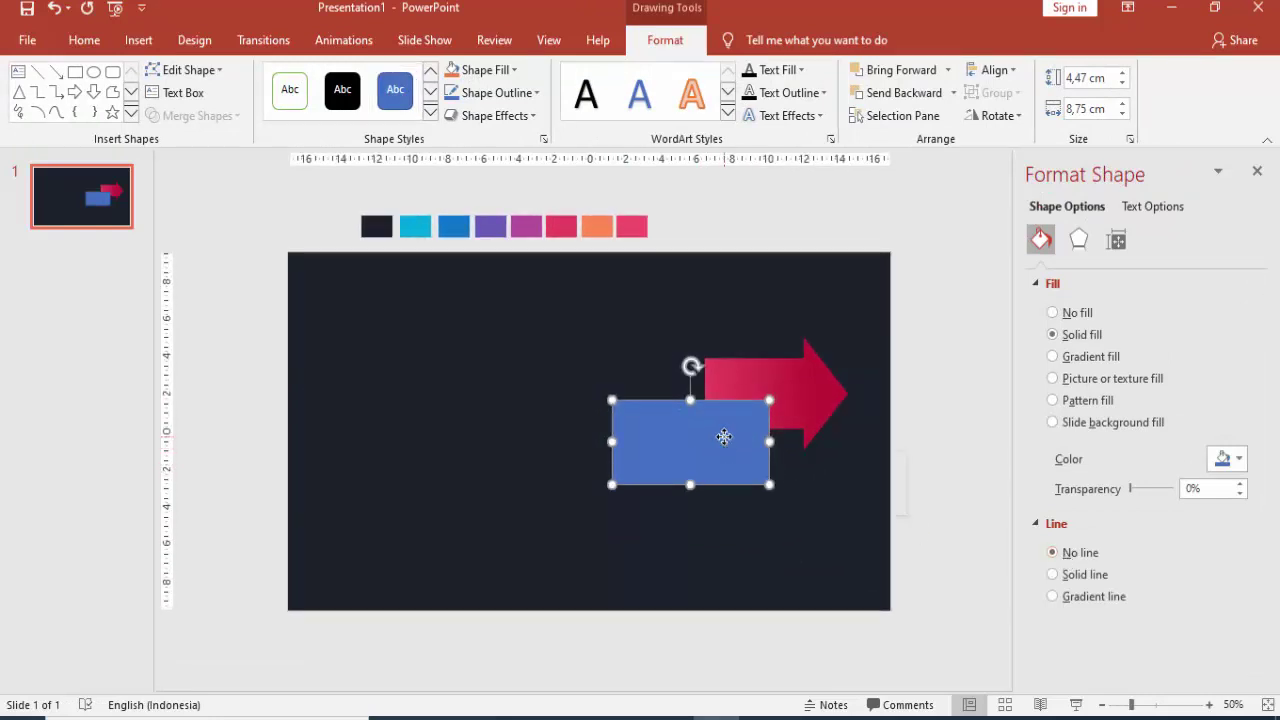
right_click(724, 437)
click(797, 220)
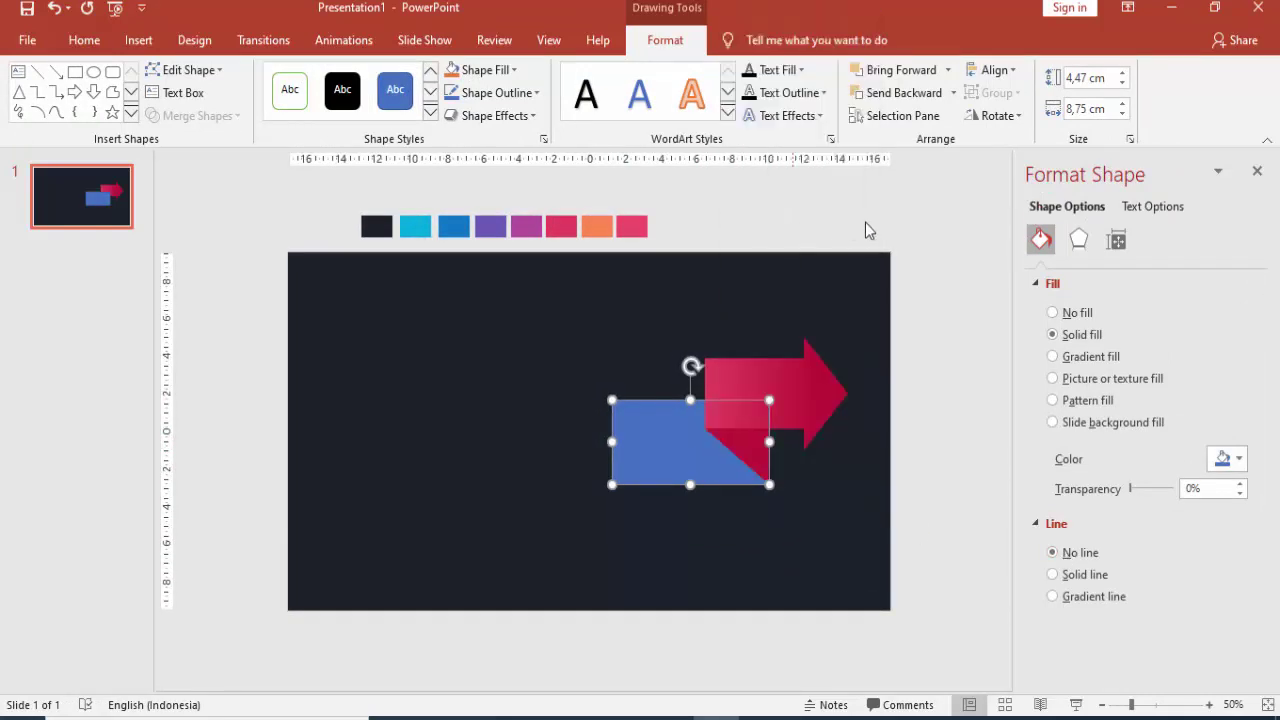
click(941, 434)
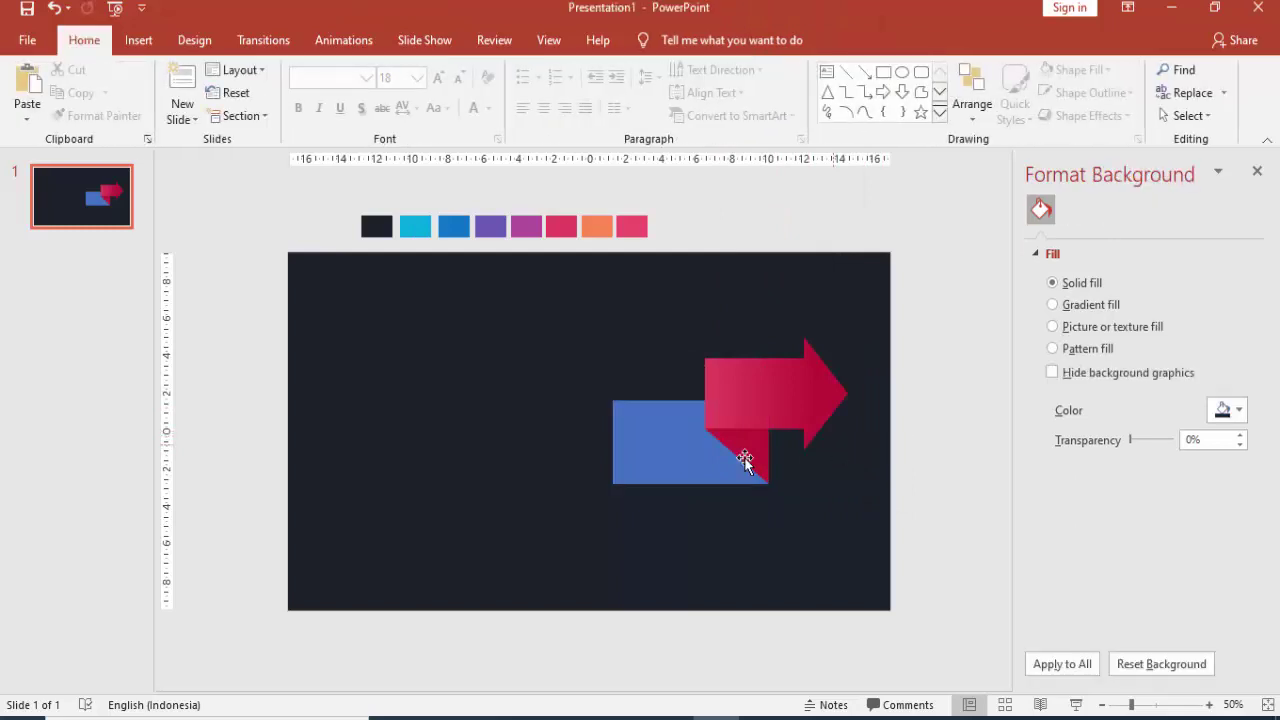
click(703, 460)
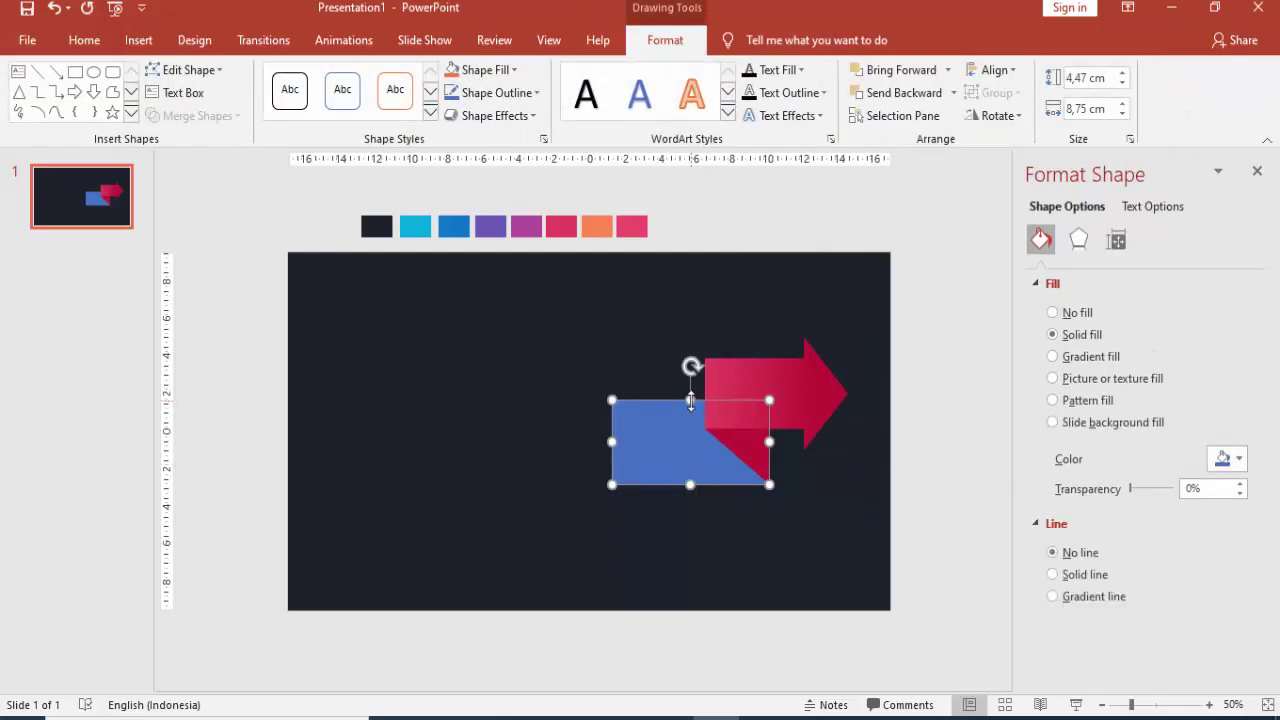
mouse_move(690, 400)
mouse_down()
mouse_move(636, 391)
mouse_move(659, 403)
mouse_up()
ctrl+scroll(661, 405, up, 1)
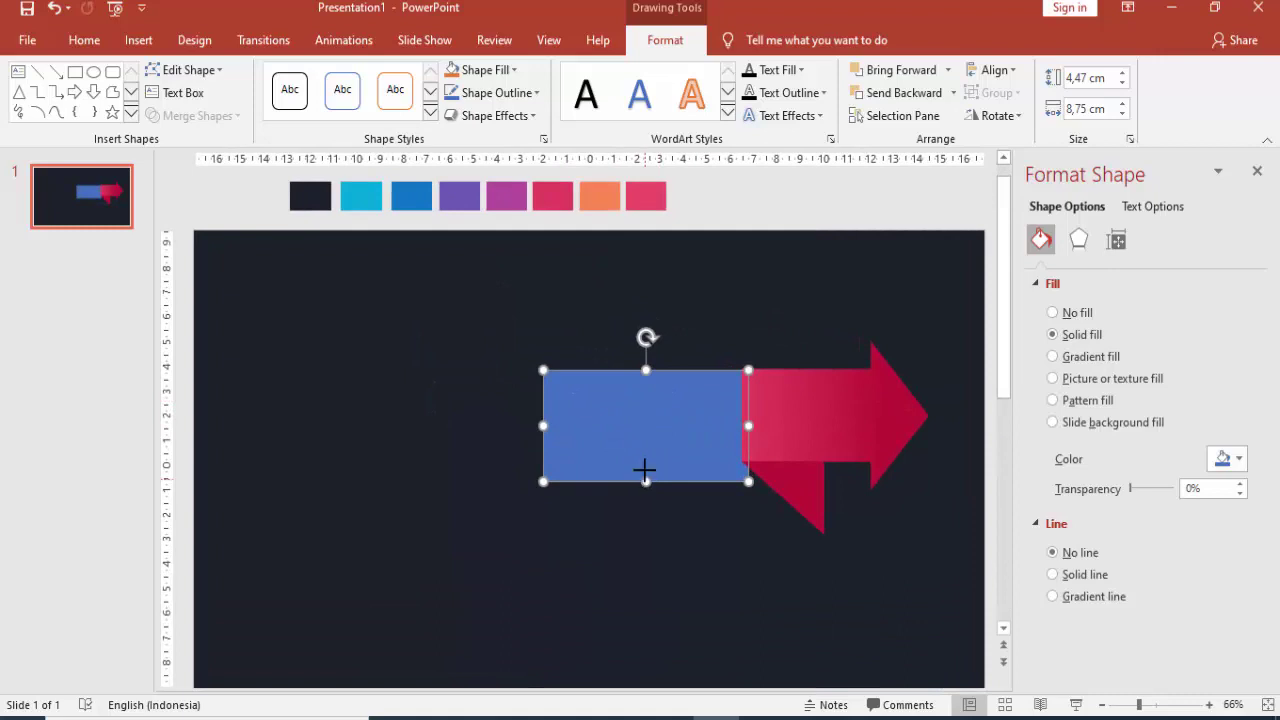
drag(646, 480, 646, 462)
drag(646, 369, 741, 452)
- Narrow the red fold triangle and raise the rectangle level with its bottom
click(784, 488)
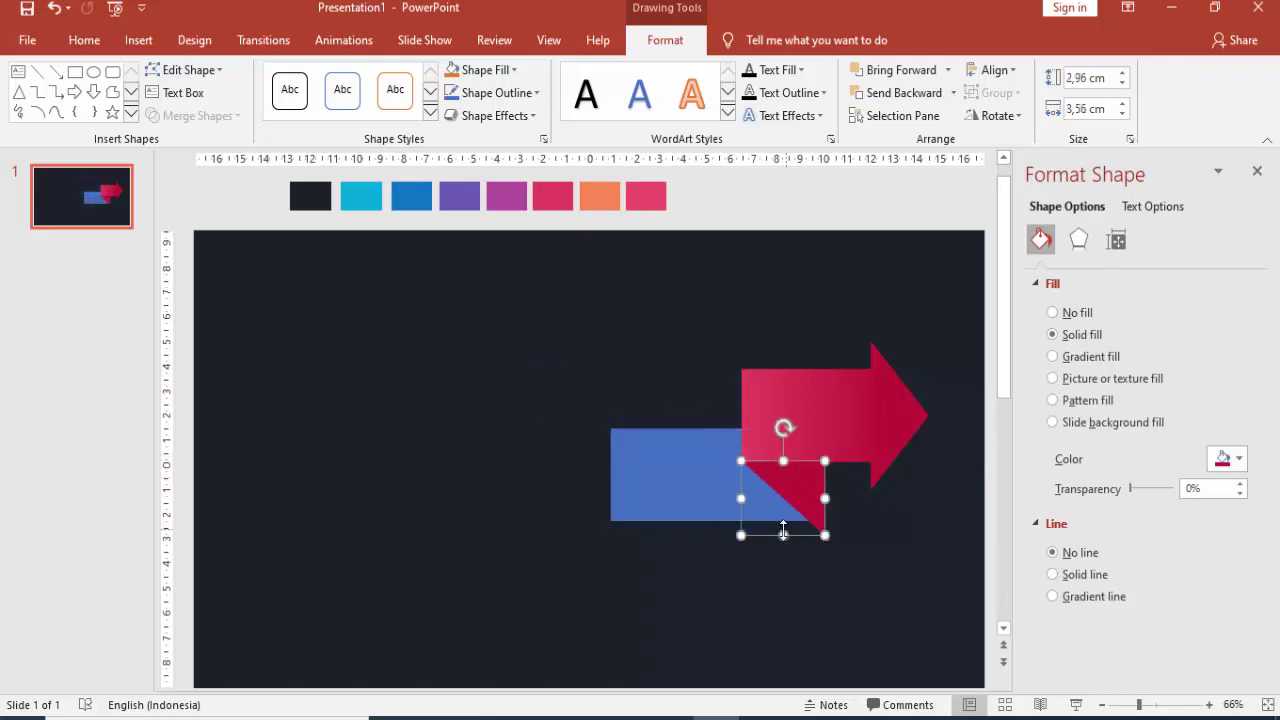
drag(780, 518, 816, 487)
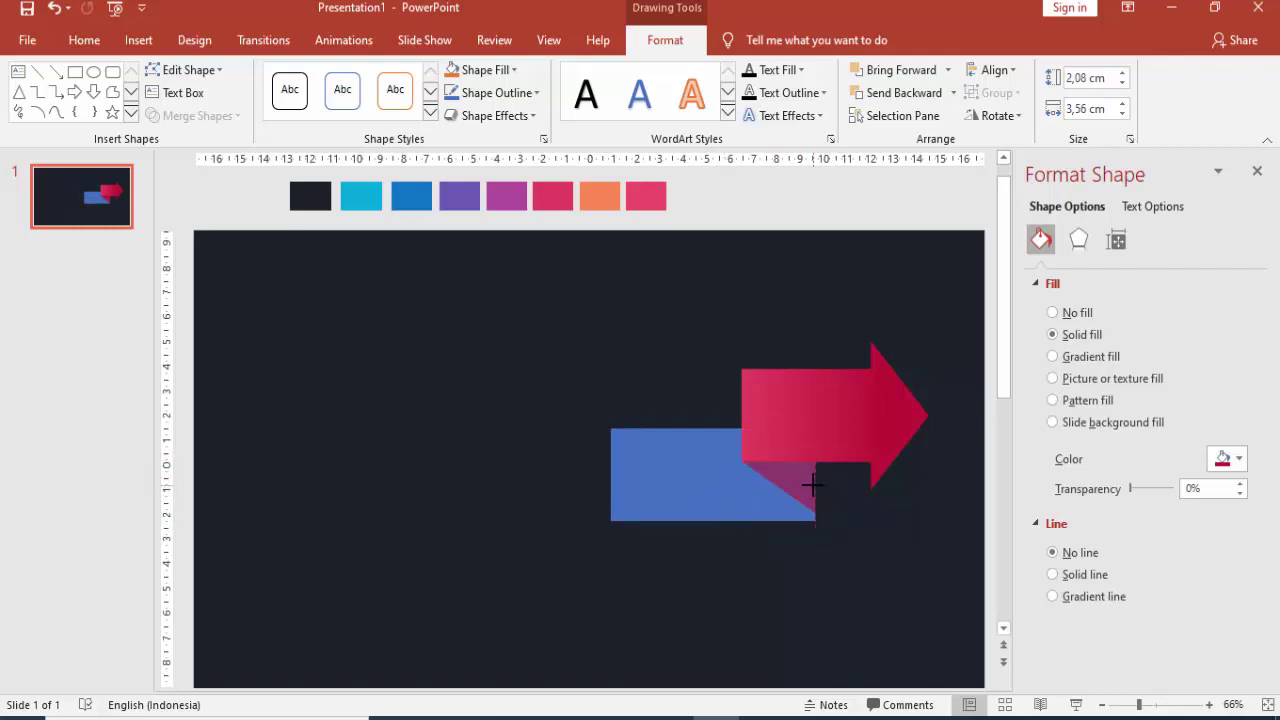
click(695, 487)
drag(698, 482, 698, 473)
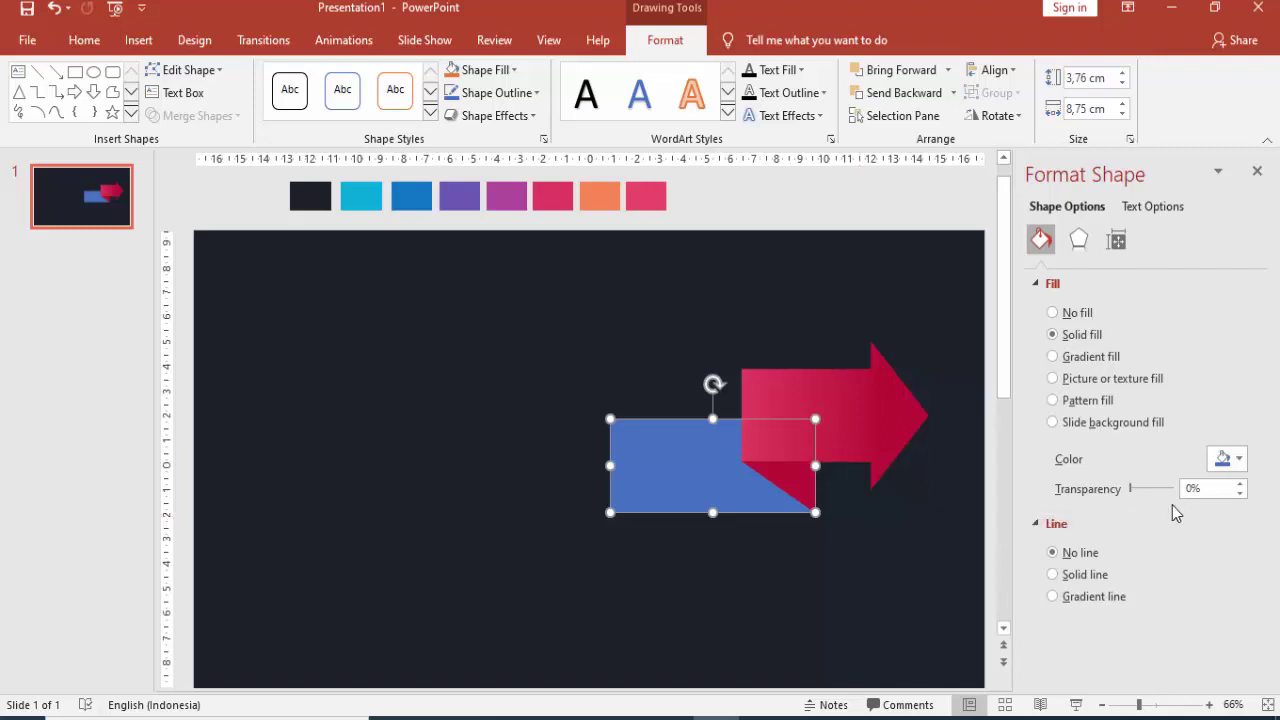
- Fill the rectangle with the purple swatch colour using the eyedropper
click(1224, 456)
click(1175, 690)
click(517, 198)
scroll(869, 408, down, 2)
- Copy the fold triangle under the rectangle's left end and darken it to RGB 115, 49, 98
click(745, 454)
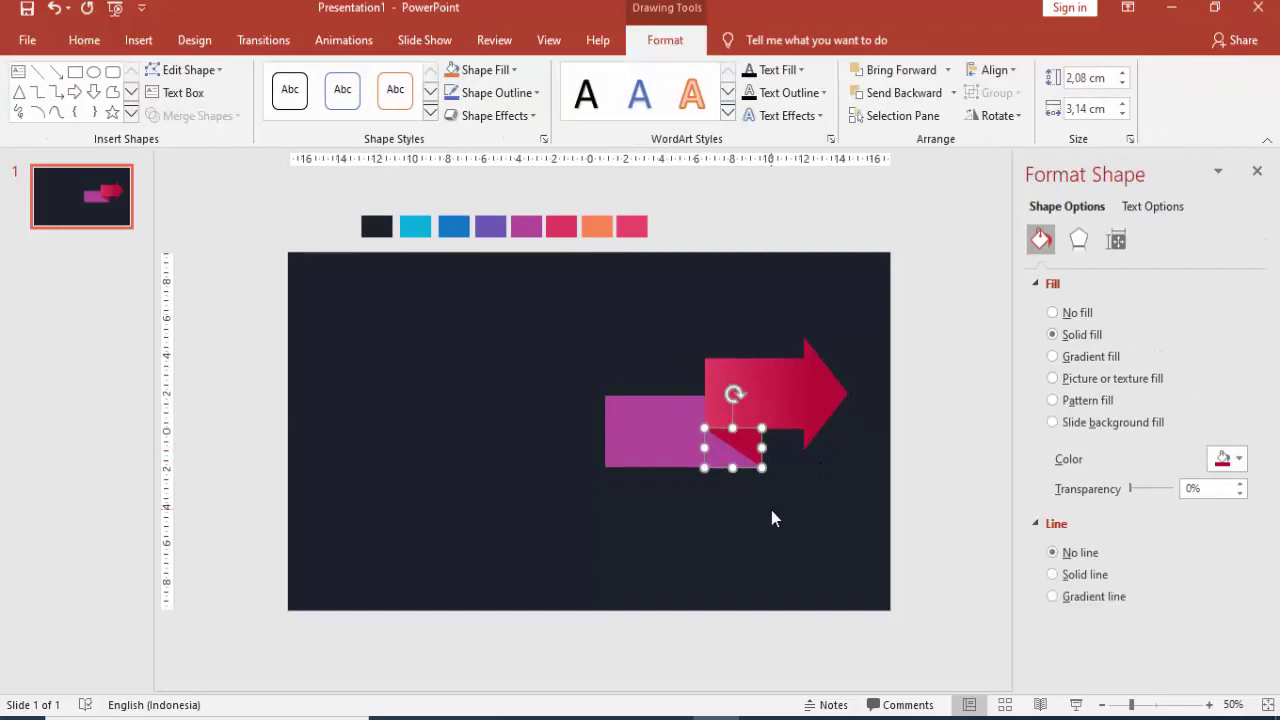
drag(740, 450, 645, 488)
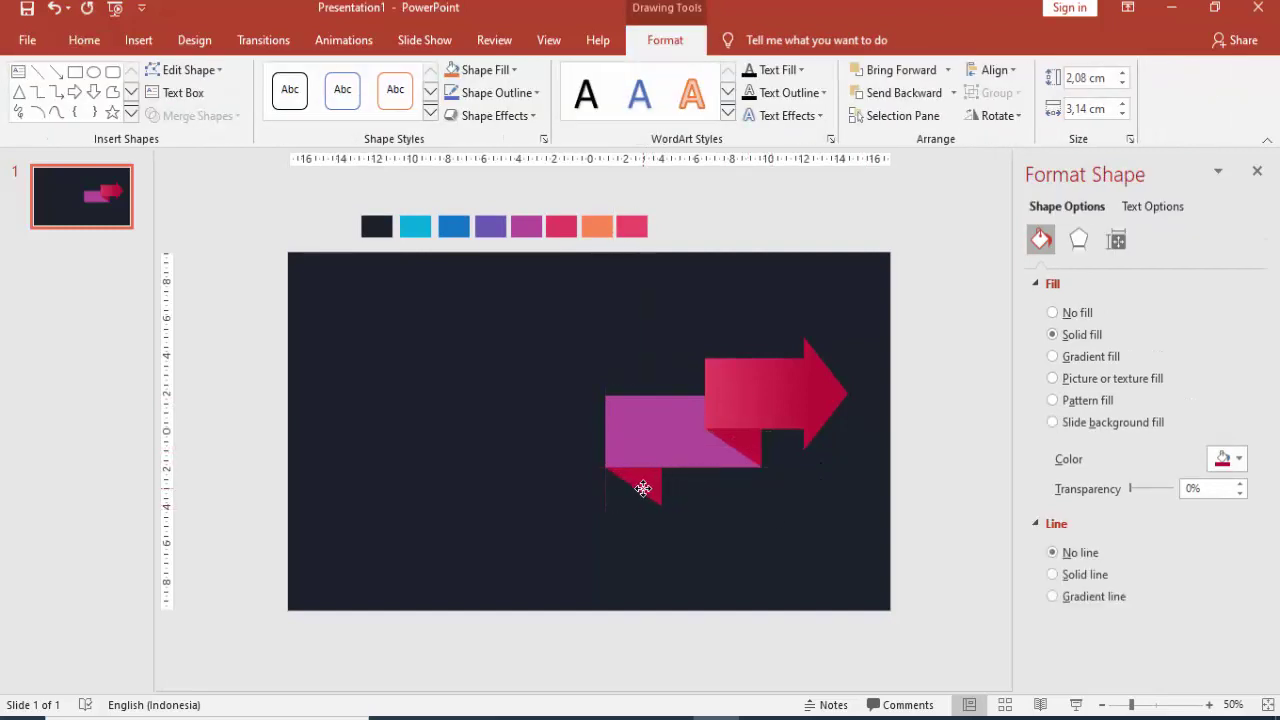
click(1228, 459)
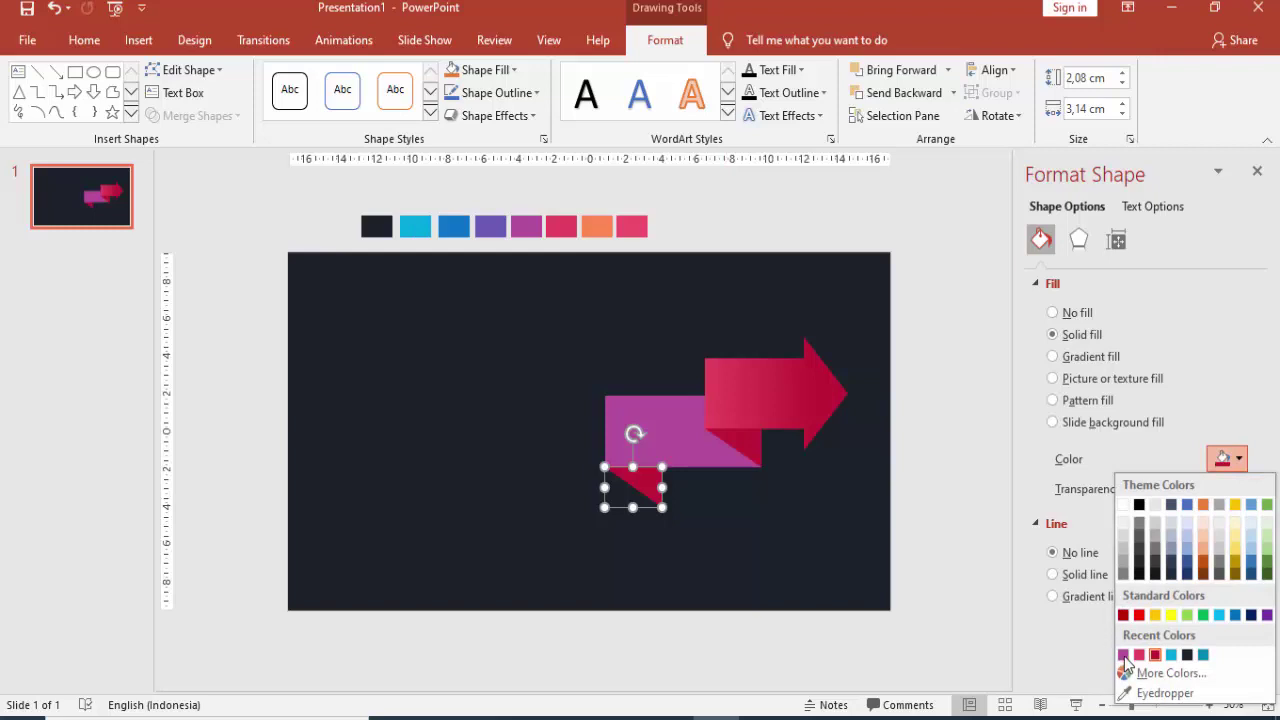
click(1123, 655)
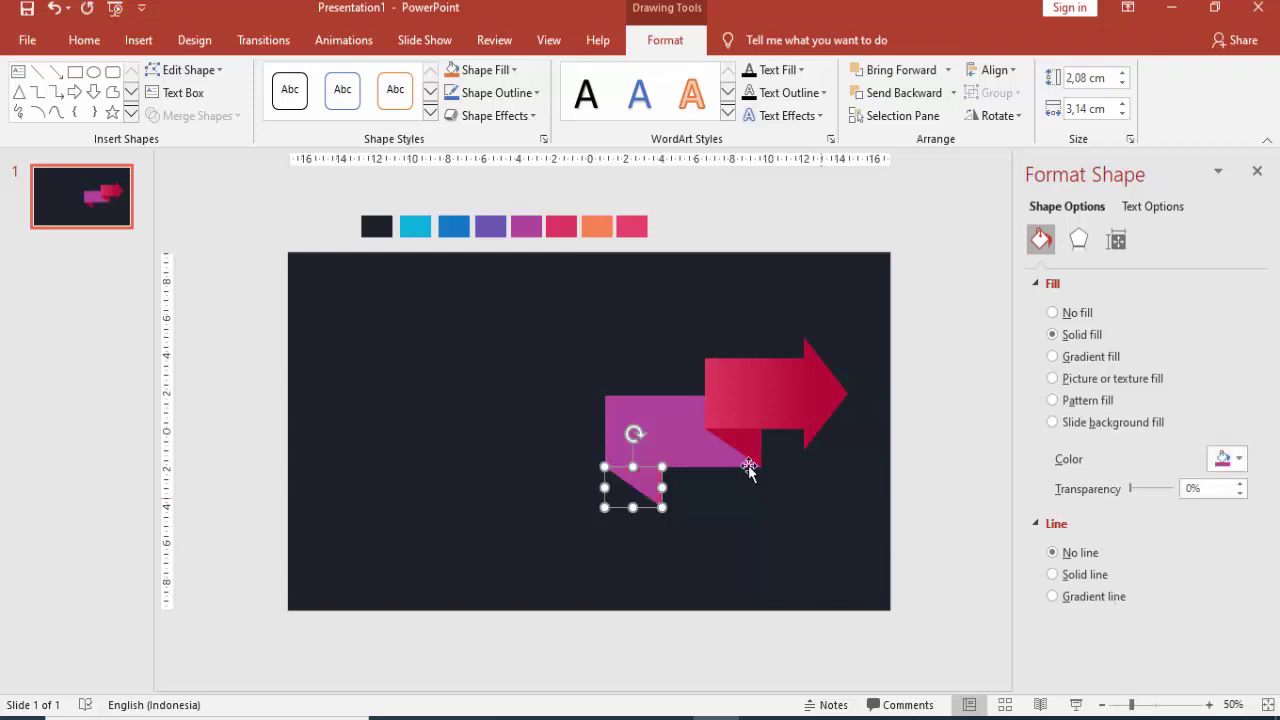
click(1228, 459)
click(1152, 671)
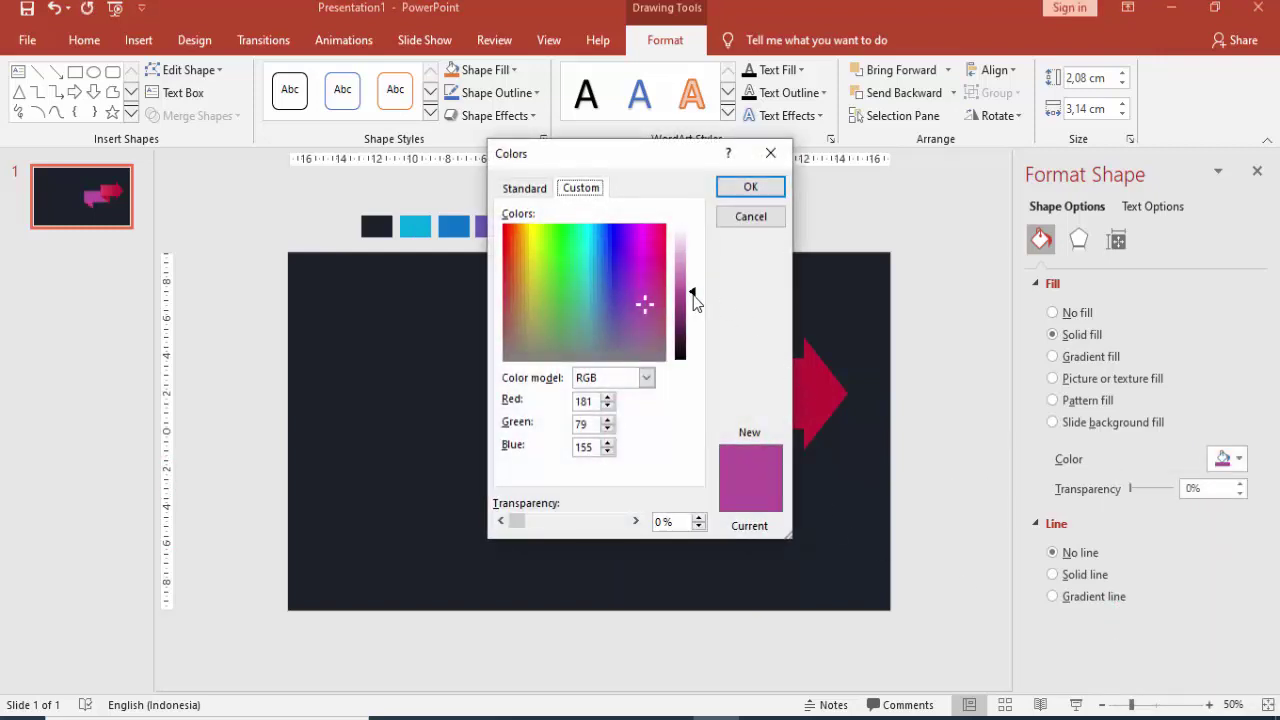
drag(692, 292, 691, 317)
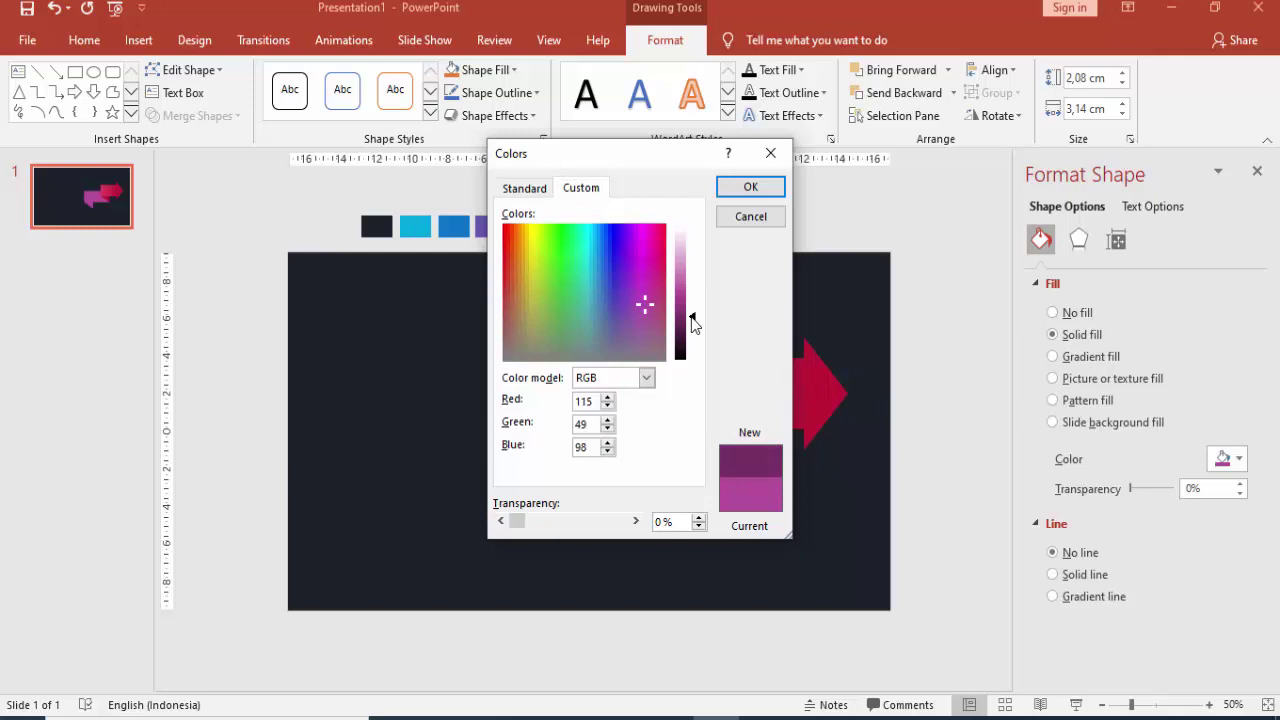
click(750, 187)
click(897, 307)
- Give the rectangle a gradient fill with a magenta 0% stop and dark purple 74% stop
click(667, 435)
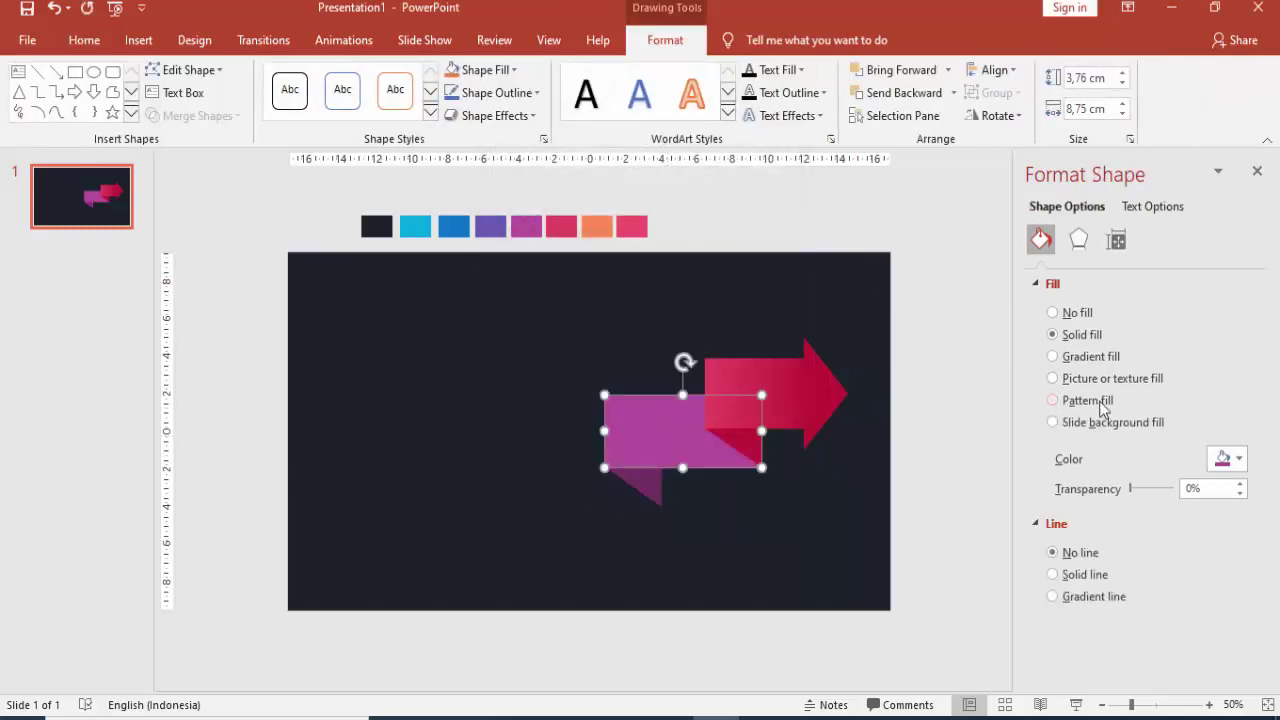
click(1093, 363)
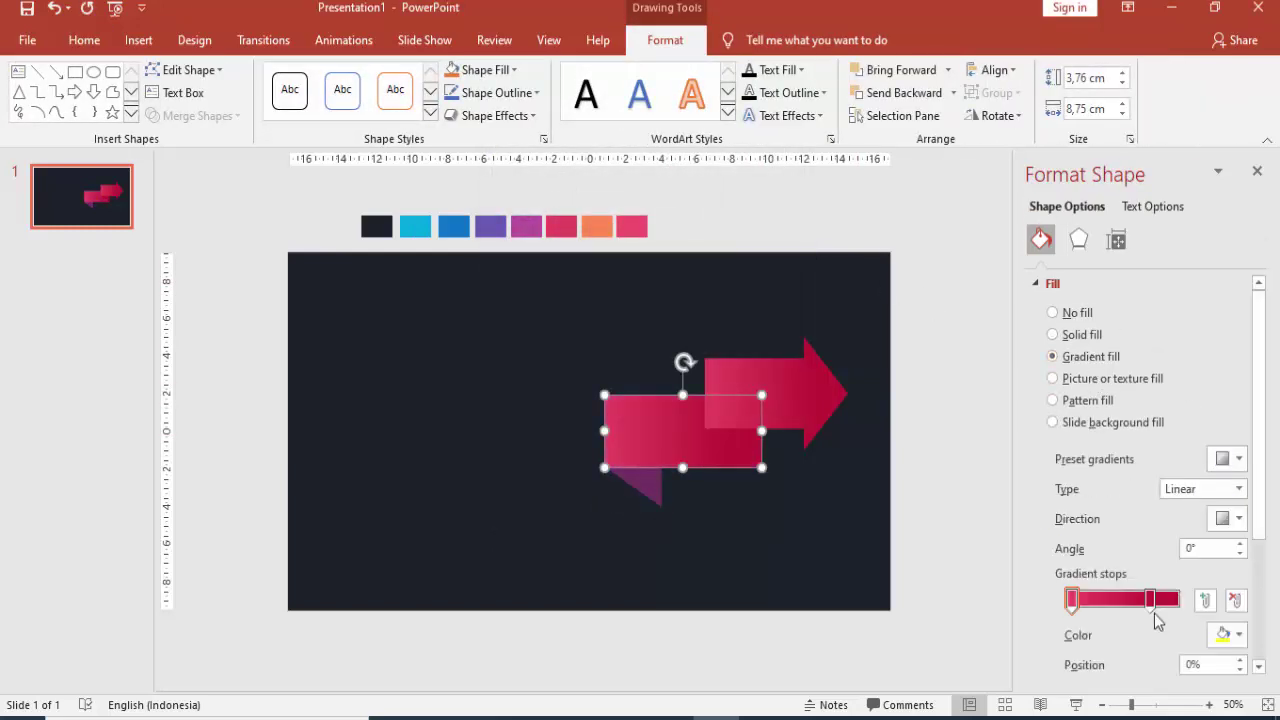
click(1151, 600)
click(1228, 638)
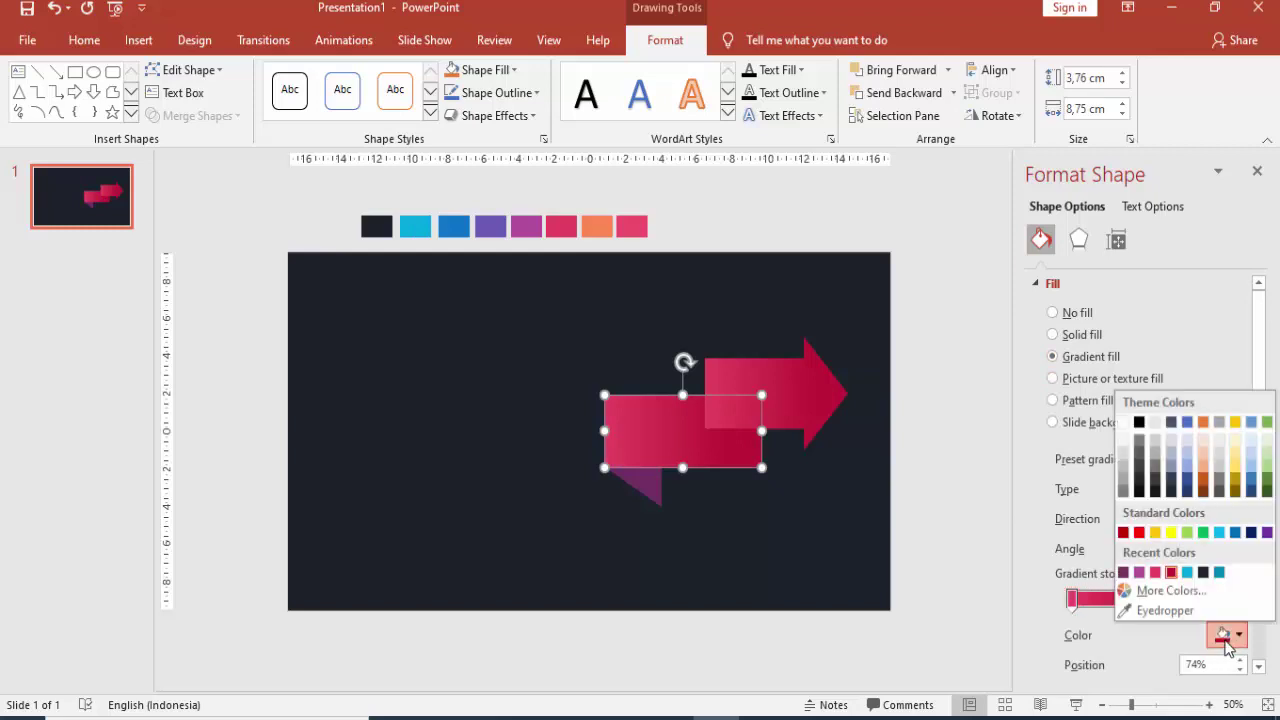
click(1122, 573)
click(1073, 600)
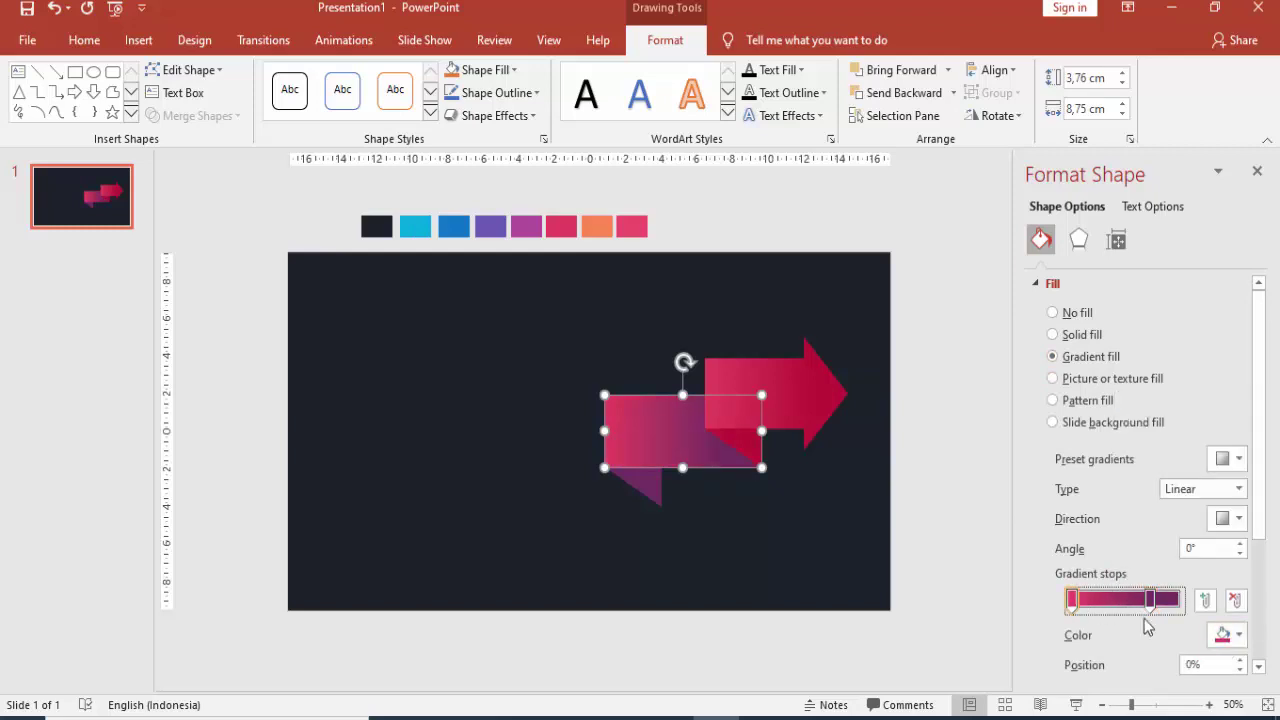
click(1228, 635)
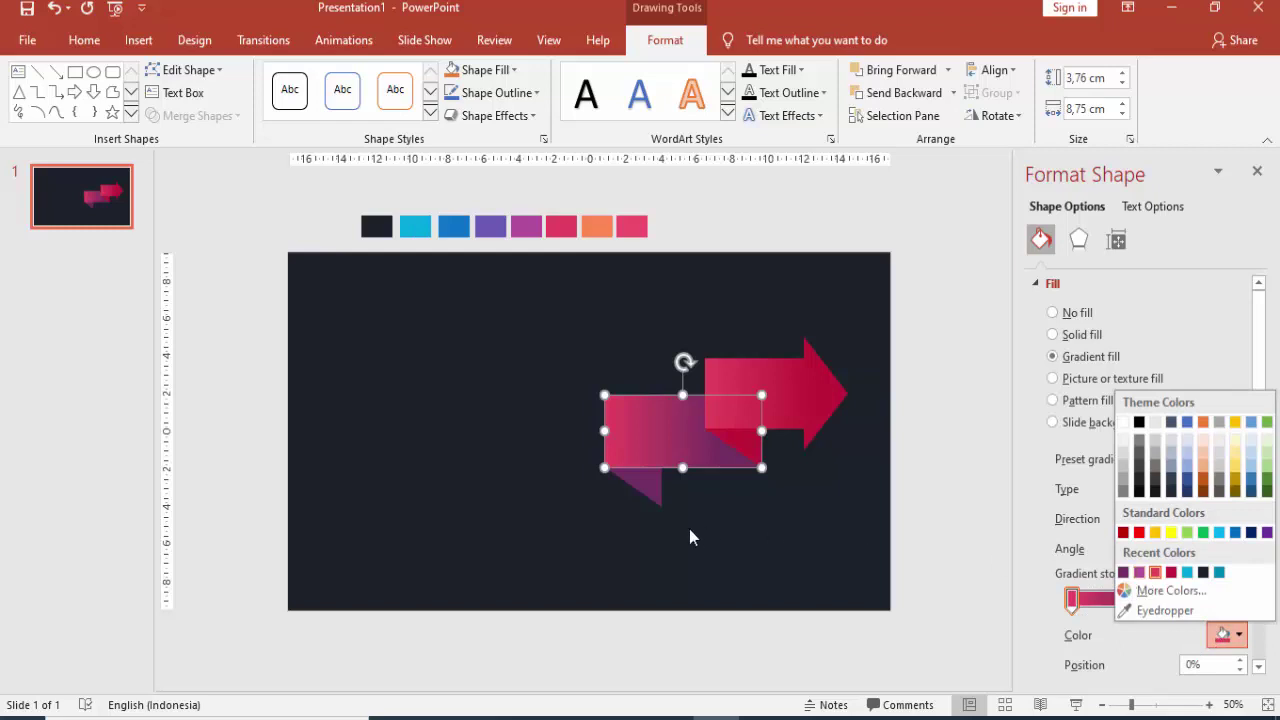
click(1139, 573)
click(866, 516)
- Inspect the new dark purple fold triangle beneath the gradient rectangle
scroll(860, 512, down, 2)
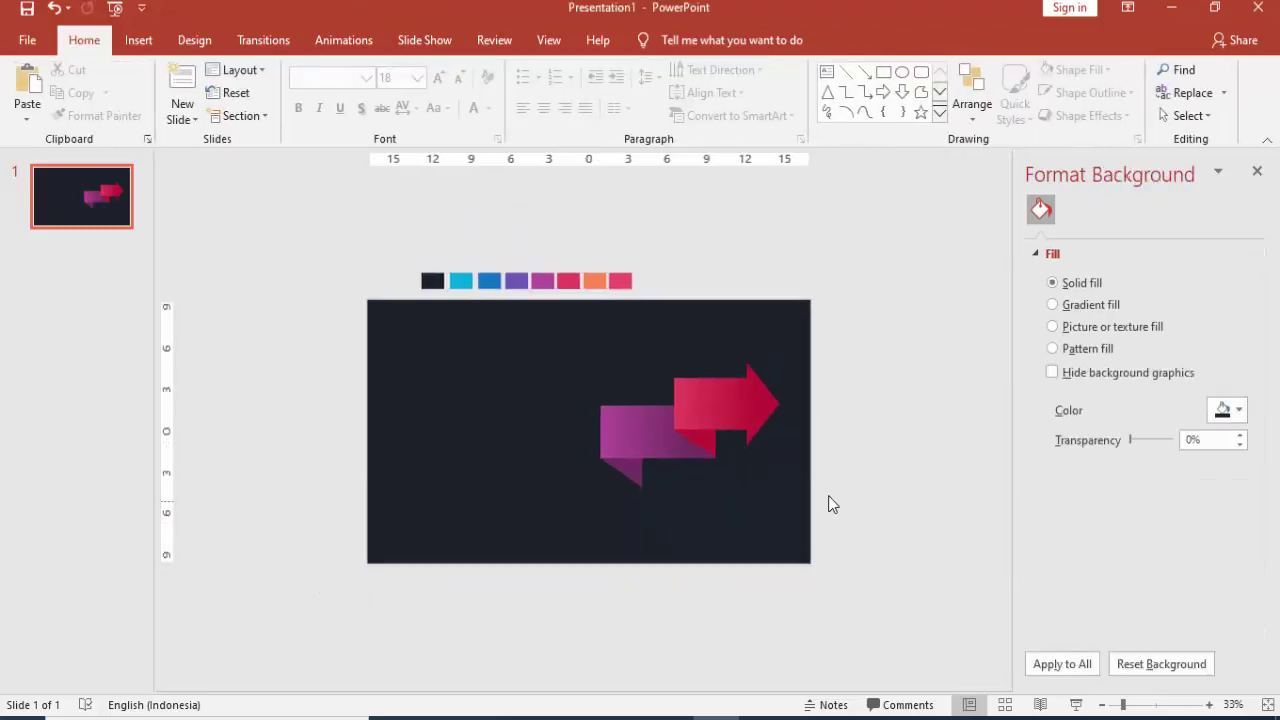
scroll(657, 497, up, 2)
scroll(656, 494, up, 2)
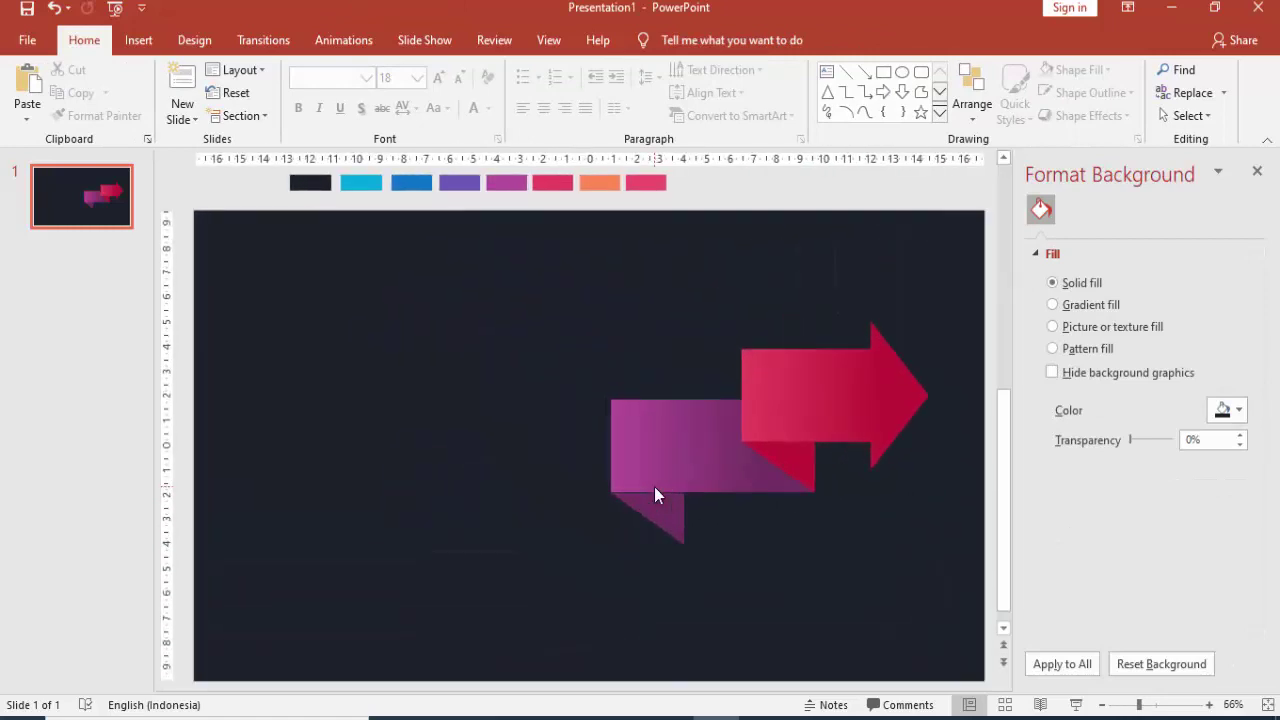
scroll(675, 511, up, 2)
scroll(690, 535, up, 2)
click(700, 550)
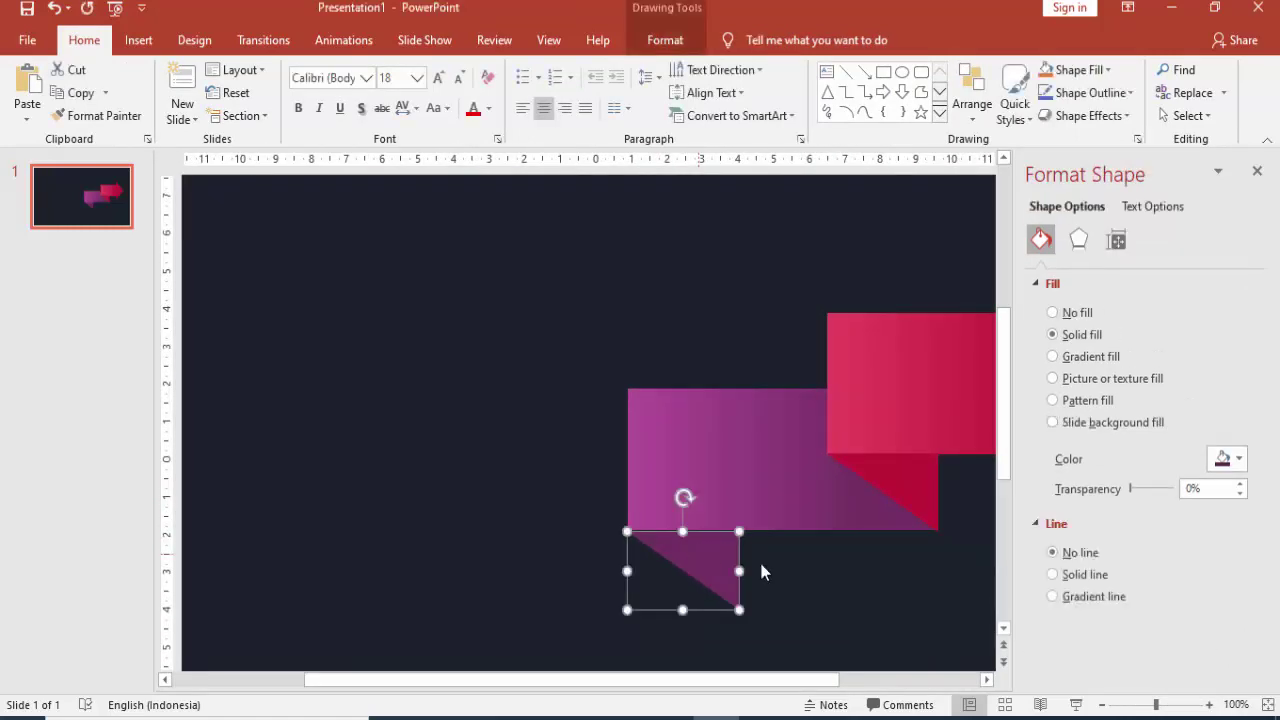
click(821, 588)
scroll(822, 589, down, 1)
scroll(821, 589, down, 2)
- Copy the purple ribbon piece to its lower left and send the copy behind the others
scroll(818, 585, down, 2)
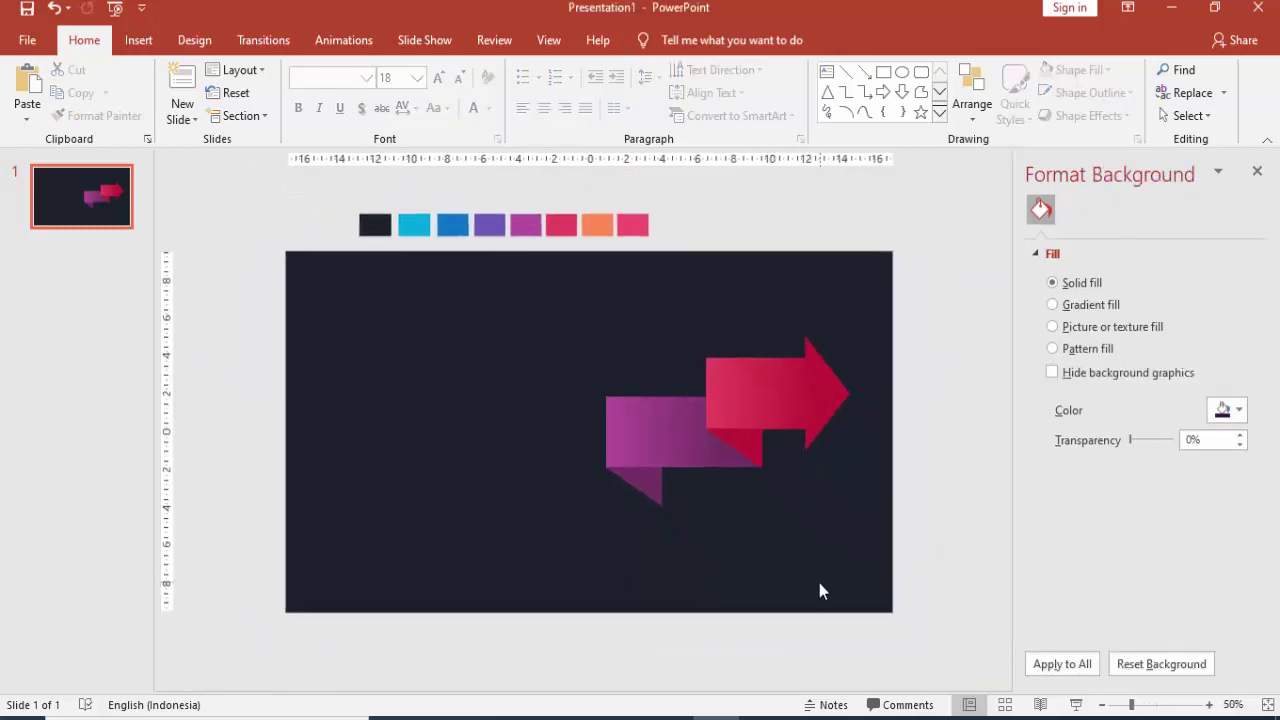
click(650, 450)
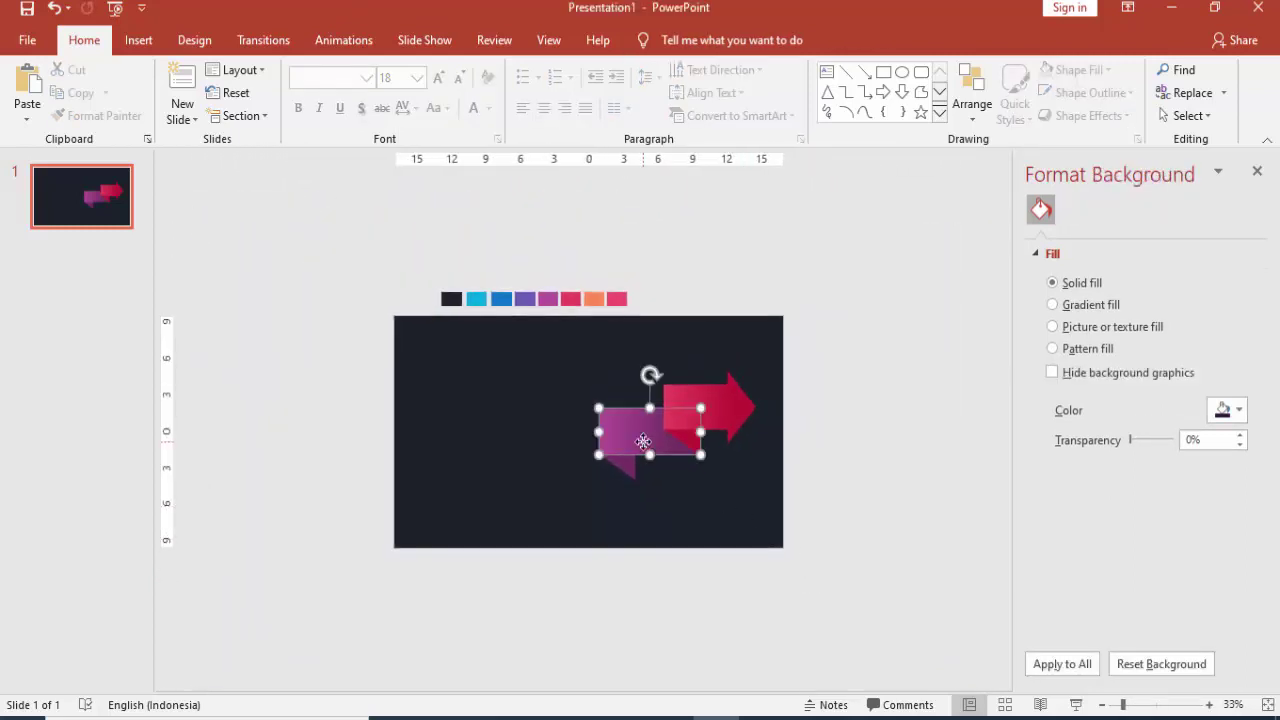
drag(660, 440, 591, 460)
right_click(591, 460)
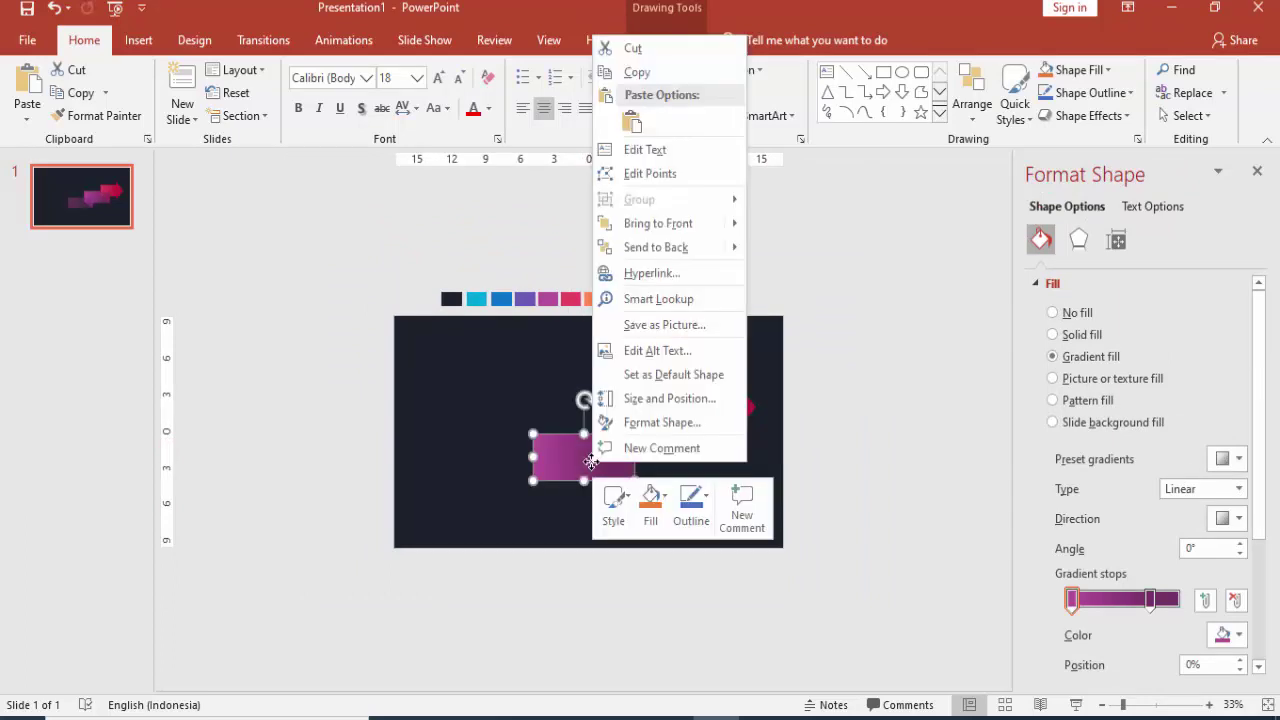
click(658, 249)
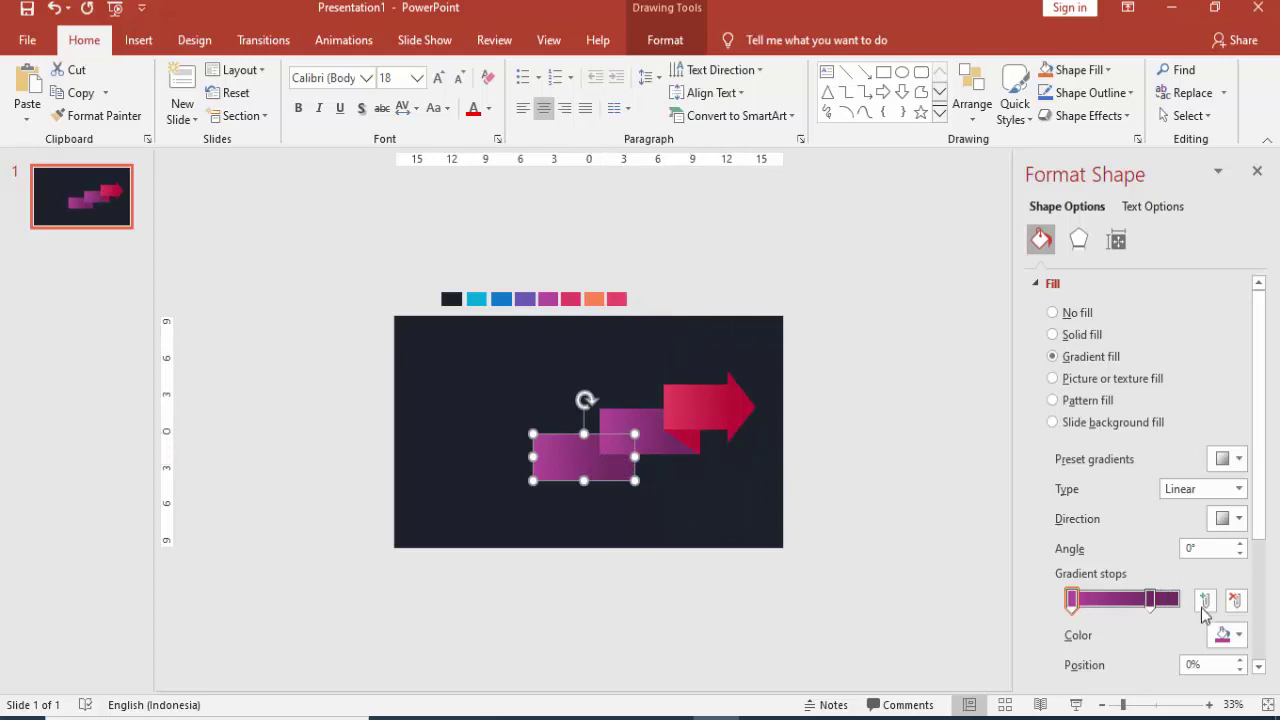
- Set the copy's first gradient stop to the blue swatch colour
click(1072, 599)
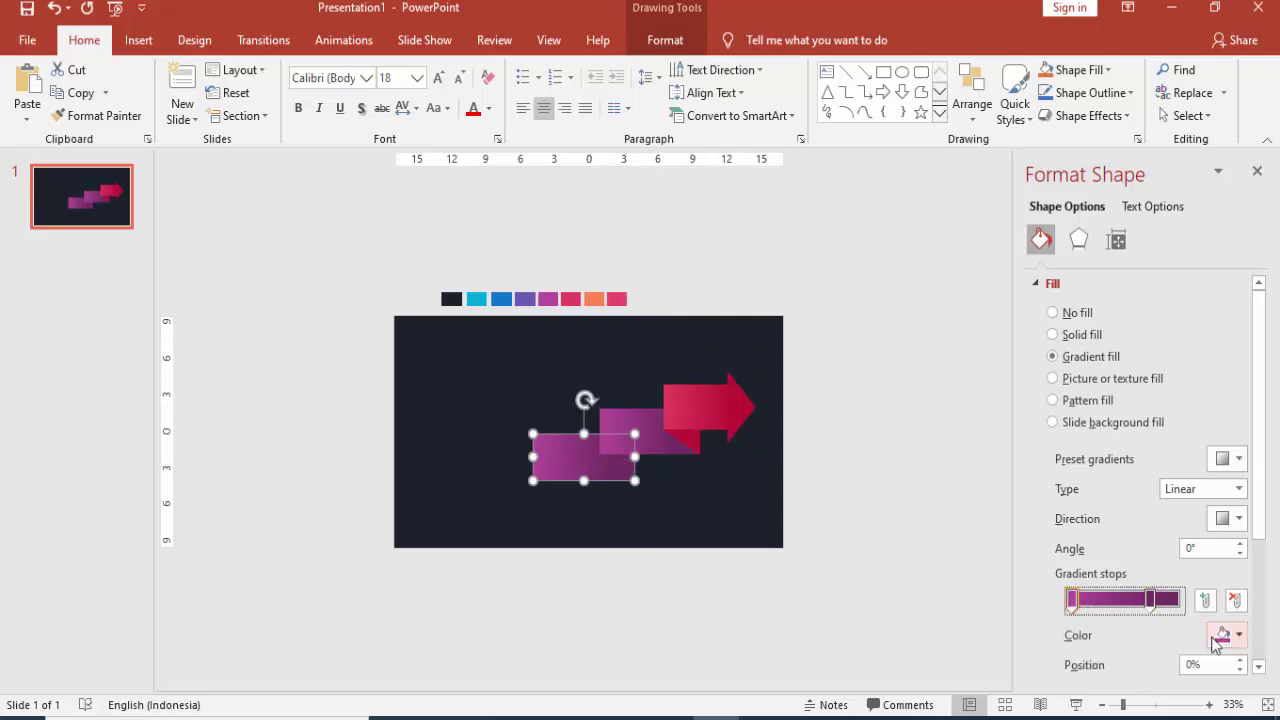
click(1218, 638)
click(1177, 609)
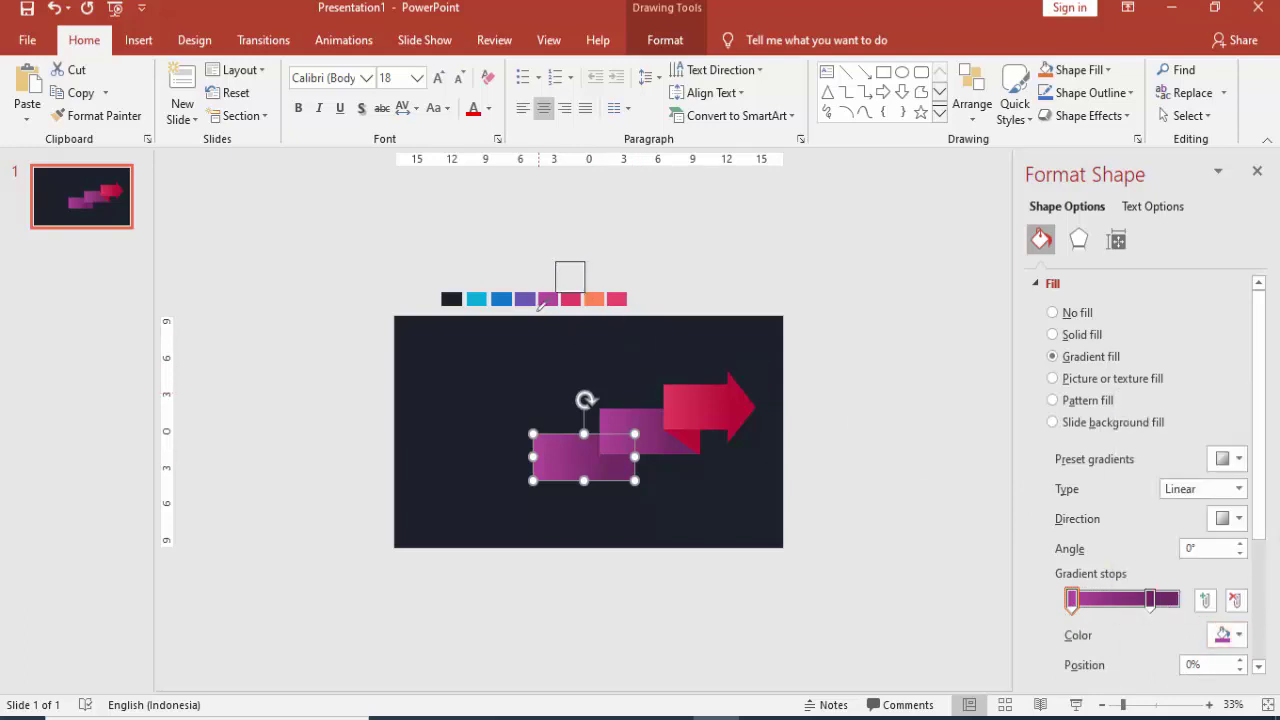
click(522, 298)
click(1224, 635)
click(1163, 610)
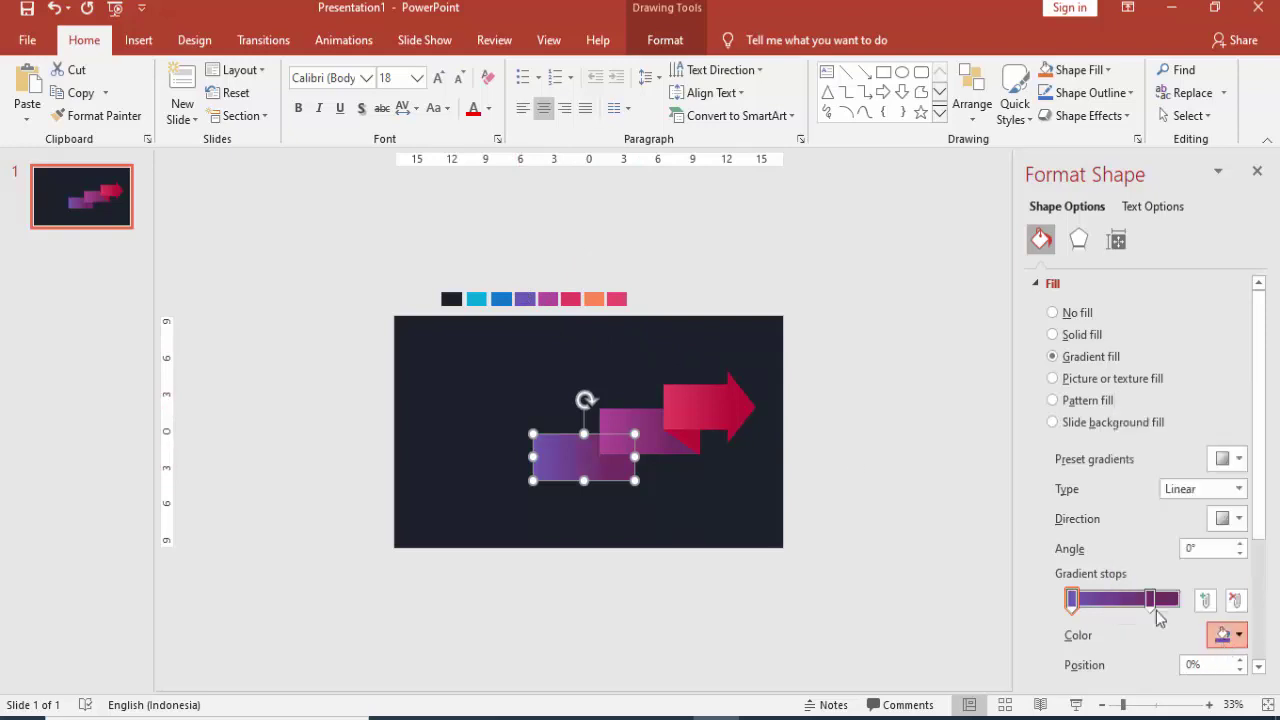
click(503, 297)
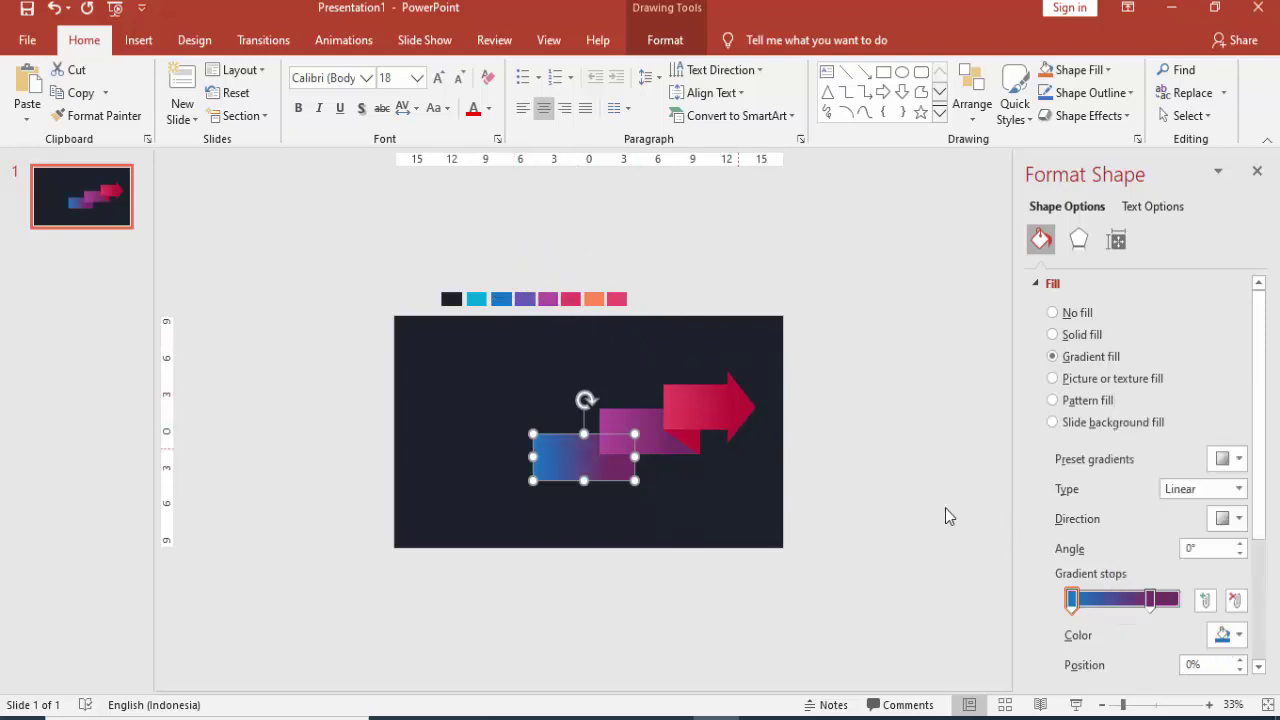
- Make the 74% gradient stop a darker blue (9, 81, 141)
click(1224, 635)
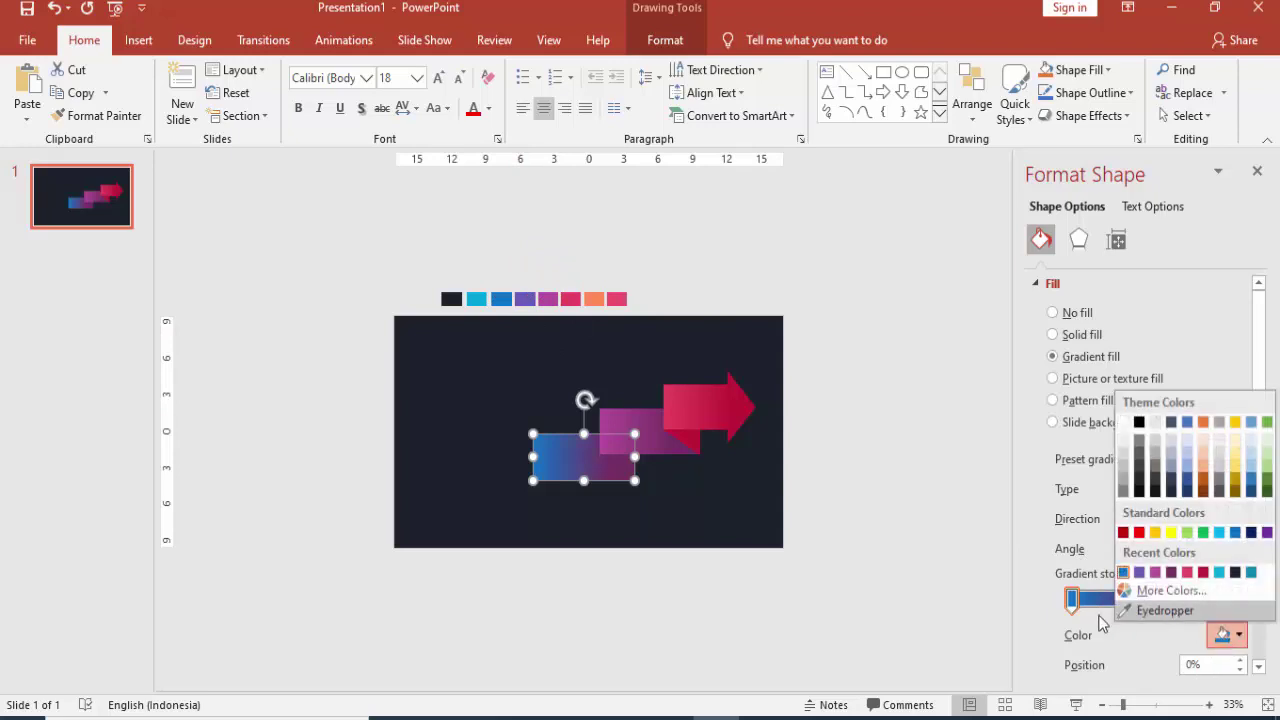
click(1140, 613)
click(1149, 600)
click(1224, 635)
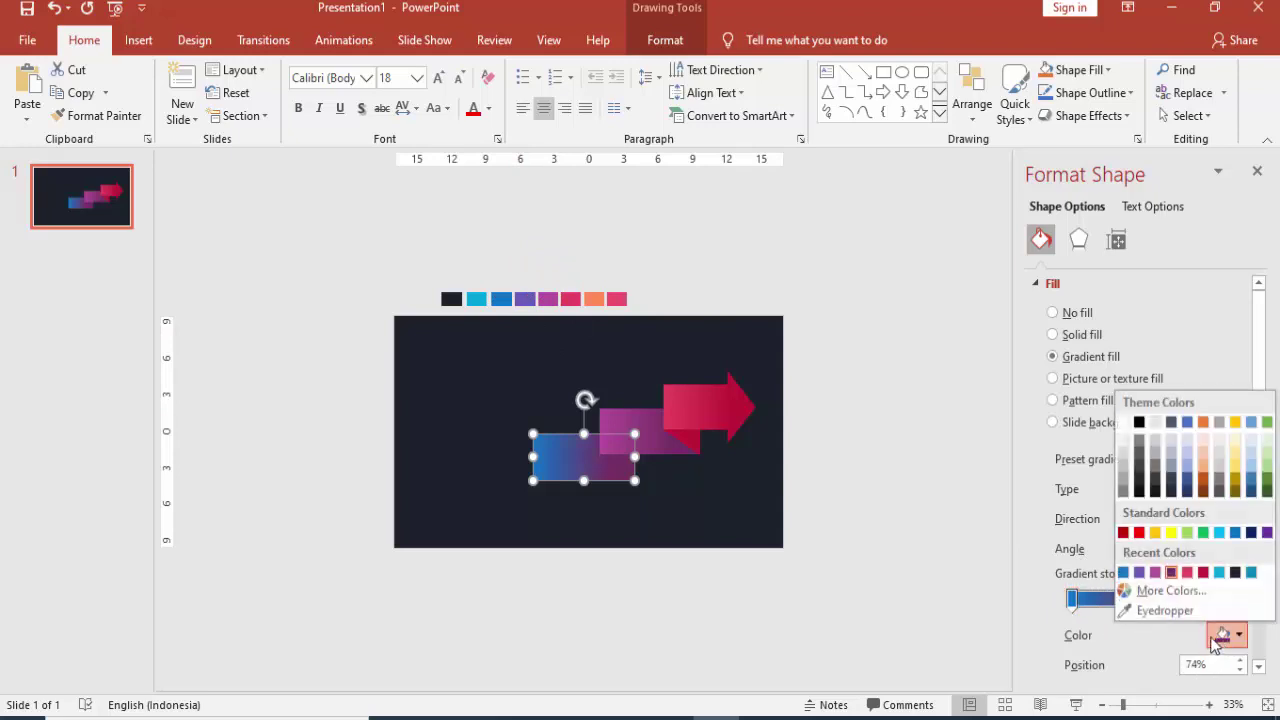
click(1163, 610)
click(1125, 598)
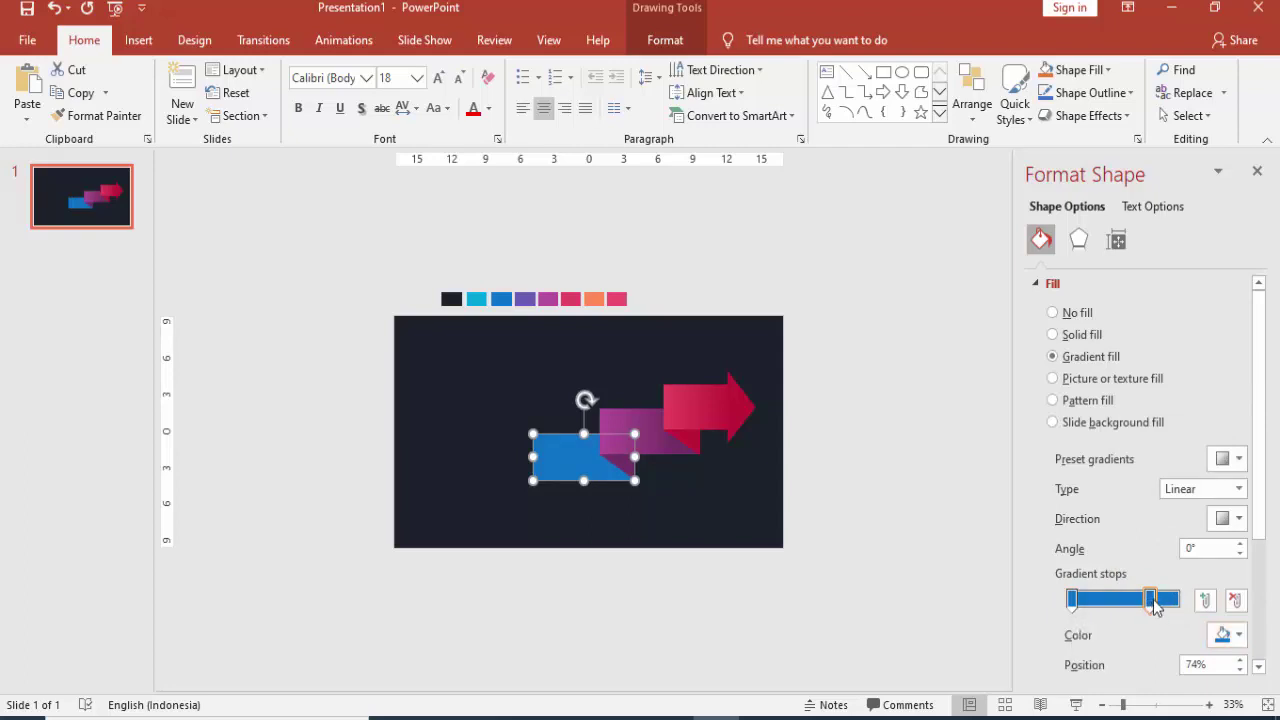
click(1221, 637)
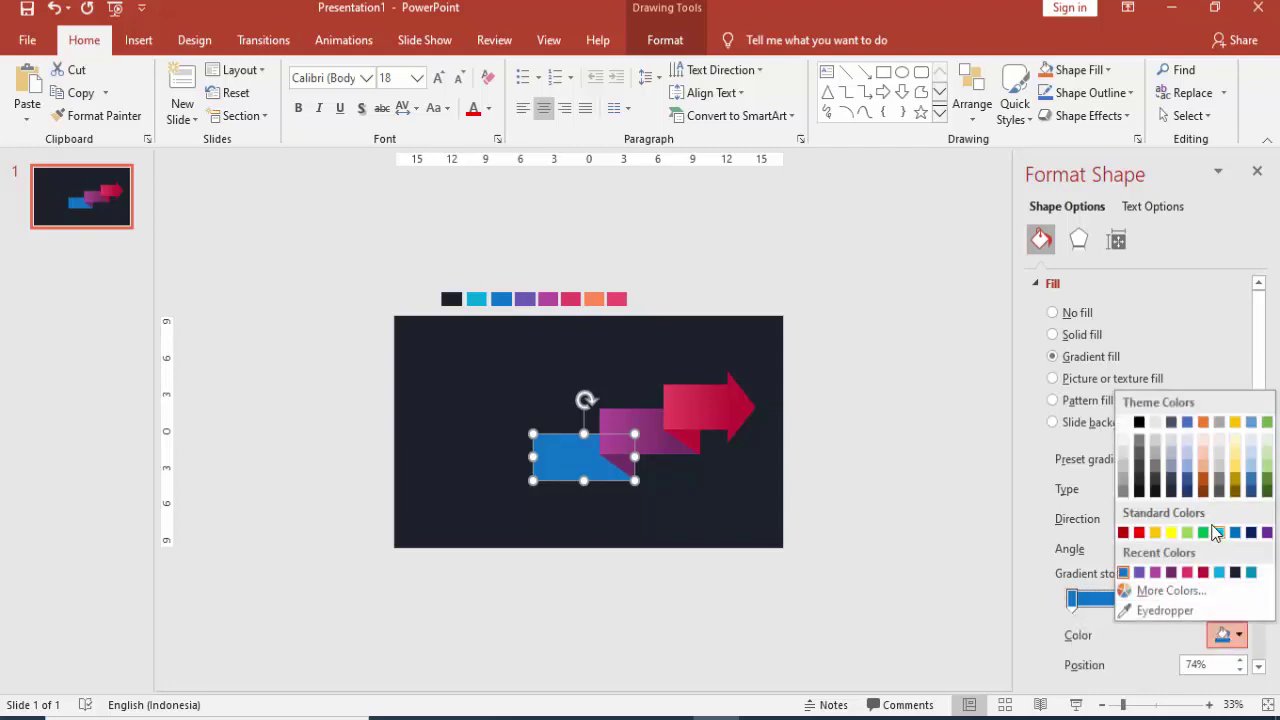
click(1165, 595)
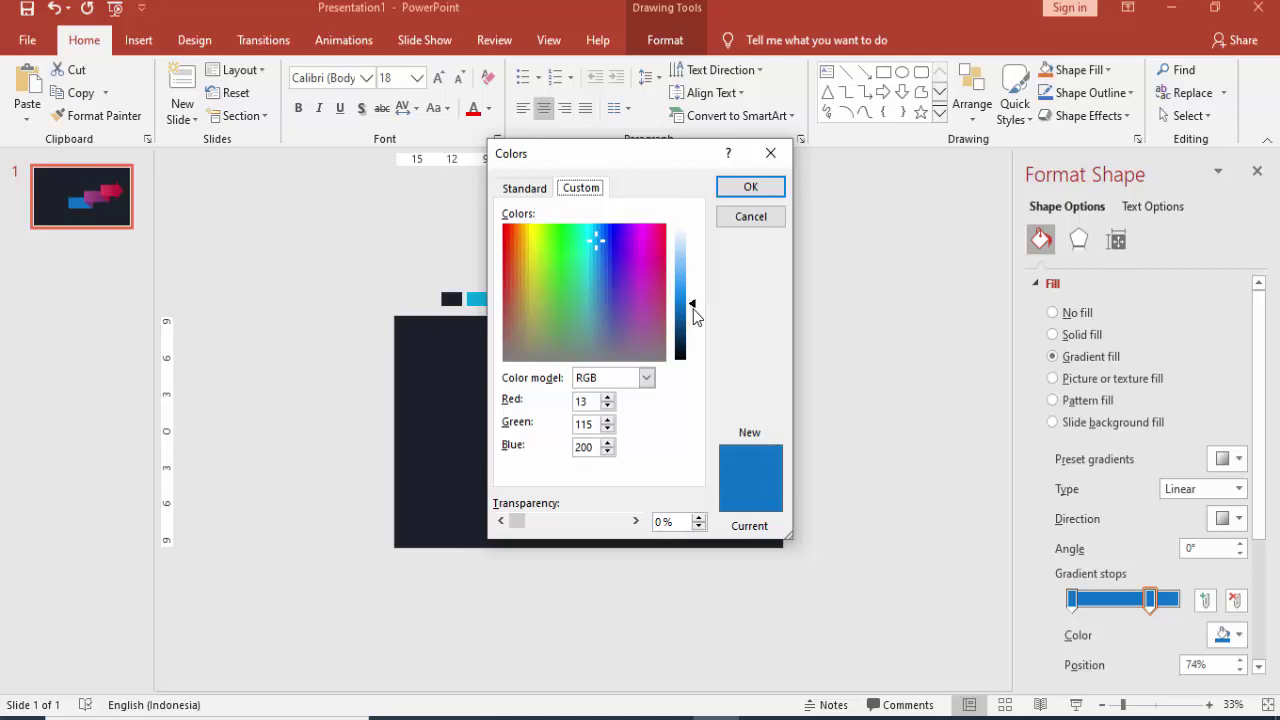
drag(693, 311, 694, 325)
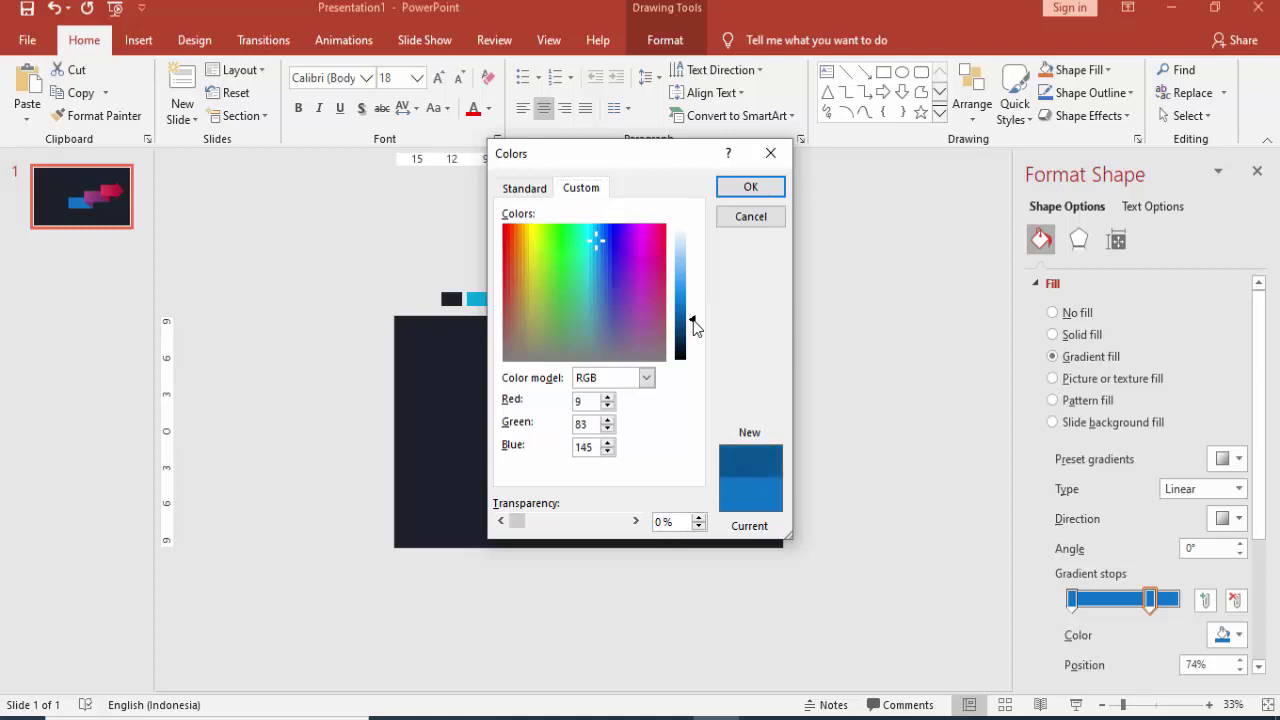
click(750, 188)
- Move the small fold triangle under the blue ribbon's left end and fill it dark blue
click(937, 279)
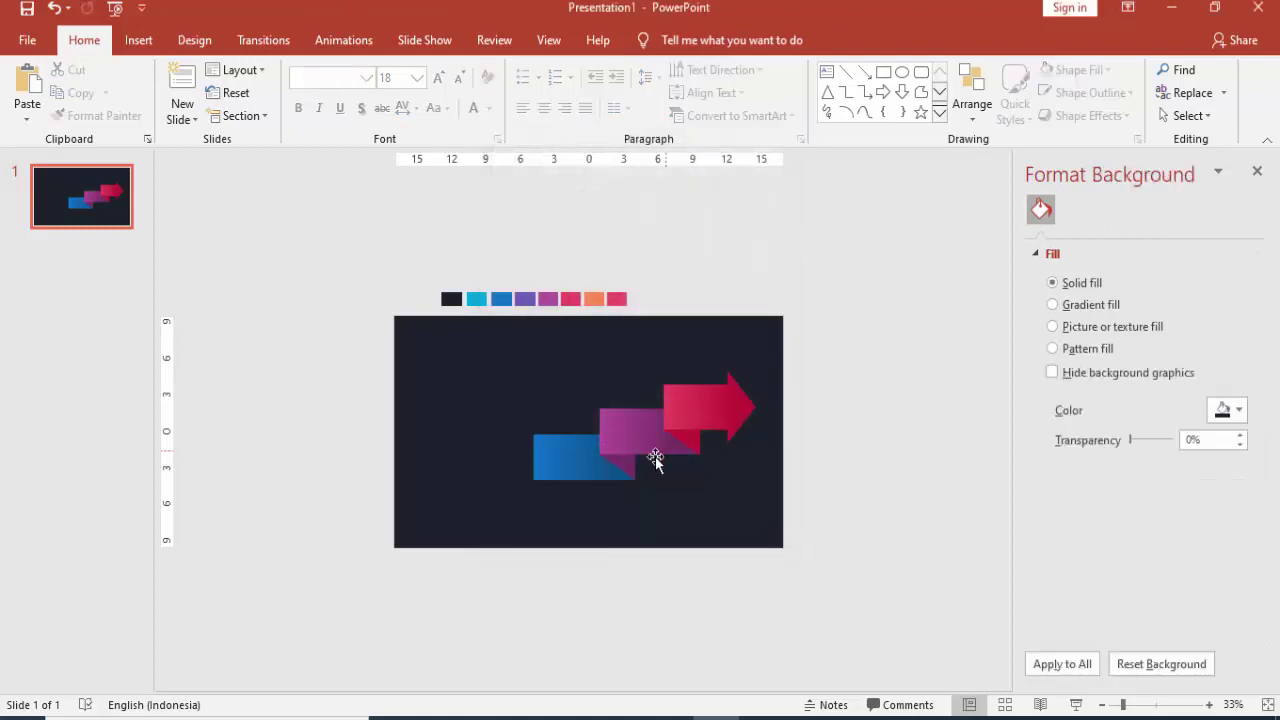
click(629, 470)
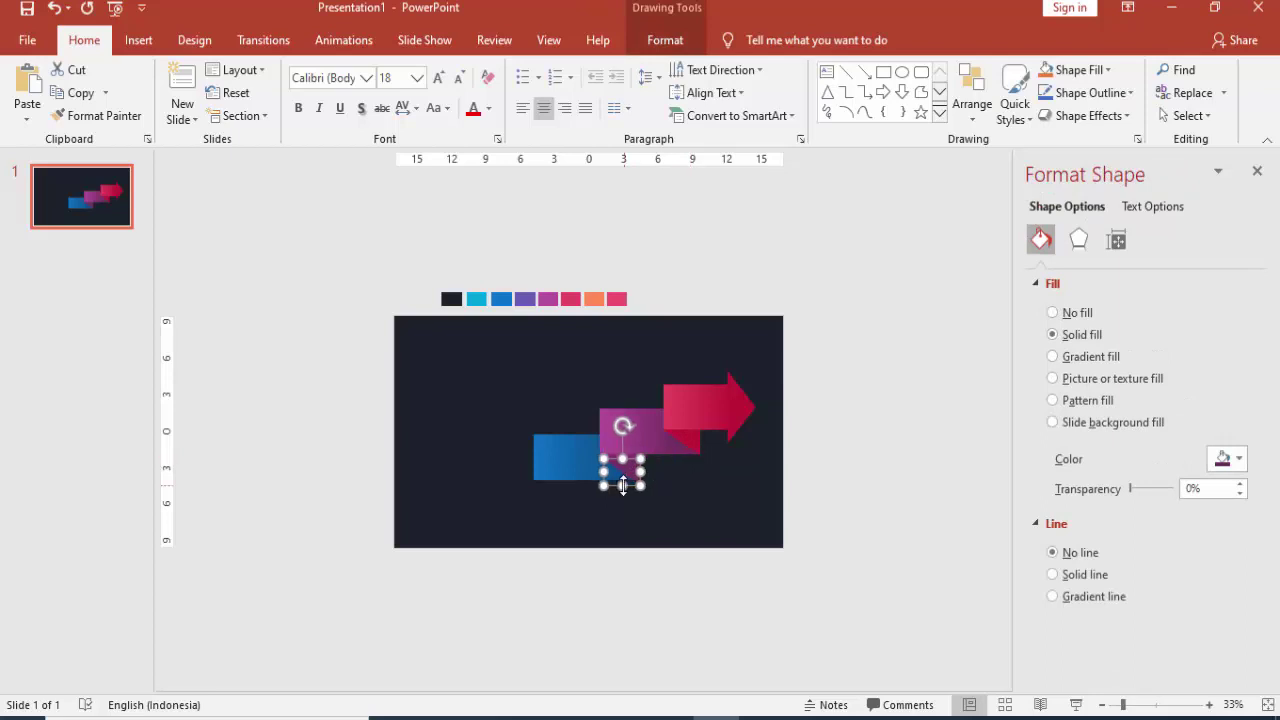
drag(629, 470, 557, 490)
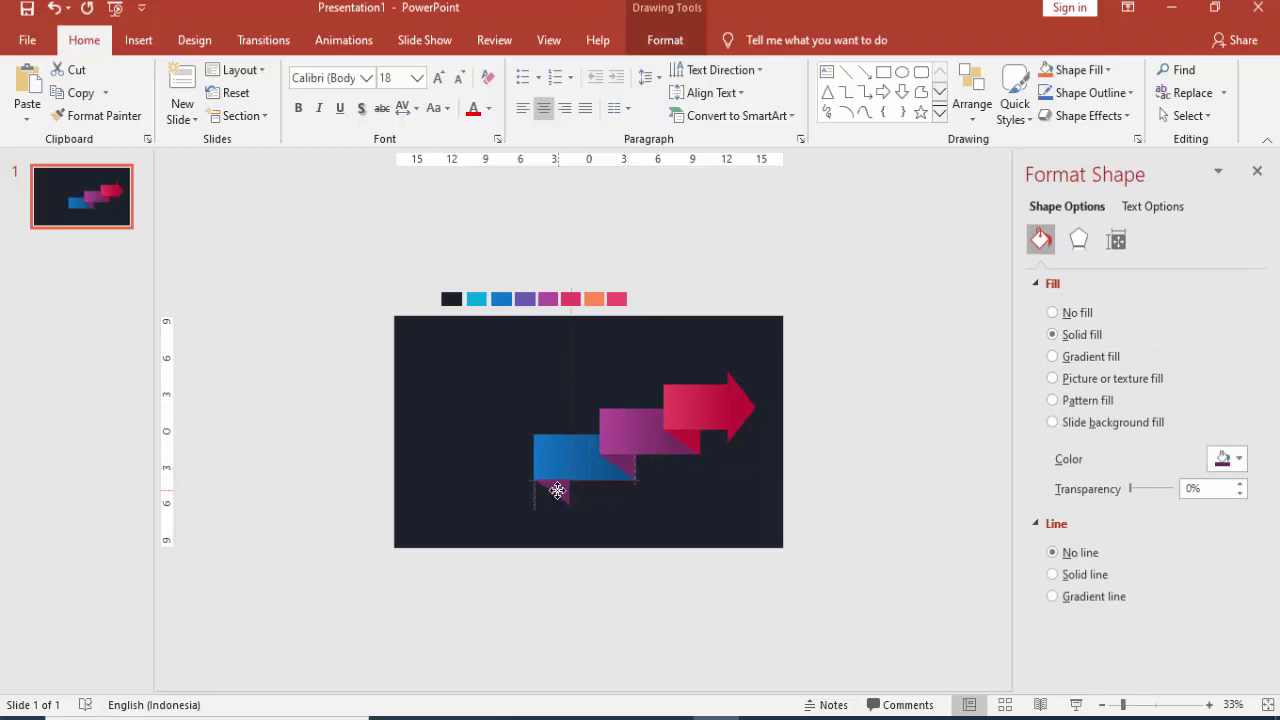
click(1226, 461)
click(1123, 654)
click(727, 528)
- Reselect the blue ribbon, adjust a setting in its format pane, and check its fold triangle
scroll(573, 491, up, 3)
scroll(573, 491, up, 1)
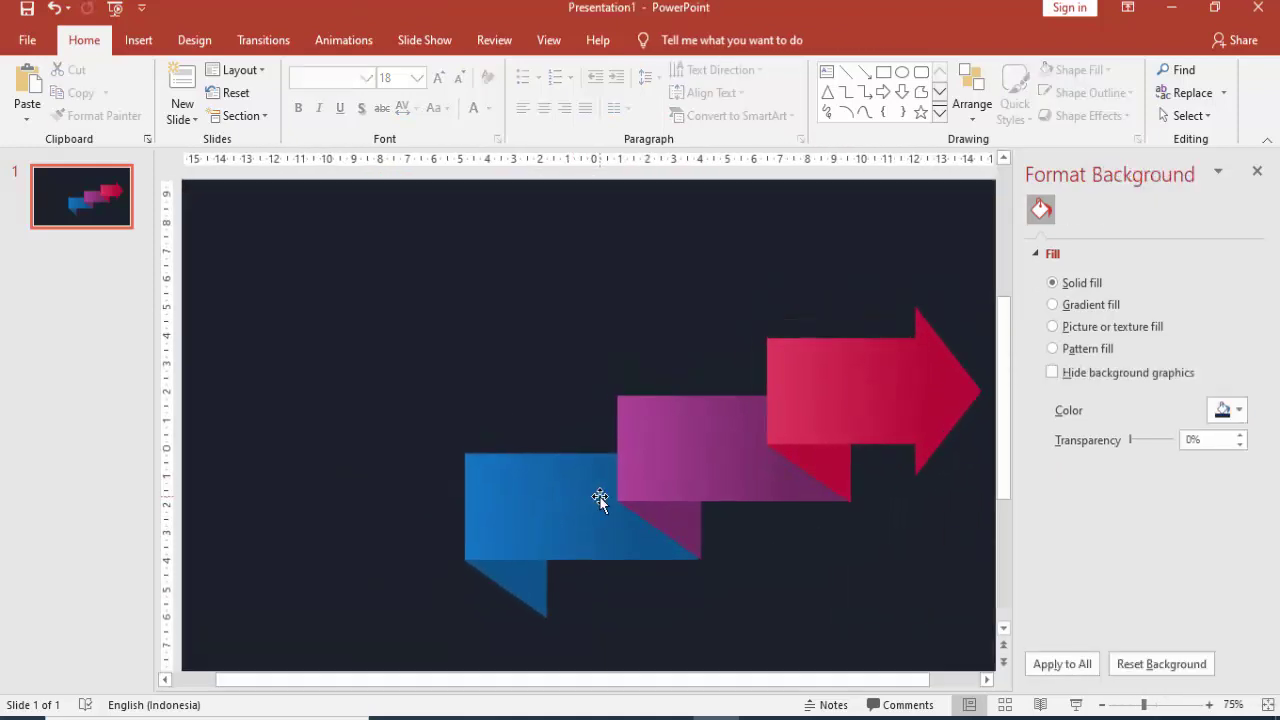
scroll(585, 512, down, 1)
scroll(560, 525, up, 3)
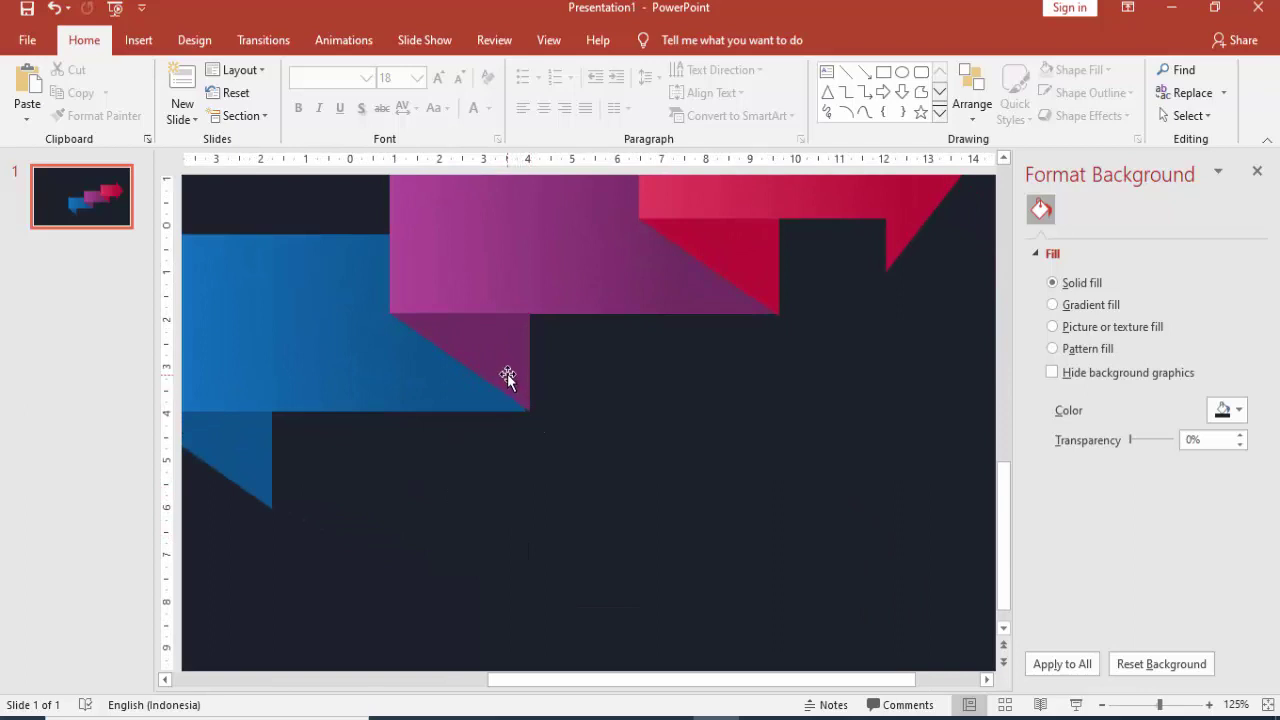
click(455, 391)
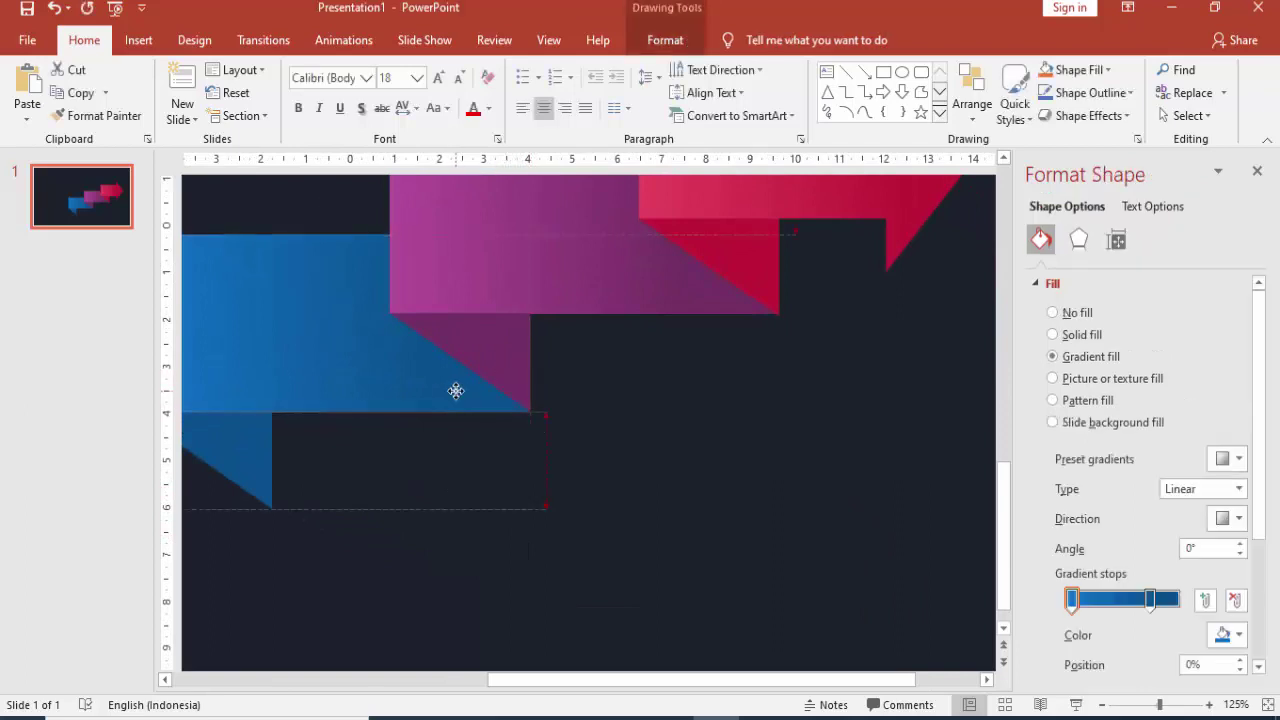
click(454, 404)
drag(519, 684, 203, 684)
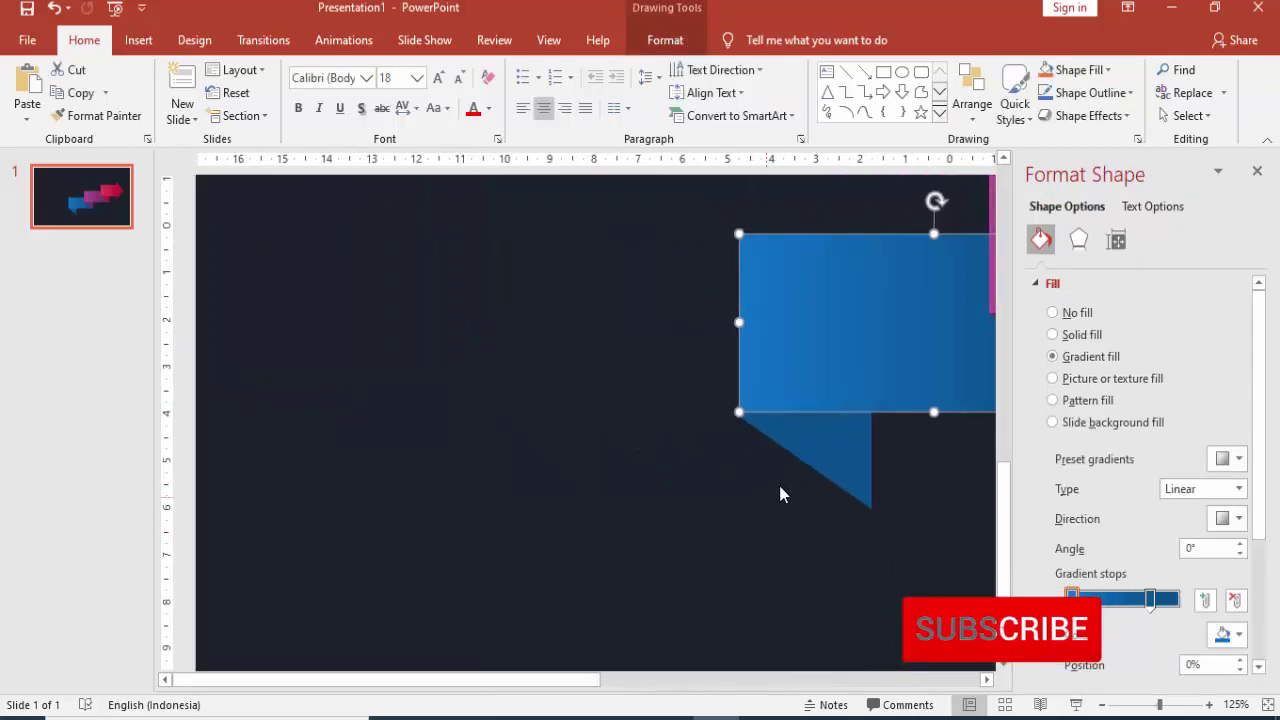
click(780, 485)
click(805, 448)
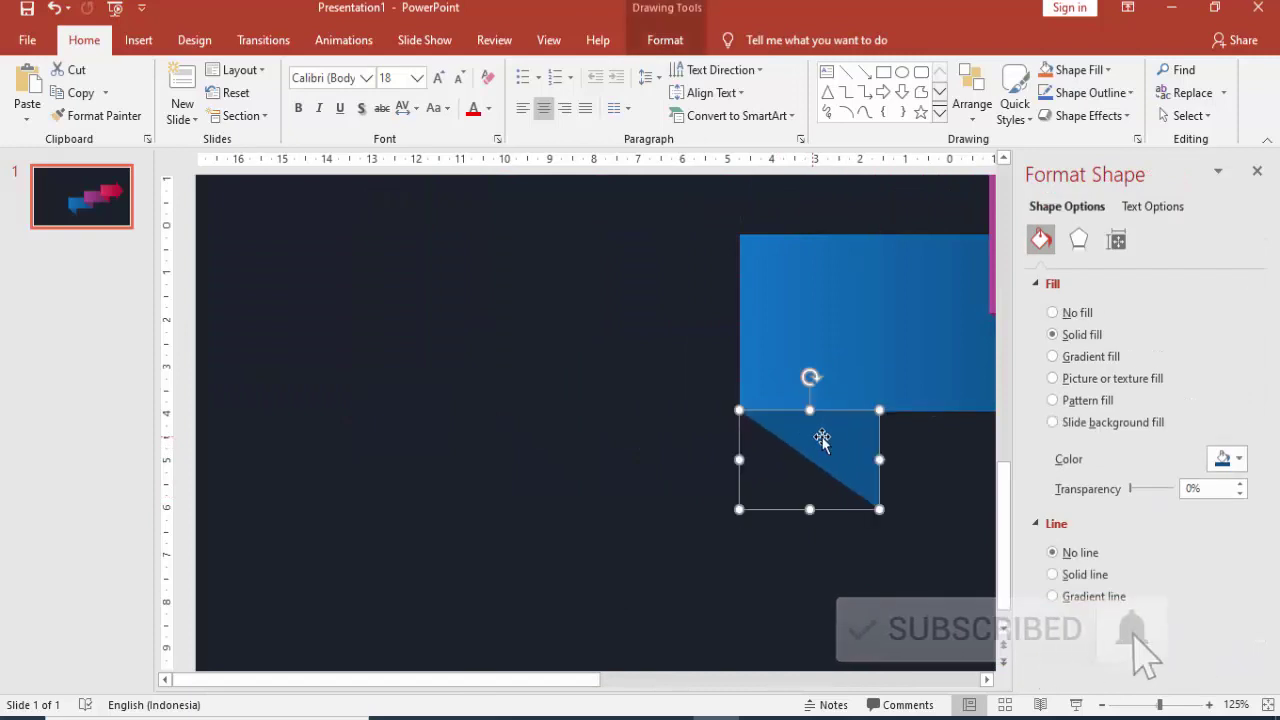
ctrl+scroll(896, 446, down, 5)
click(826, 503)
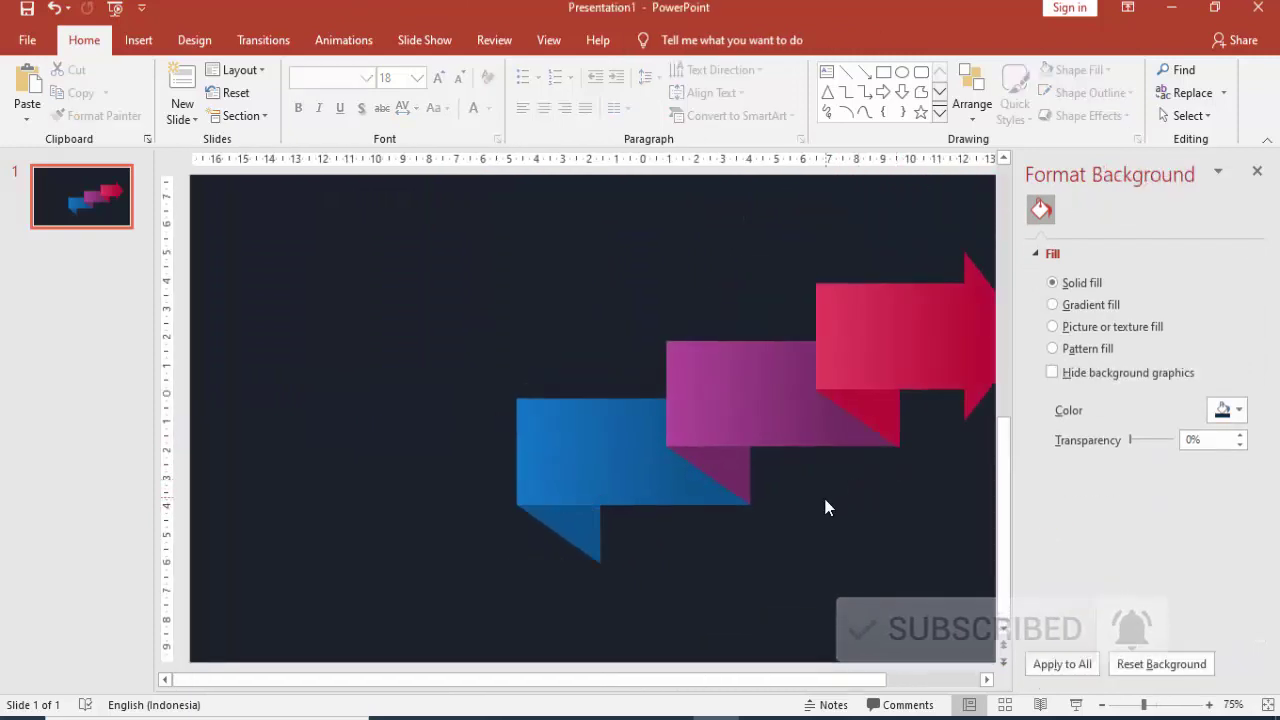
ctrl+scroll(826, 503, down, 1)
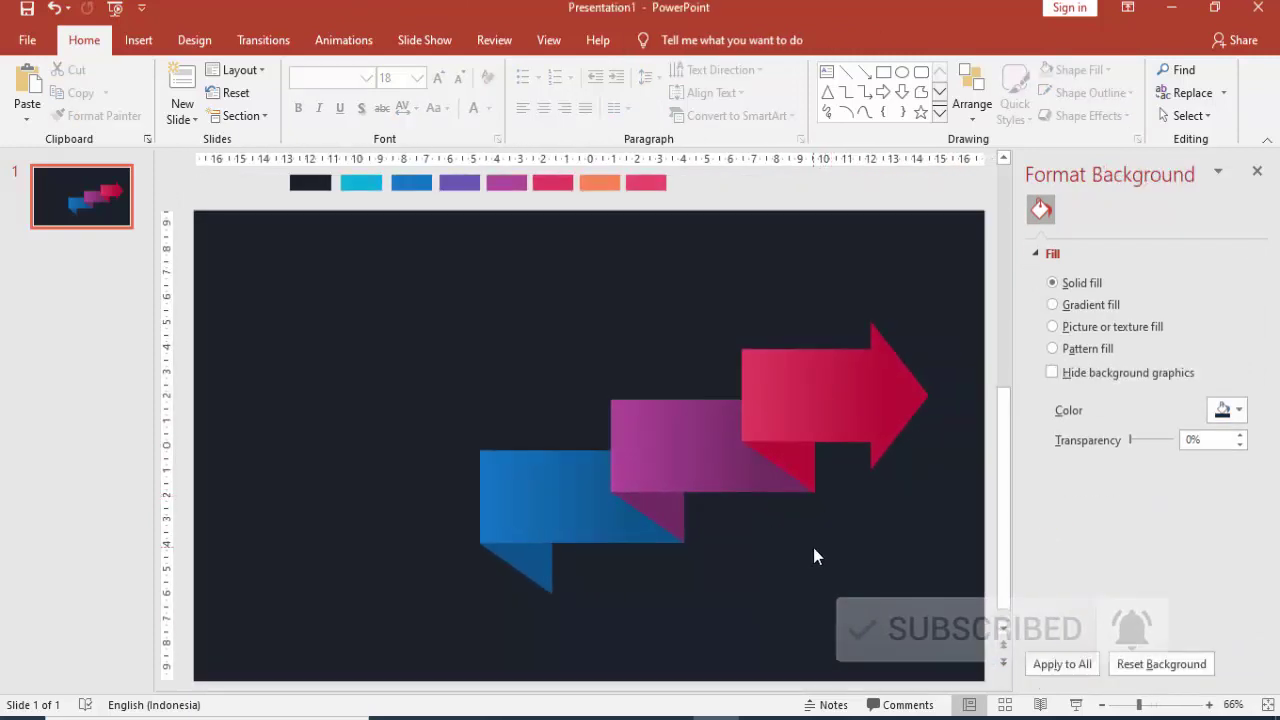
ctrl+scroll(813, 547, down, 2)
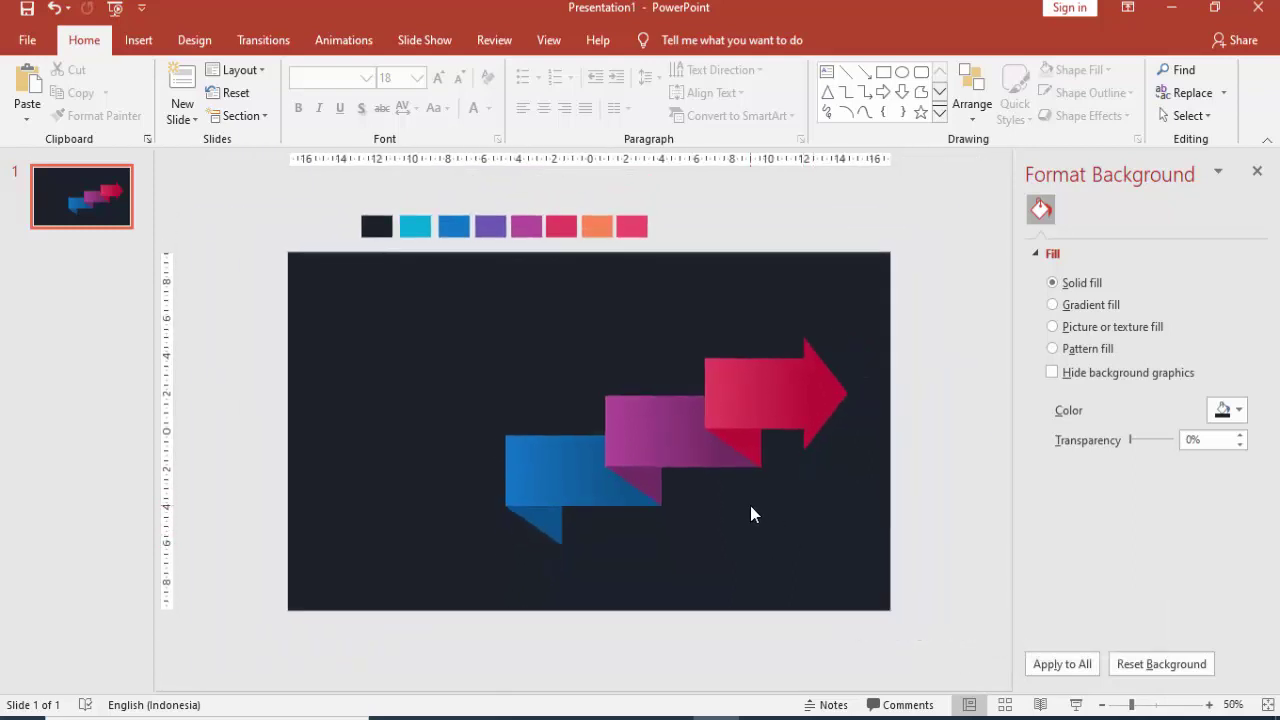
click(640, 485)
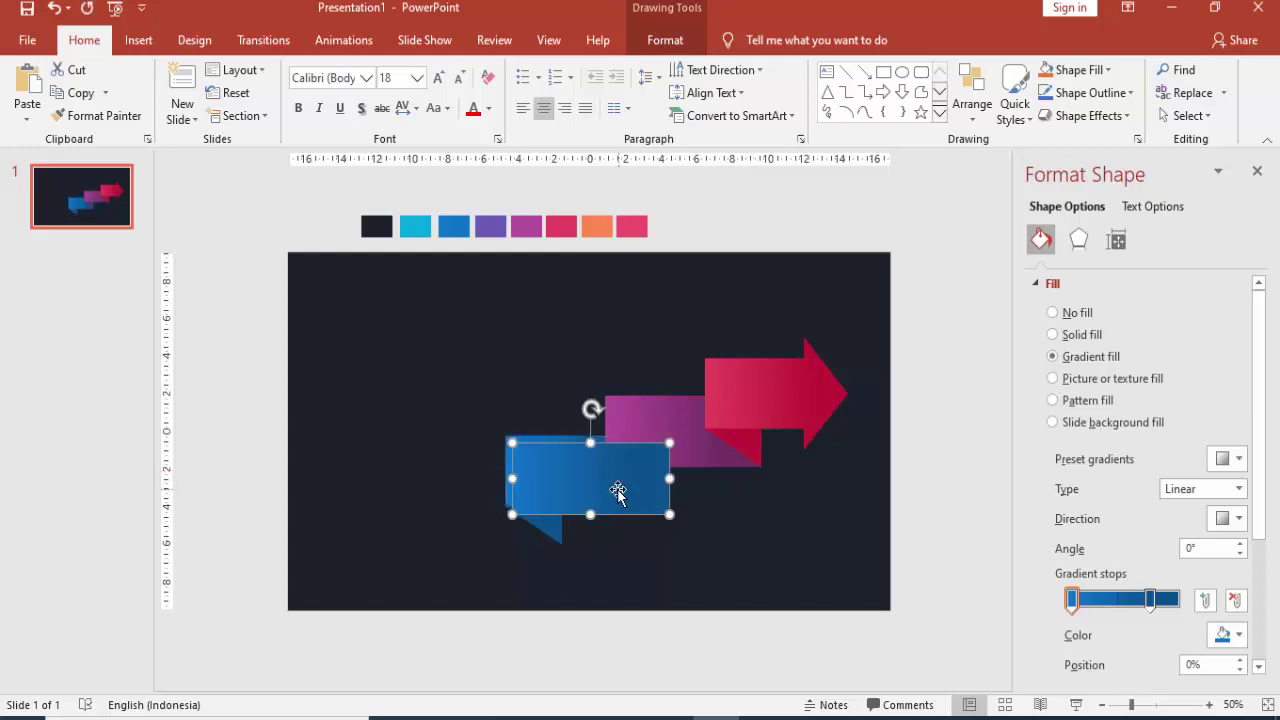
- Copy the blue ribbon to its lower left, send it behind, and make its first stop cyan
mouse_move(617, 480)
ctrl+mouse_down()
mouse_move(494, 508)
mouse_move(516, 513)
ctrl+mouse_up()
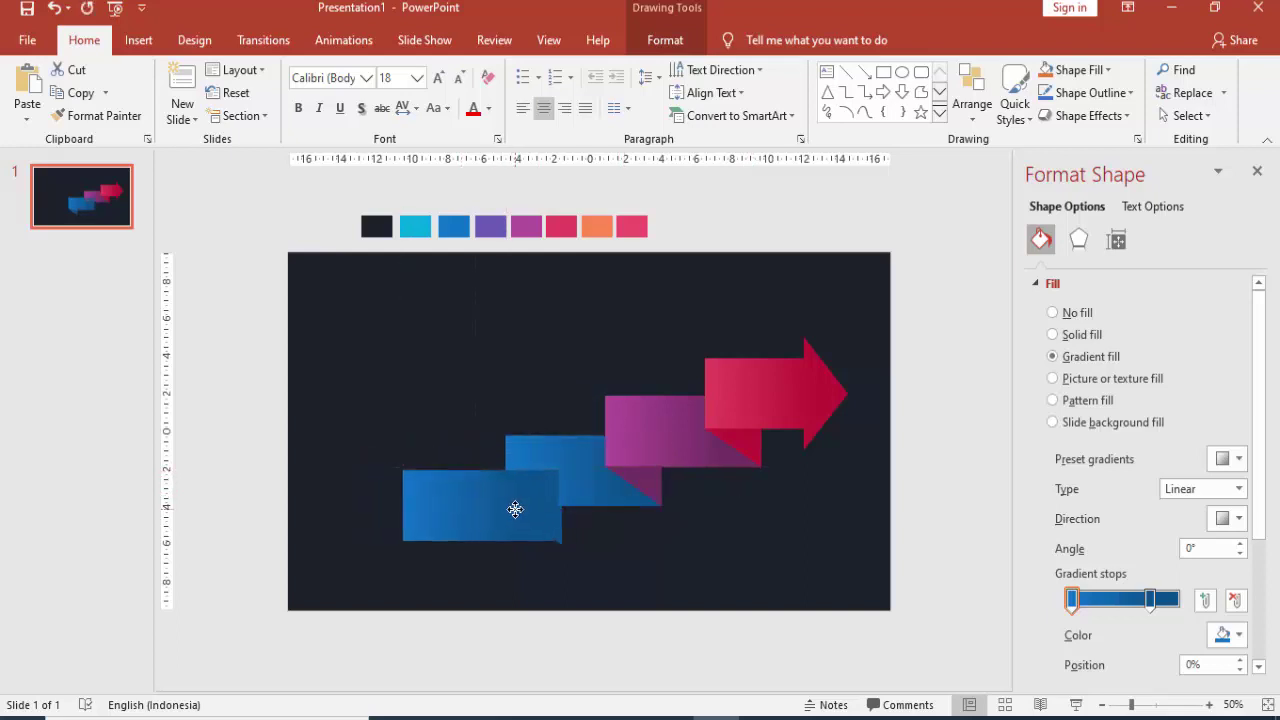
right_click(488, 515)
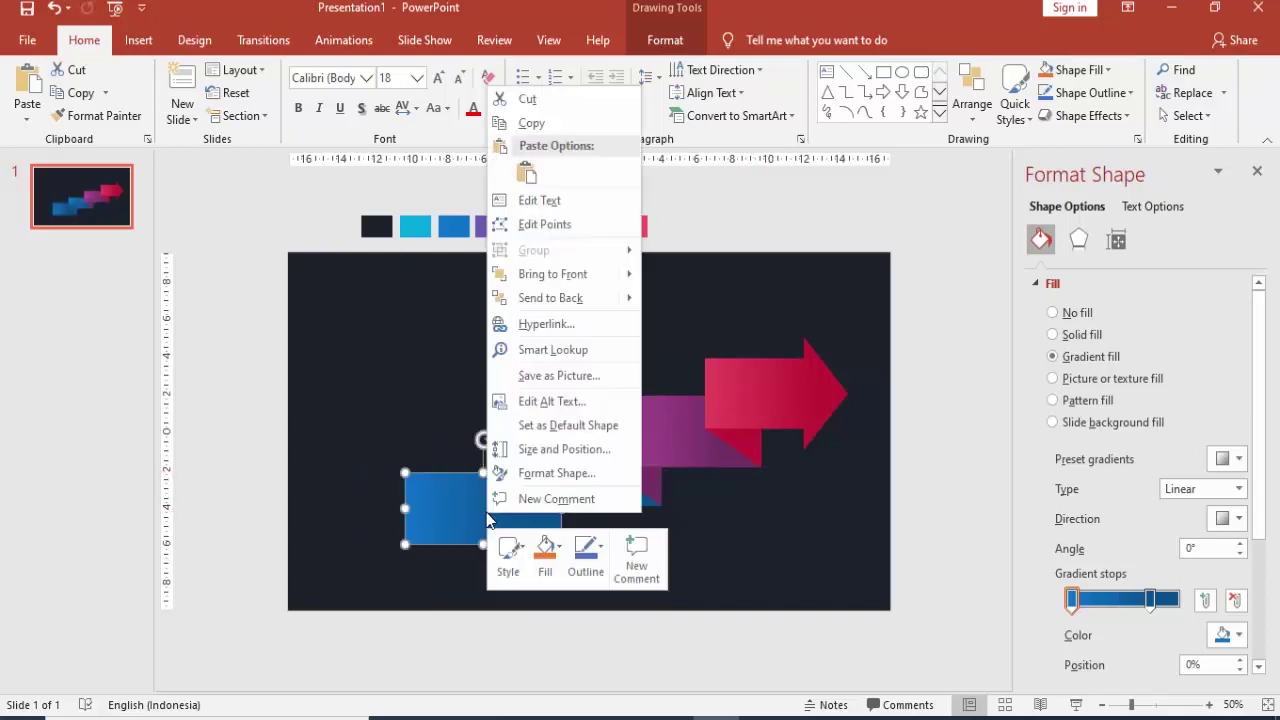
click(568, 299)
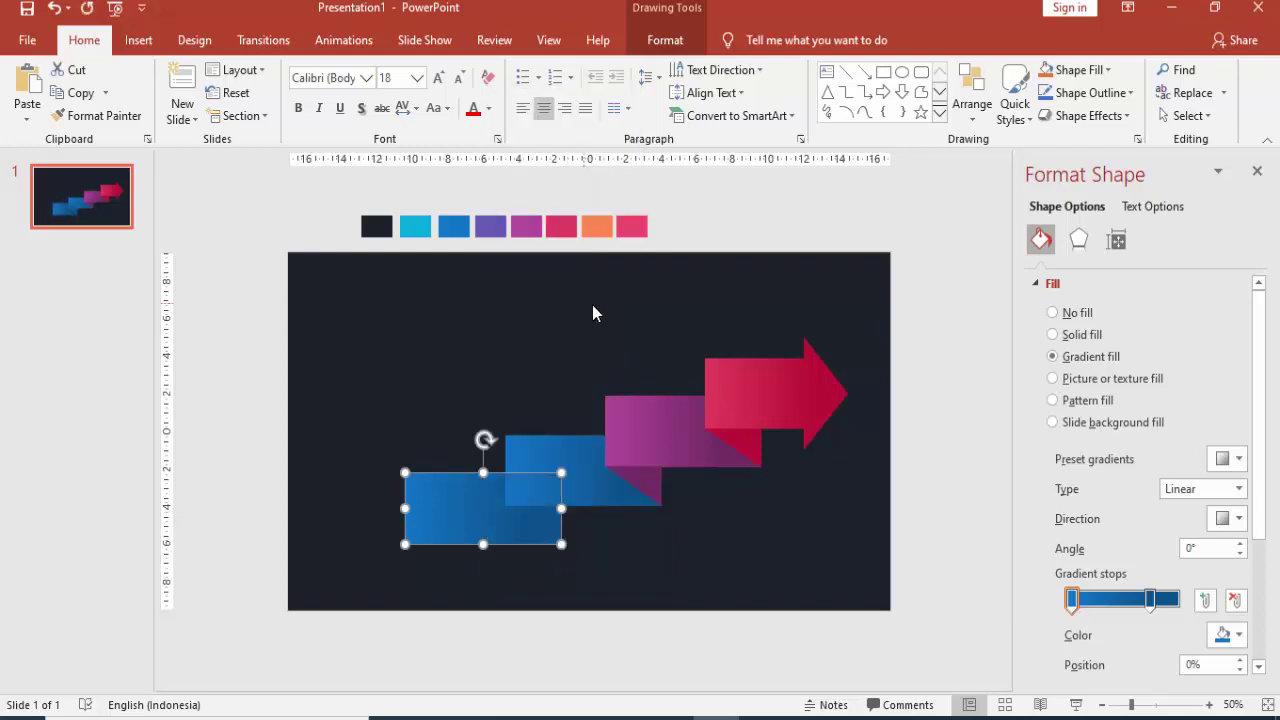
click(1220, 636)
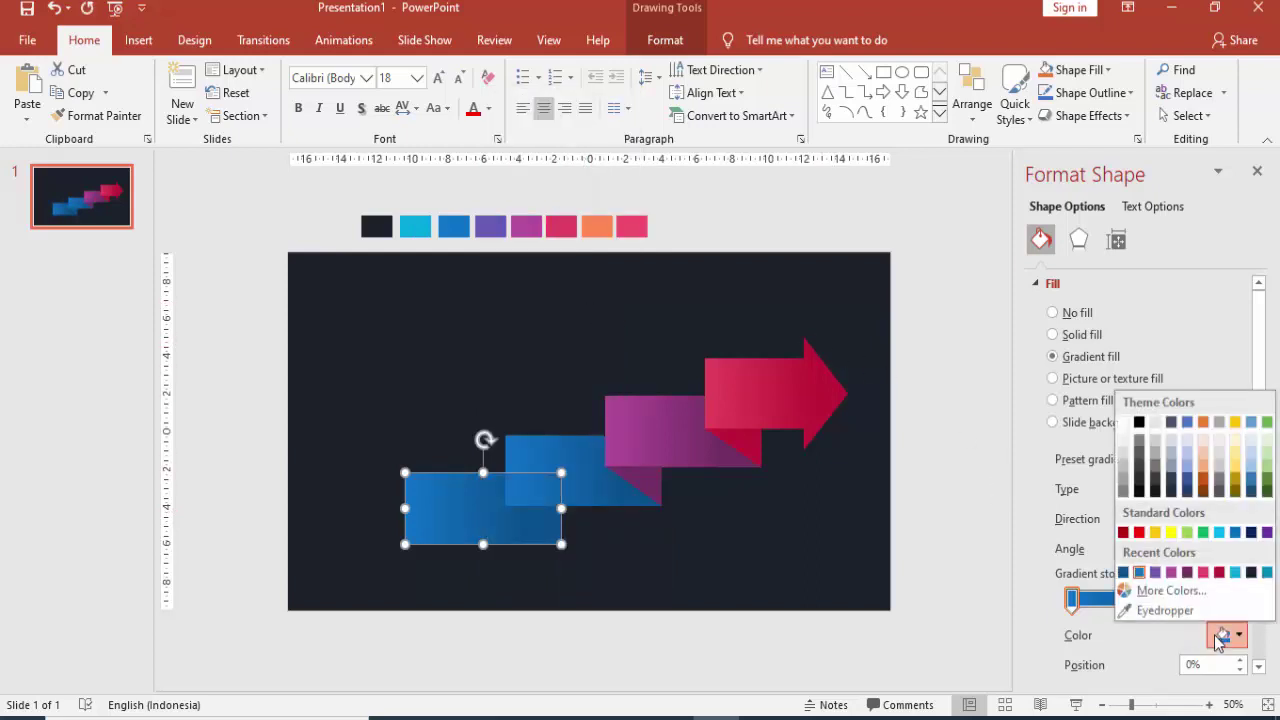
click(1162, 610)
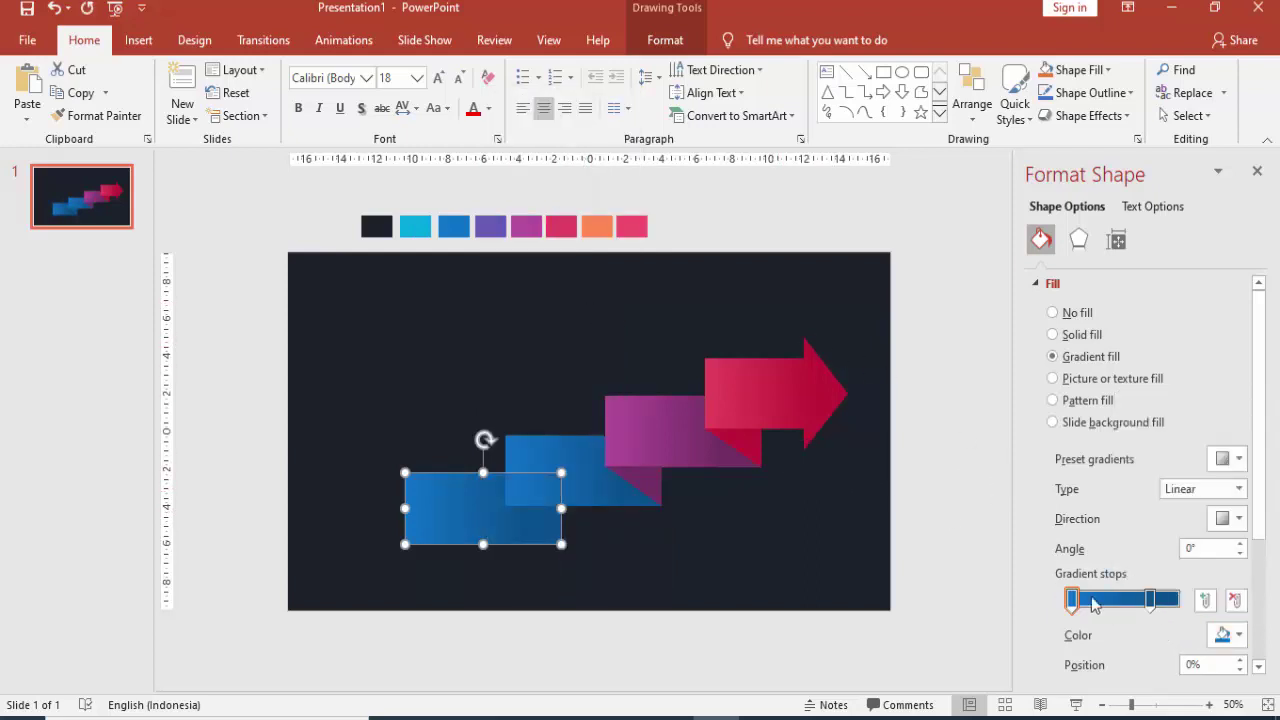
click(1149, 603)
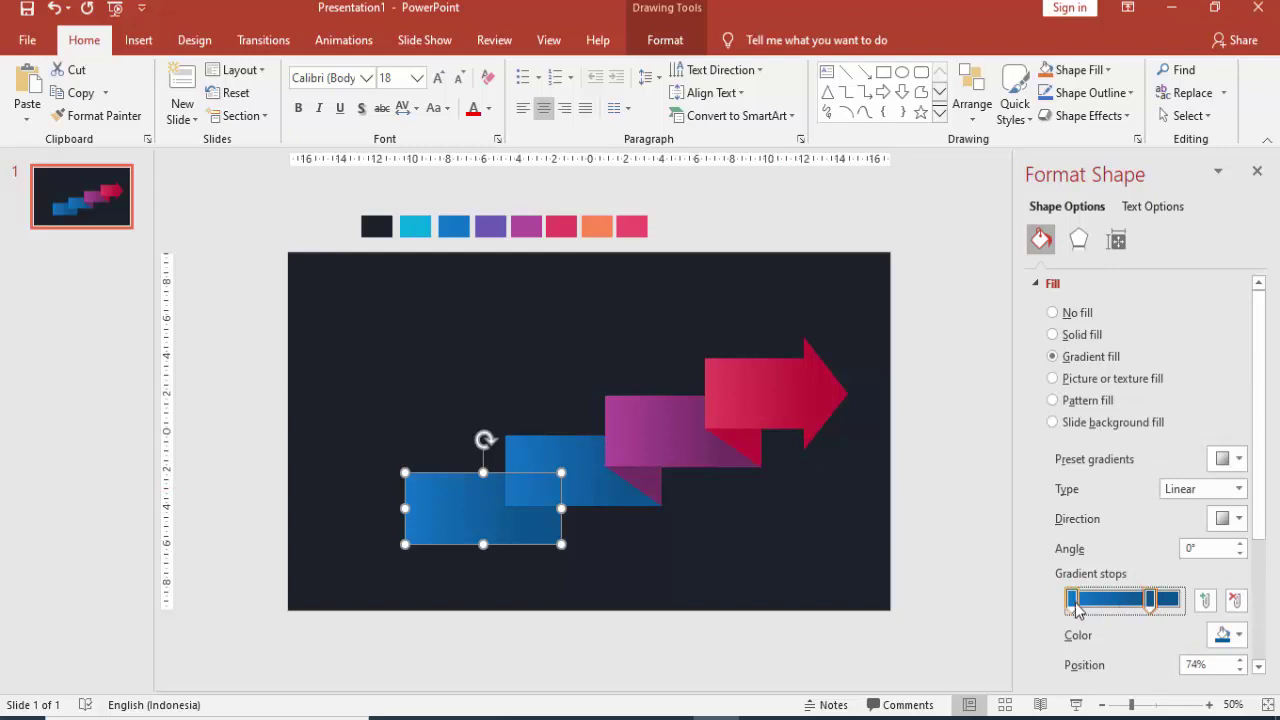
click(1072, 600)
click(1222, 634)
click(1163, 609)
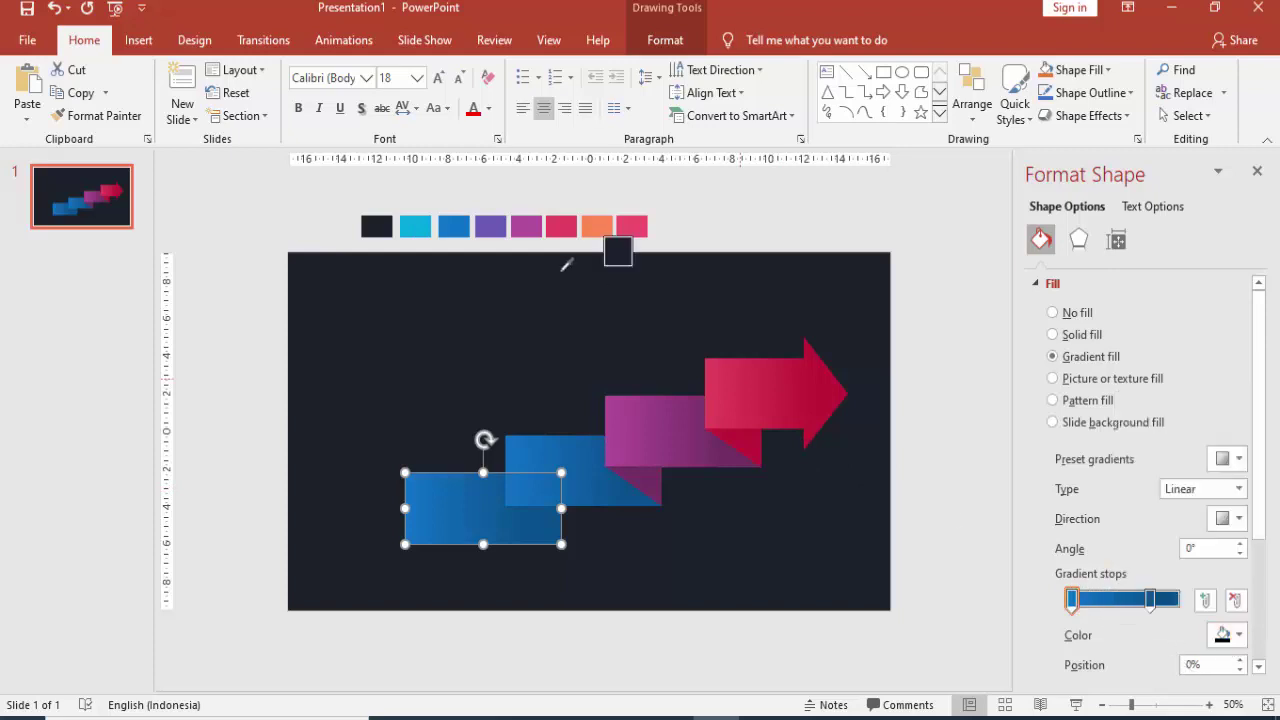
click(413, 229)
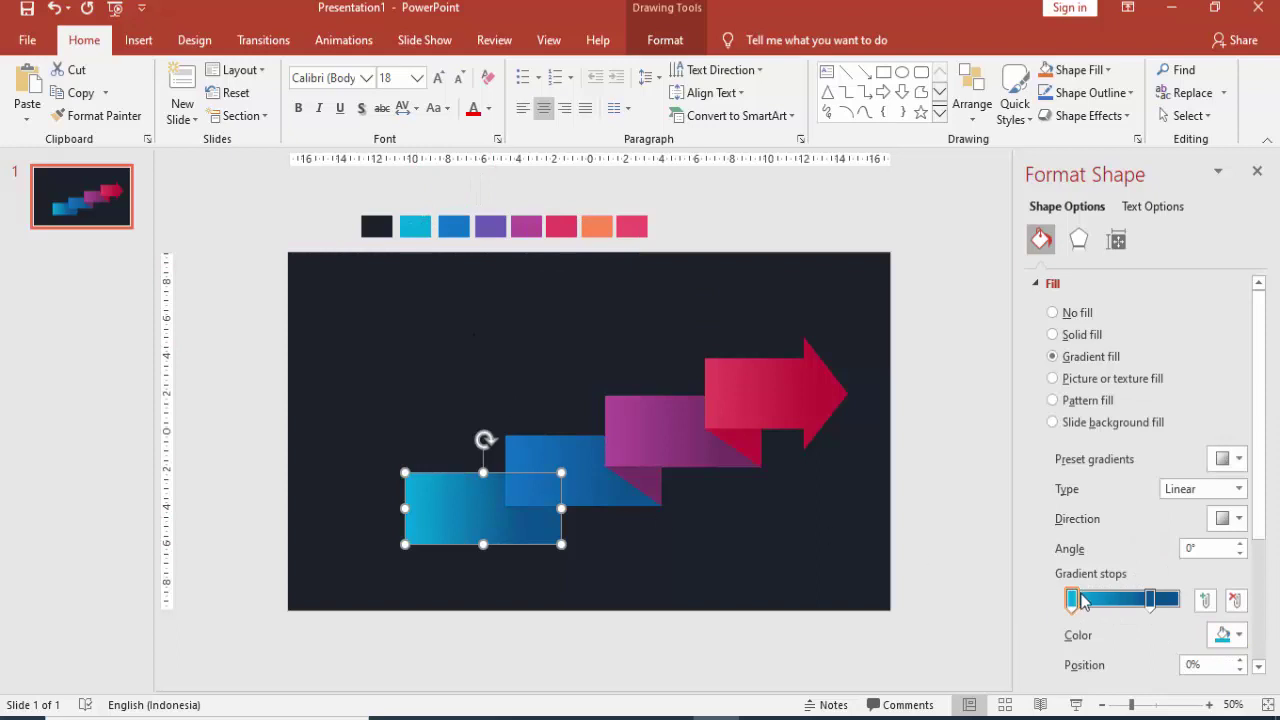
- Set the second gradient stop to a darker cyan (0, 137, 180)
click(1149, 601)
click(1222, 634)
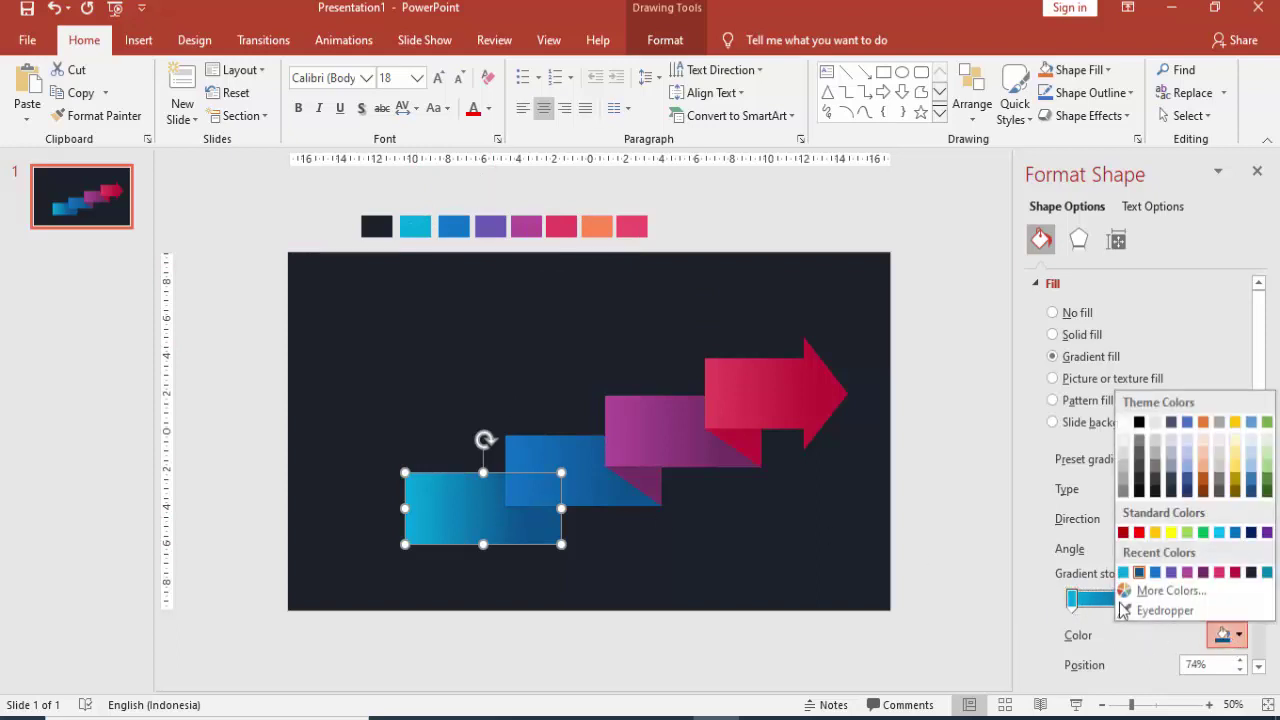
click(1123, 573)
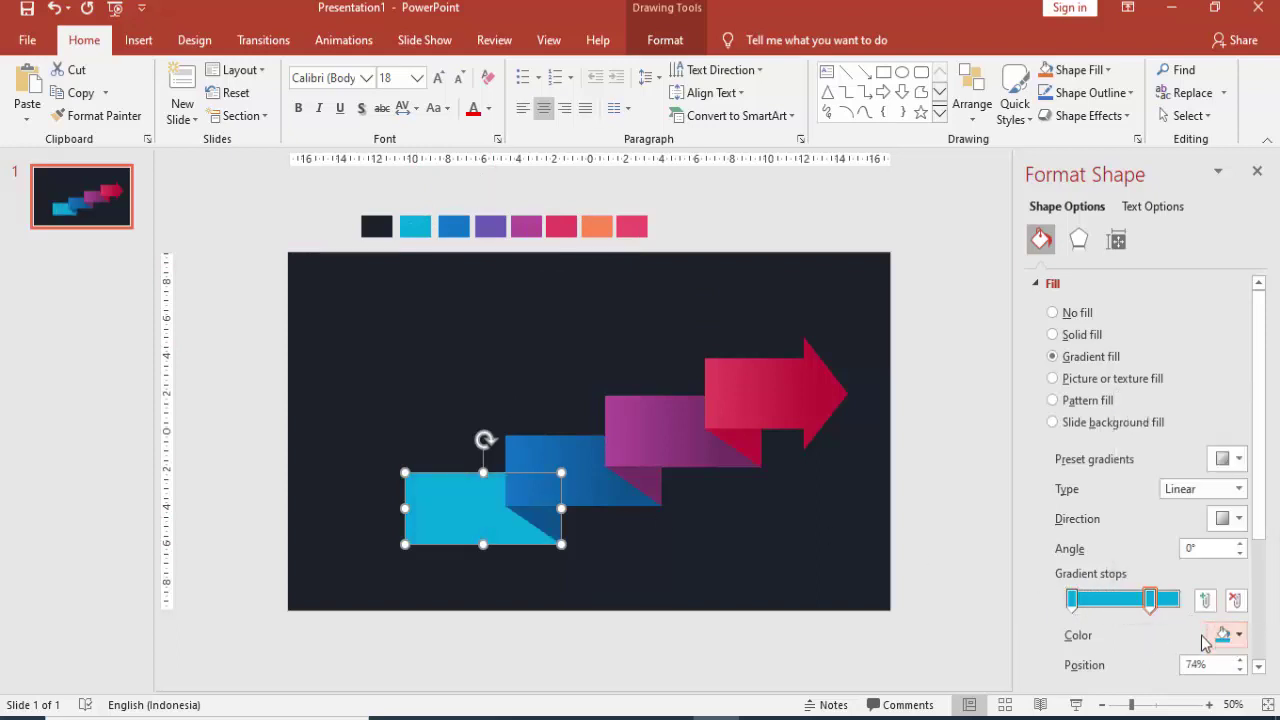
click(1222, 635)
click(1165, 593)
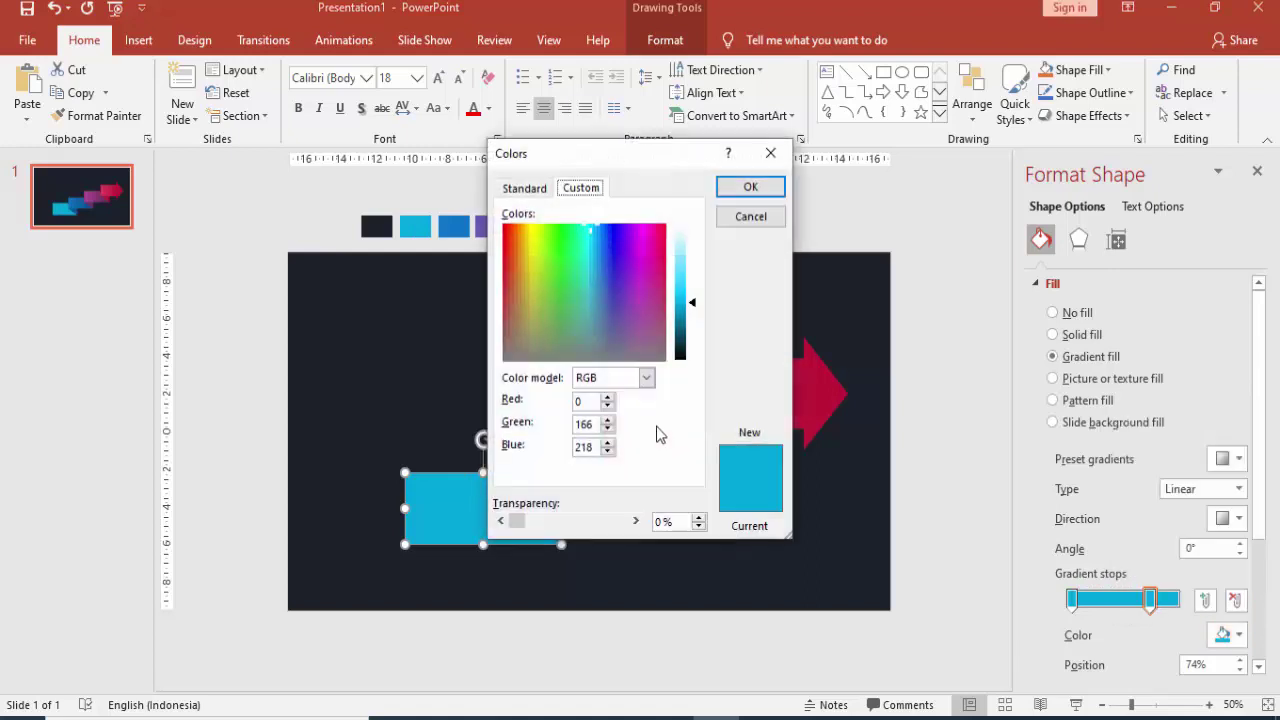
drag(690, 308, 690, 320)
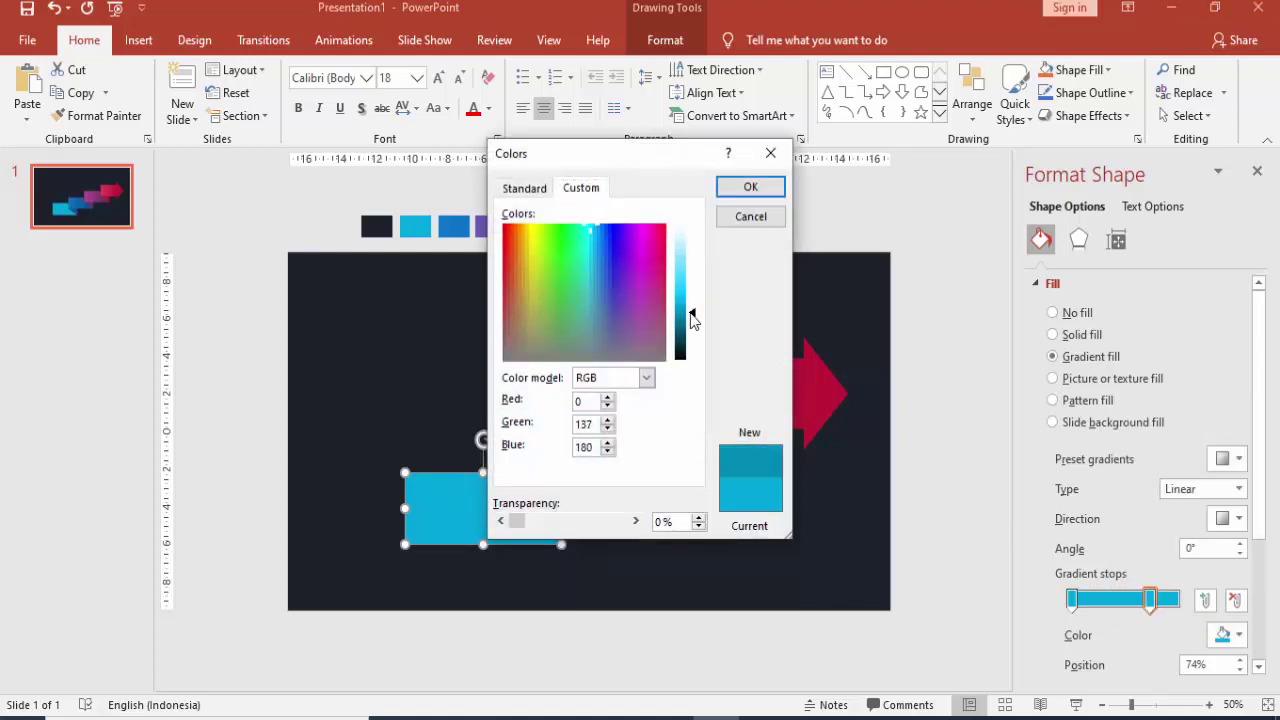
click(750, 187)
- Nudge the blue fold triangle into place under the cyan ribbon
click(926, 385)
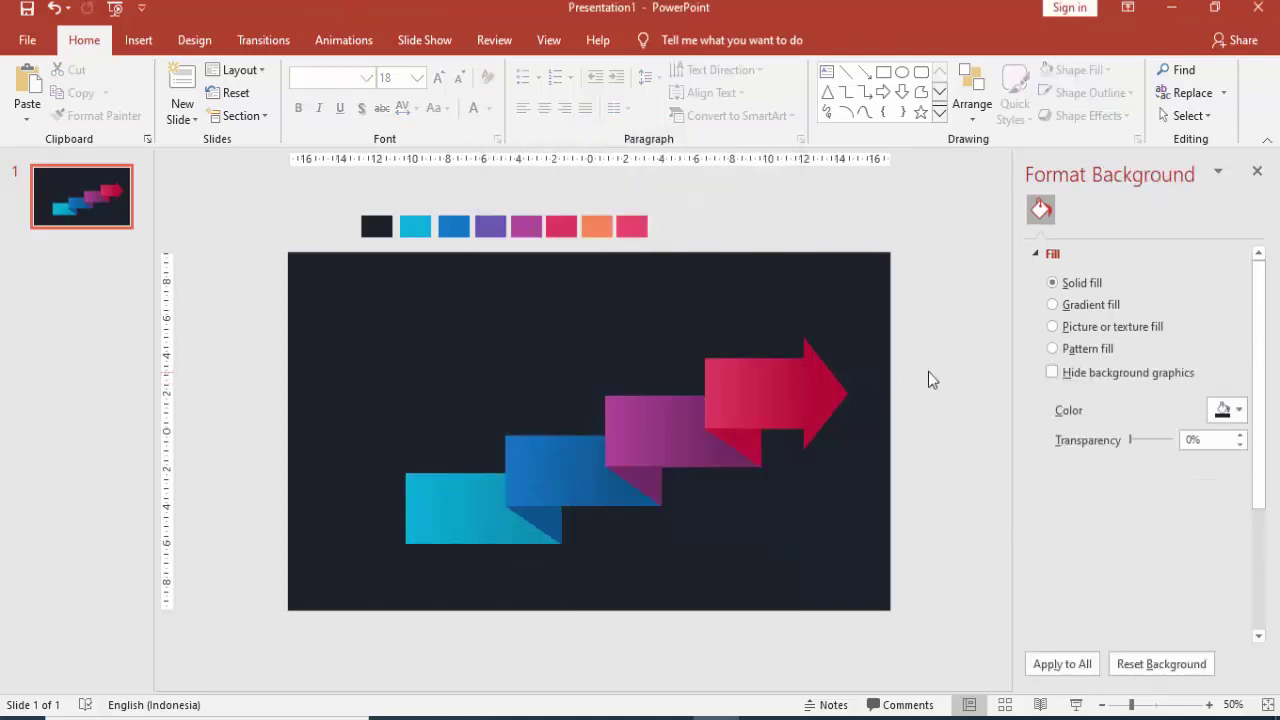
click(555, 529)
drag(559, 520, 566, 527)
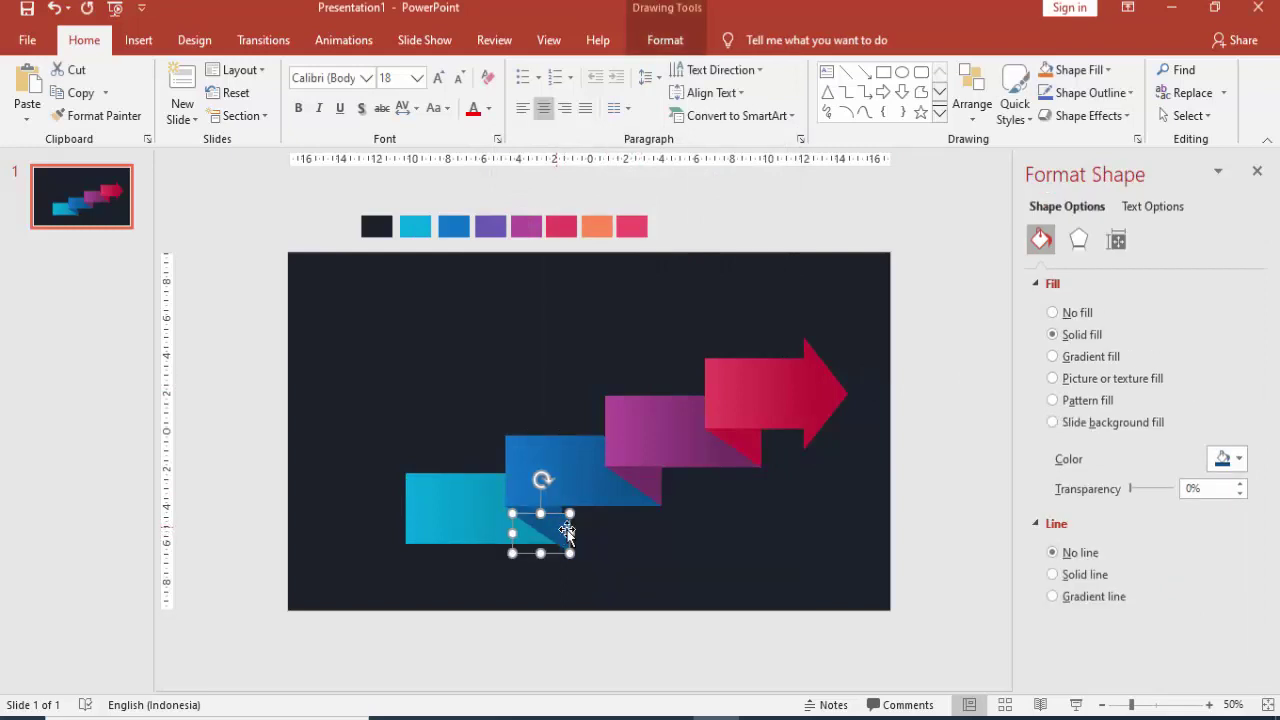
click(707, 517)
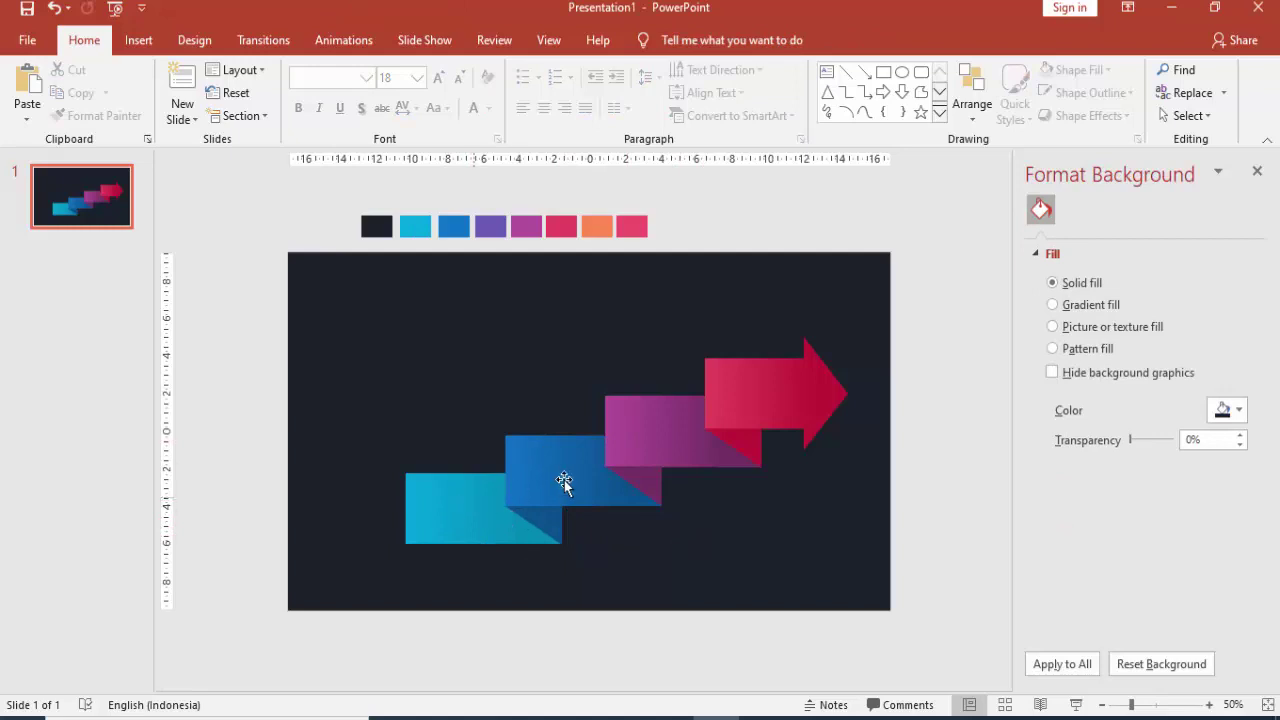
- Select all the ribbon shapes and shift the whole arrow infographic slightly left
scroll(875, 418, down, 1)
scroll(875, 418, down, 1)
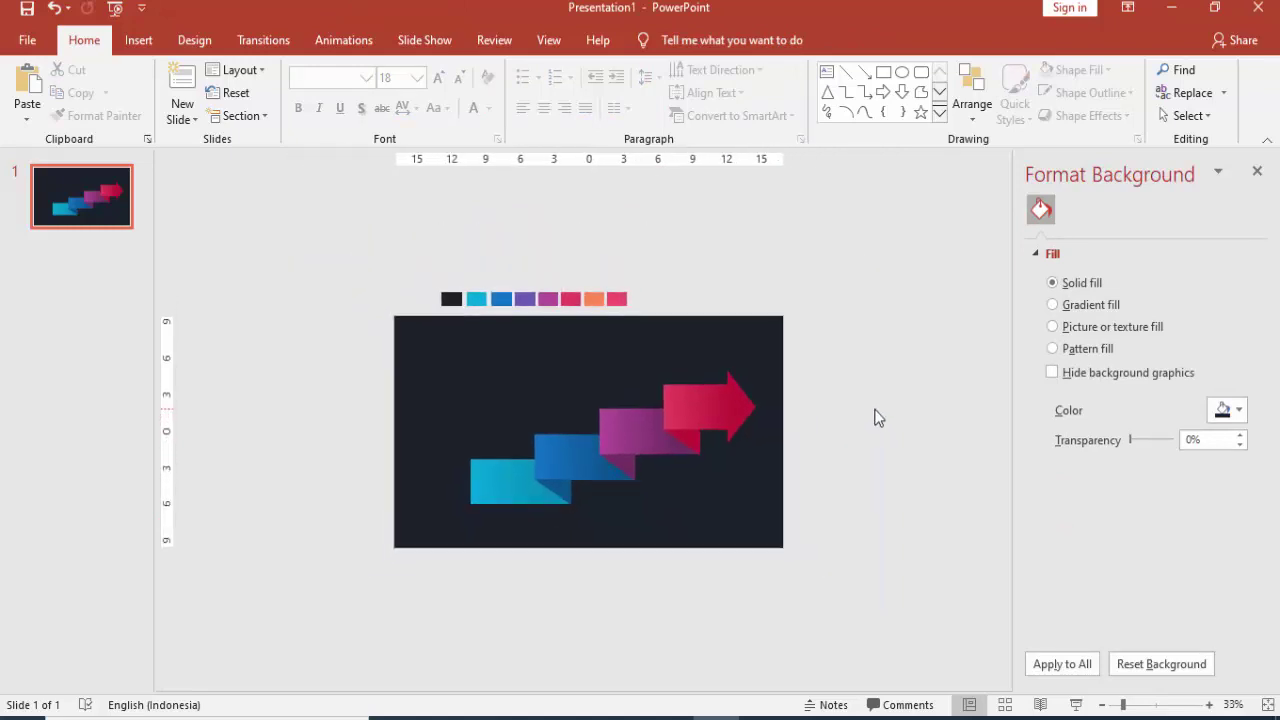
scroll(613, 473, up, 2)
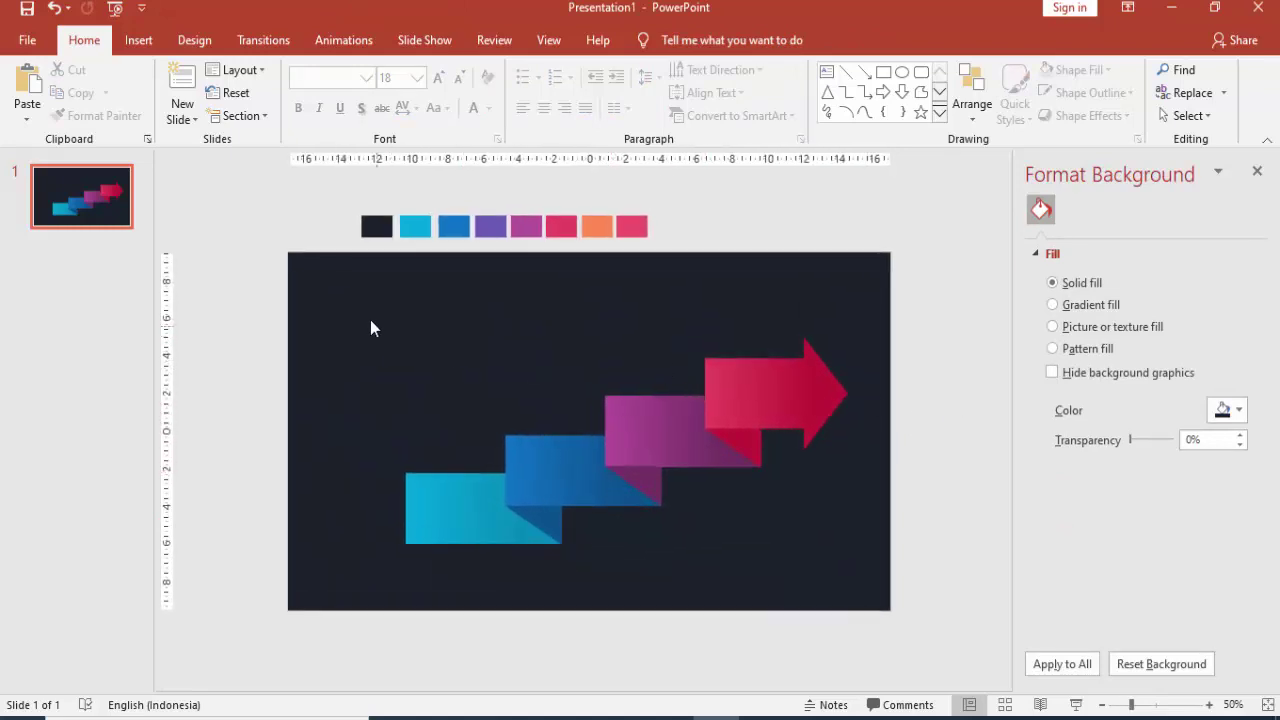
drag(370, 328, 874, 600)
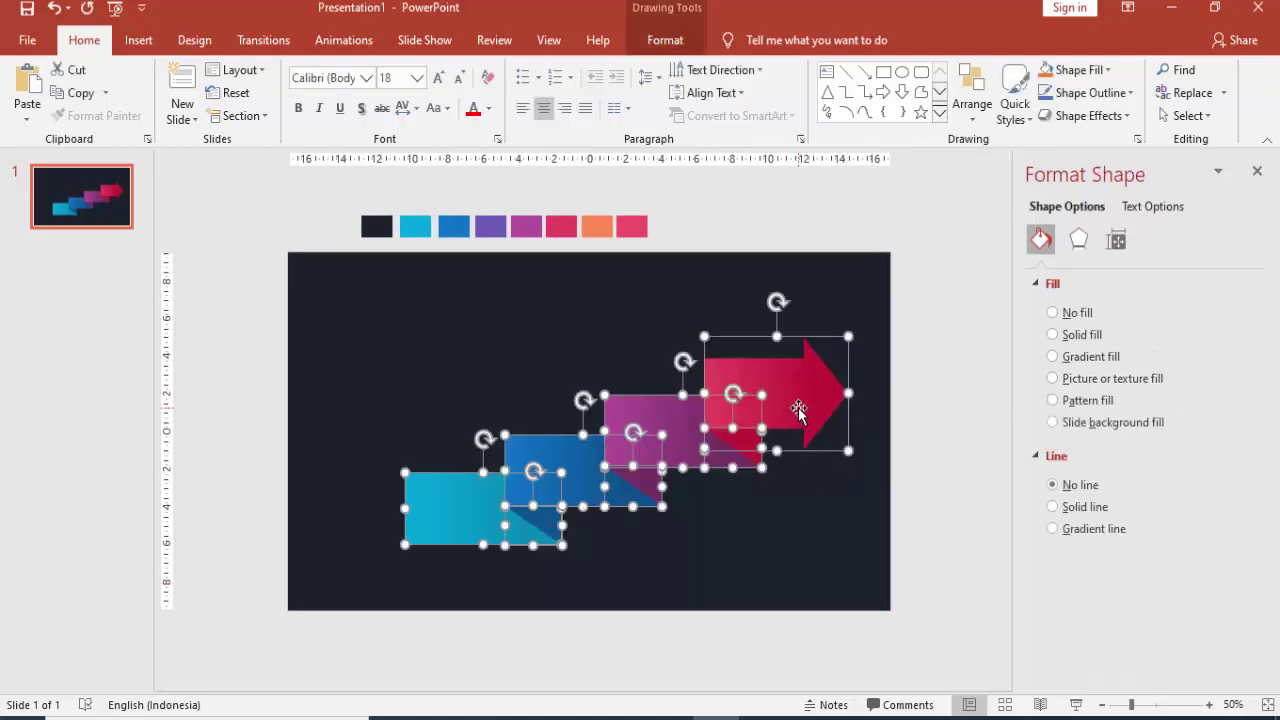
drag(791, 407, 778, 414)
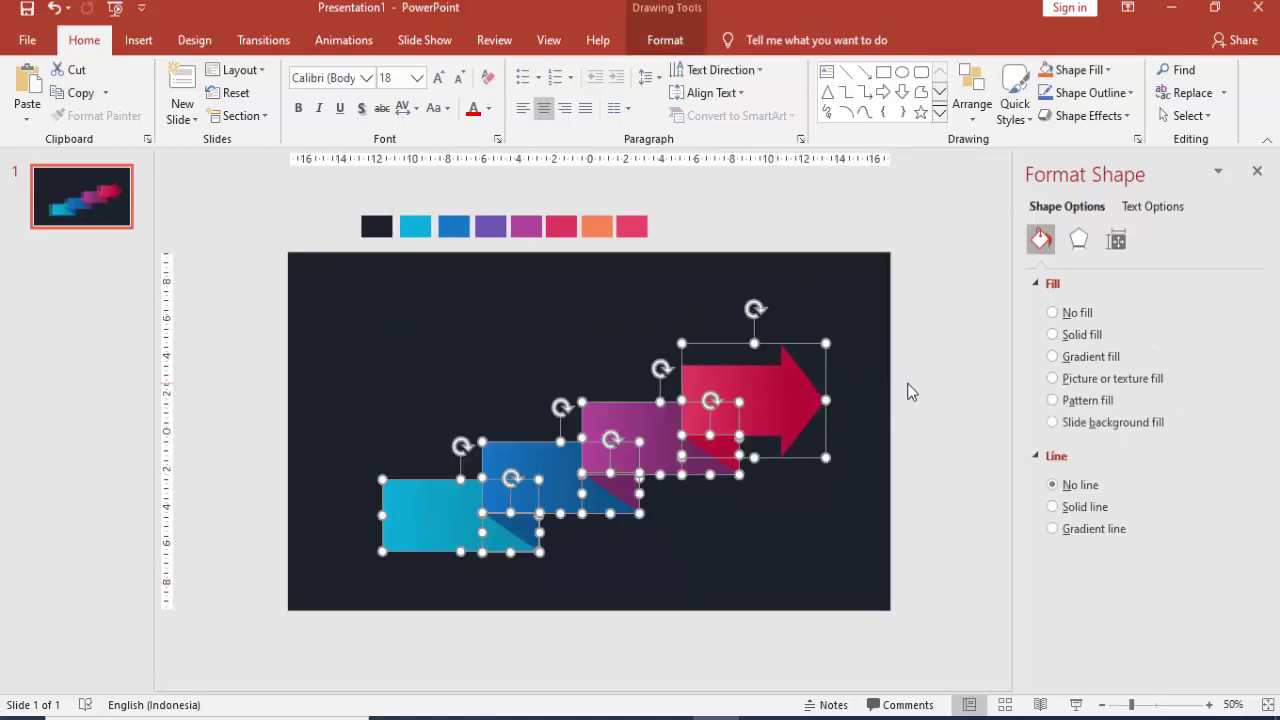
click(907, 385)
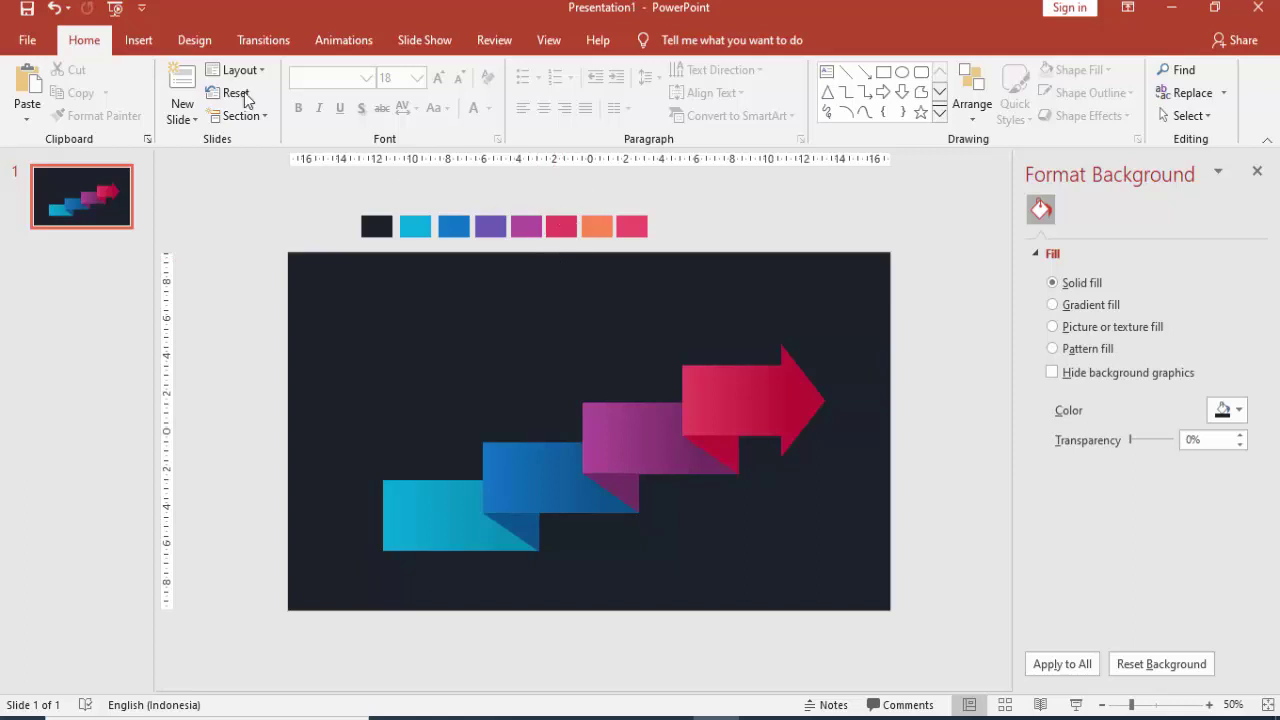
- Draw a text box at the top of the slide and type the title CONTOH INFOGRAFIK CANTIK
click(138, 40)
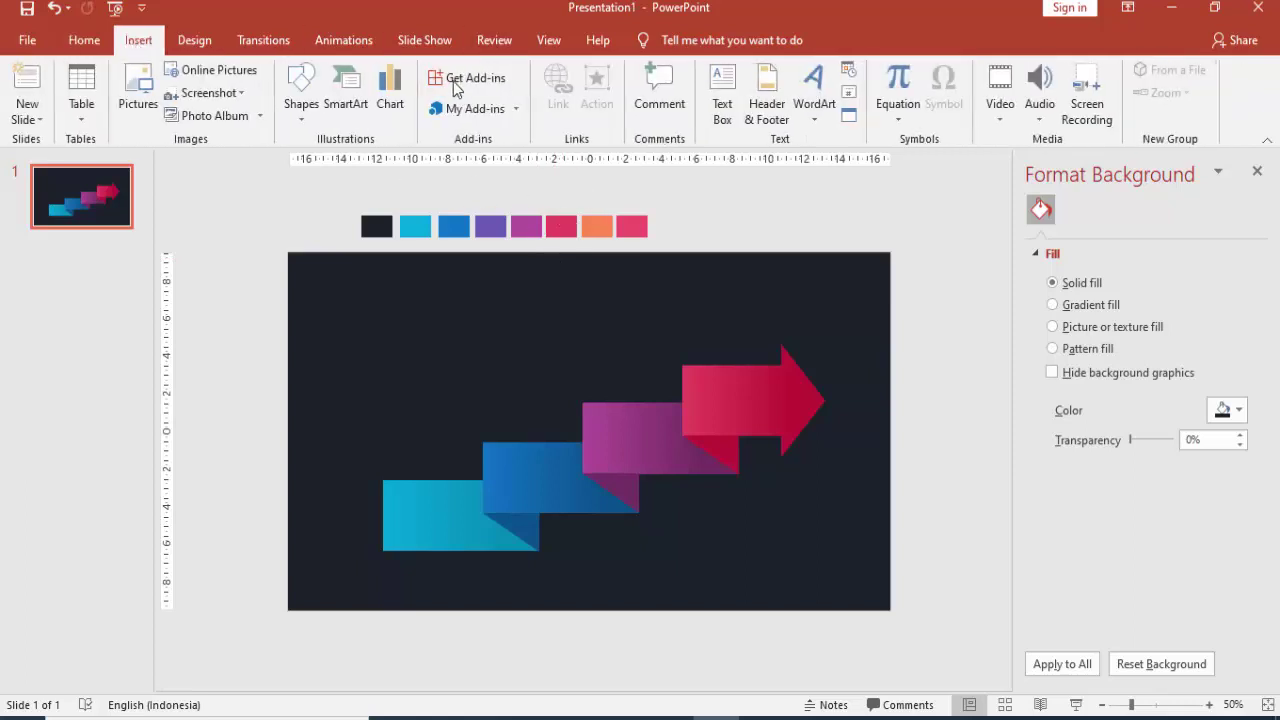
click(722, 95)
drag(438, 277, 759, 305)
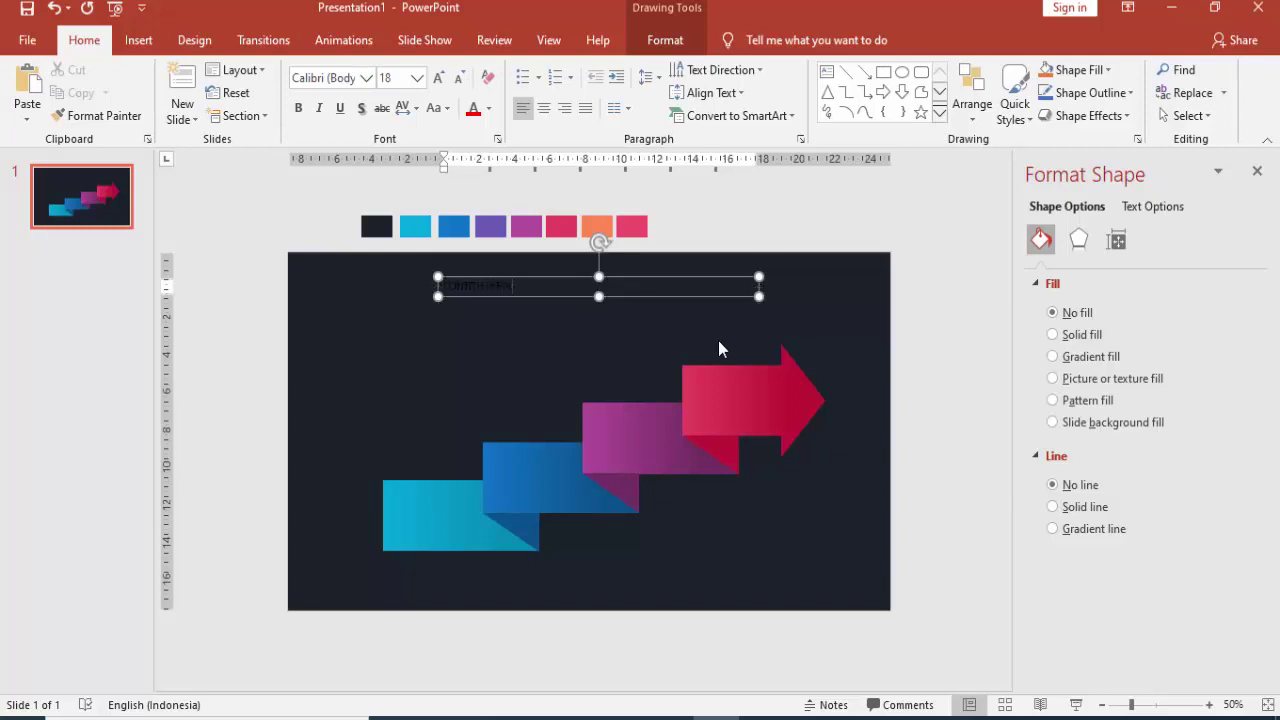
text(2020 )
text(ANTIK)
- Format the title in Gotham Bold, 28 pt, white
click(716, 287)
click(325, 78)
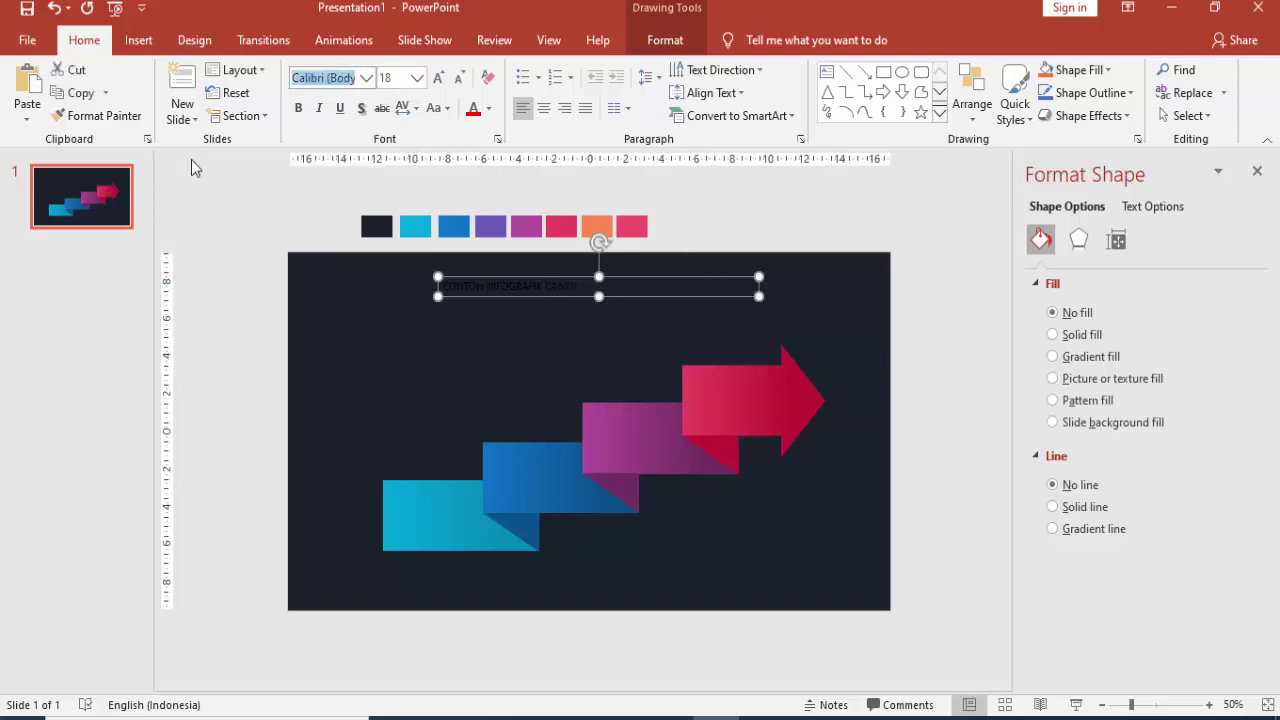
text(Gotham Bold)
key(Return)
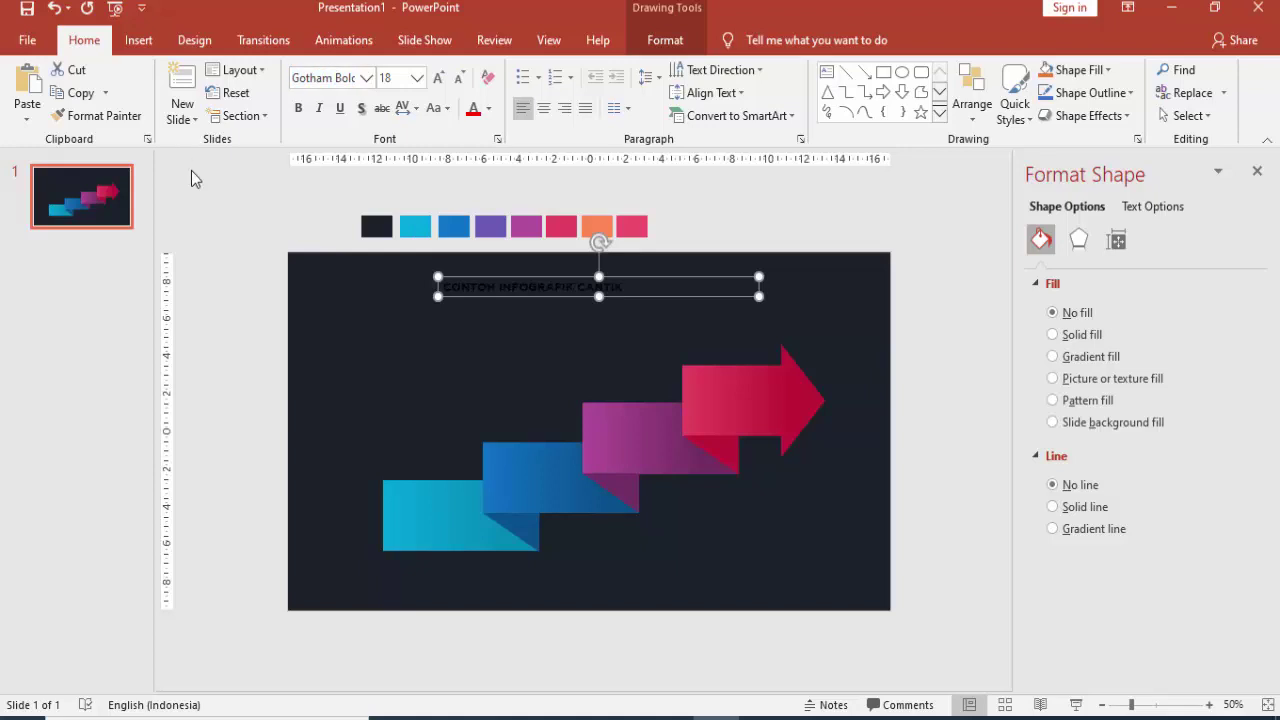
click(417, 78)
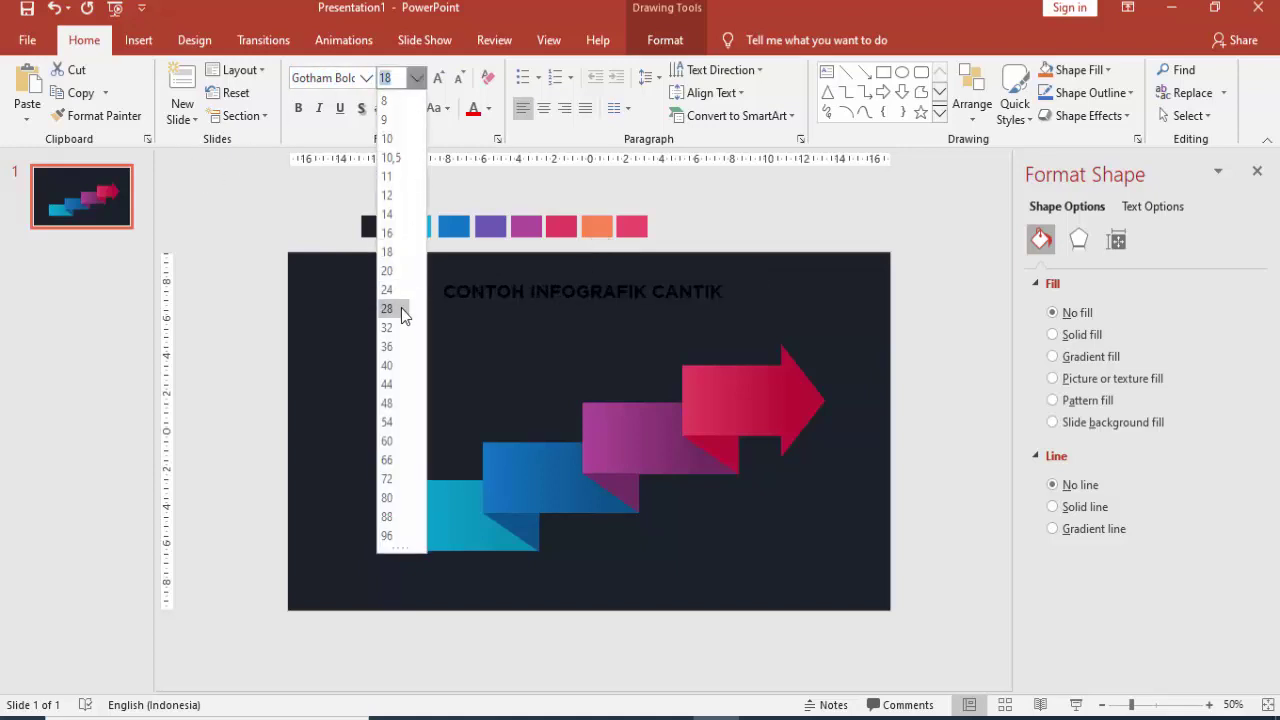
click(401, 309)
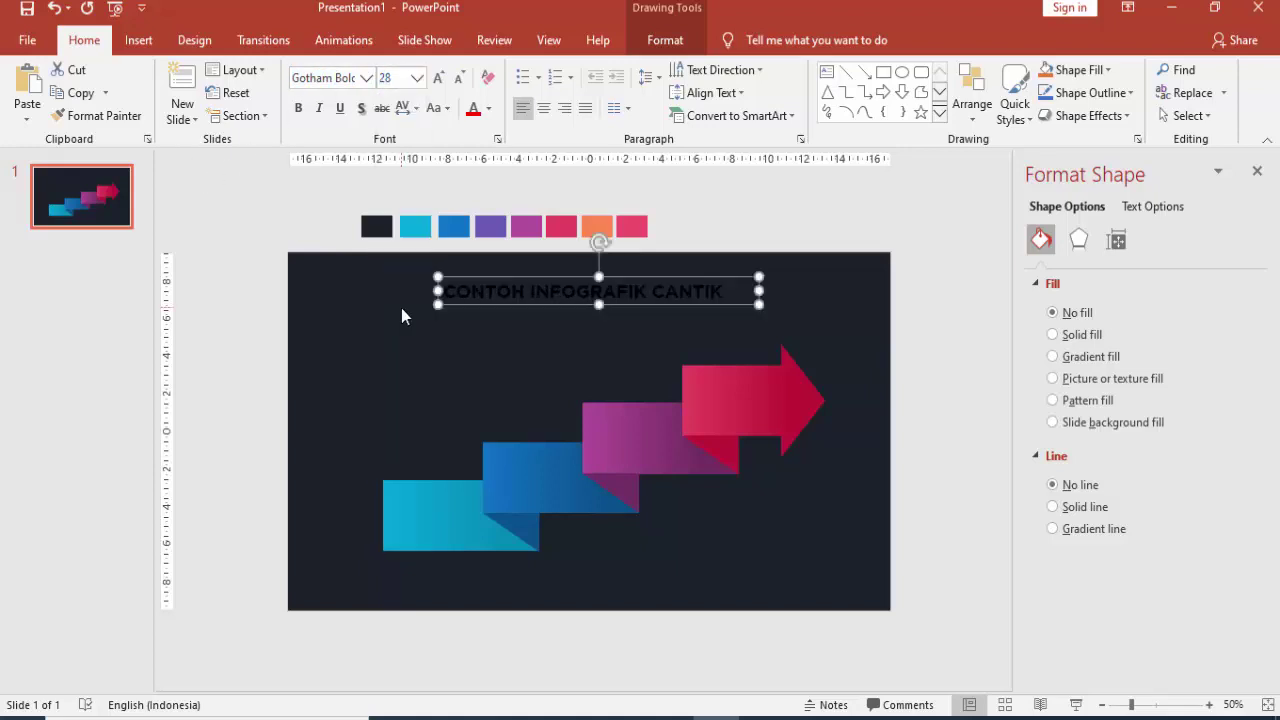
click(490, 113)
click(486, 152)
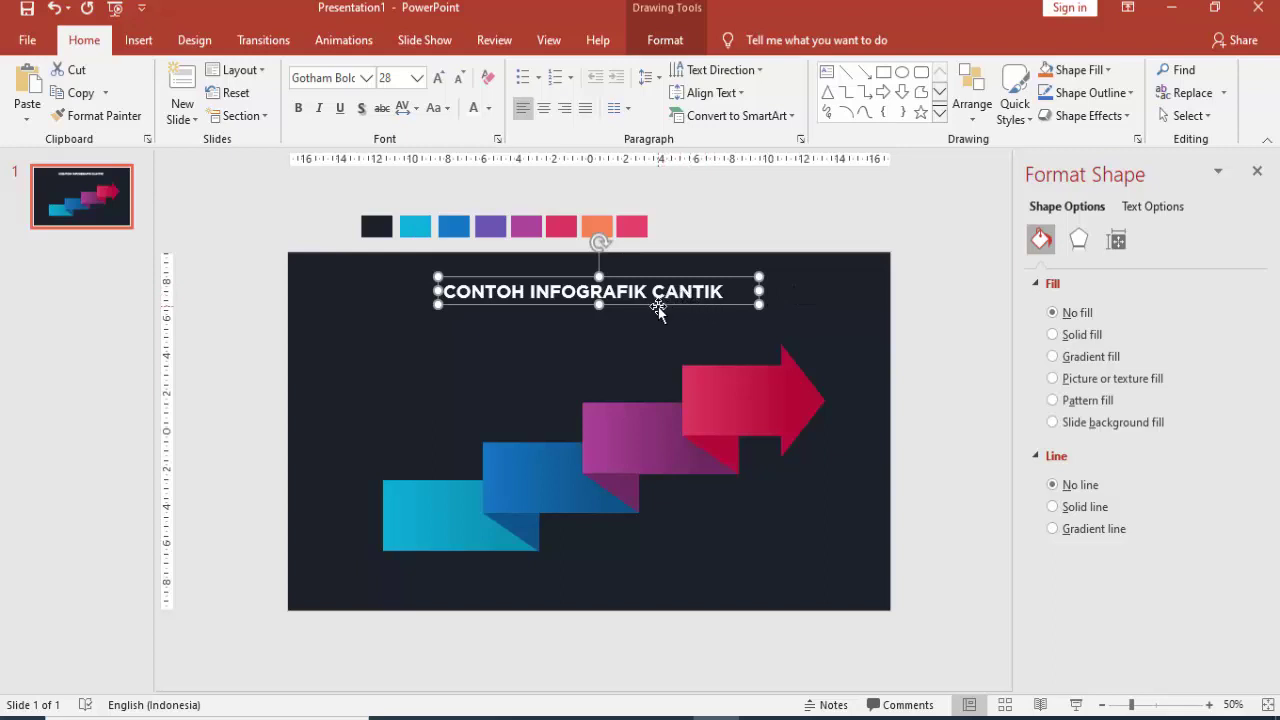
- Duplicate the title below it as a centred, 20 pt line with each word capitalized
ctrl+drag(658, 311, 660, 338)
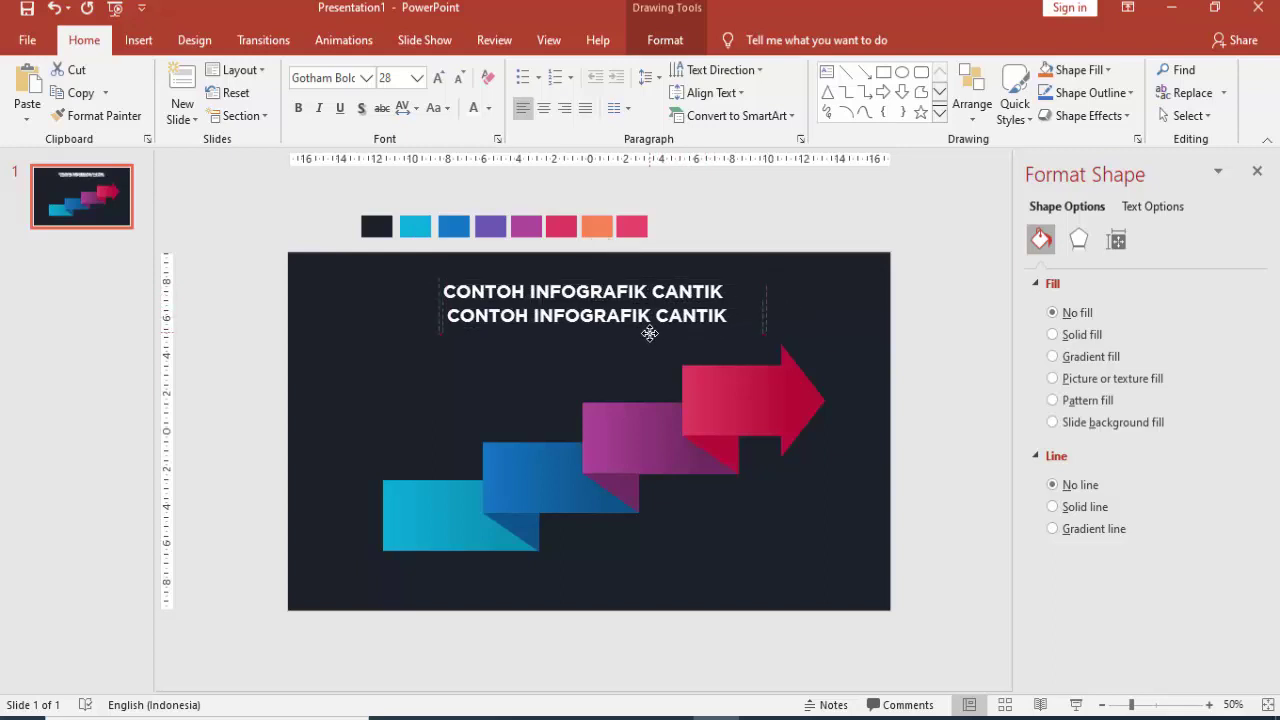
click(433, 107)
click(455, 204)
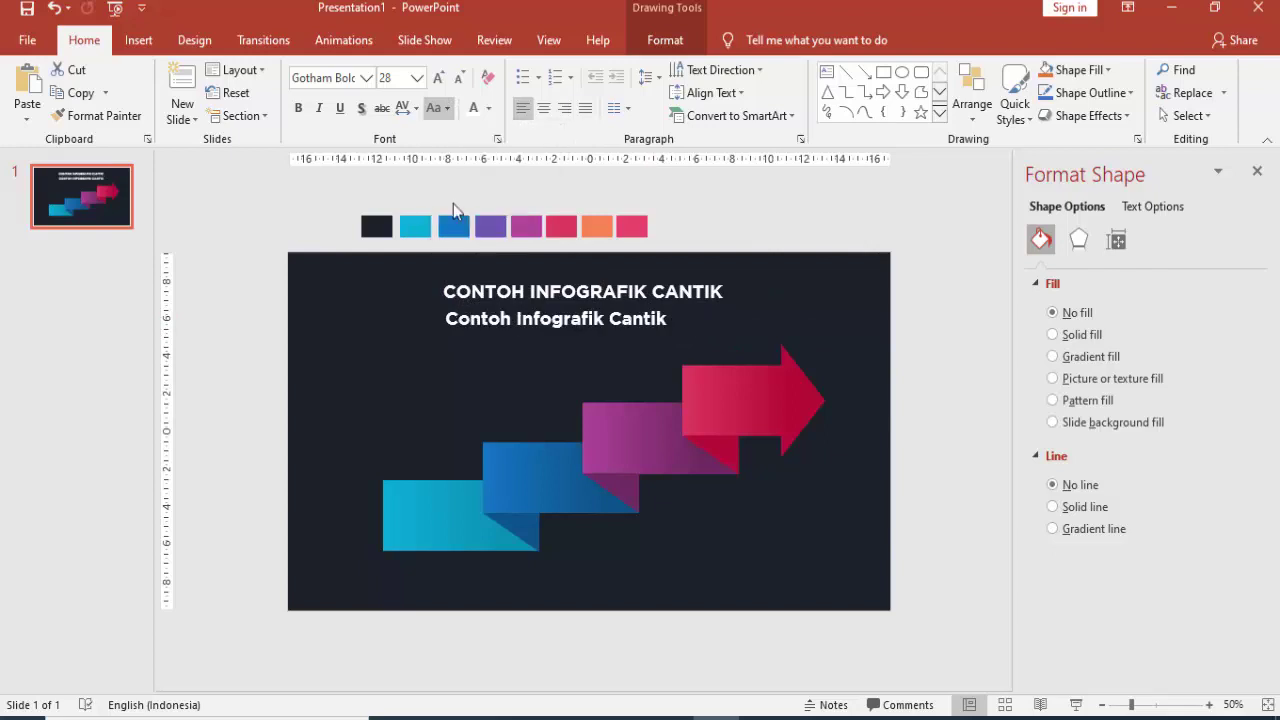
click(417, 78)
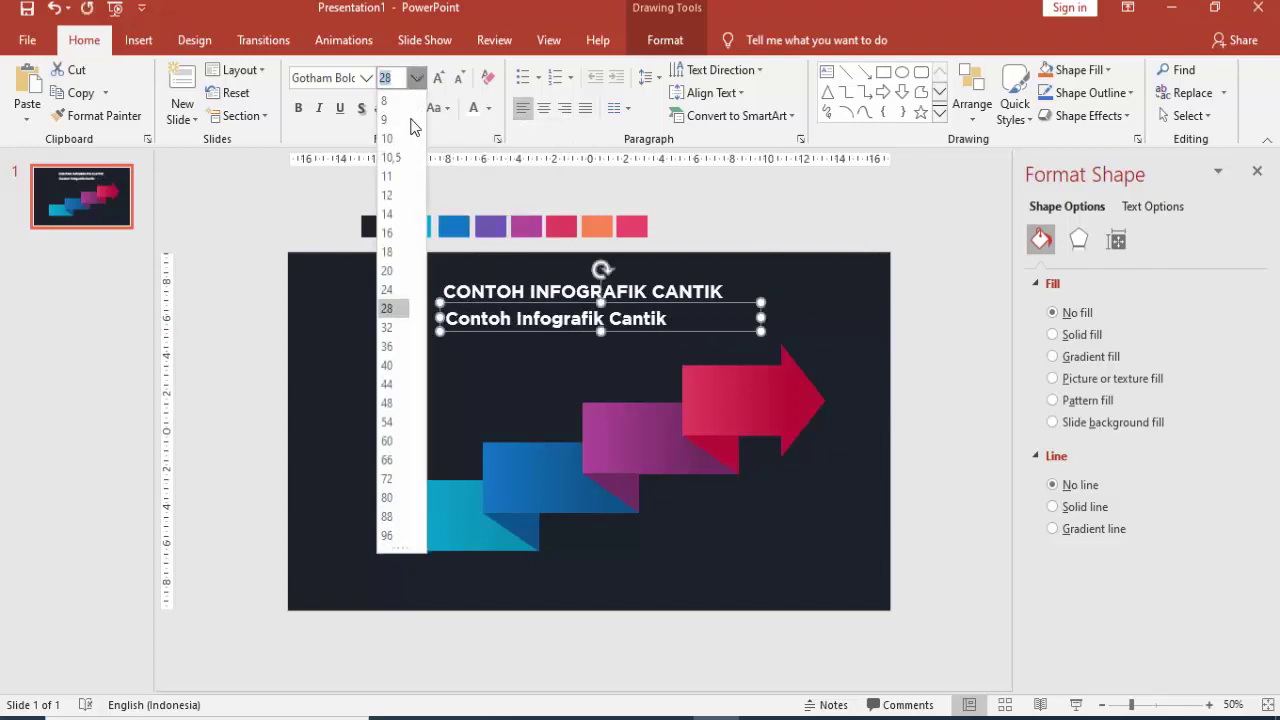
click(388, 268)
click(543, 108)
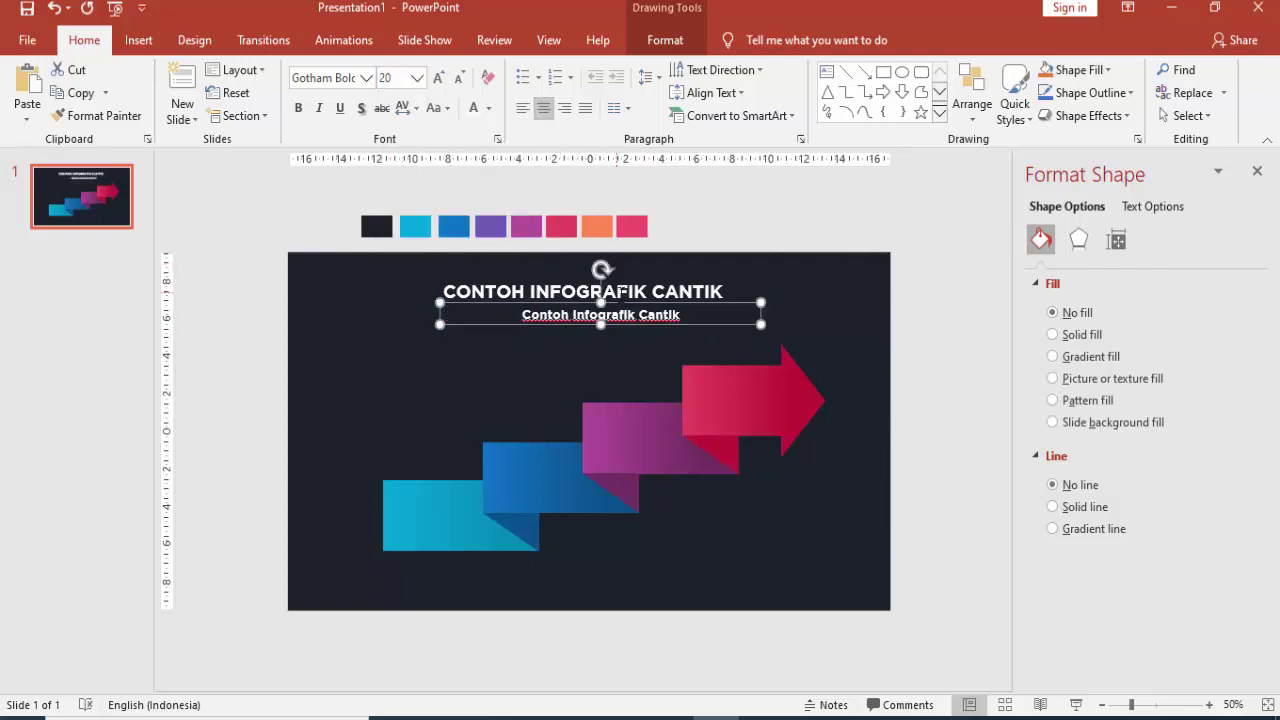
- Centre the title as well and nudge both lines slightly up and left
click(616, 291)
click(543, 108)
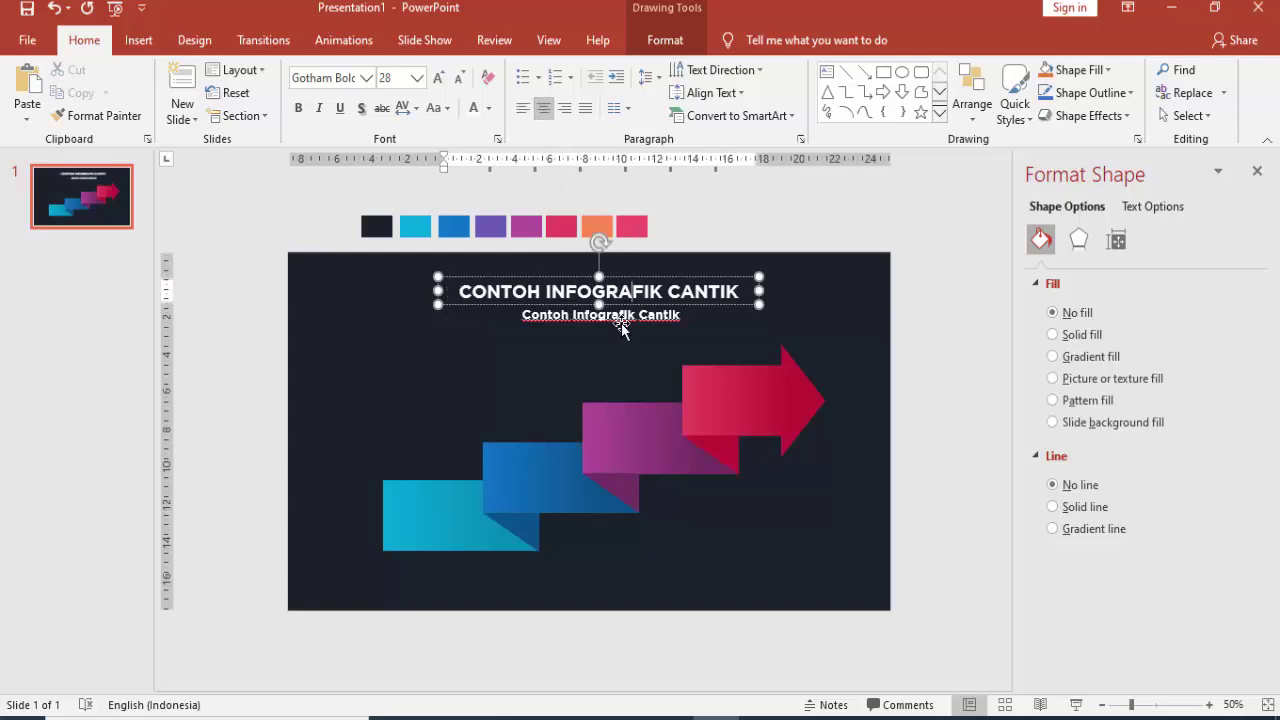
shift+click(625, 320)
drag(625, 324, 621, 320)
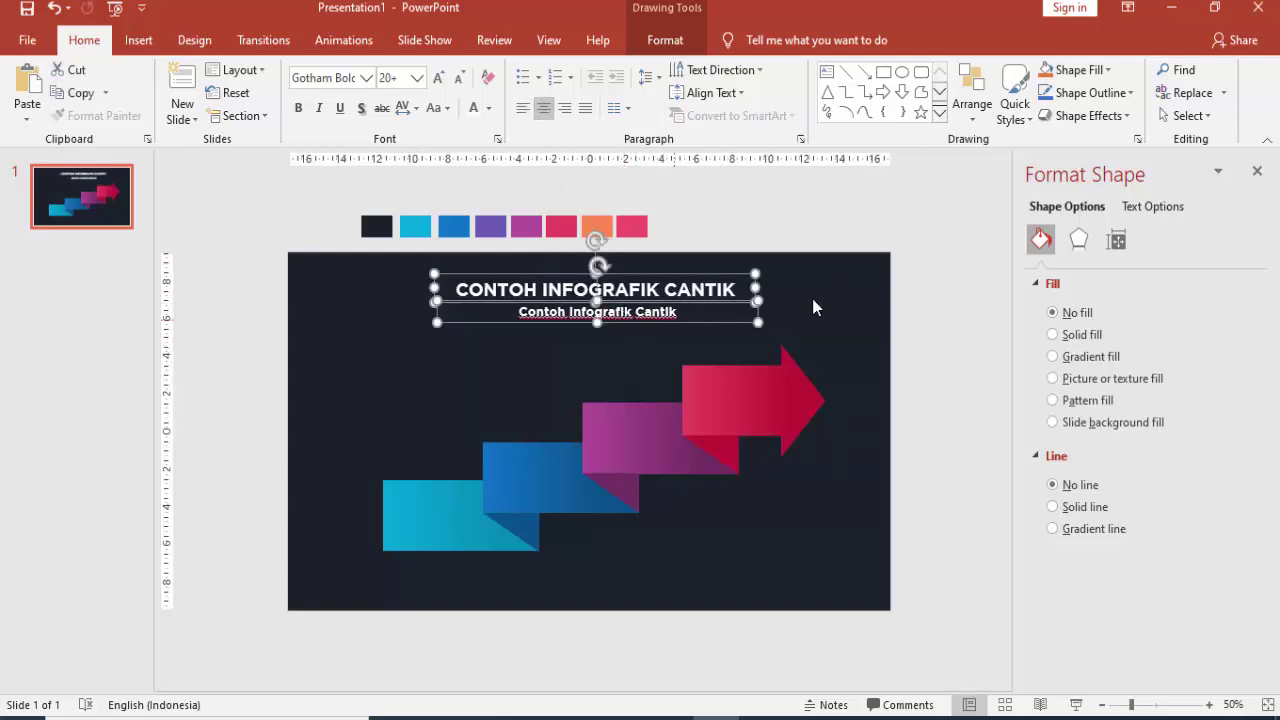
click(812, 300)
scroll(580, 322, up, 1)
scroll(580, 322, up, 1)
- Edit the subtitle to read 'Infografik Cantik & Menawan'
click(545, 231)
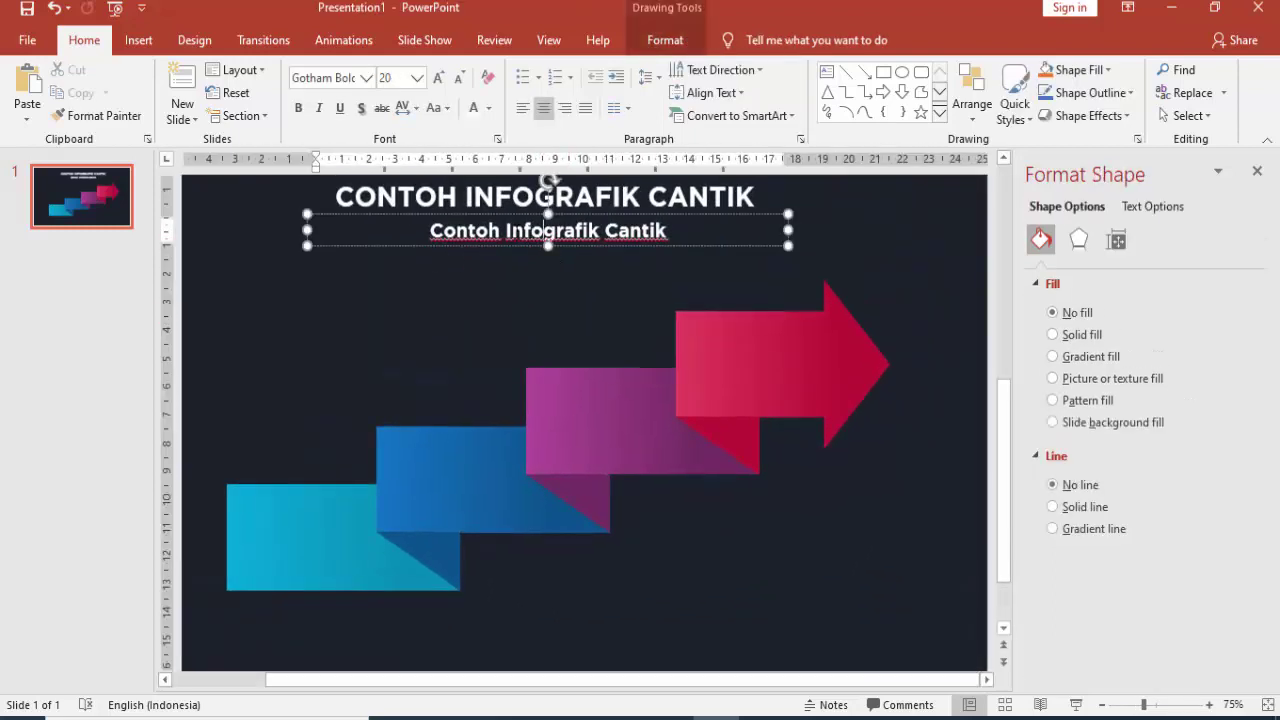
drag(506, 231, 428, 231)
key(BackSpace)
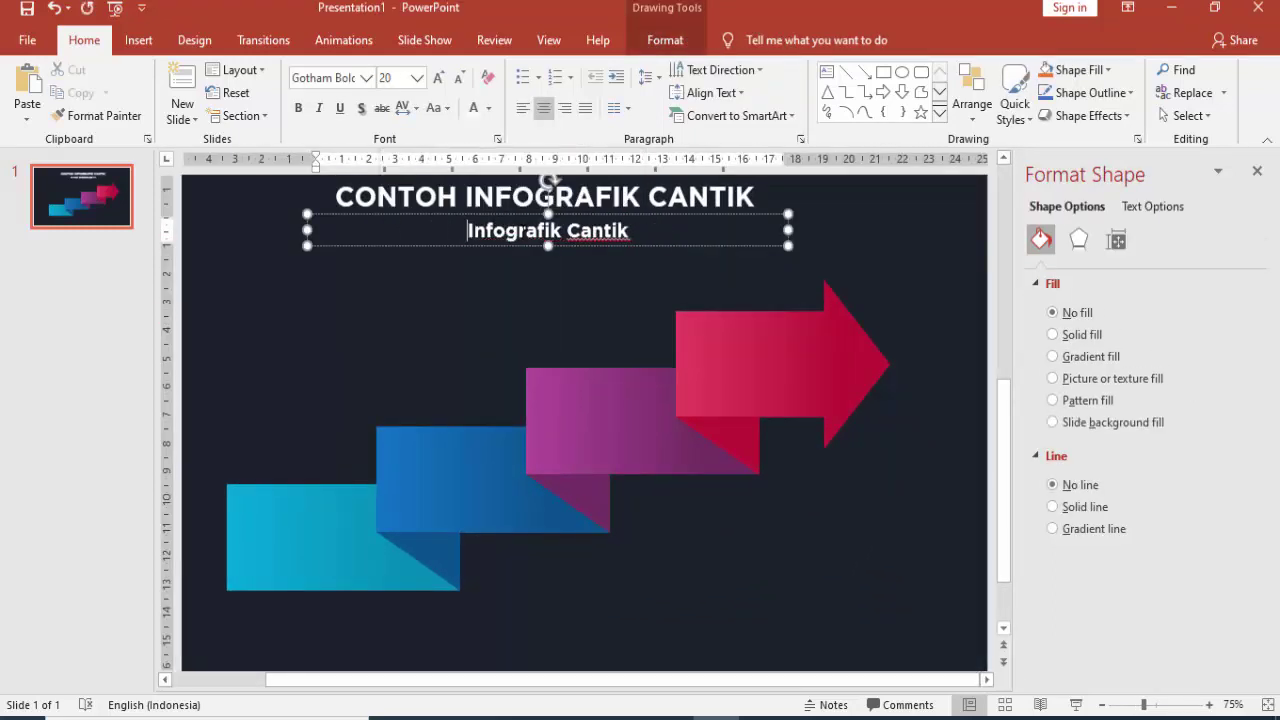
click(630, 232)
text(&)
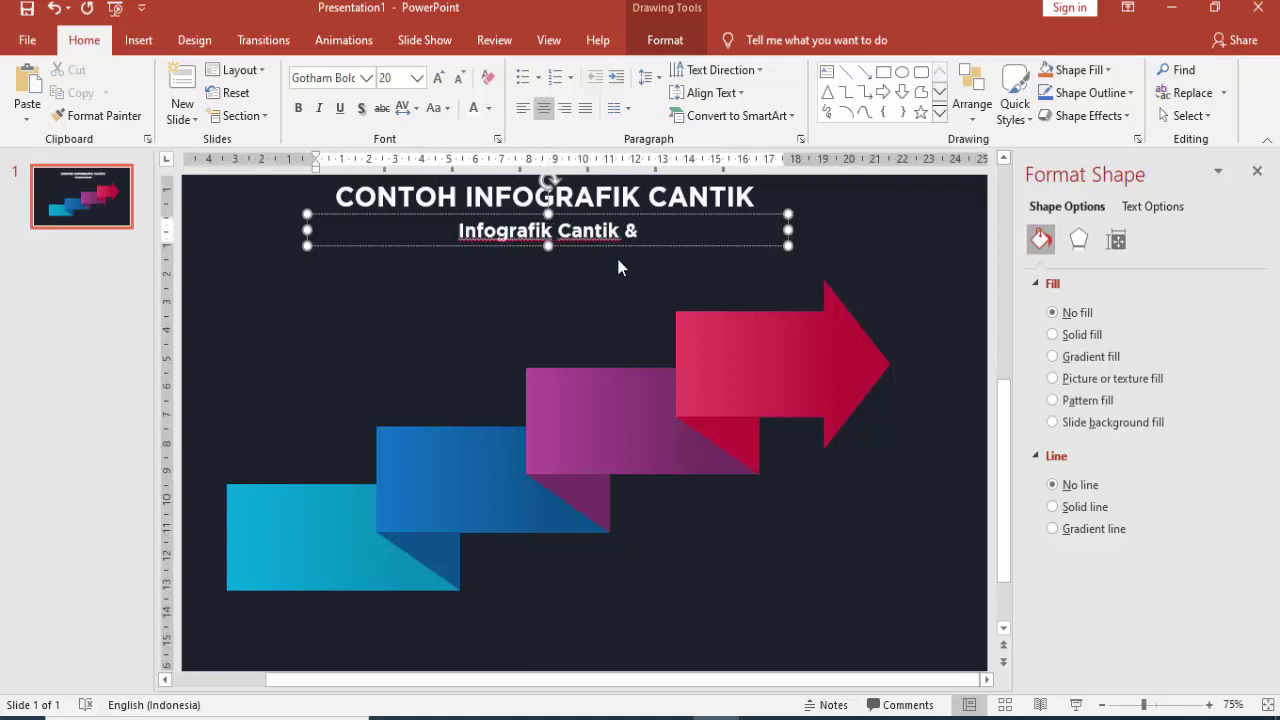
text( mEN)
key(BackSpace)
key(BackSpace)
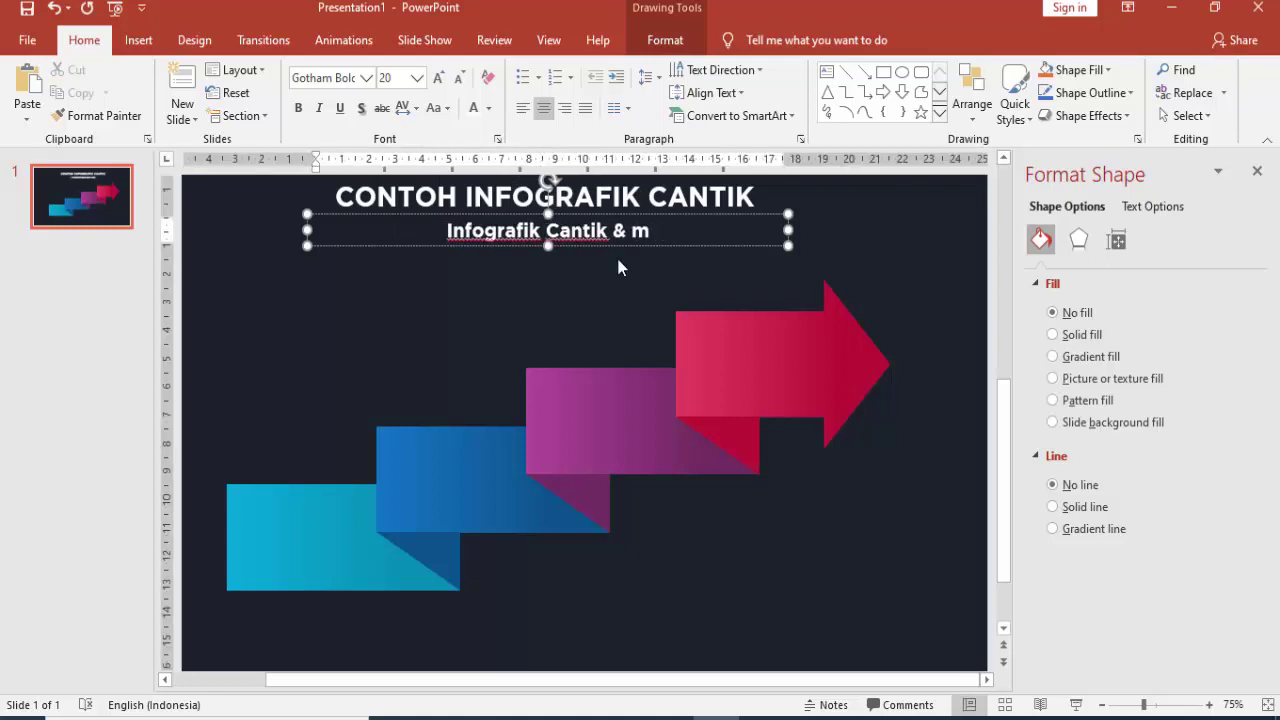
key(BackSpace)
text(menawa)
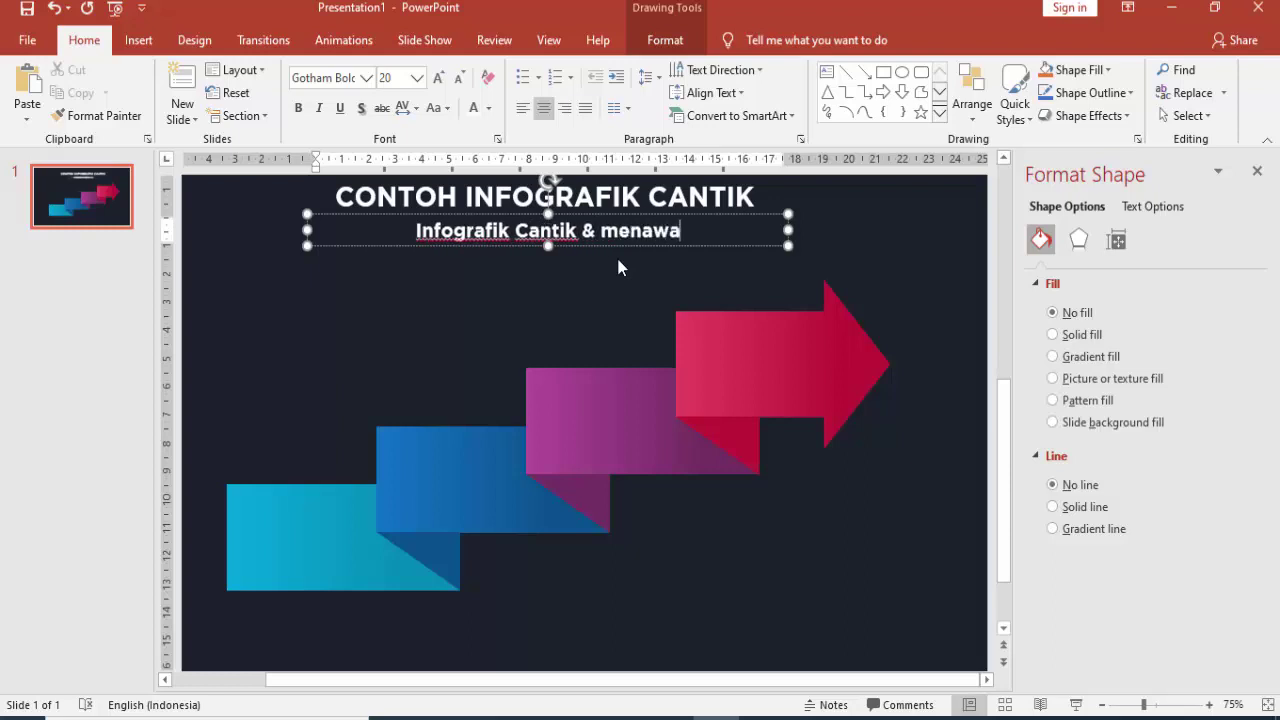
text(n)
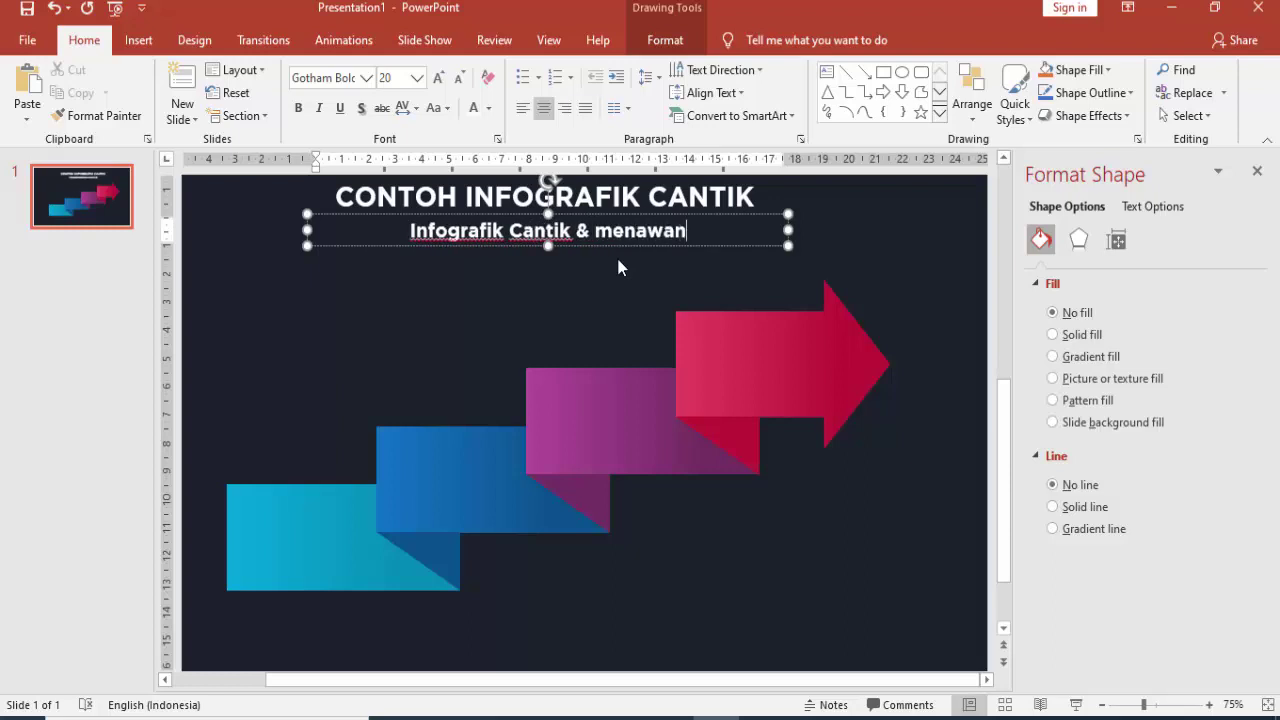
key(ctrl+Left)
key(Delete)
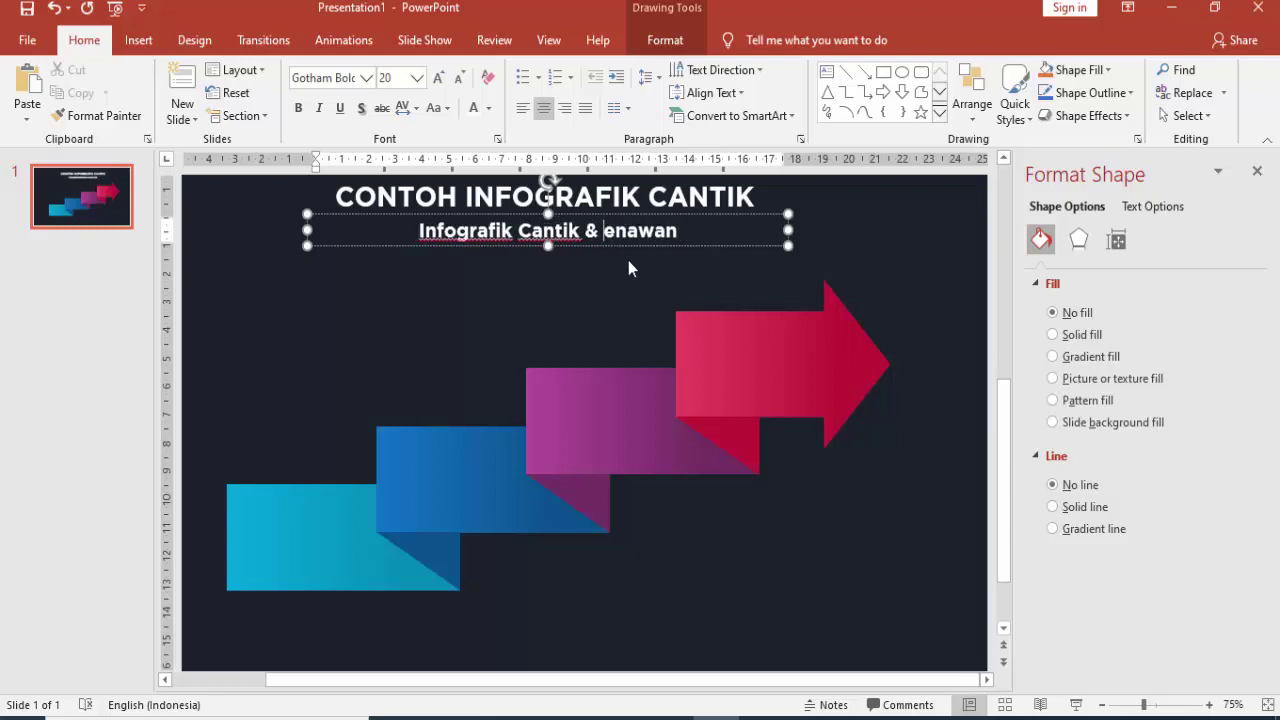
text(M)
scroll(842, 304, down, 1)
scroll(843, 295, down, 2)
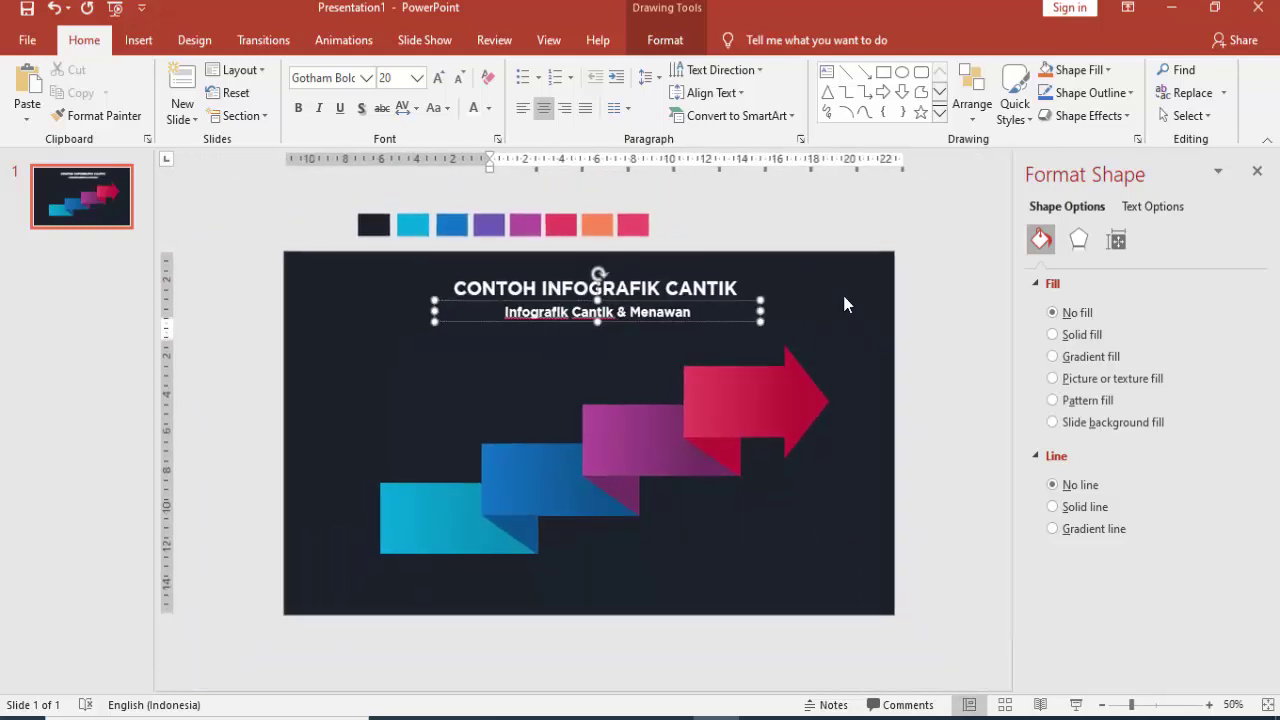
click(852, 301)
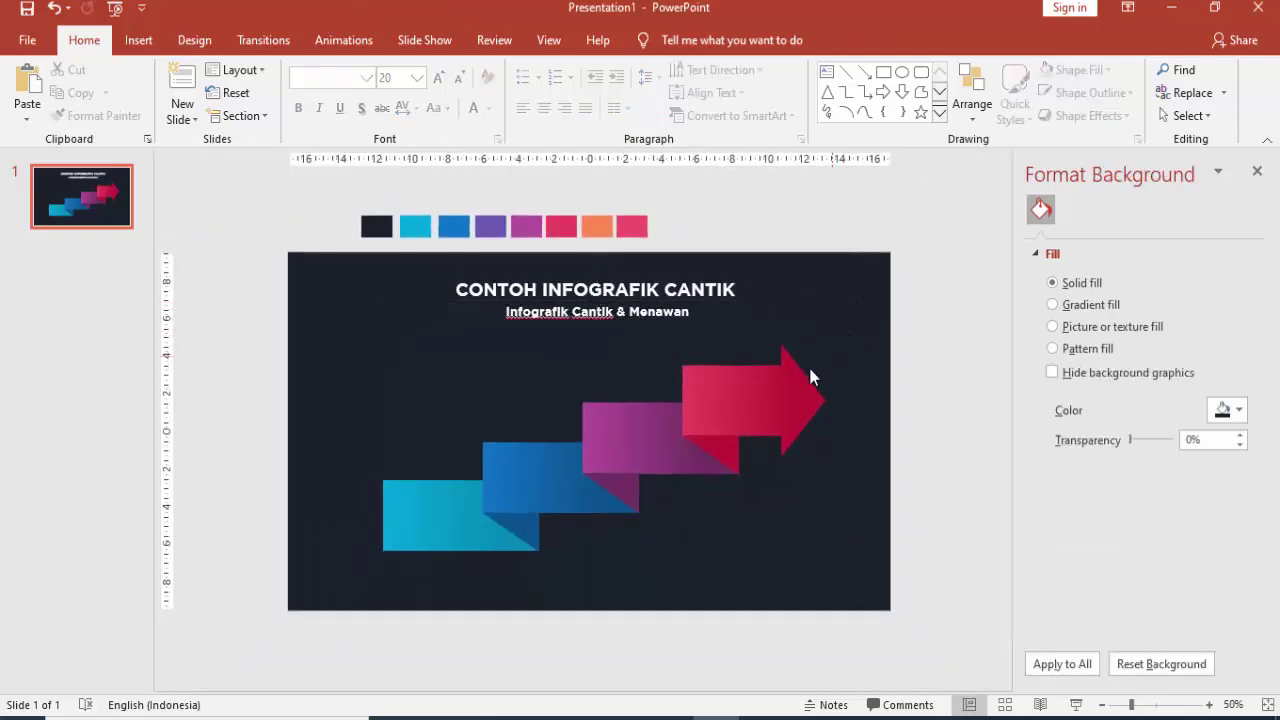
- Add a text box reading 01 above the cyan block
click(644, 287)
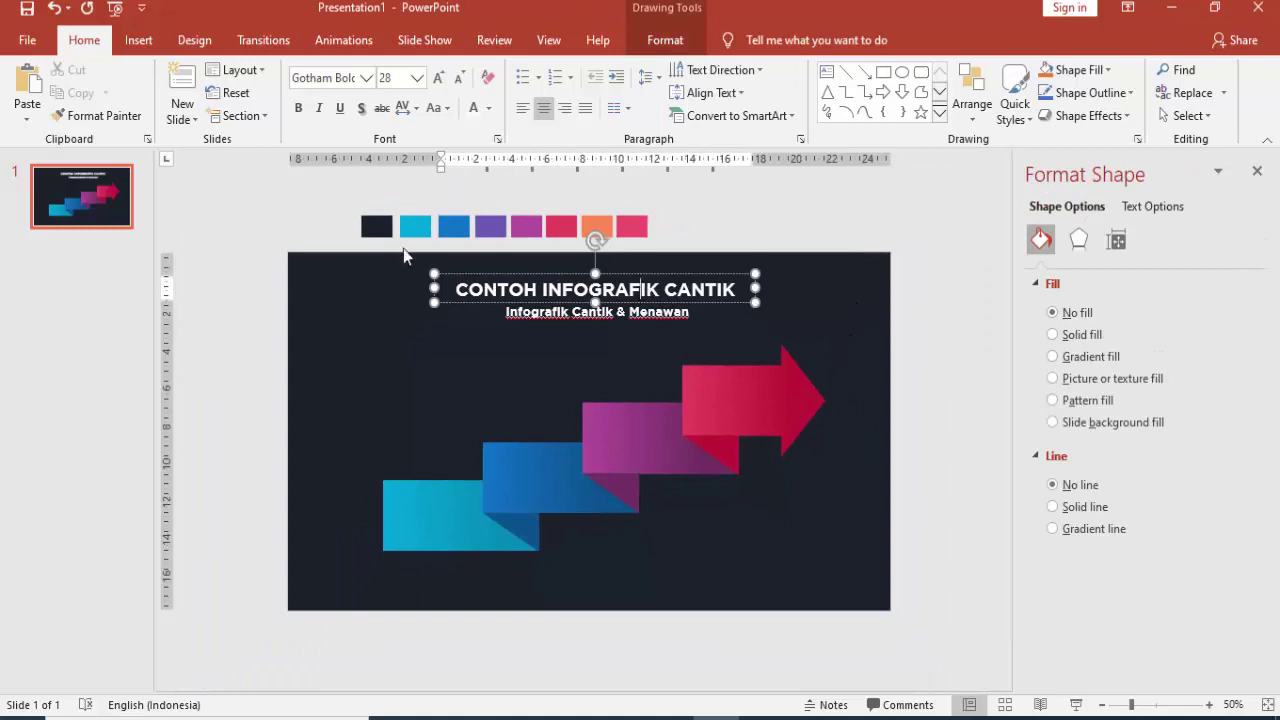
click(254, 190)
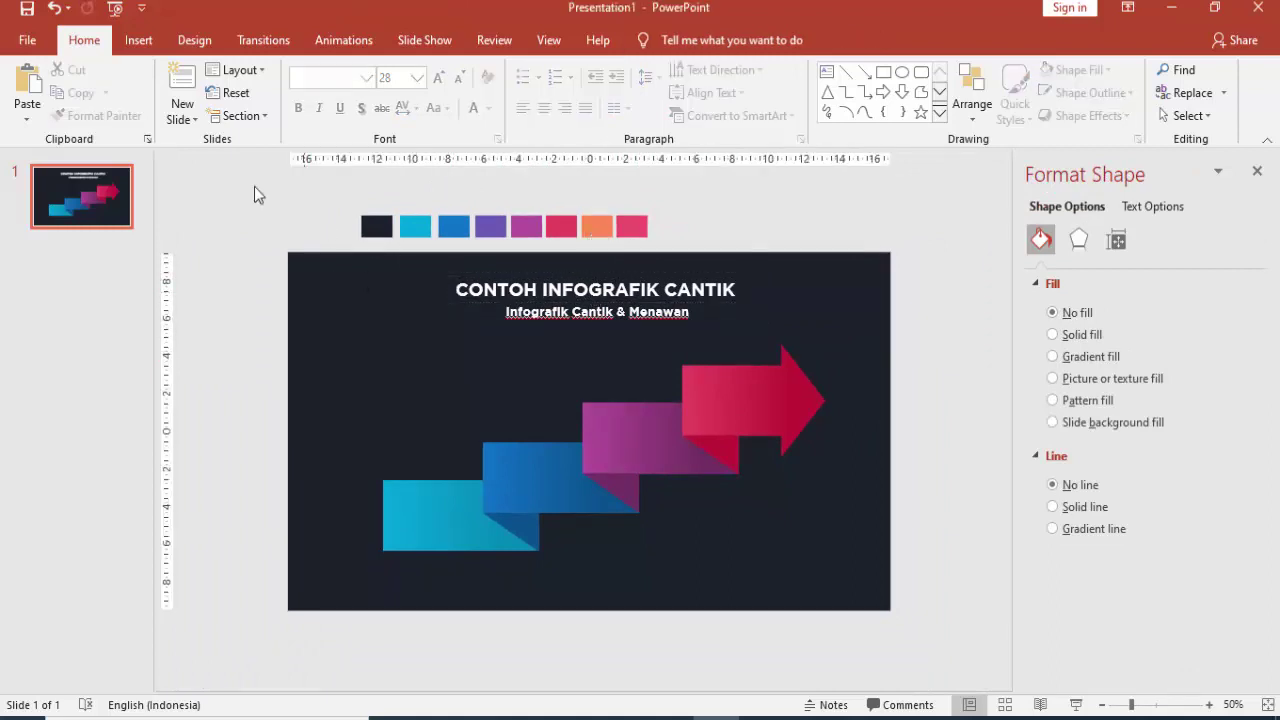
click(138, 40)
click(722, 104)
click(397, 451)
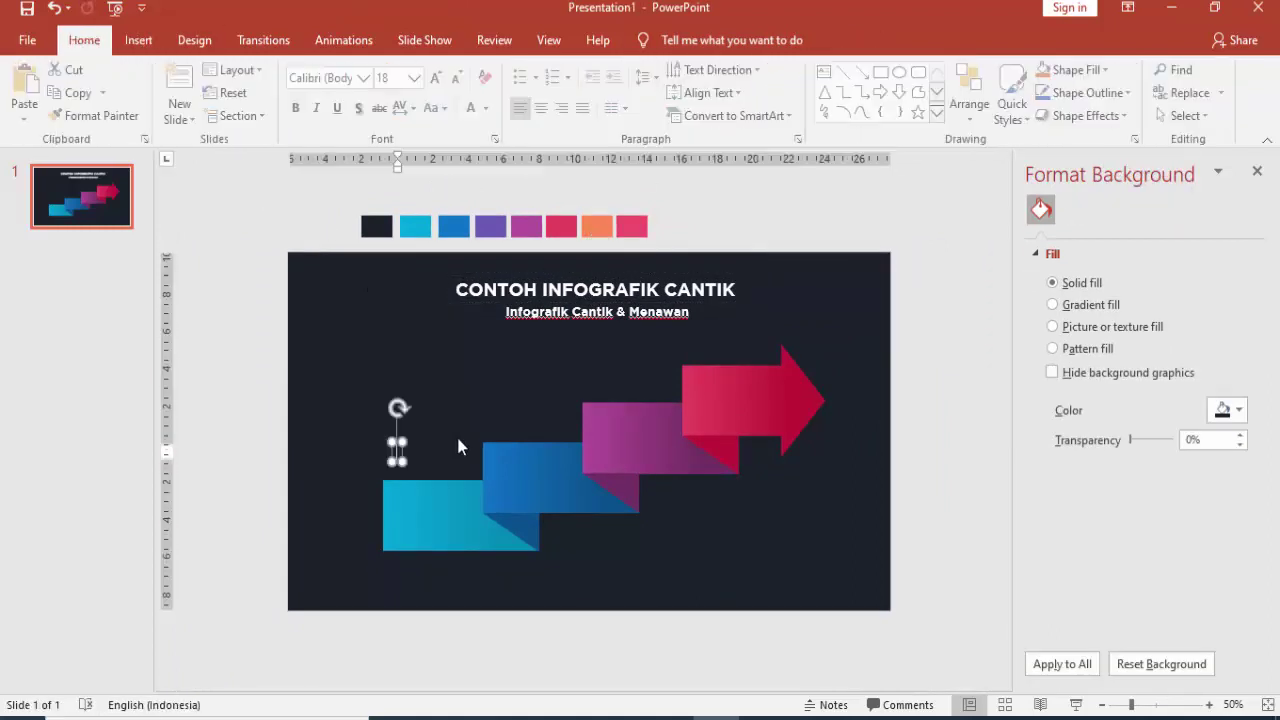
text(01)
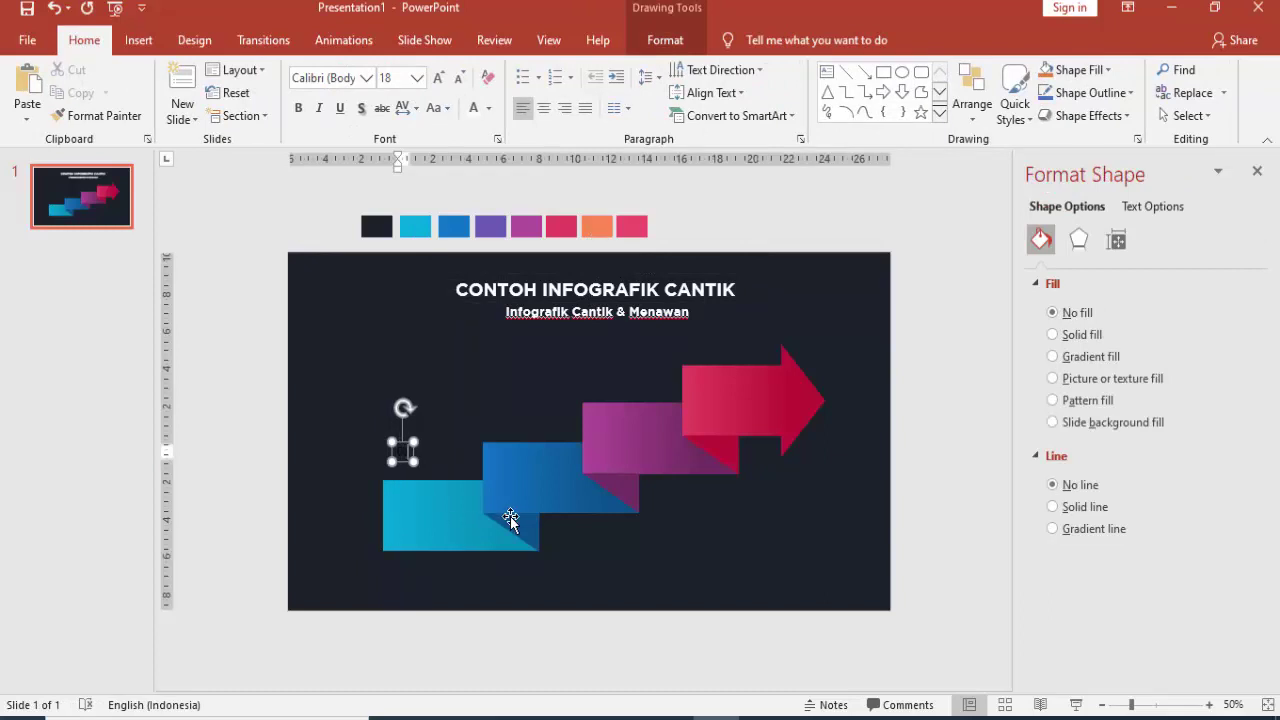
- Make the 01 label Gotham Bold, 32 pt, white and move it onto the cyan block
click(466, 409)
click(401, 447)
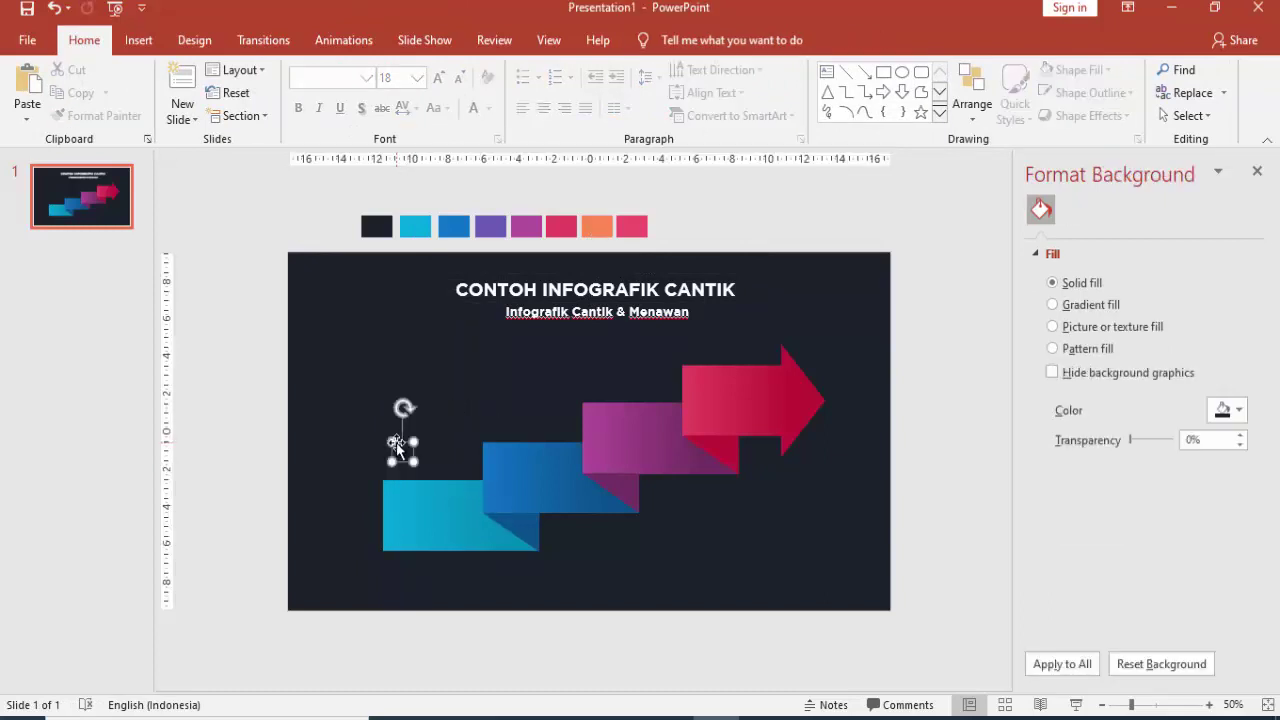
click(366, 77)
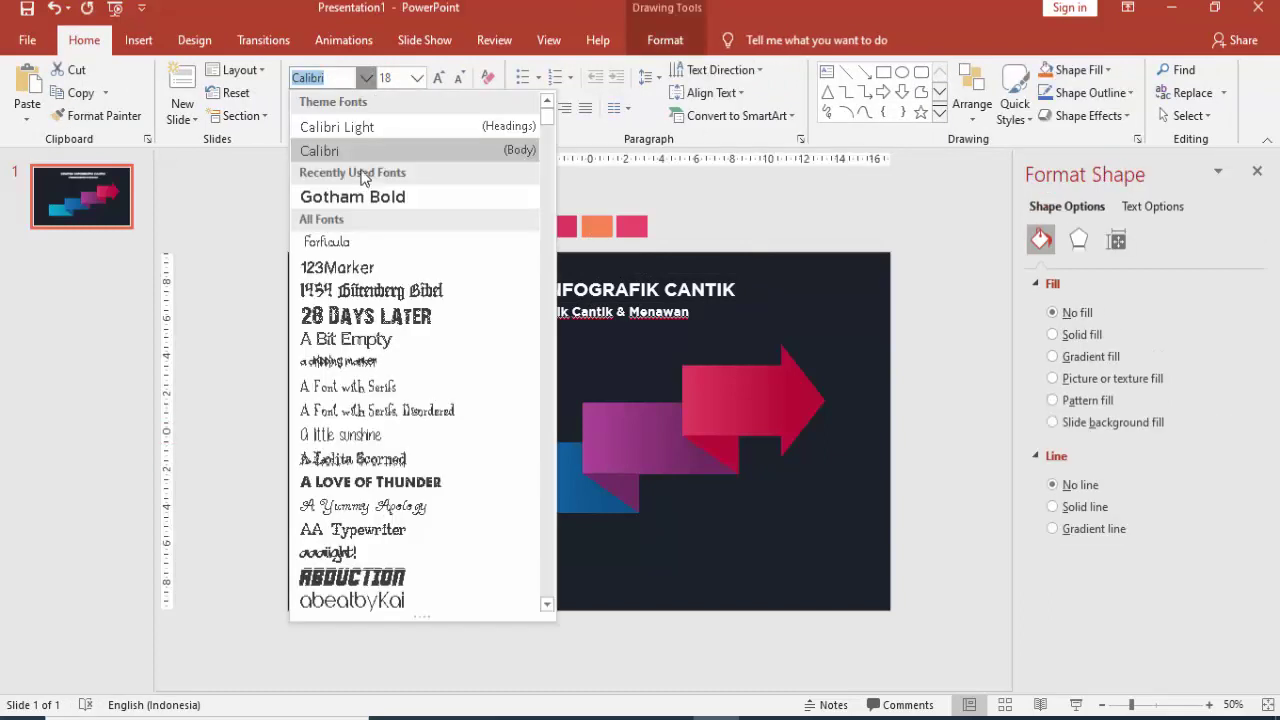
click(366, 197)
click(416, 78)
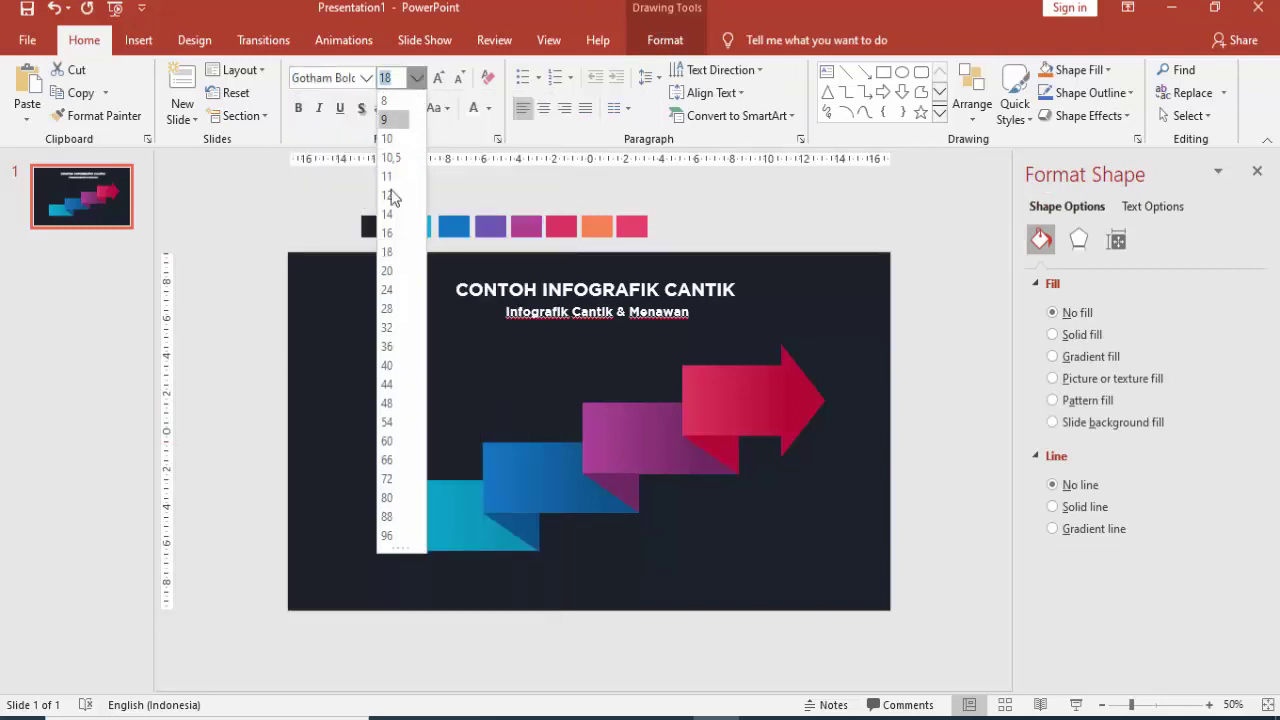
click(387, 327)
click(473, 112)
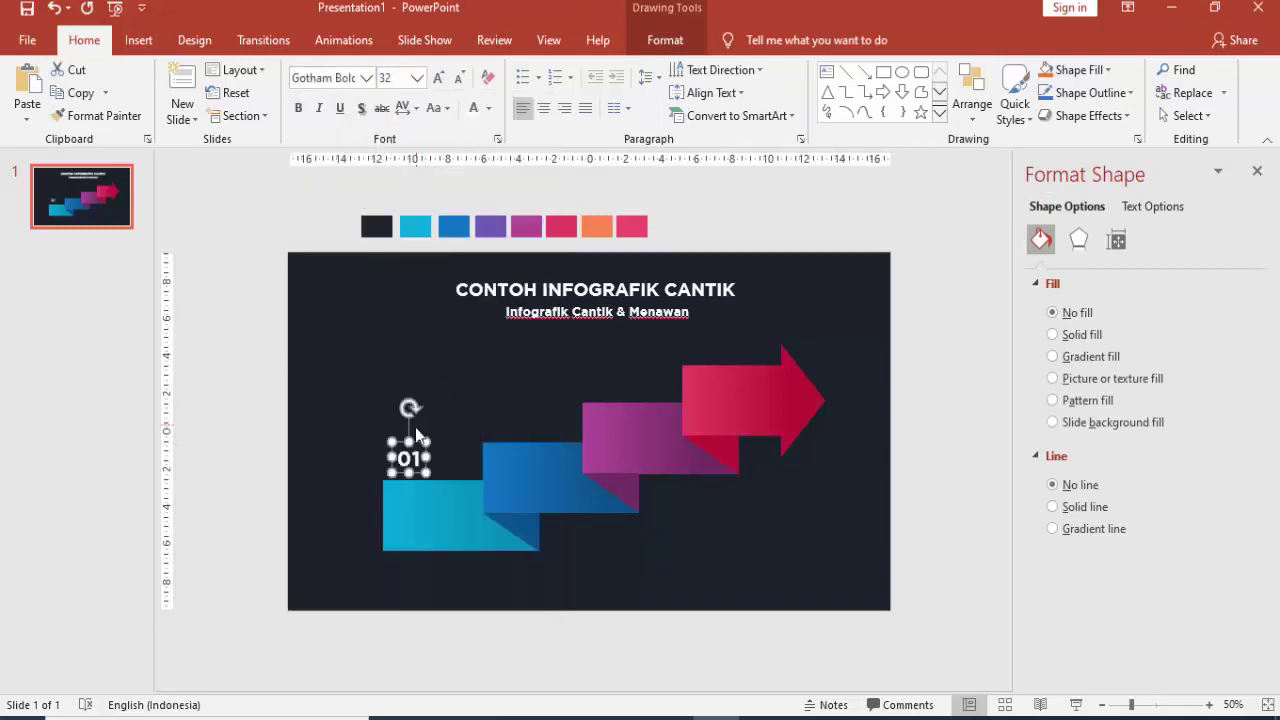
mouse_move(415, 439)
mouse_down()
mouse_move(420, 518)
mouse_move(614, 421)
mouse_up()
- Duplicate the label onto the blue, magenta and red pieces, renumbered 02, 03 and 04
key(ctrl+d)
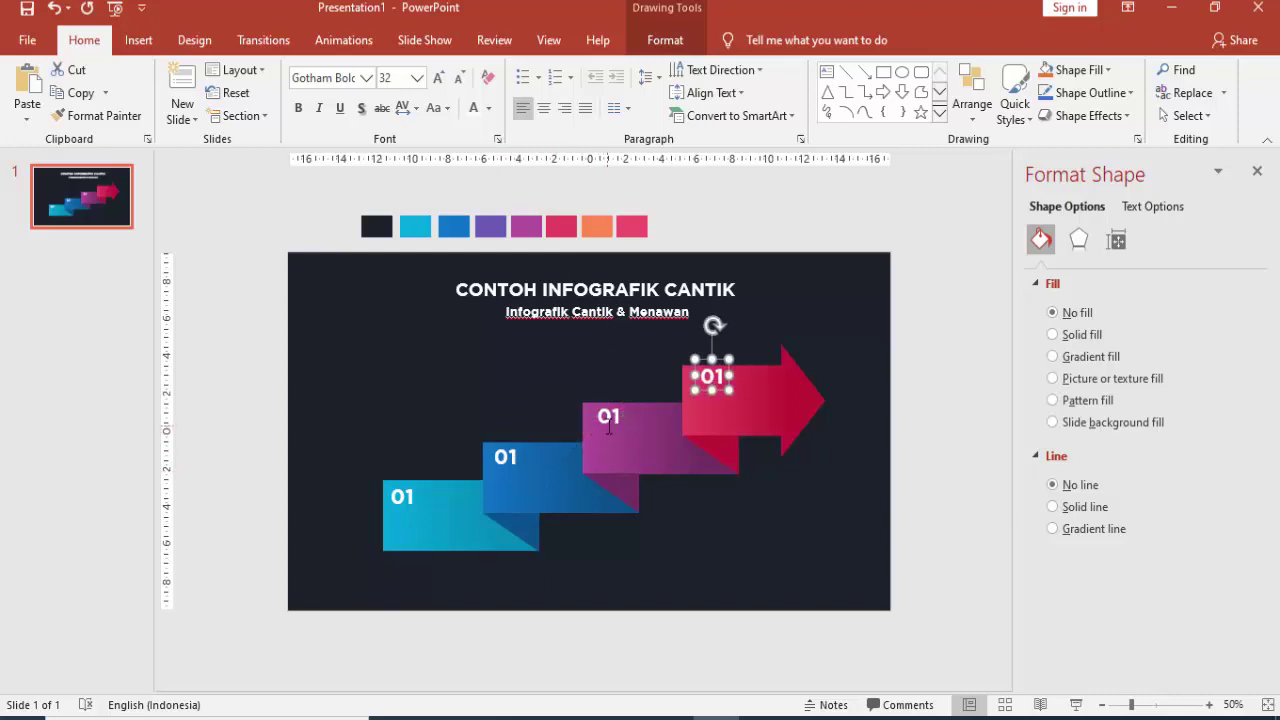
click(503, 451)
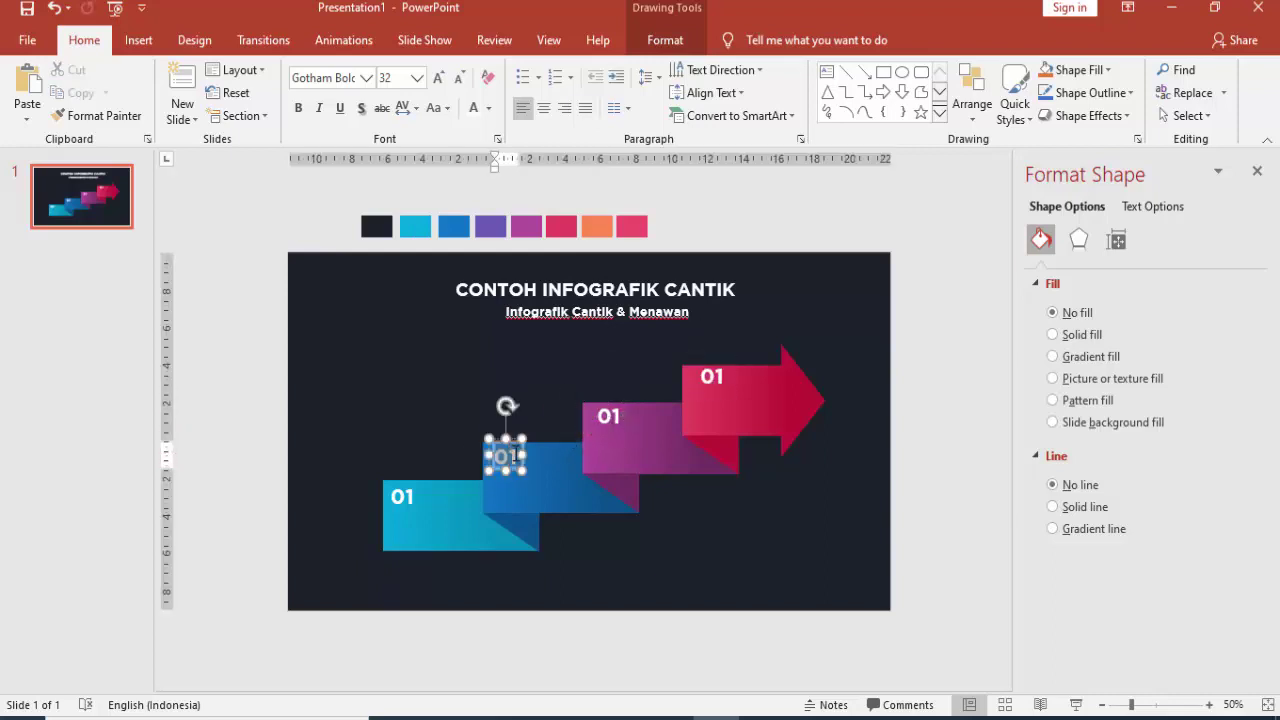
double_click(508, 455)
text(02)
click(640, 417)
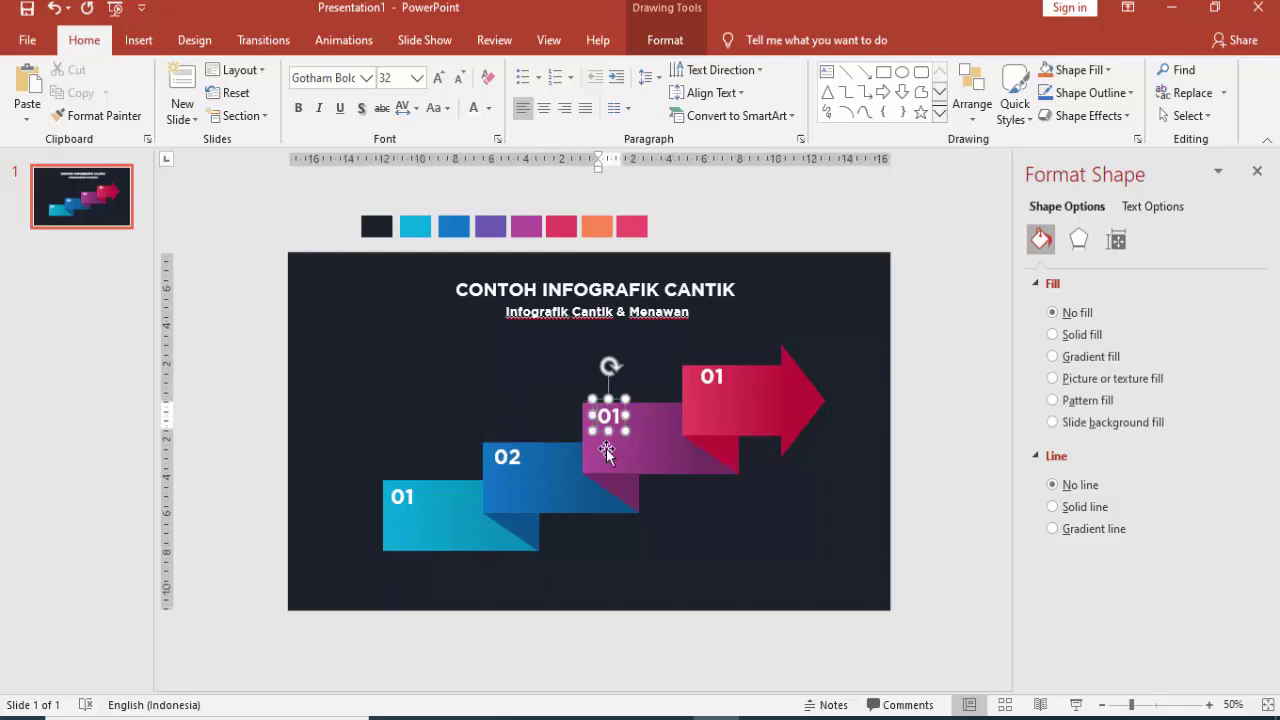
text(03)
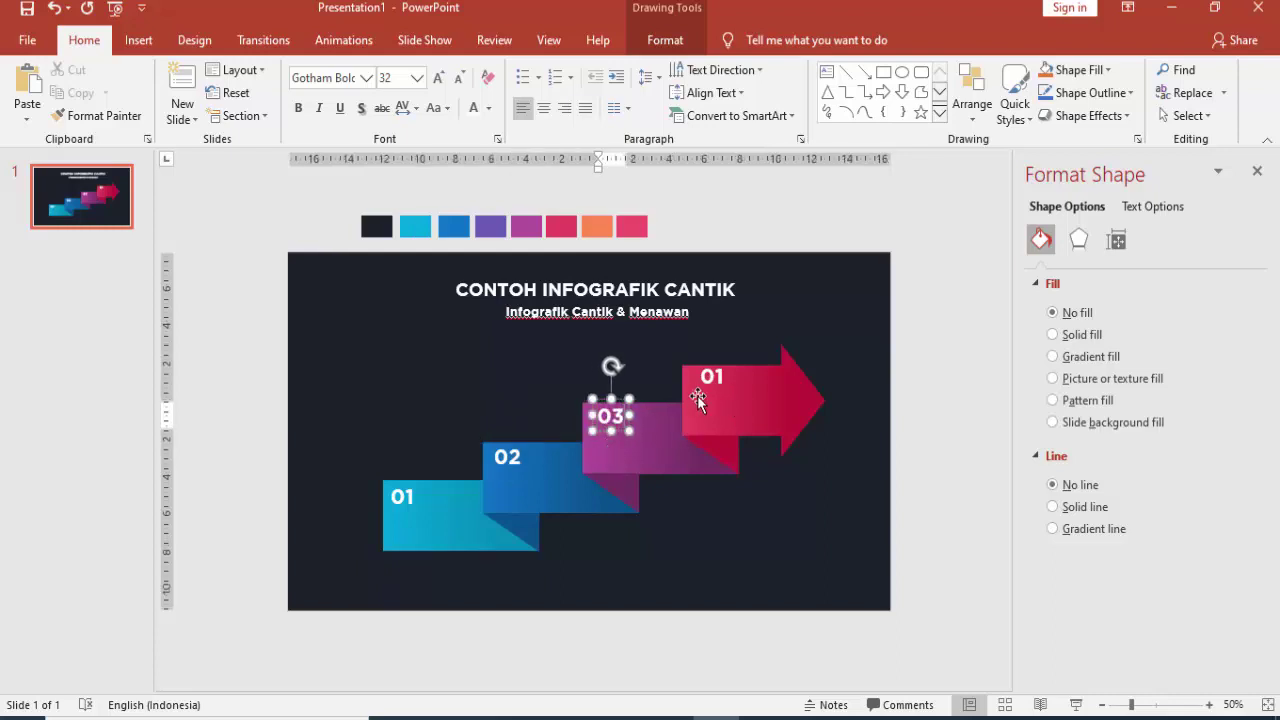
click(698, 393)
text(0)
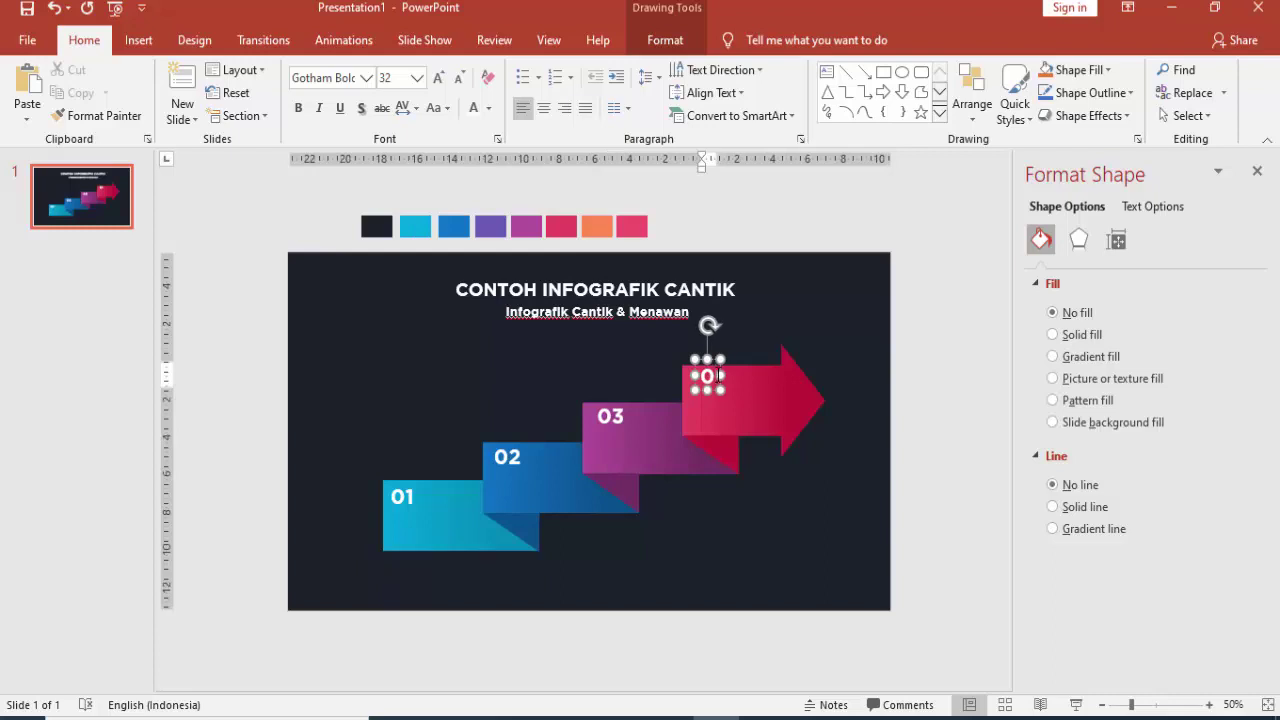
text(4)
- Align the 04, 03 and 02 labels neatly on their blocks
click(910, 321)
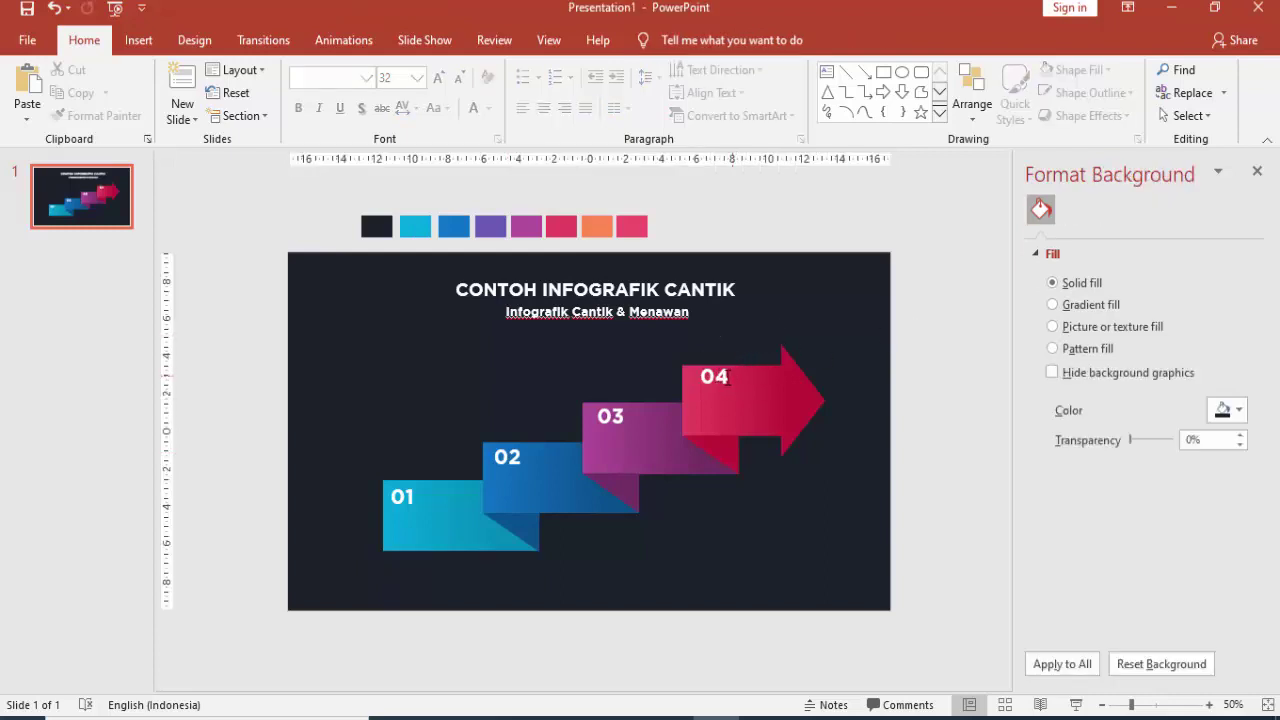
click(716, 378)
drag(726, 386, 712, 390)
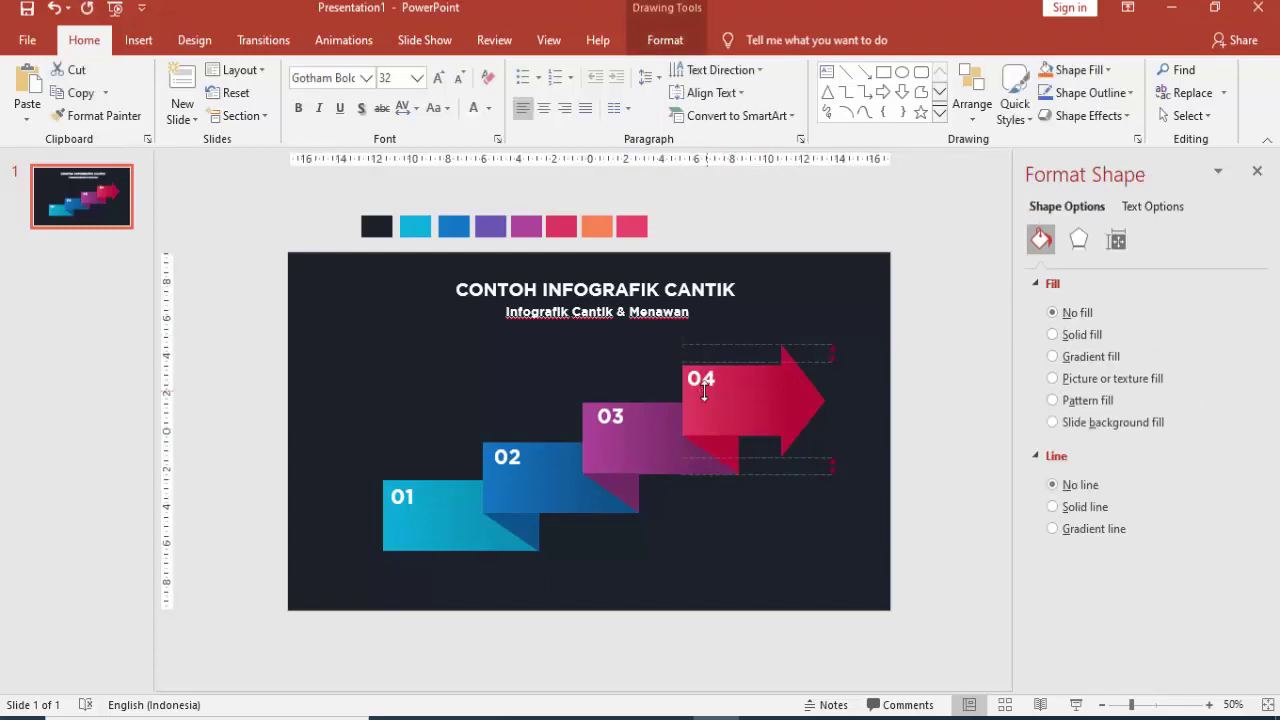
drag(622, 432, 614, 433)
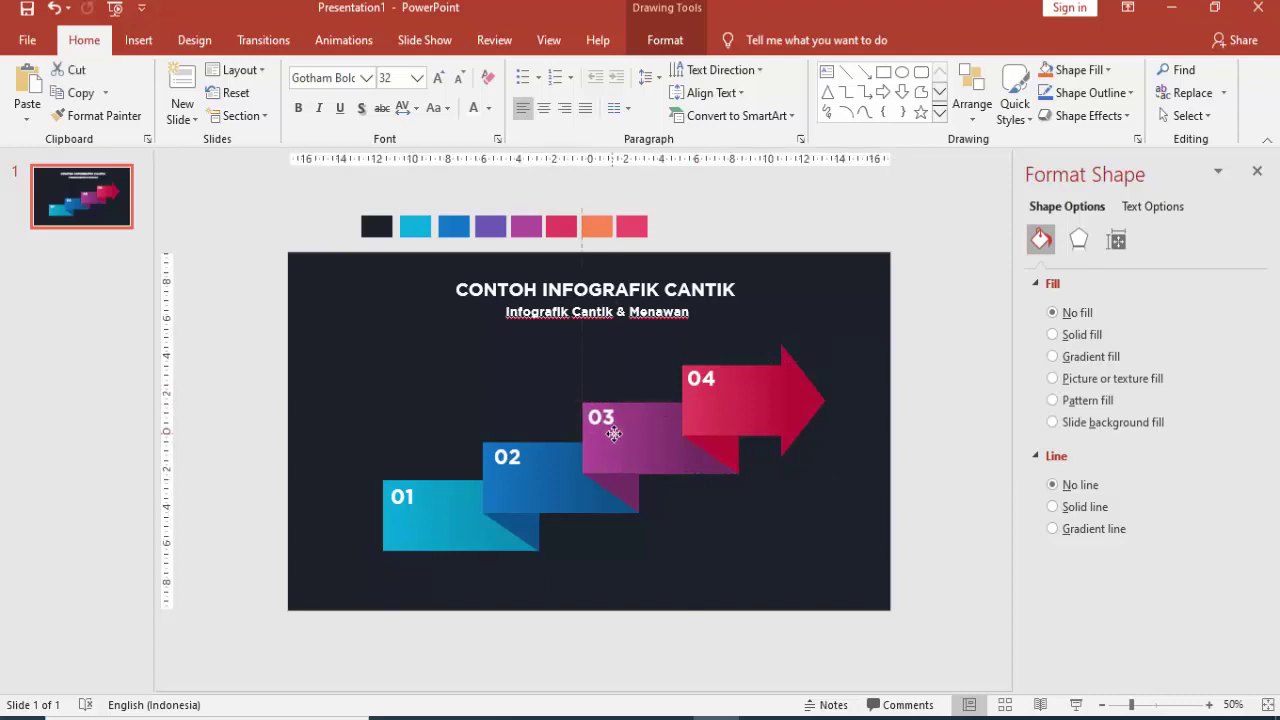
drag(512, 467, 507, 469)
click(449, 375)
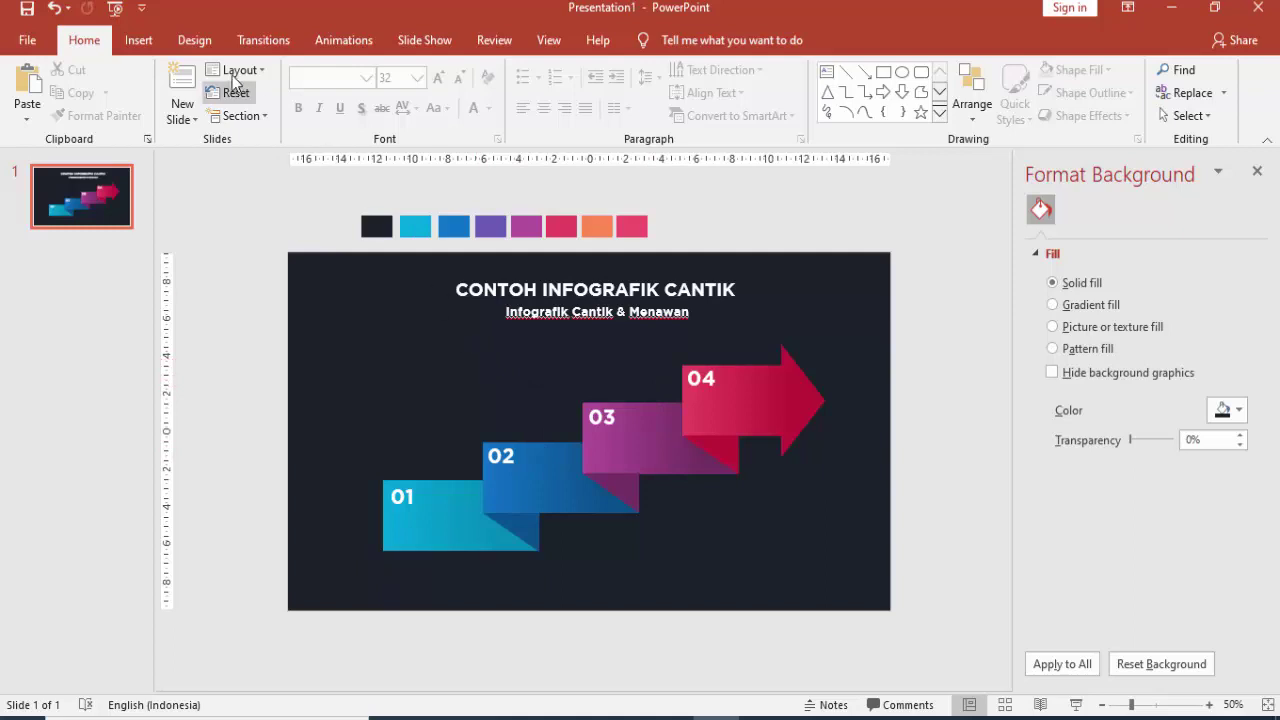
- Draw a text box left of the arrows and fill it with =rand() text, keeping one paragraph
click(138, 40)
click(711, 80)
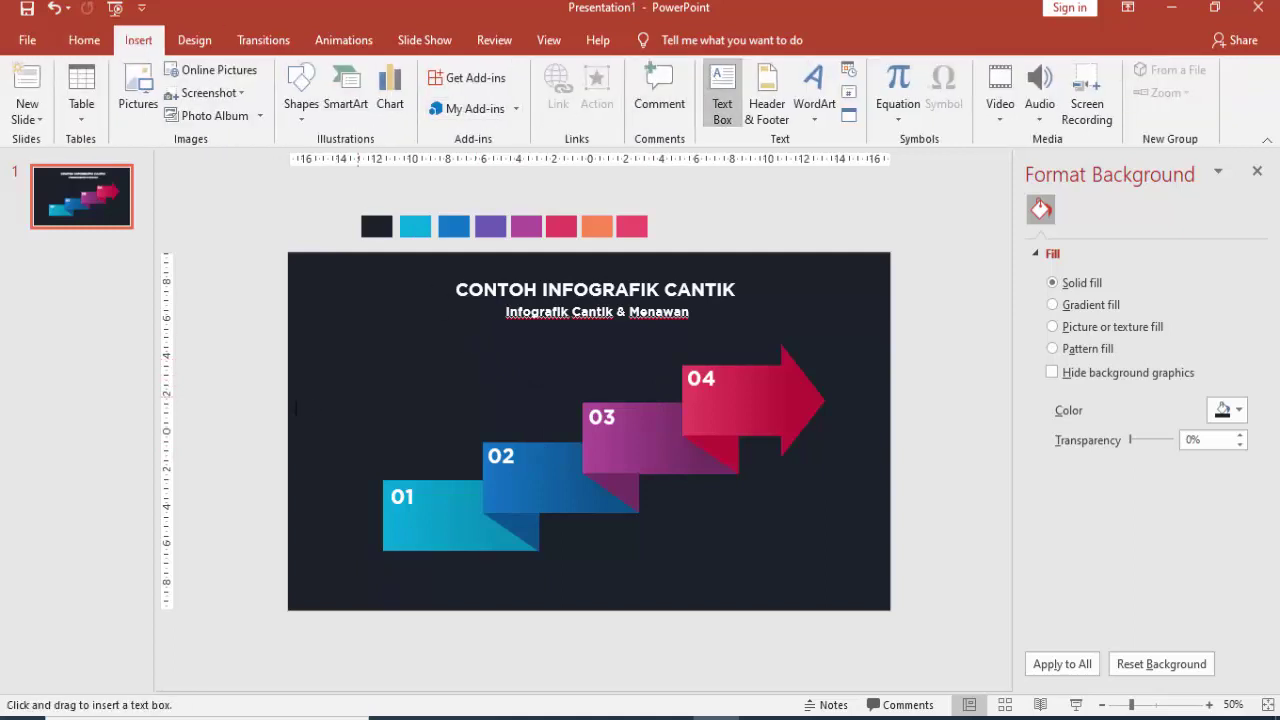
drag(307, 360, 440, 400)
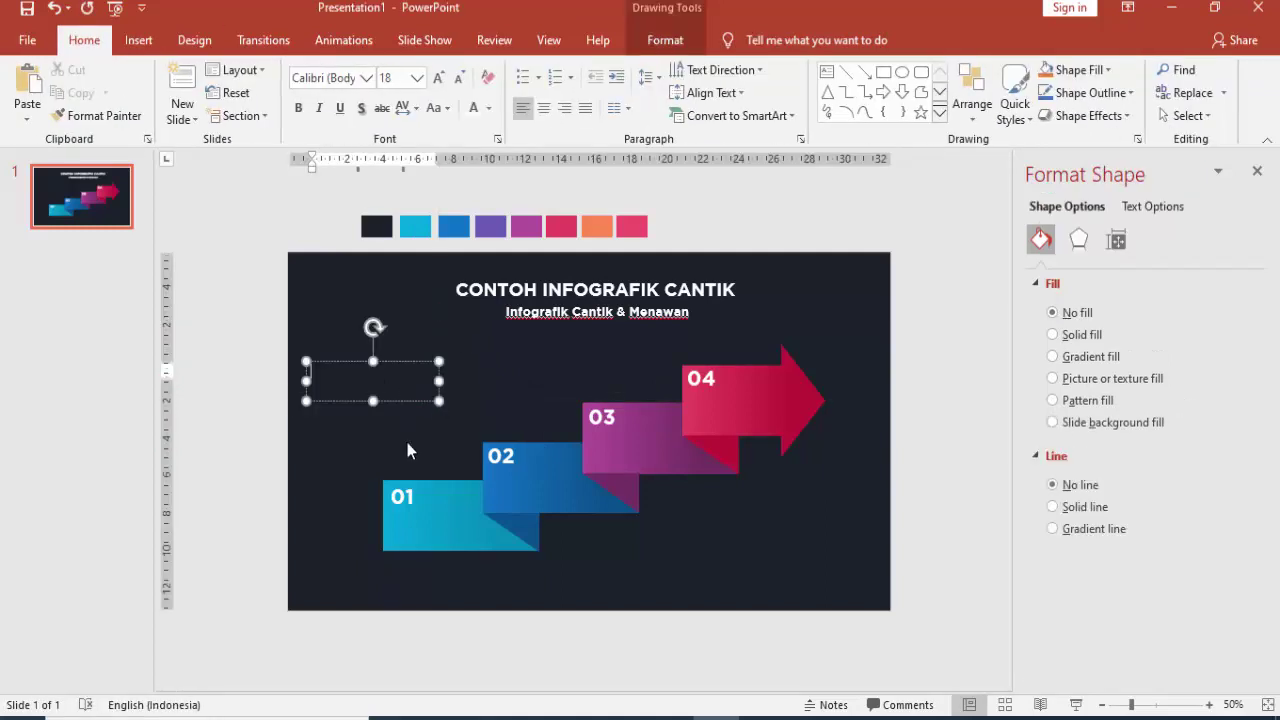
text(=rand())
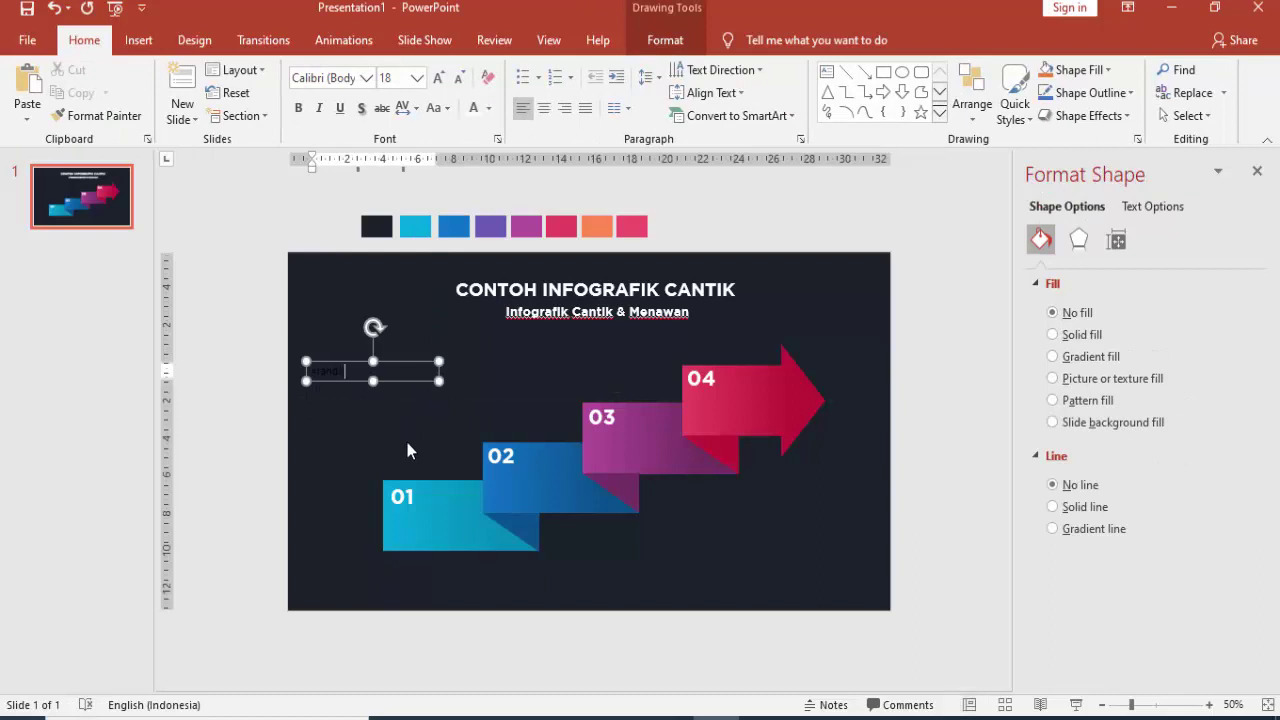
key(Return)
drag(424, 333, 448, 660)
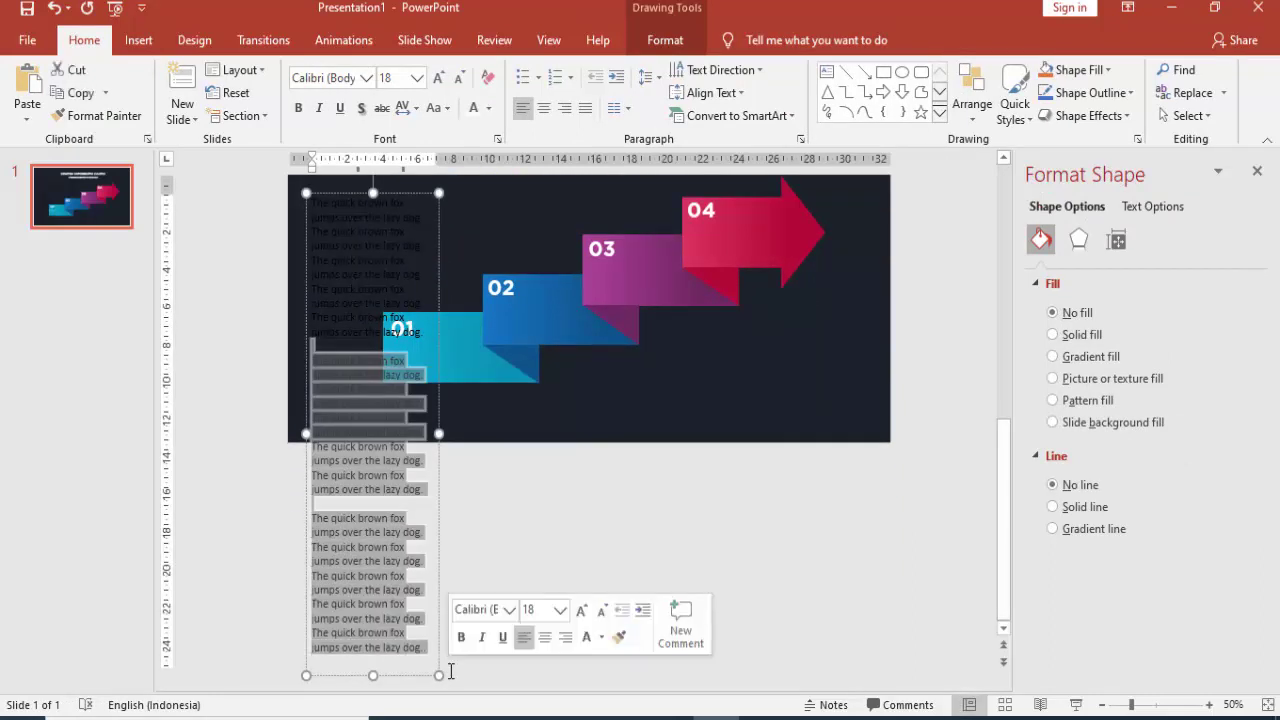
key(Delete)
- Set the sample paragraph to Lato at 12 pt
click(439, 420)
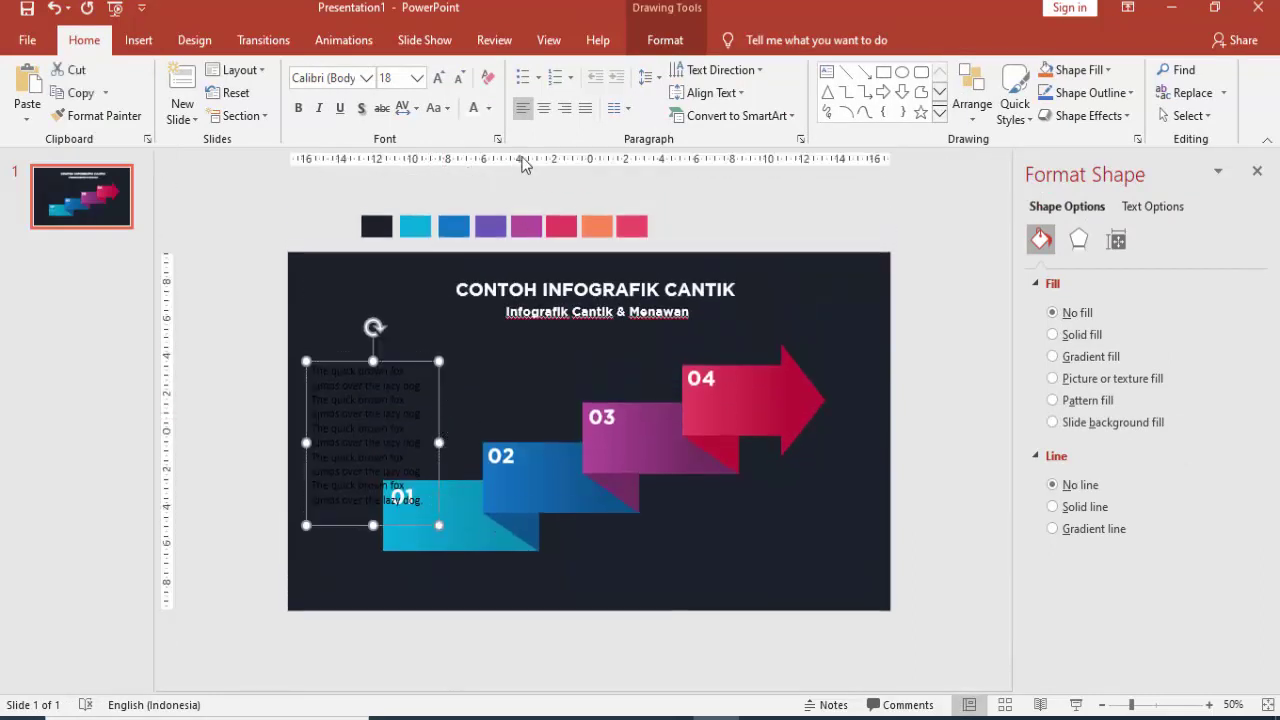
click(417, 78)
click(391, 194)
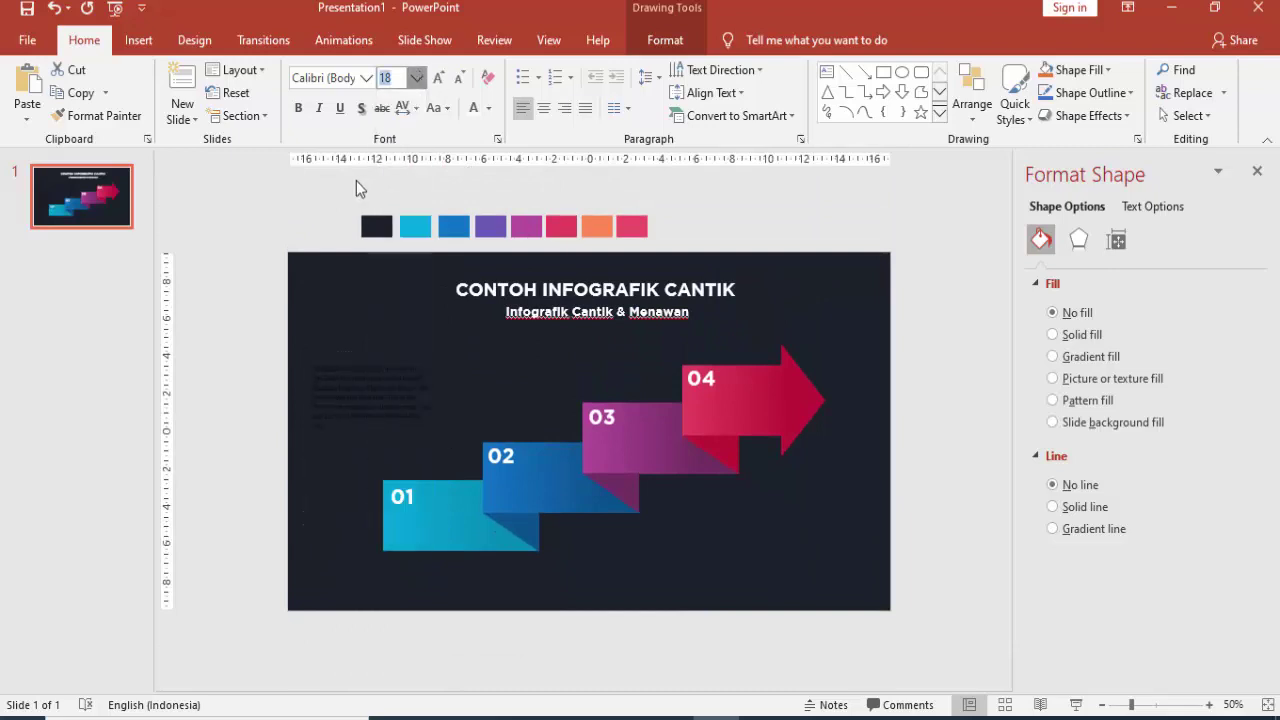
text(Lato)
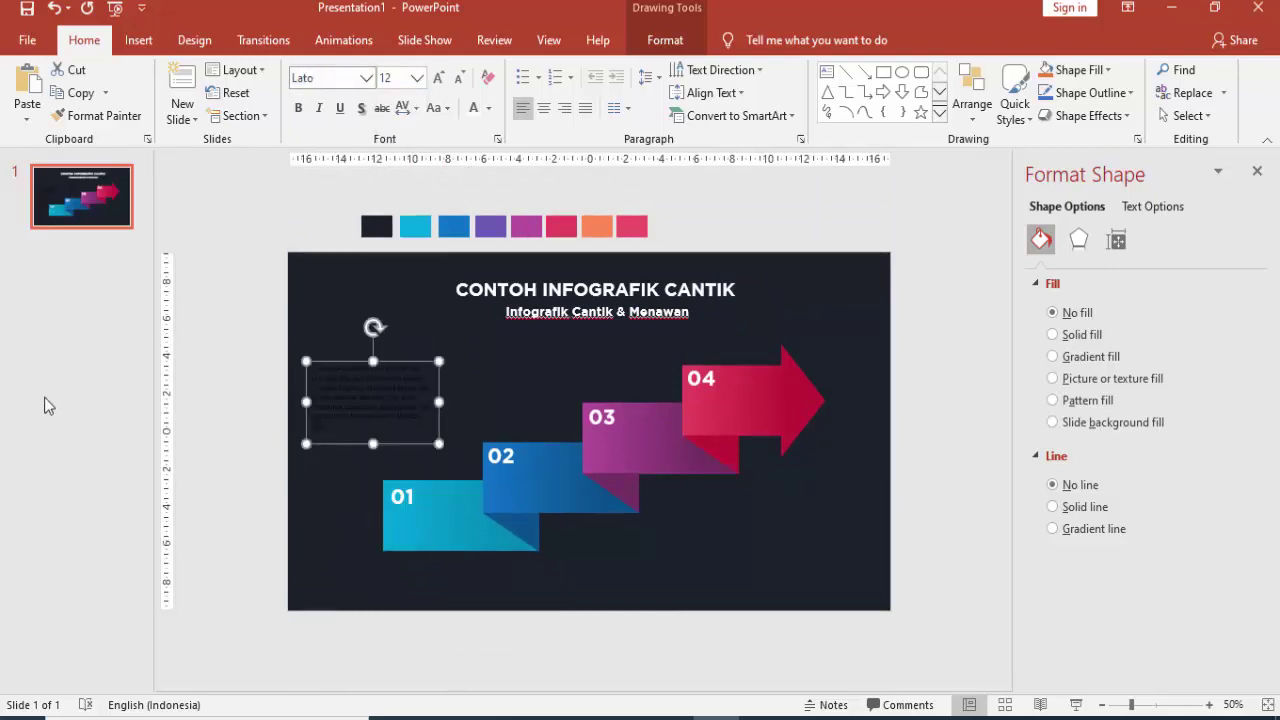
key(Return)
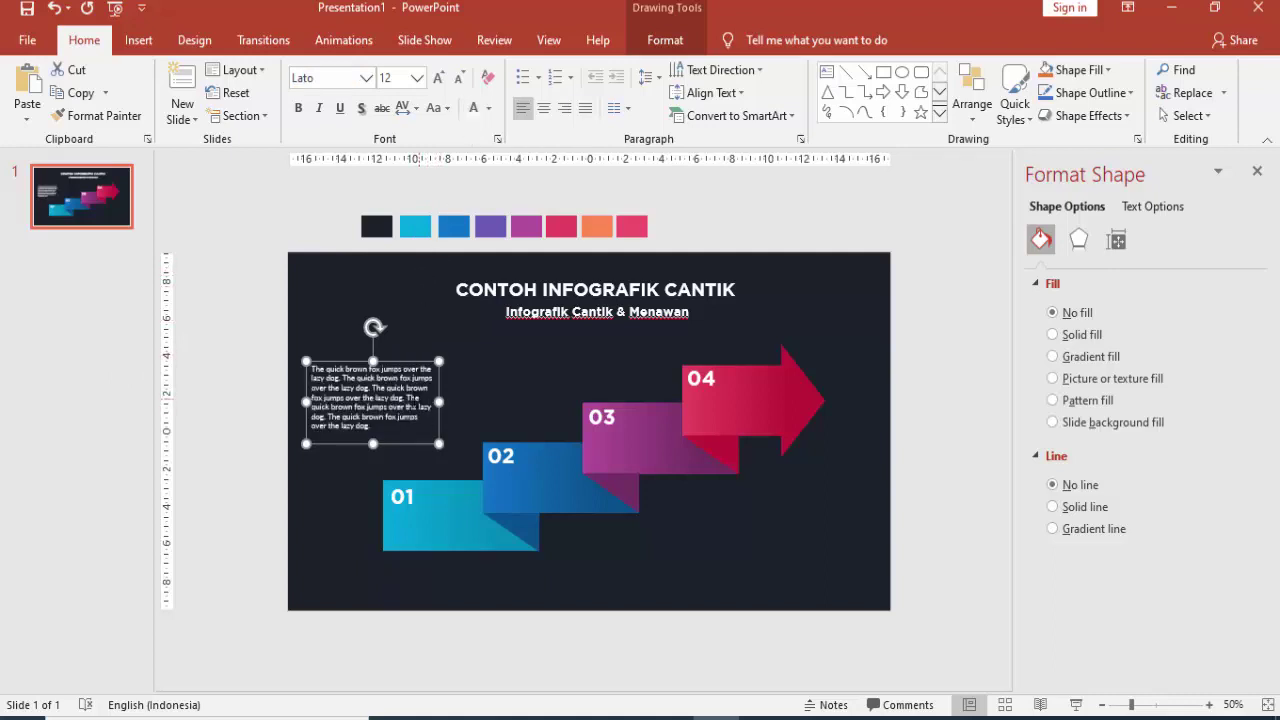
- Trim the paragraph's trailing sentences and move it above the 01 block
drag(370, 426, 420, 399)
key(BackSpace)
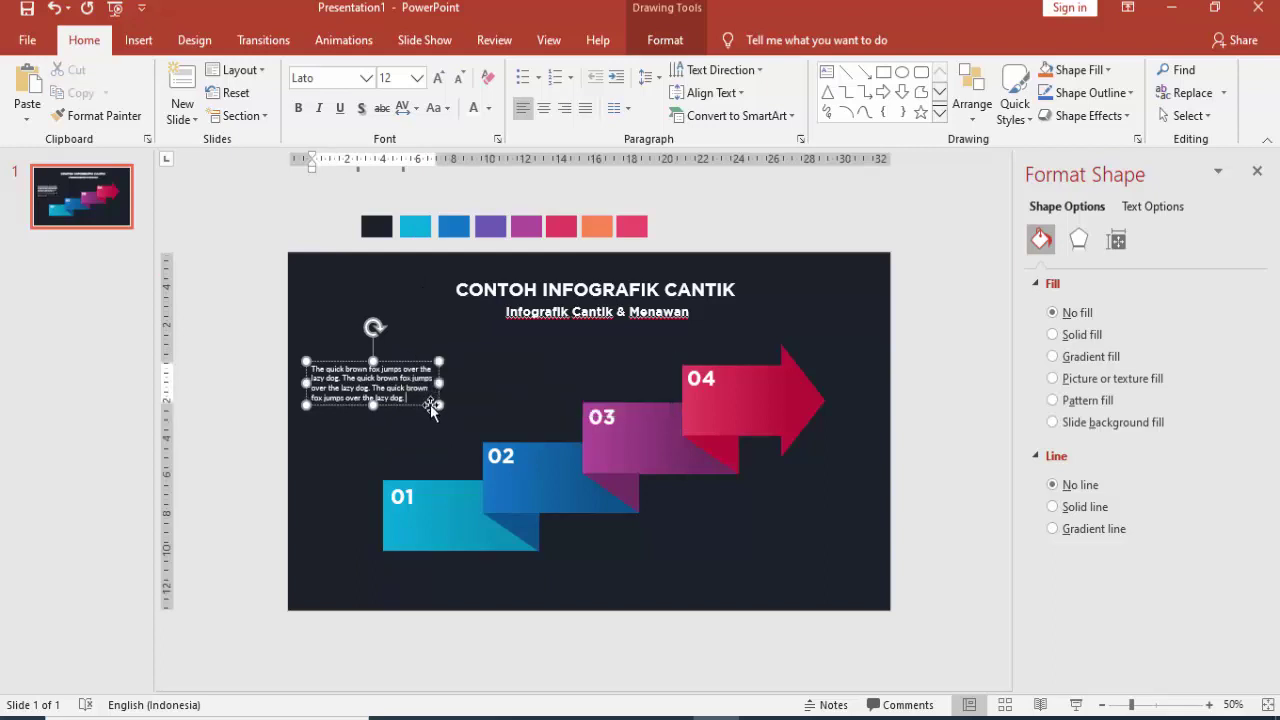
mouse_move(440, 380)
mouse_down()
mouse_move(494, 424)
mouse_move(476, 430)
mouse_move(460, 389)
mouse_up()
click(531, 322)
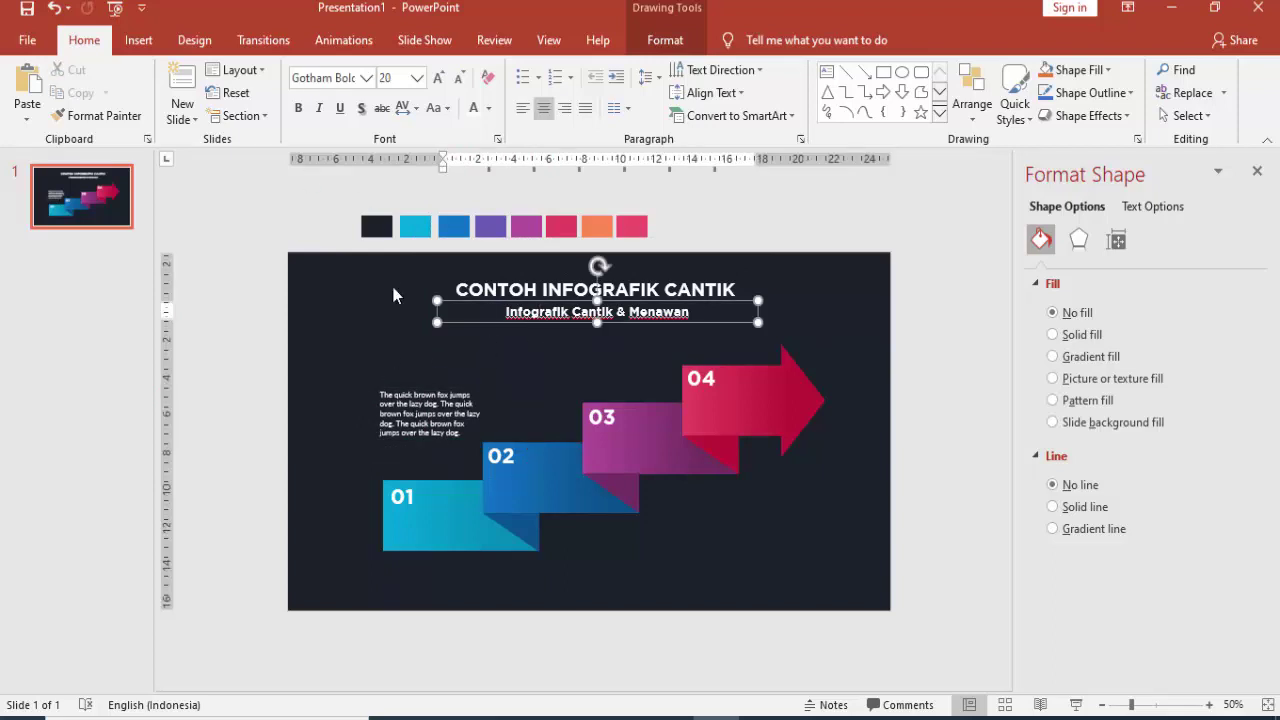
- Add a text box above the paragraph with the heading 'Judul Disini'
click(137, 40)
click(722, 95)
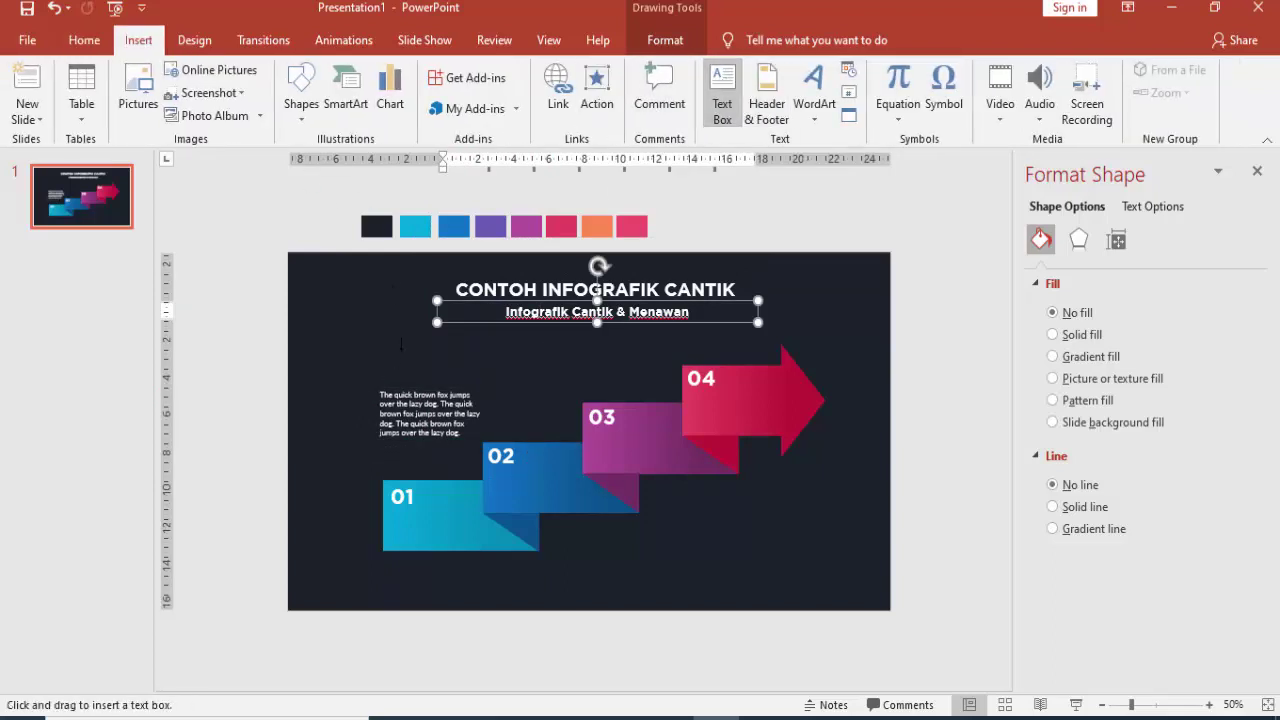
click(382, 370)
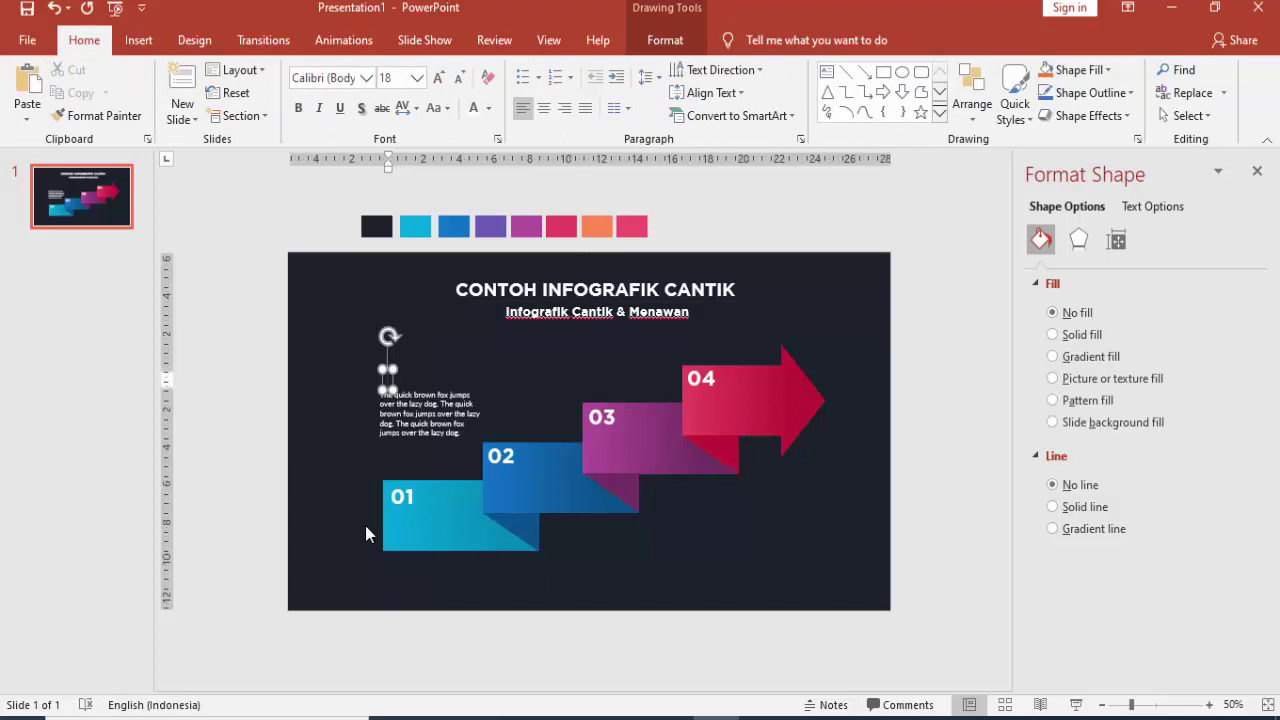
text(Judul)
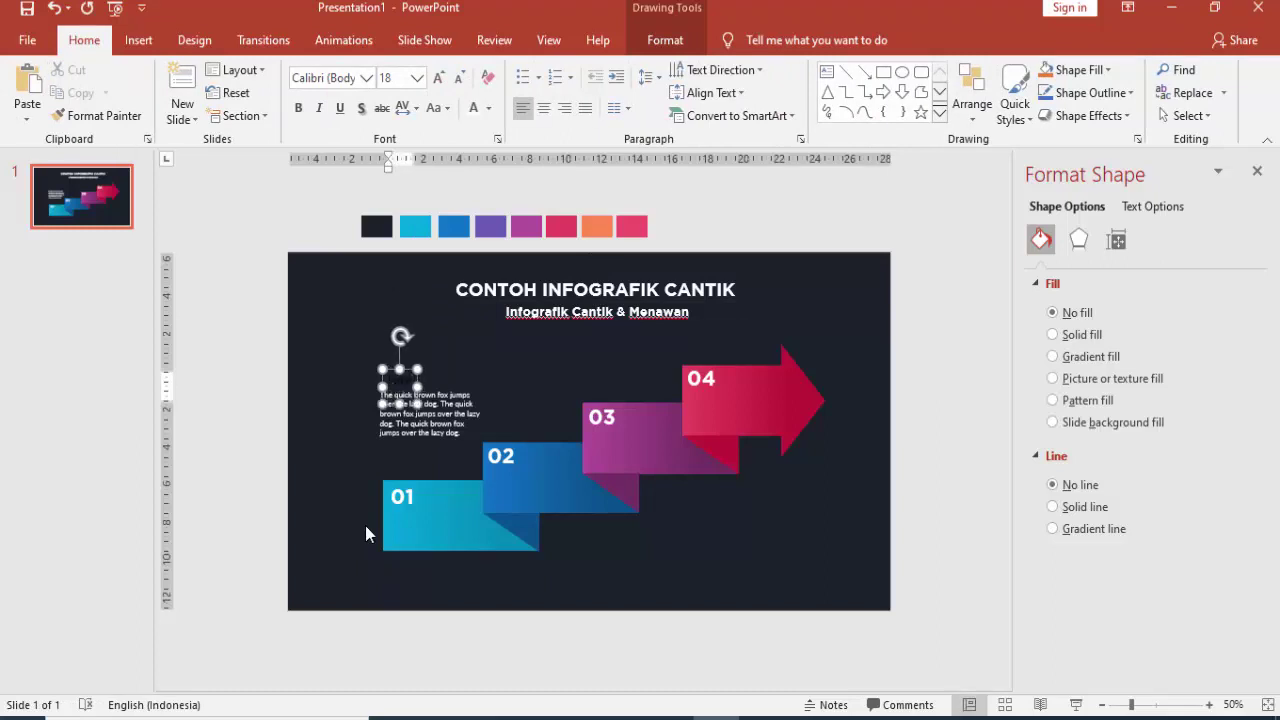
key(BackSpace)
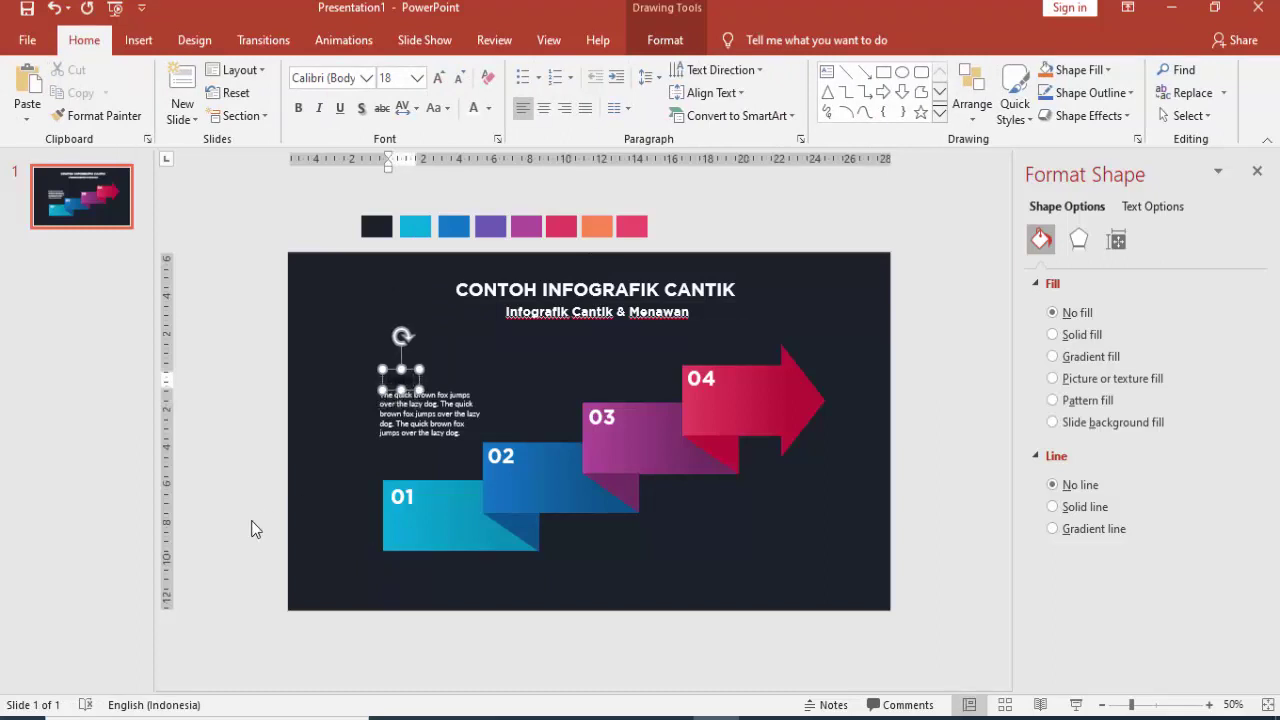
text(Judul)
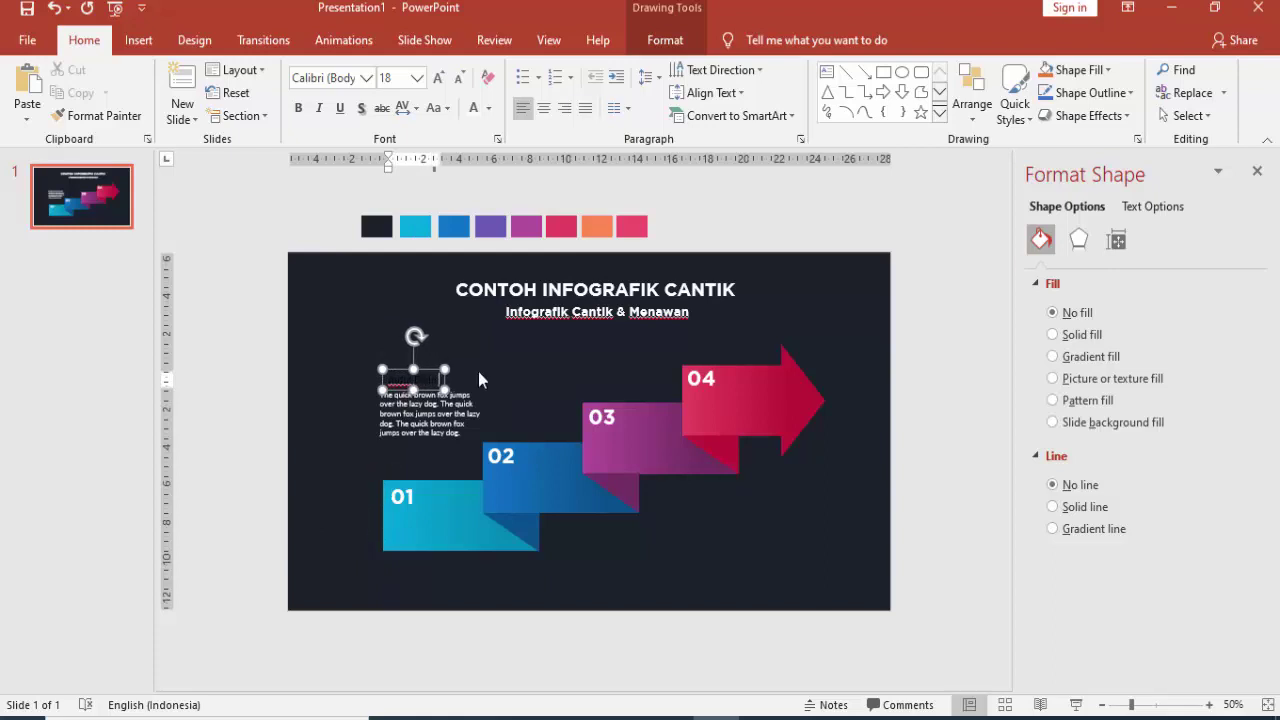
click(495, 375)
click(438, 376)
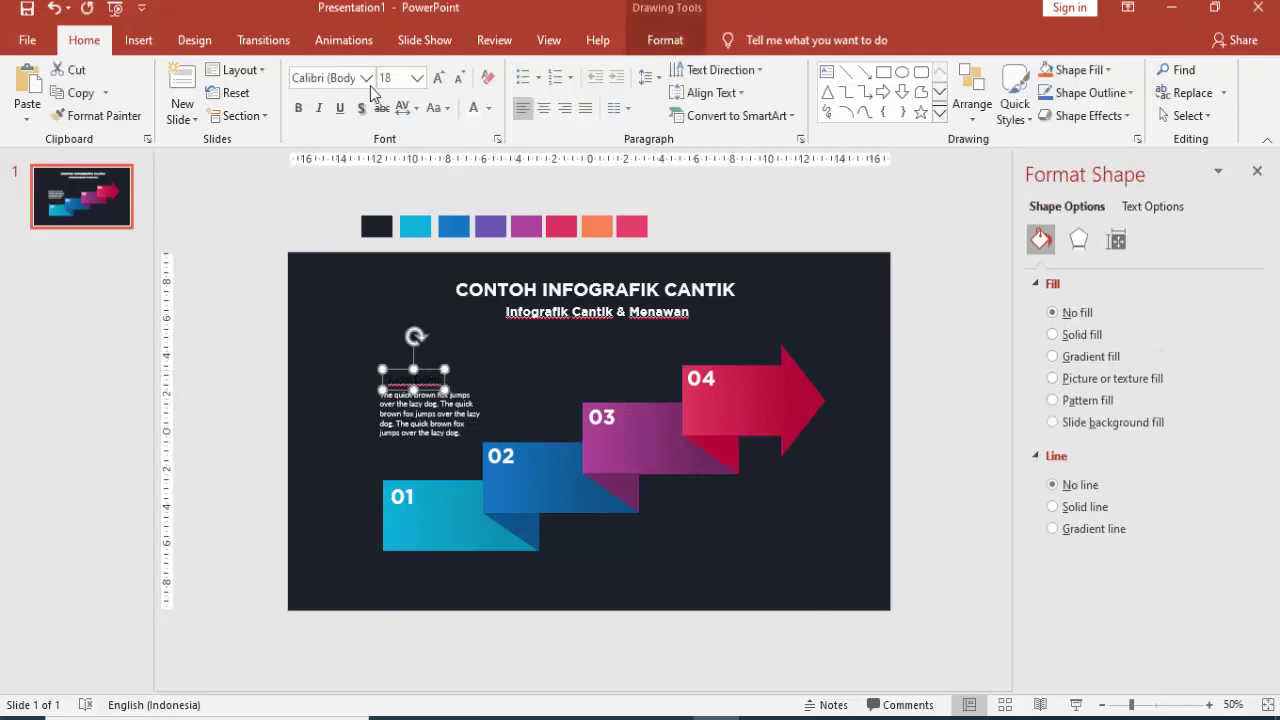
- Make the heading Lato, bold and white, and nudge it into place above the paragraph
click(366, 77)
click(333, 192)
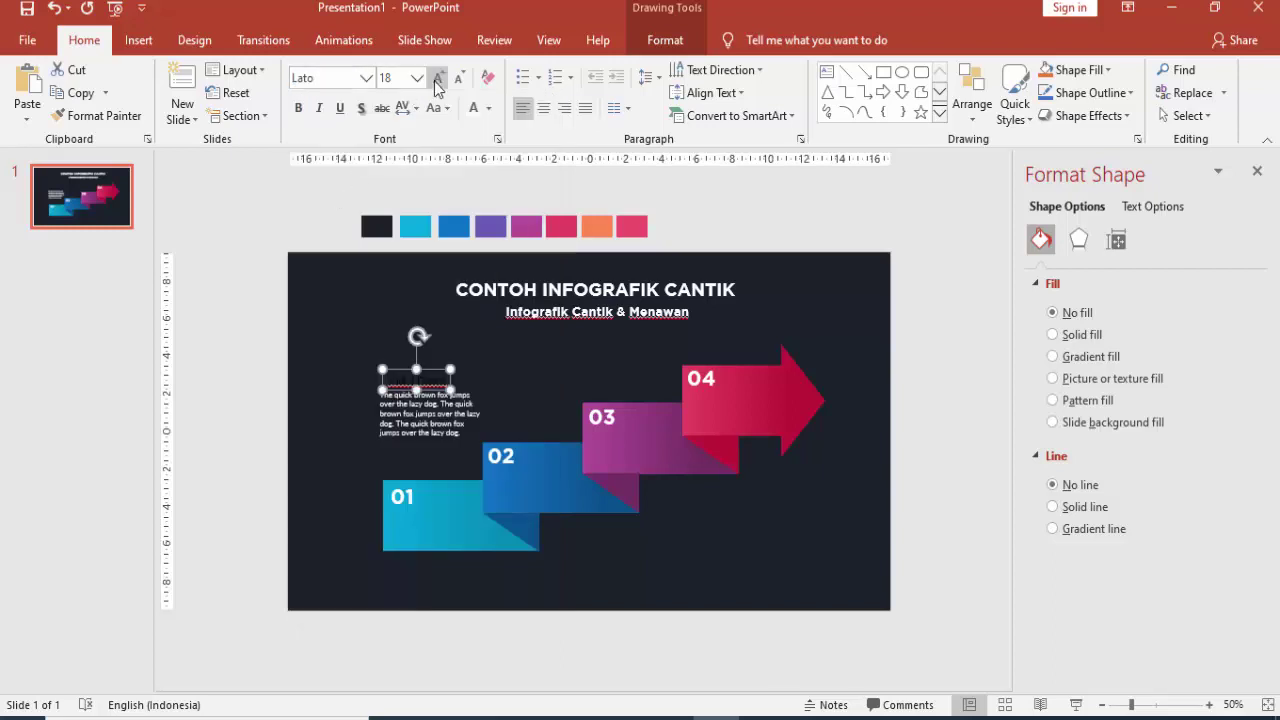
click(297, 108)
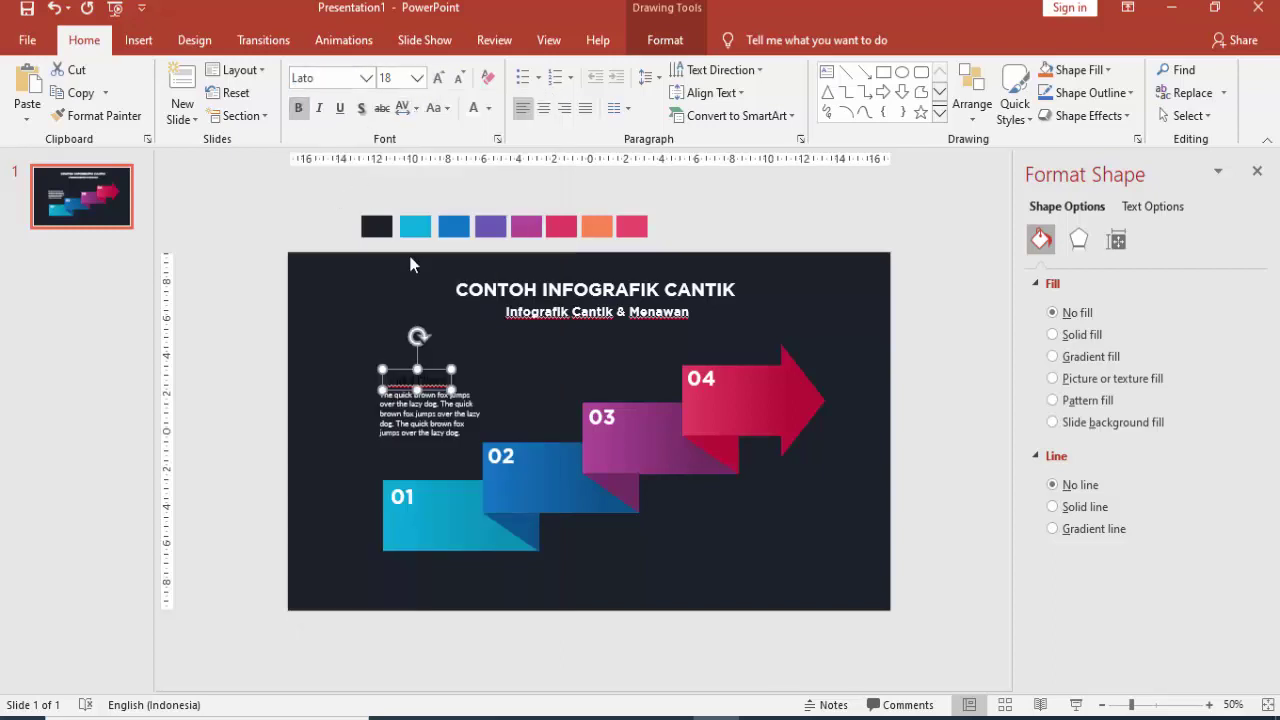
click(474, 107)
scroll(452, 335, up, 2)
drag(400, 383, 392, 379)
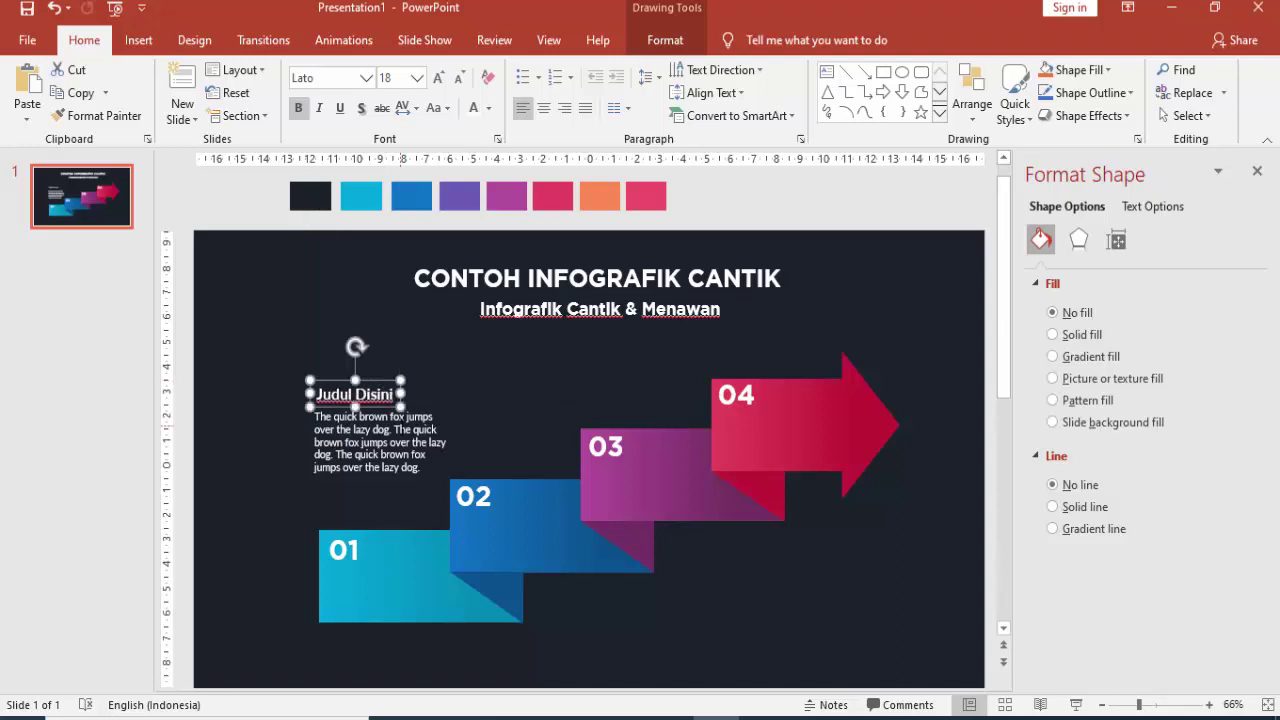
click(408, 427)
key(Escape)
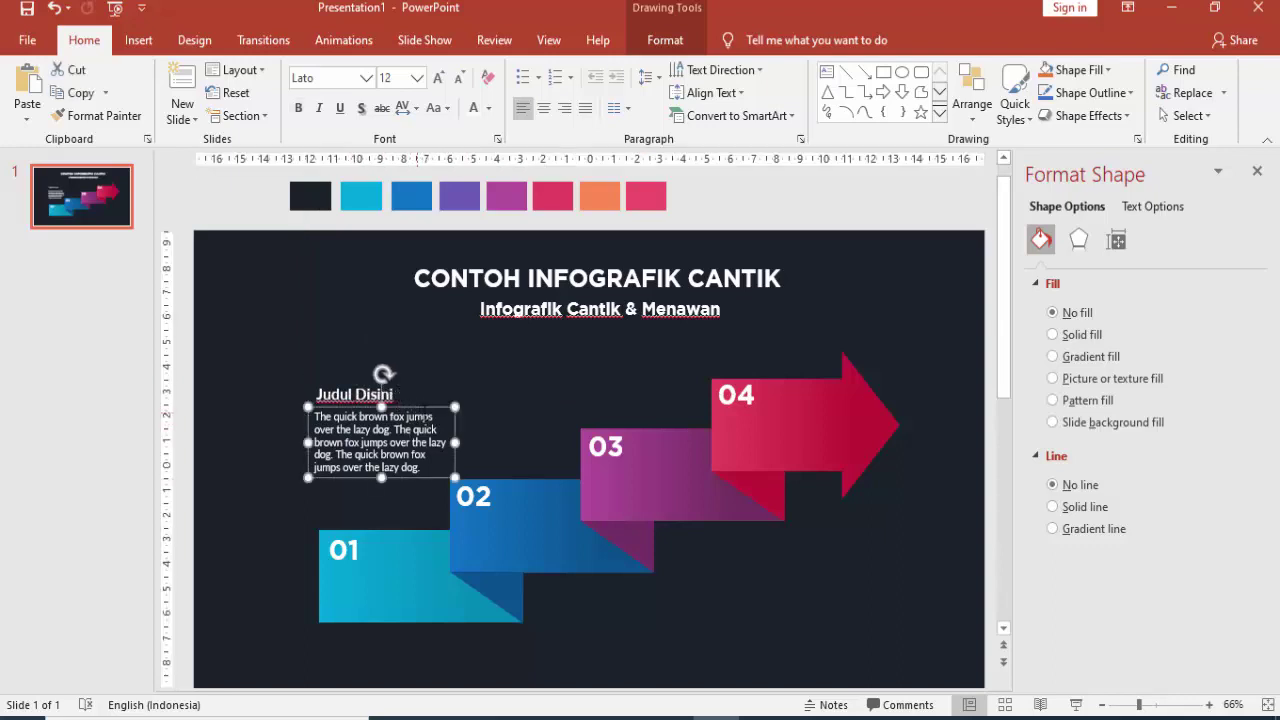
- Copy the sample paragraph onto the 01 block, trim it, and duplicate it for blocks 03 and 04
ctrl+drag(435, 437, 449, 594)
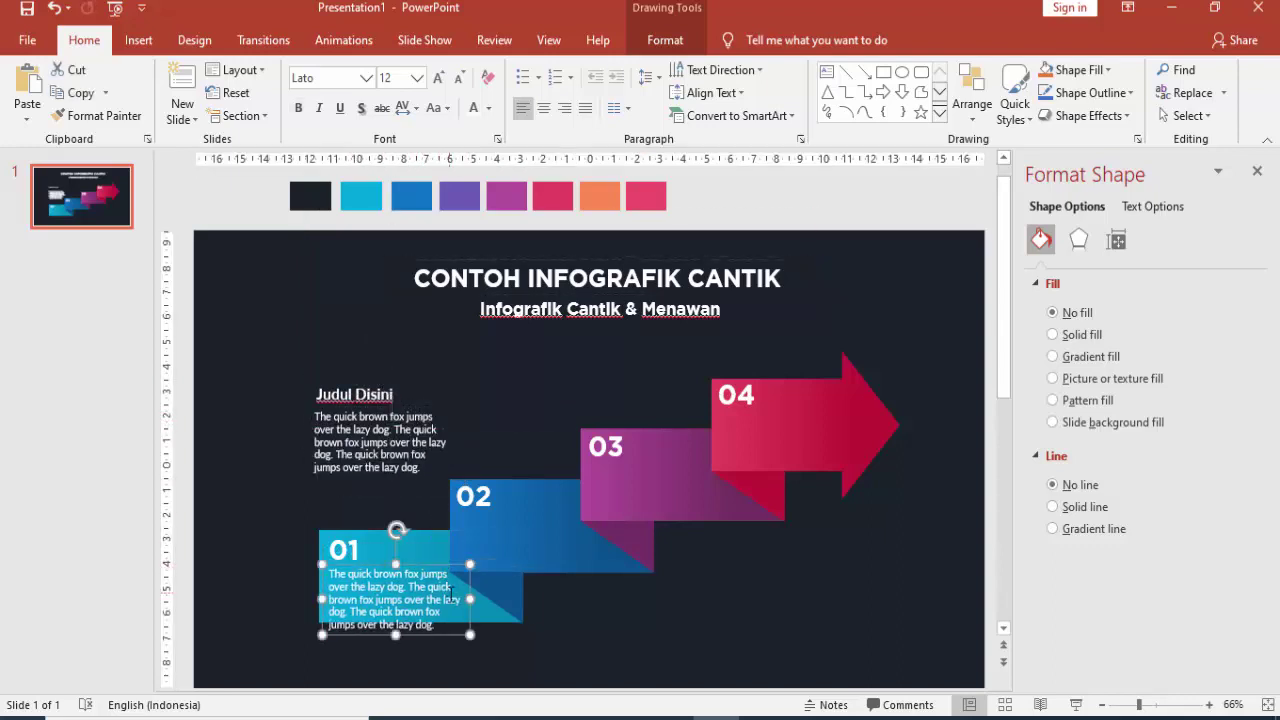
mouse_move(410, 588)
mouse_down()
mouse_move(440, 626)
mouse_move(450, 596)
mouse_move(436, 607)
mouse_up()
key(Delete)
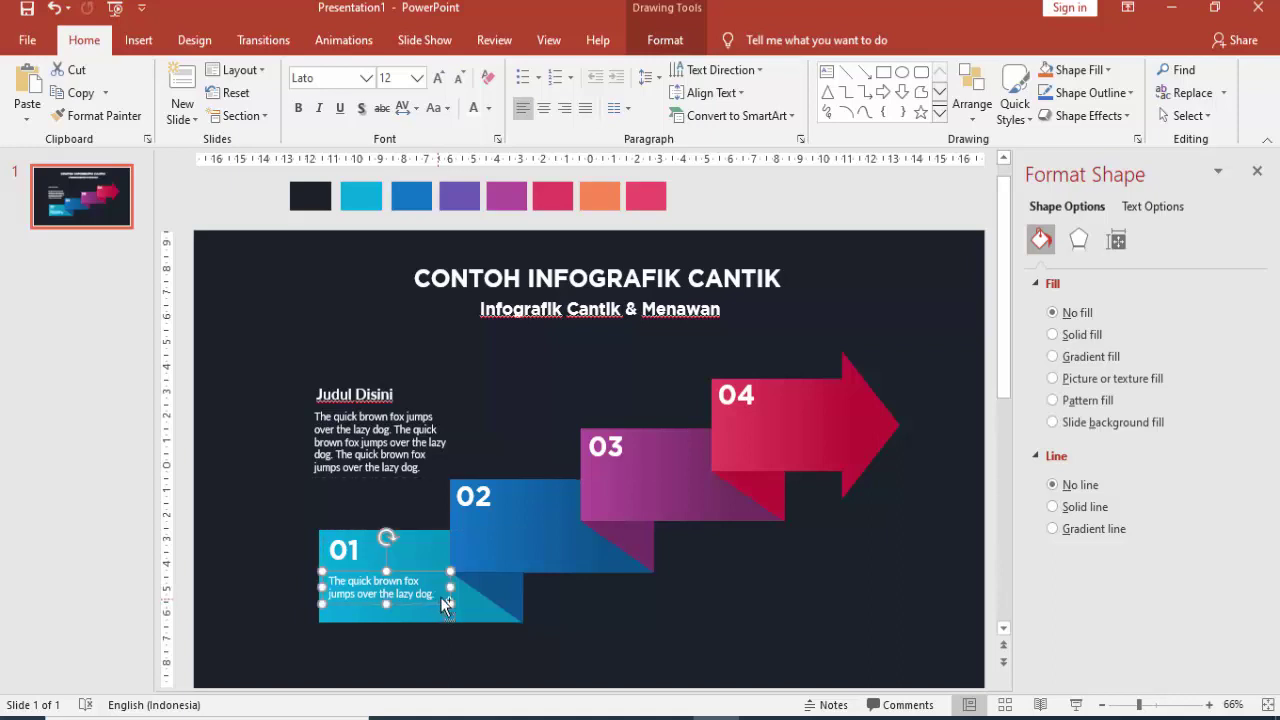
mouse_move(436, 604)
mouse_down()
mouse_move(430, 590)
mouse_move(554, 413)
mouse_up()
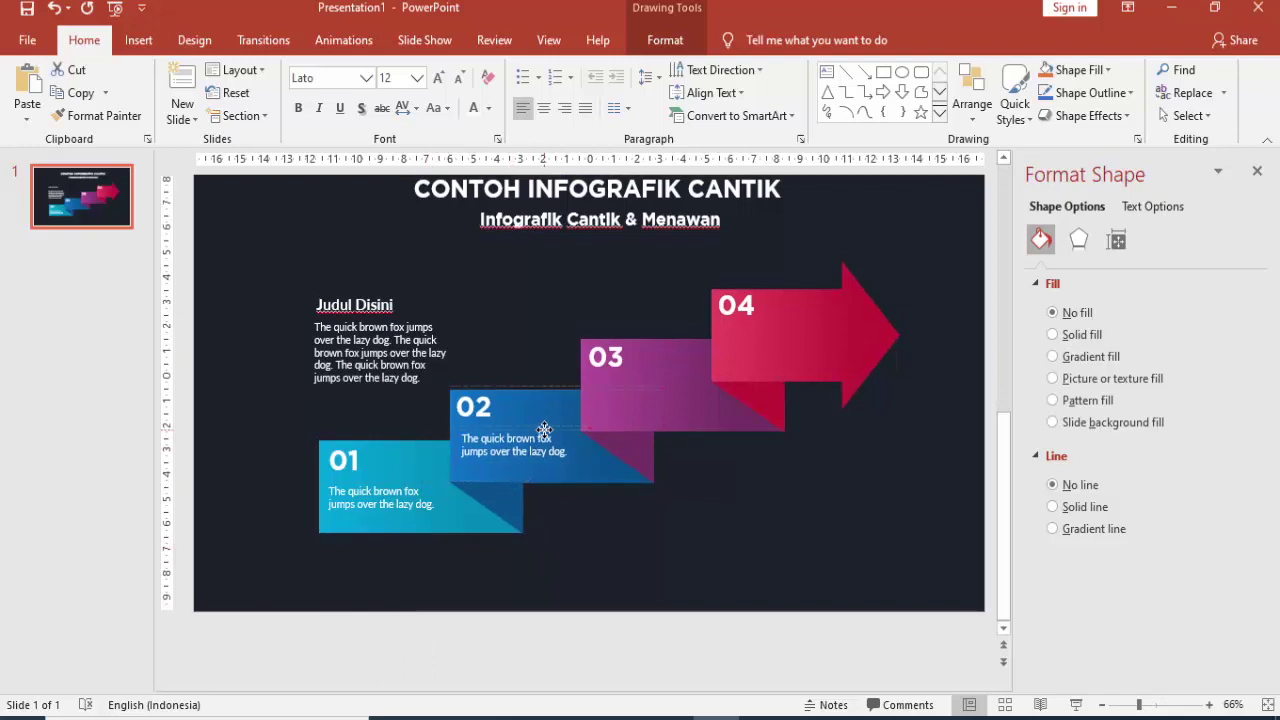
scroll(543, 431, up, 1)
key(ctrl+d)
key(ctrl+d)
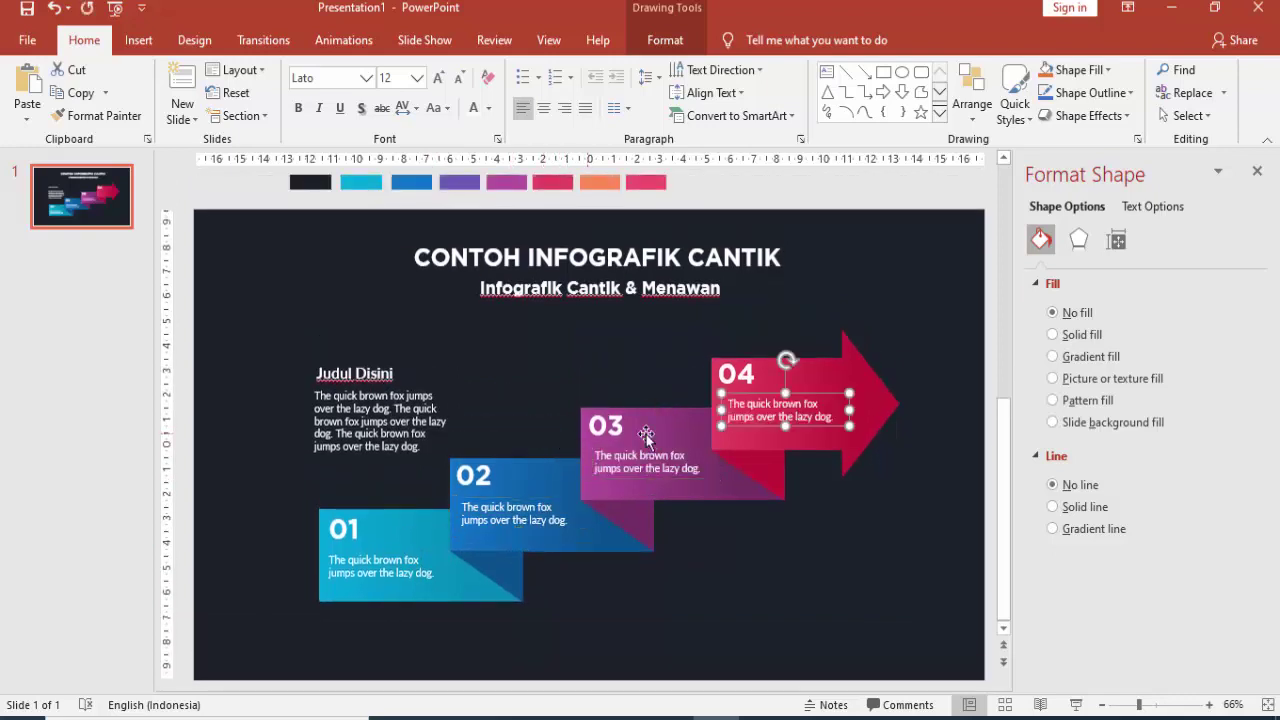
- Place copies of the Judul Disini title-and-body caption above step 03 and beside the 04 arrow
click(436, 408)
shift+click(355, 373)
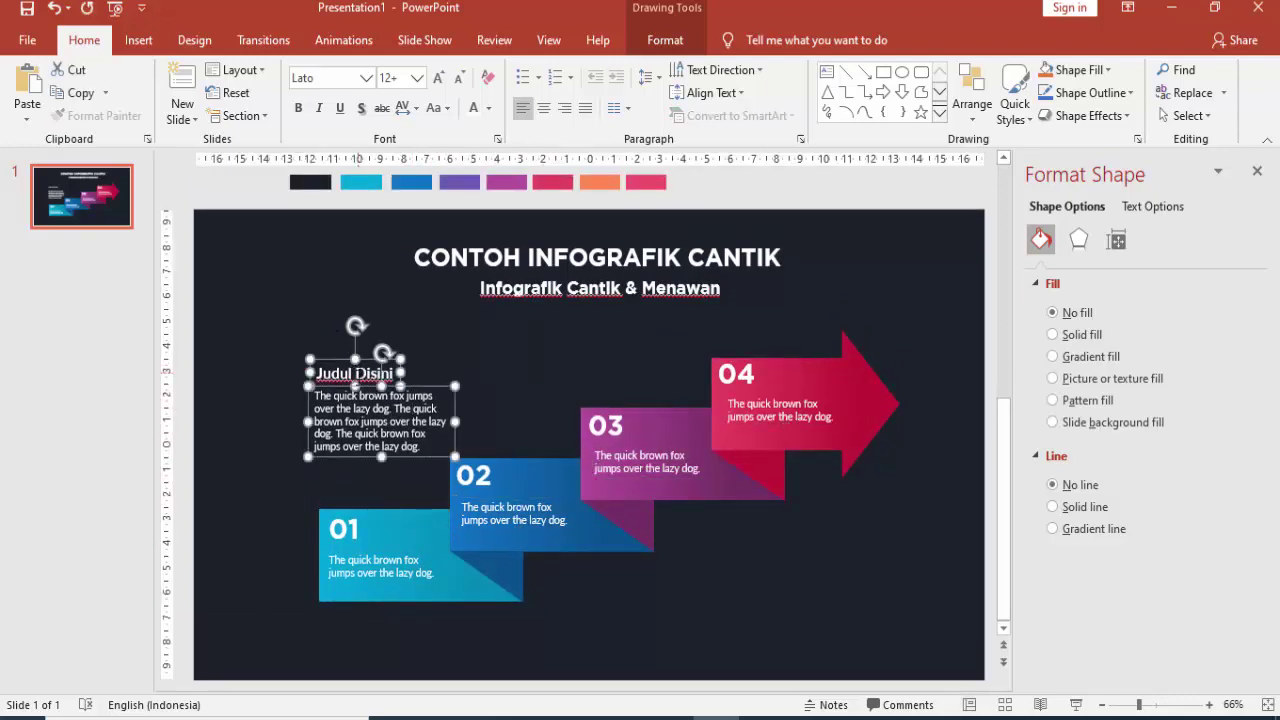
drag(368, 393, 562, 348)
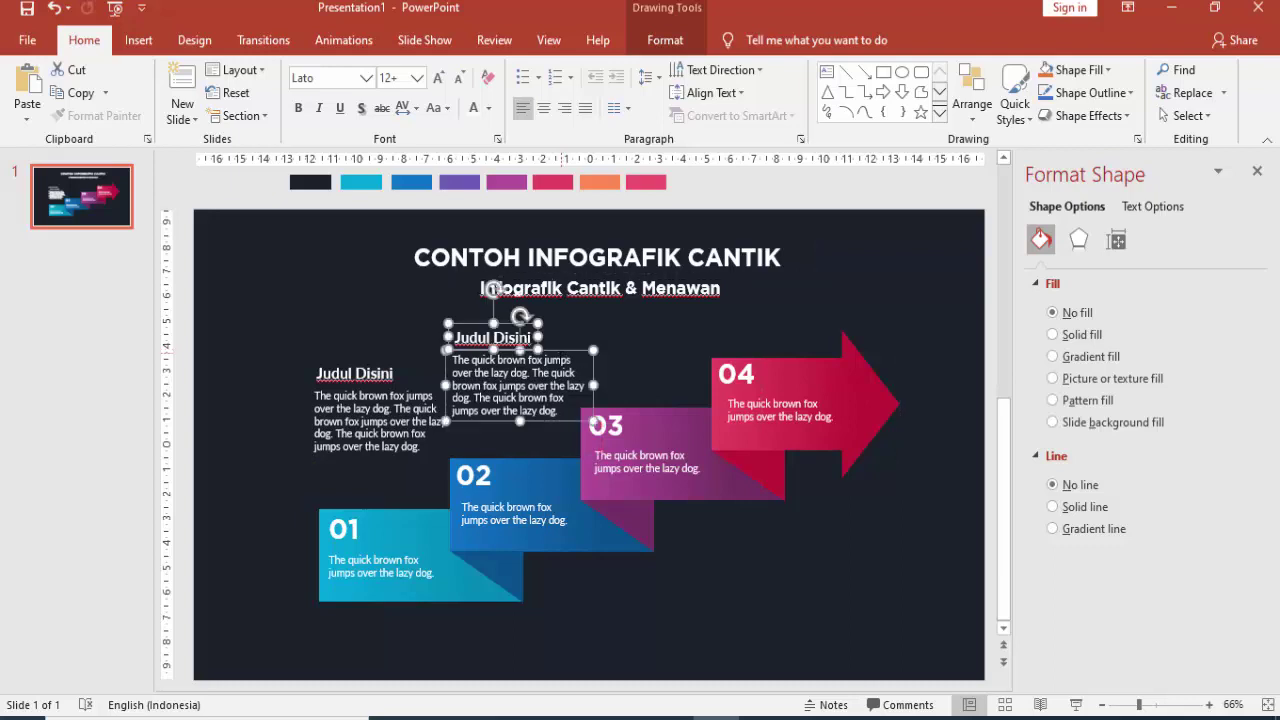
mouse_move(563, 348)
mouse_down()
mouse_move(697, 314)
mouse_move(787, 543)
mouse_move(864, 561)
mouse_move(807, 361)
mouse_up()
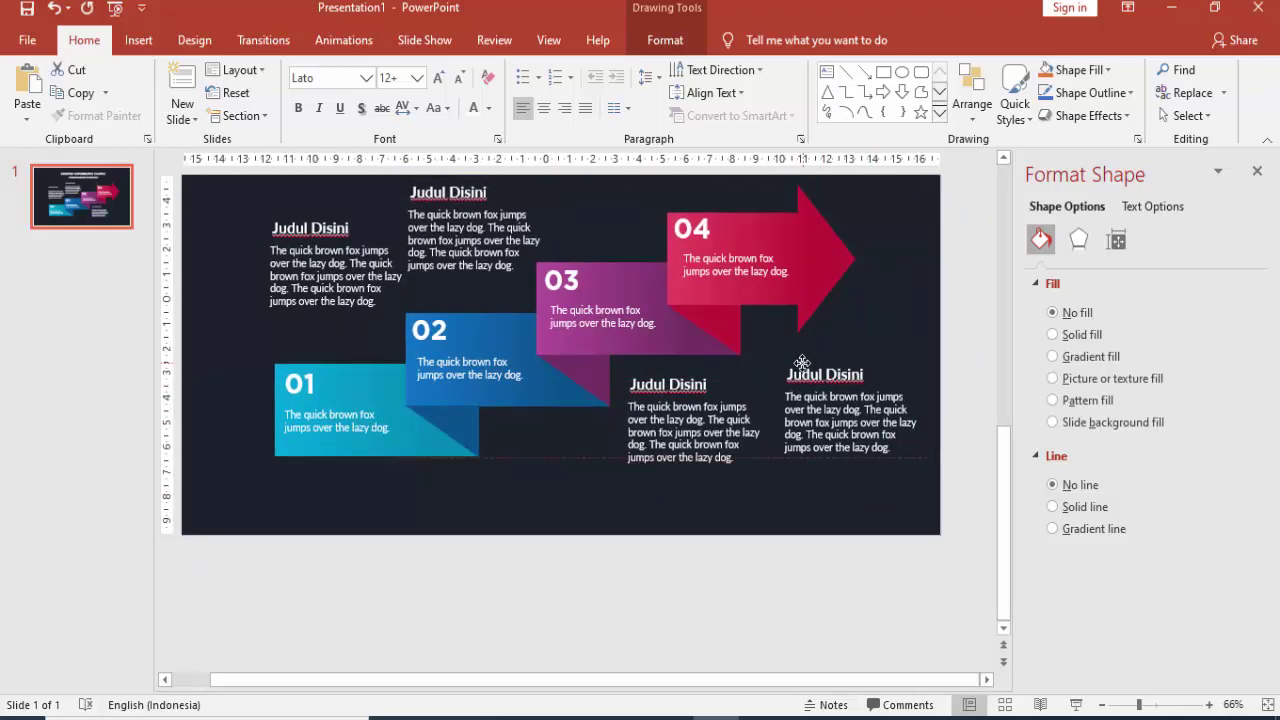
drag(801, 362, 790, 345)
scroll(790, 345, up, 2)
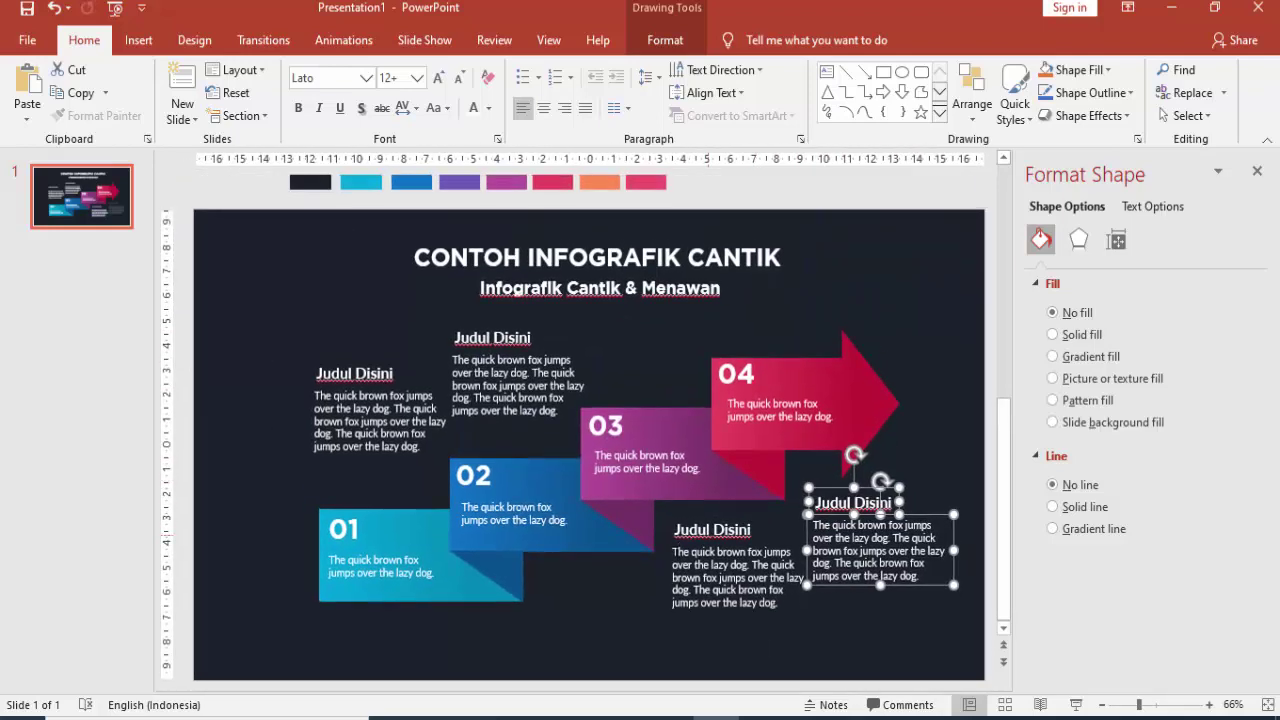
click(622, 599)
ctrl+scroll(622, 599, down, 2)
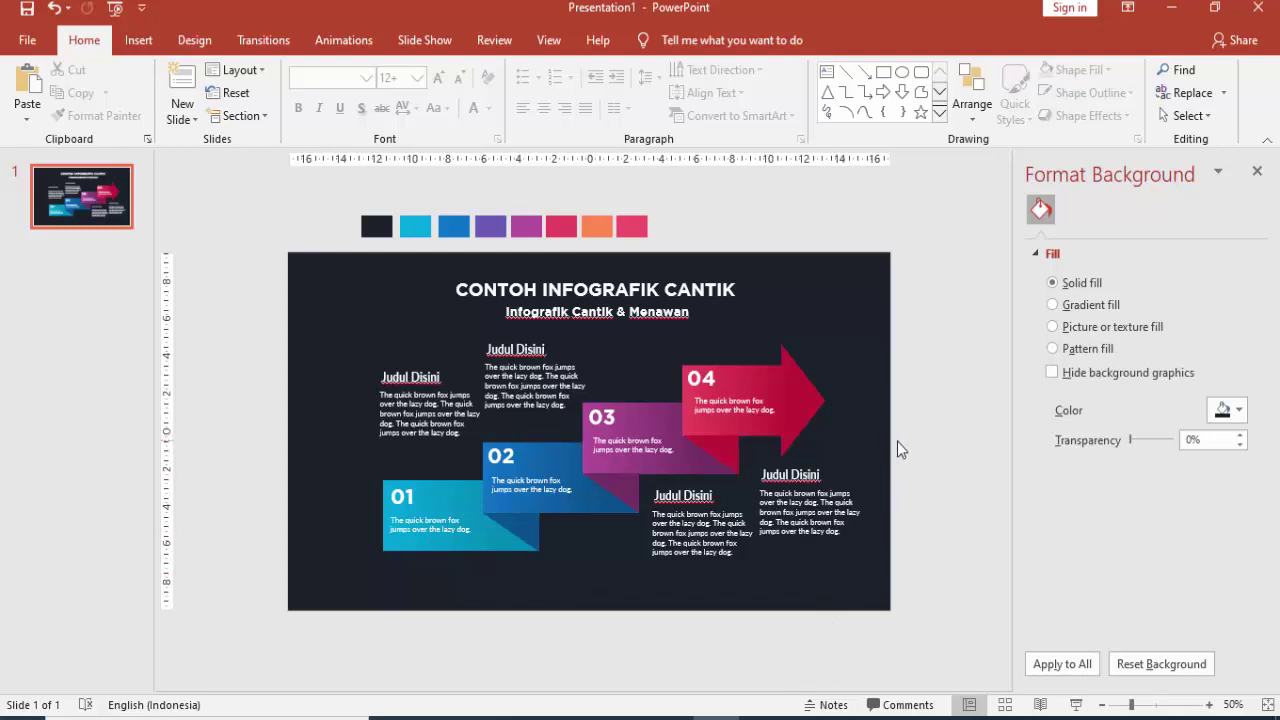
- Group the 04, 03 and 02 steps each with its fold triangle
click(812, 397)
shift+click(727, 448)
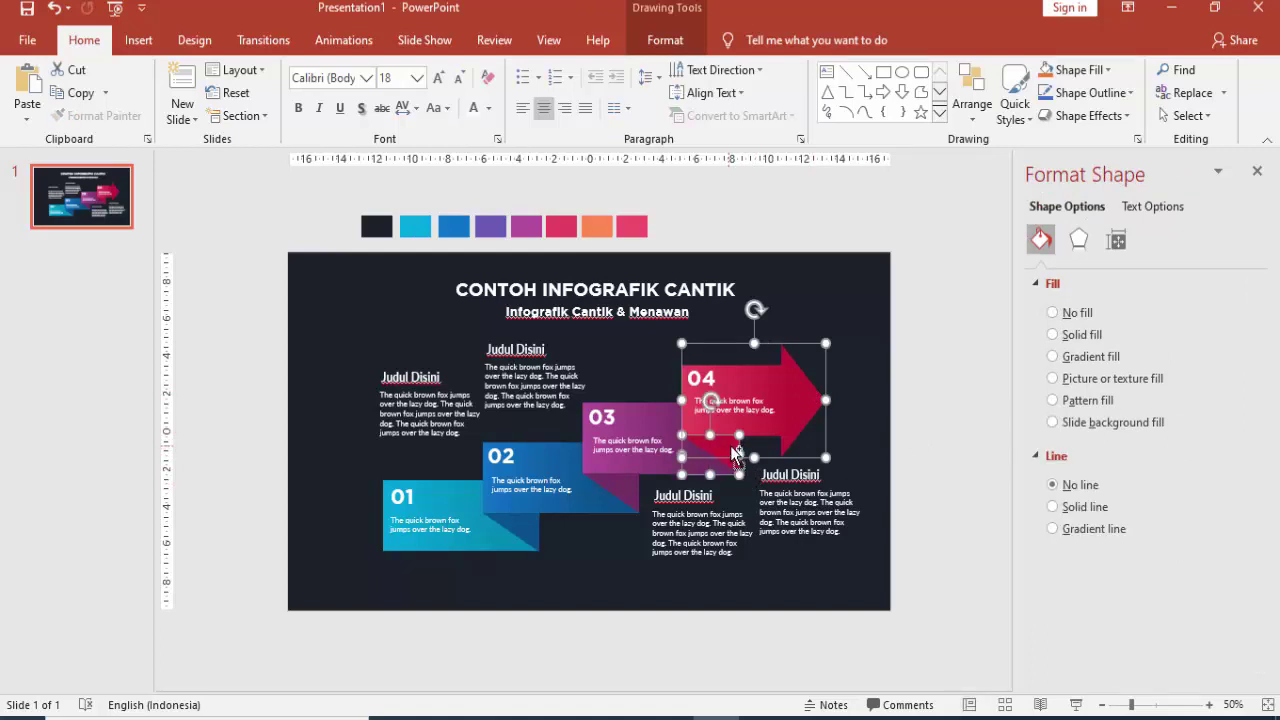
key(ctrl+g)
click(656, 420)
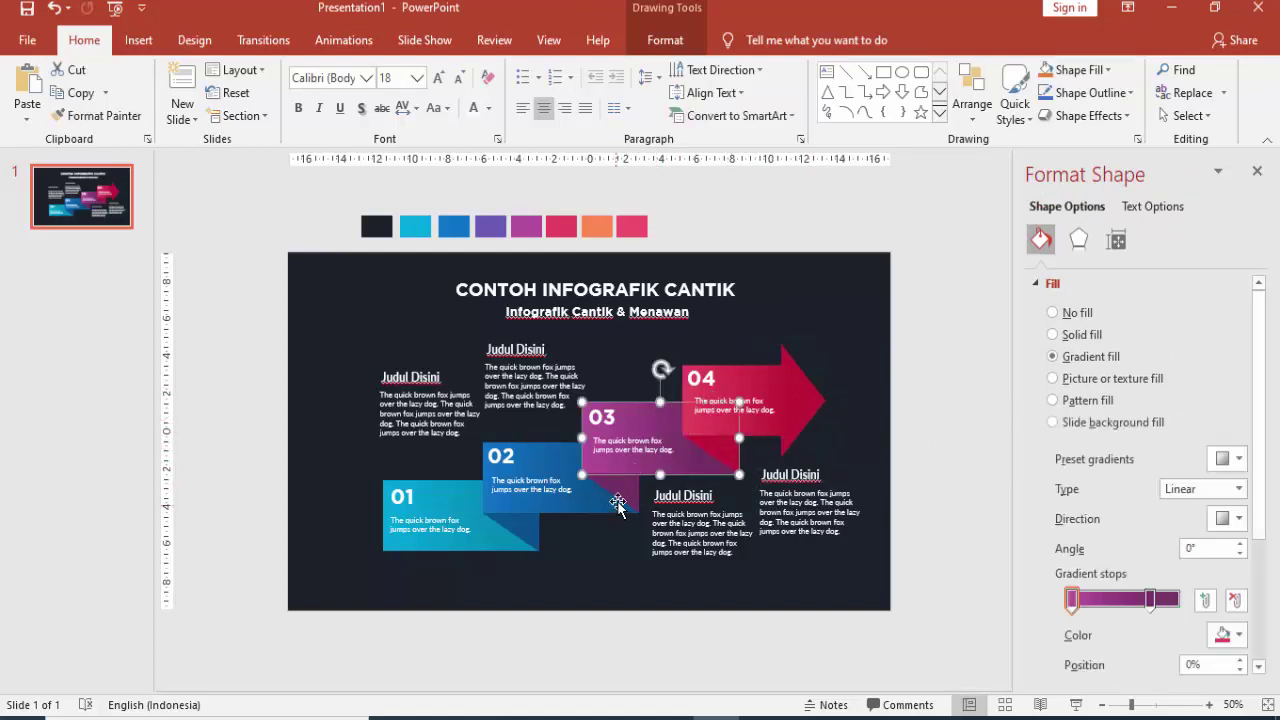
shift+click(630, 491)
key(ctrl+g)
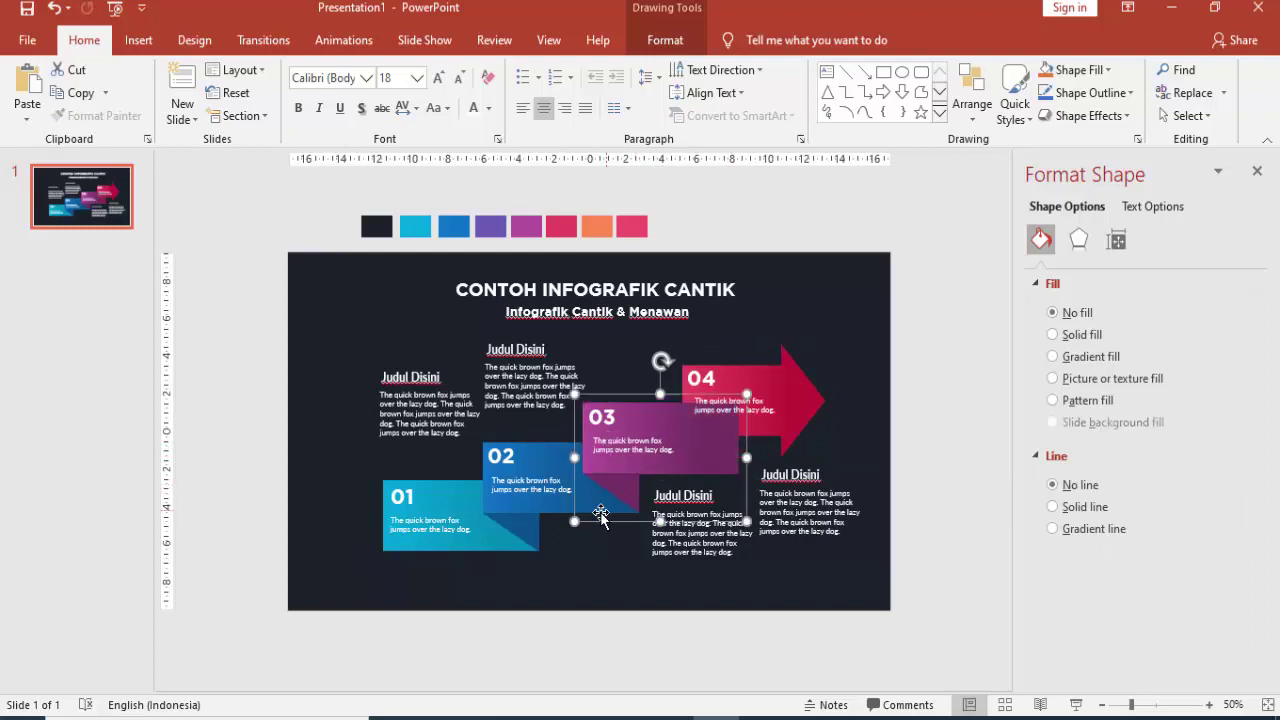
click(555, 505)
shift+click(513, 537)
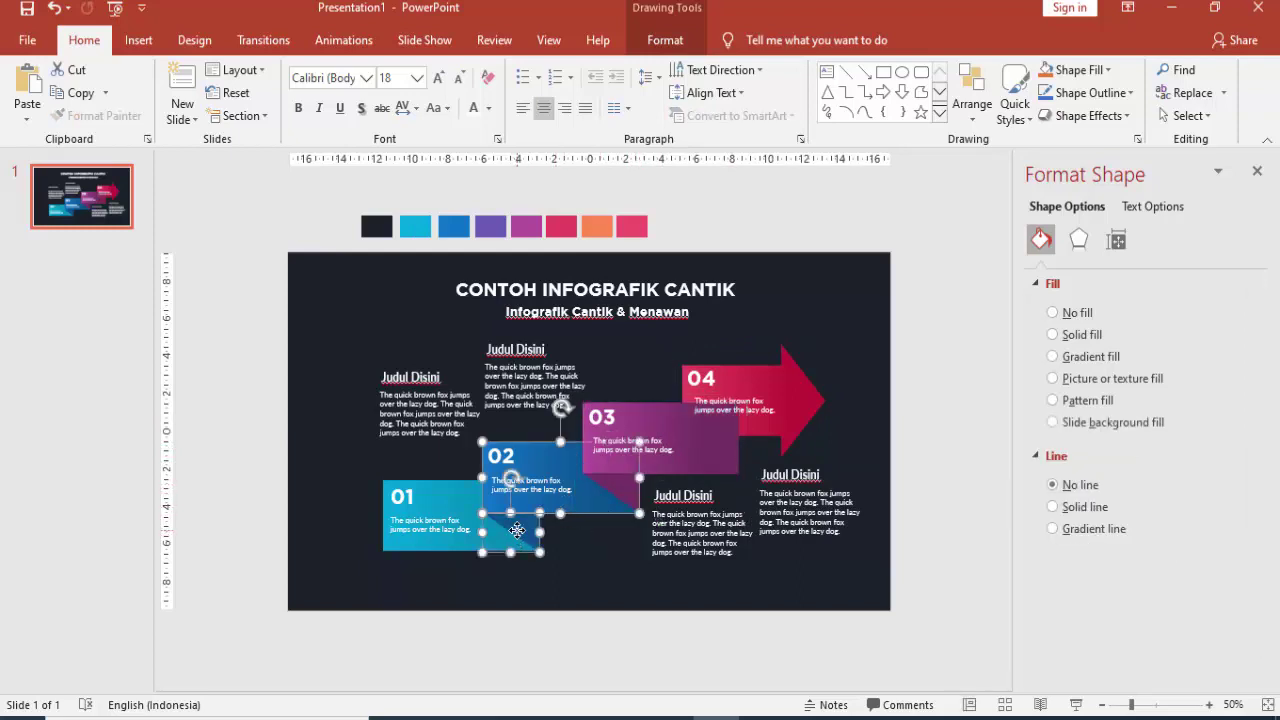
key(ctrl+g)
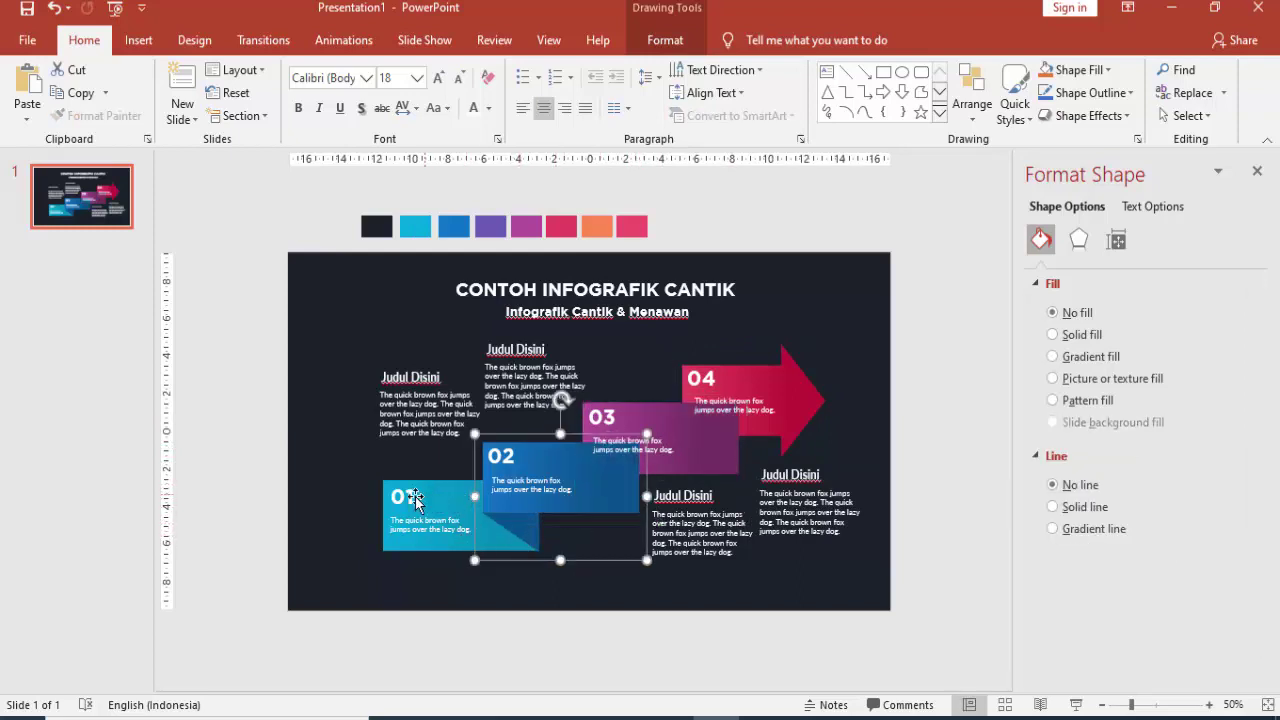
- Select the step numbers with their captions and group the 04 number with its caption
click(405, 497)
shift+click(425, 522)
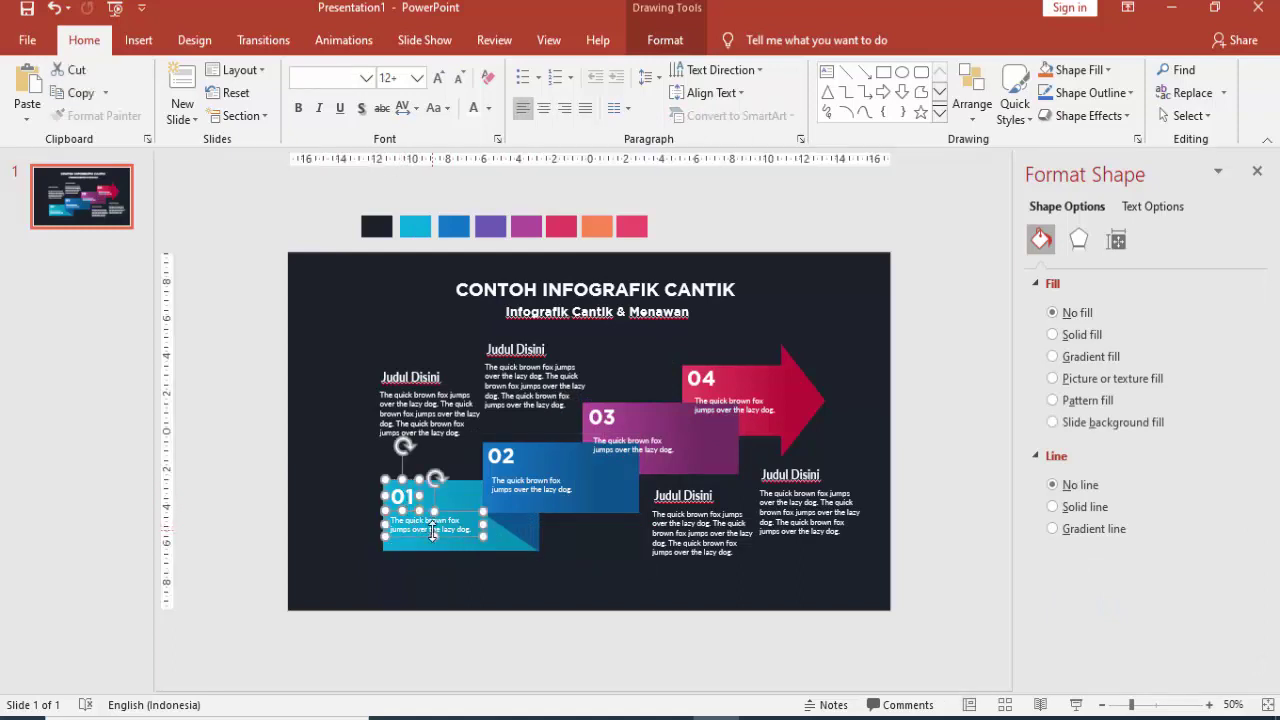
click(500, 458)
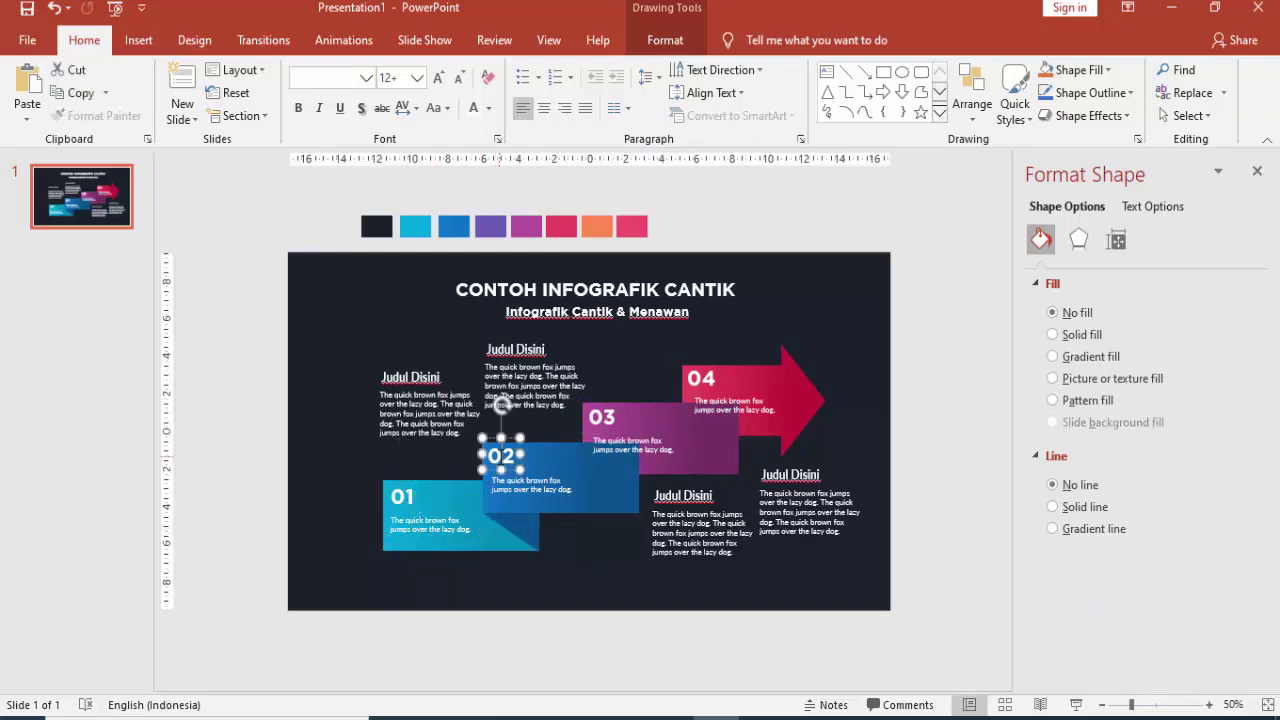
shift+click(524, 490)
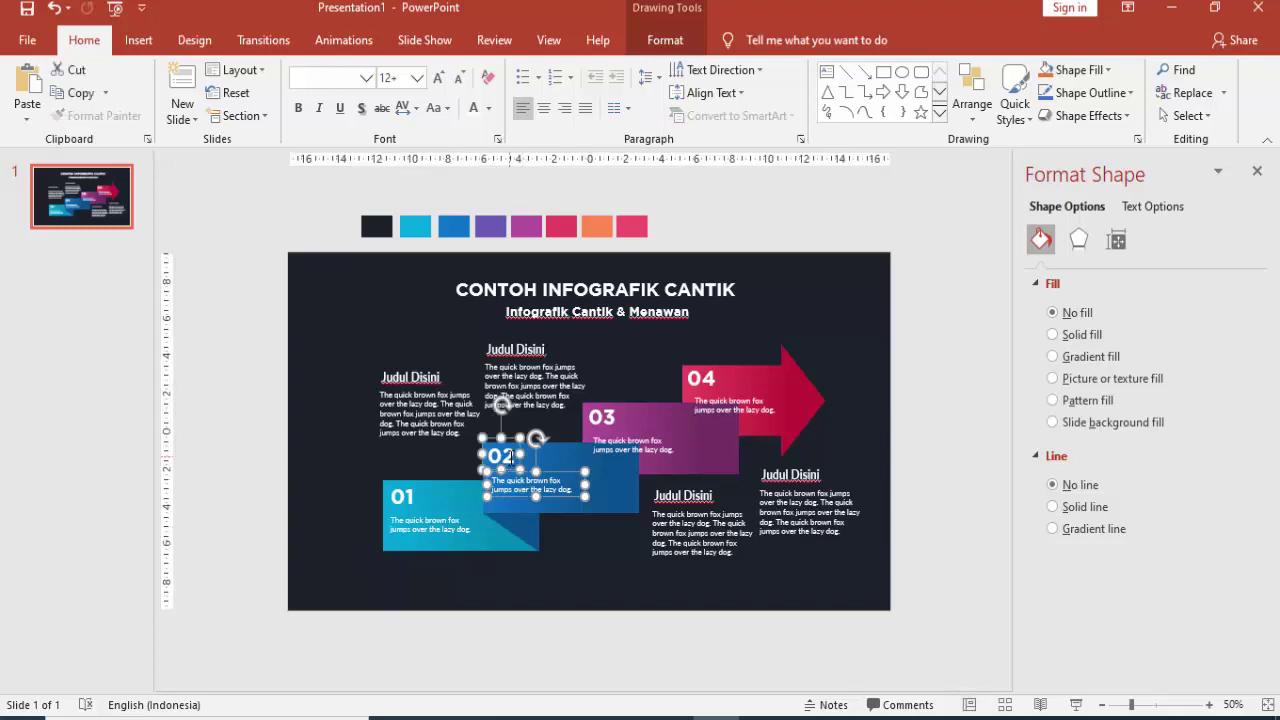
click(601, 417)
click(603, 418)
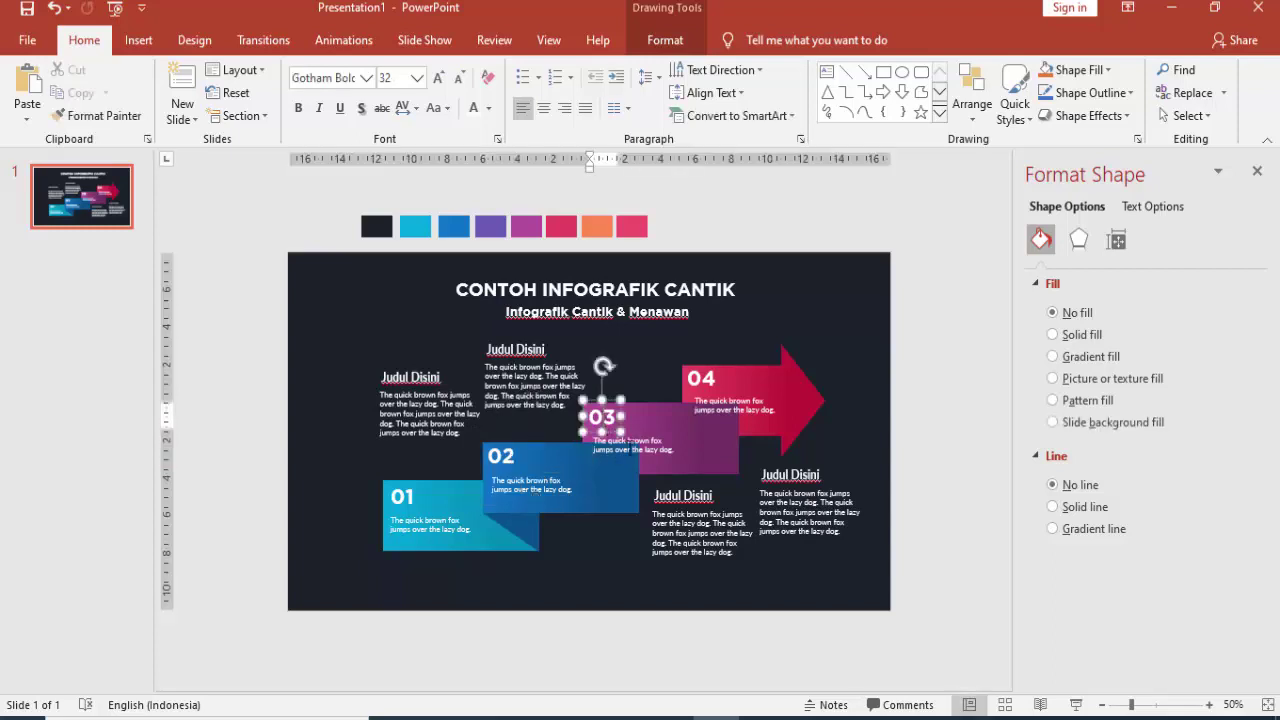
shift+click(630, 448)
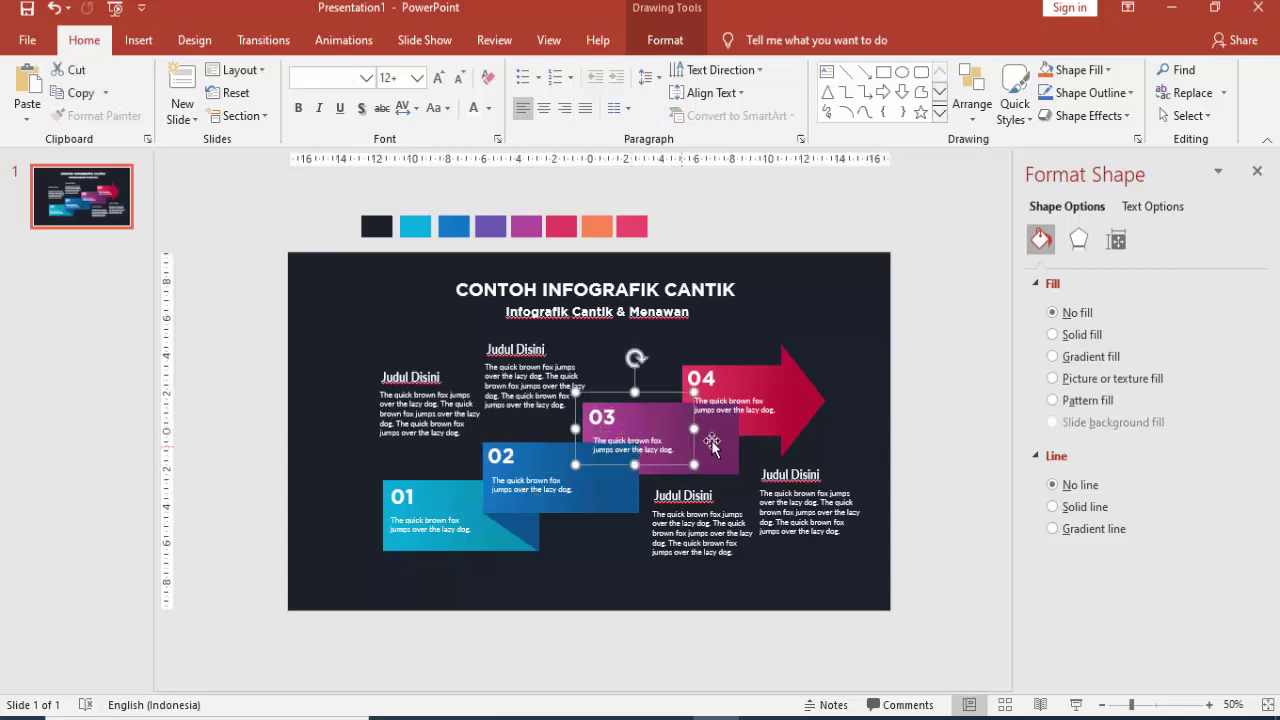
click(725, 410)
shift+click(702, 380)
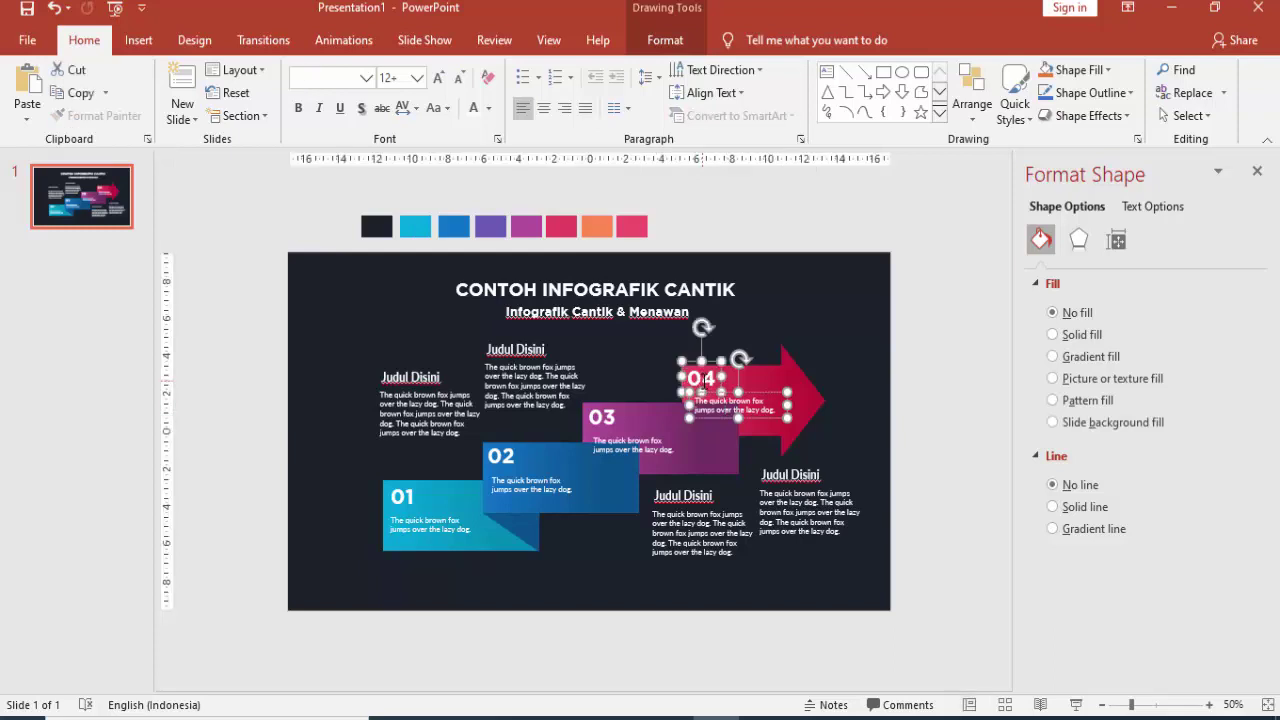
key(ctrl+g)
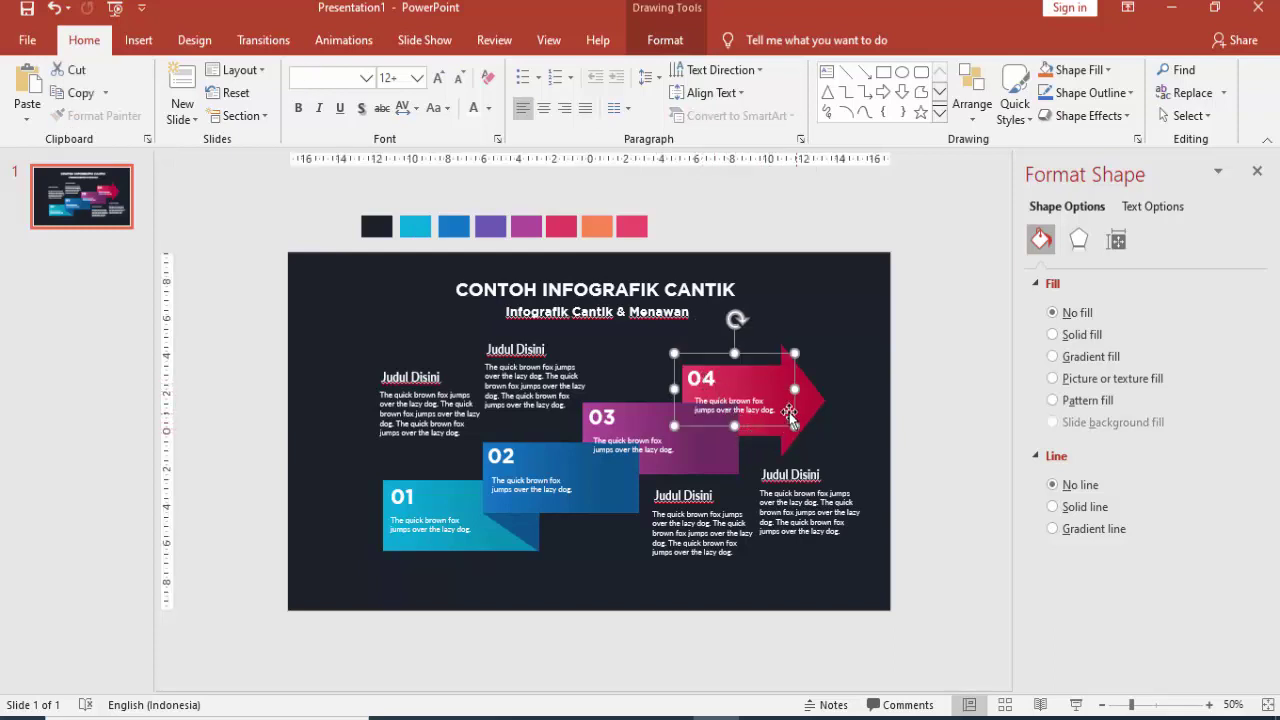
- Close the Format Shape pane after checking the 03 gradient shape
click(709, 459)
right_click(709, 459)
click(957, 406)
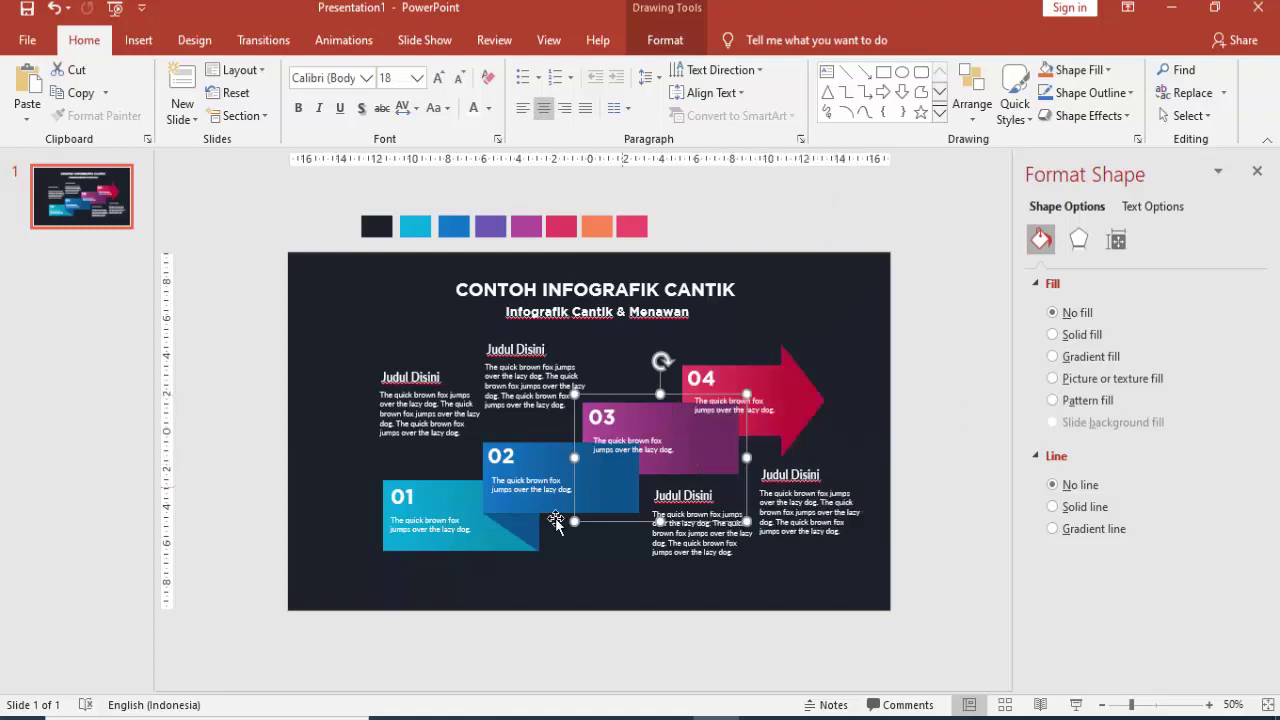
click(670, 460)
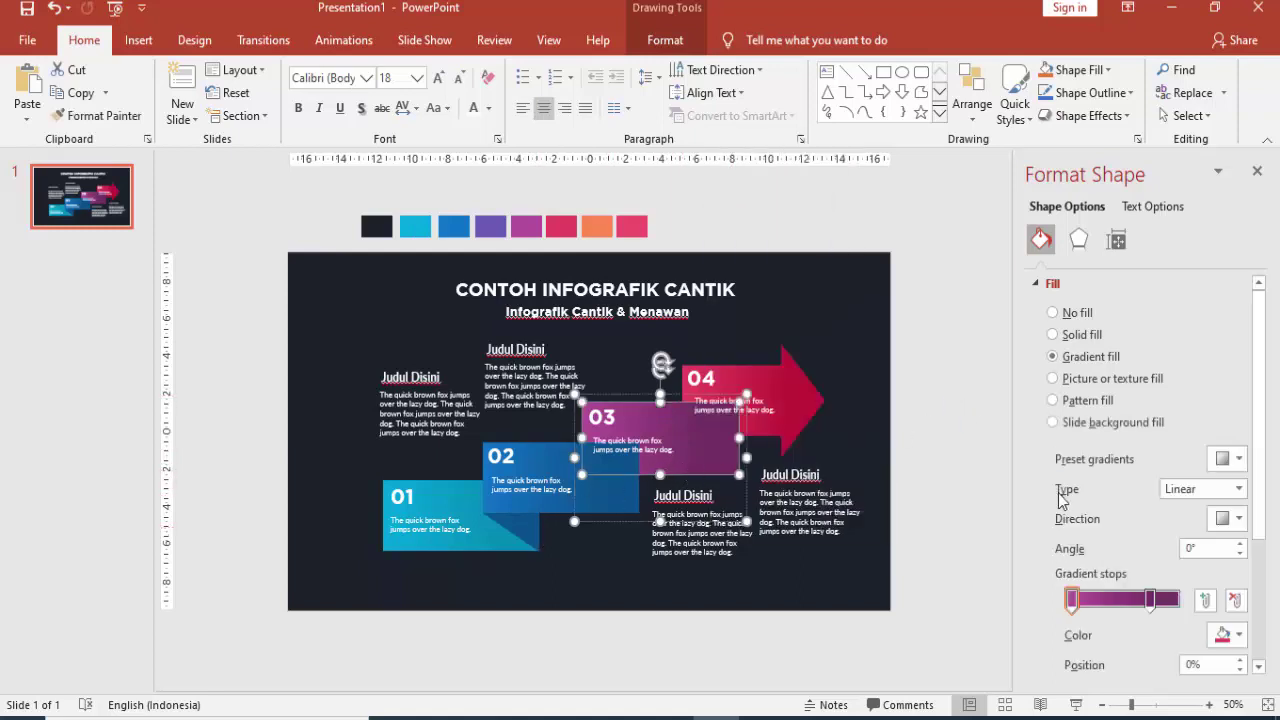
click(1257, 171)
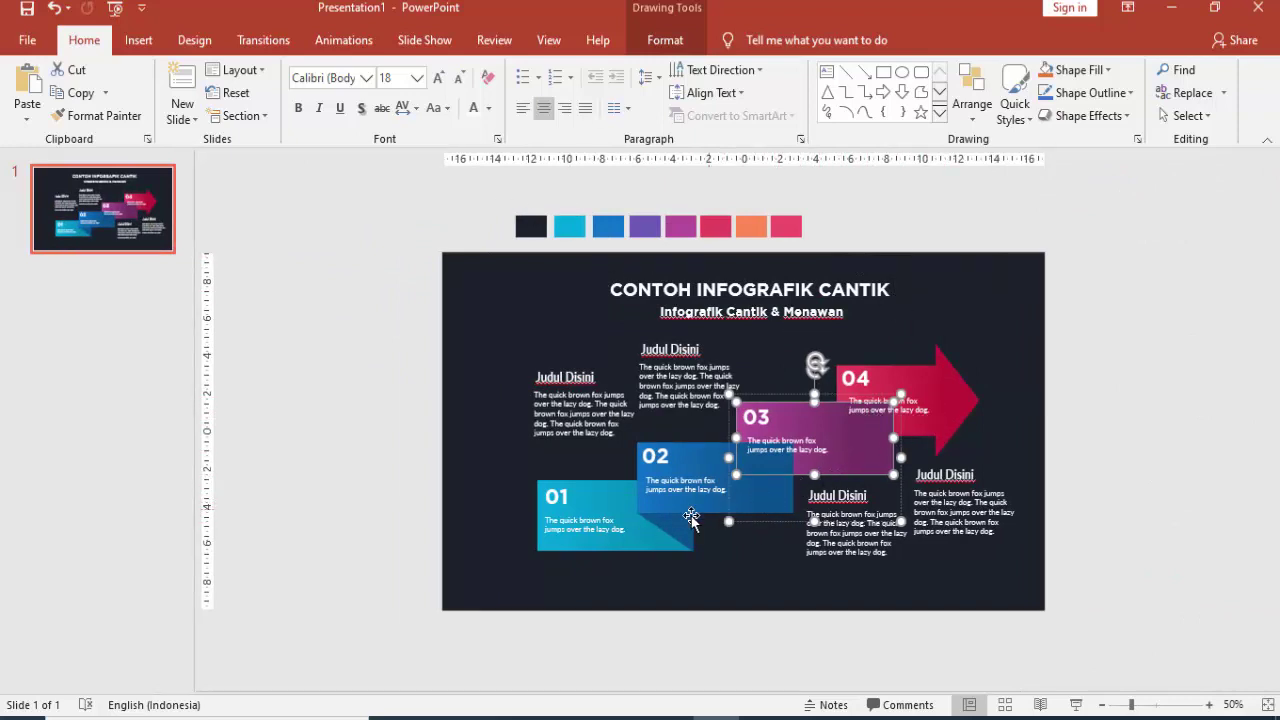
click(642, 535)
click(950, 407)
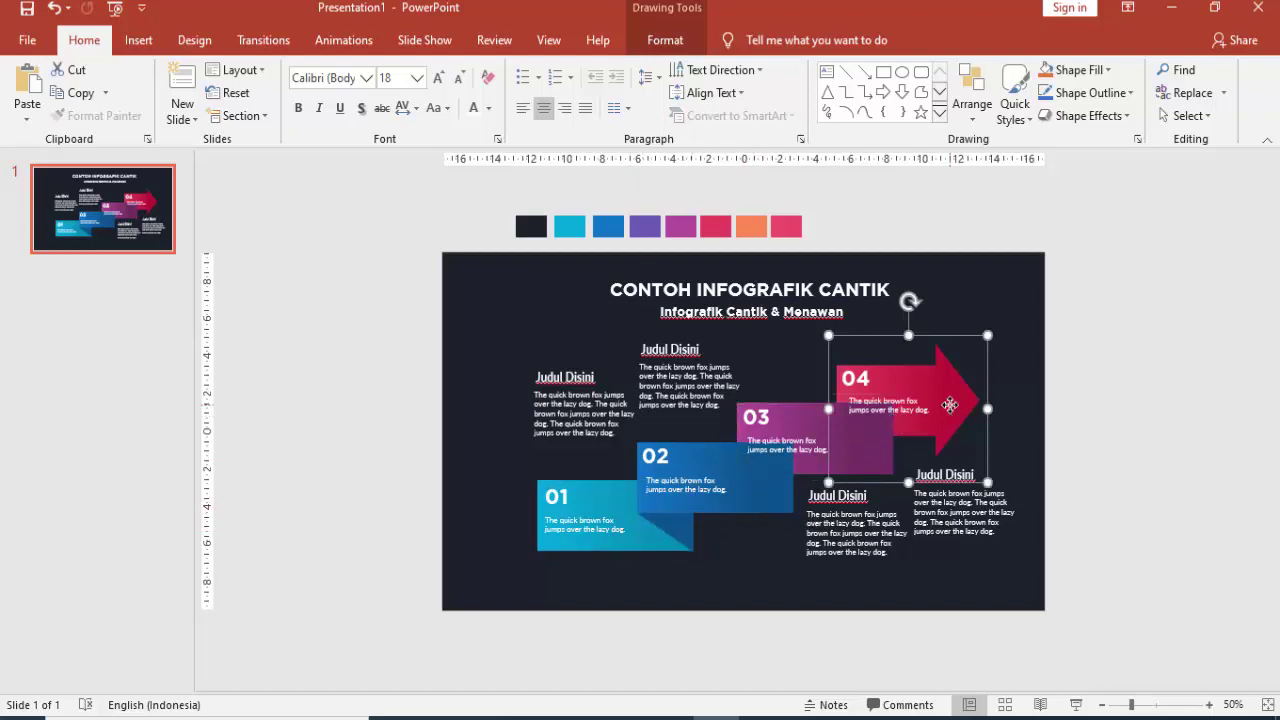
click(913, 404)
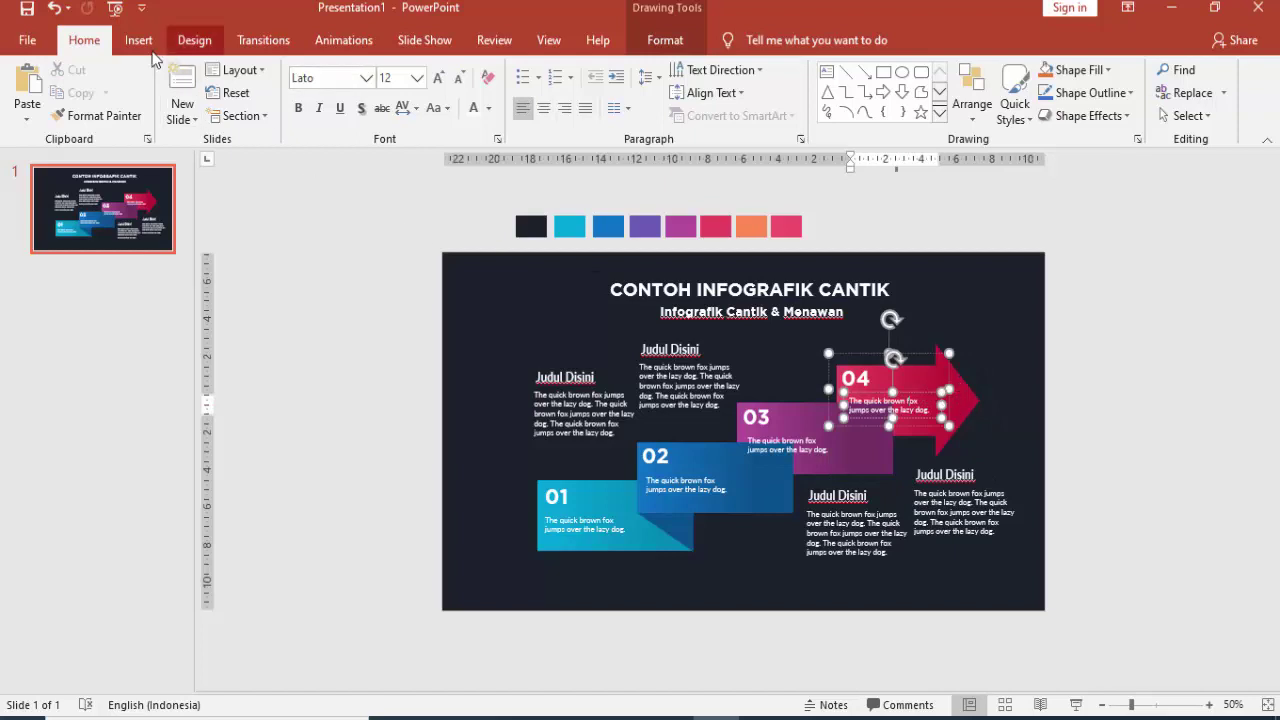
- Open the Selection Pane and collapse Groups 57 to 63 in the object list
click(978, 122)
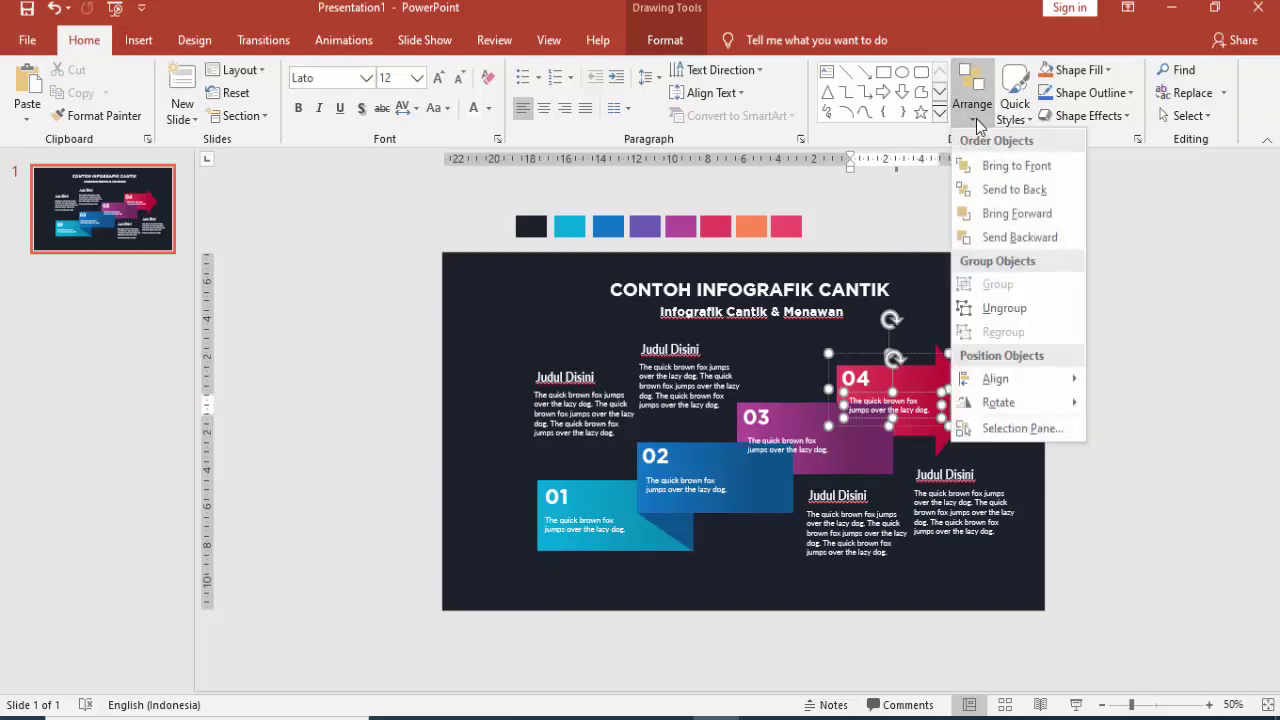
click(982, 428)
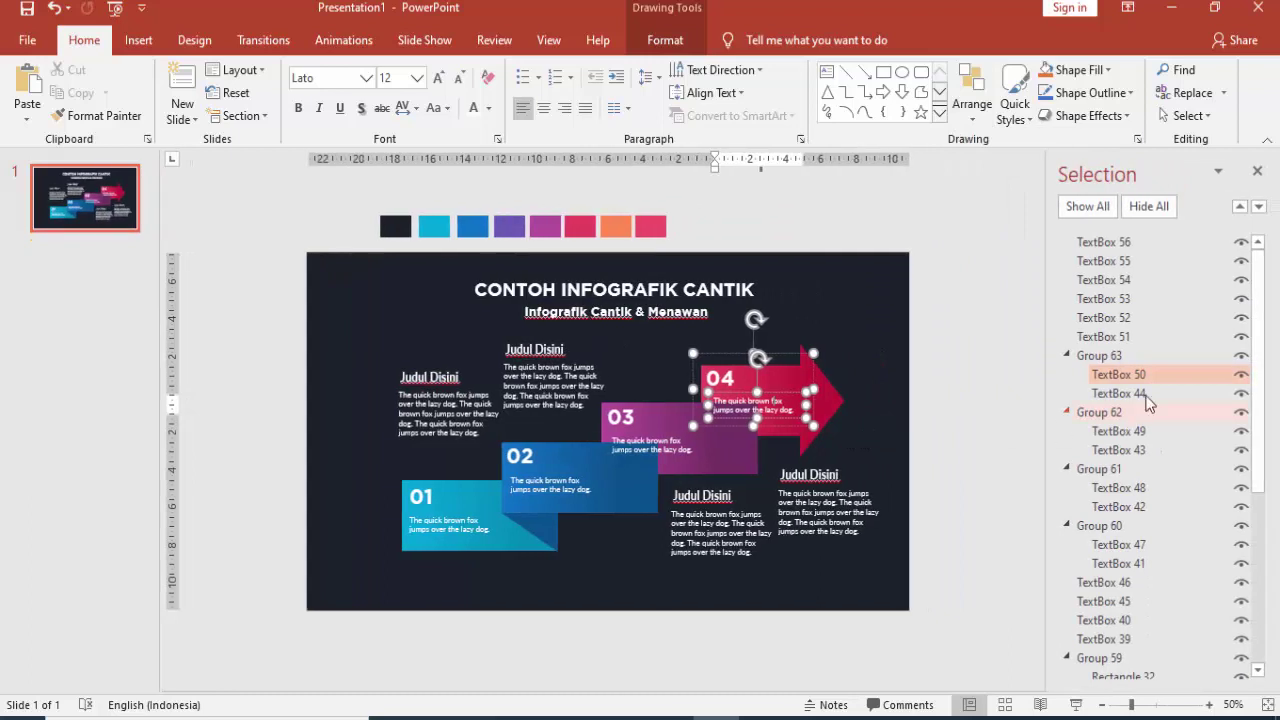
click(1066, 355)
click(1066, 374)
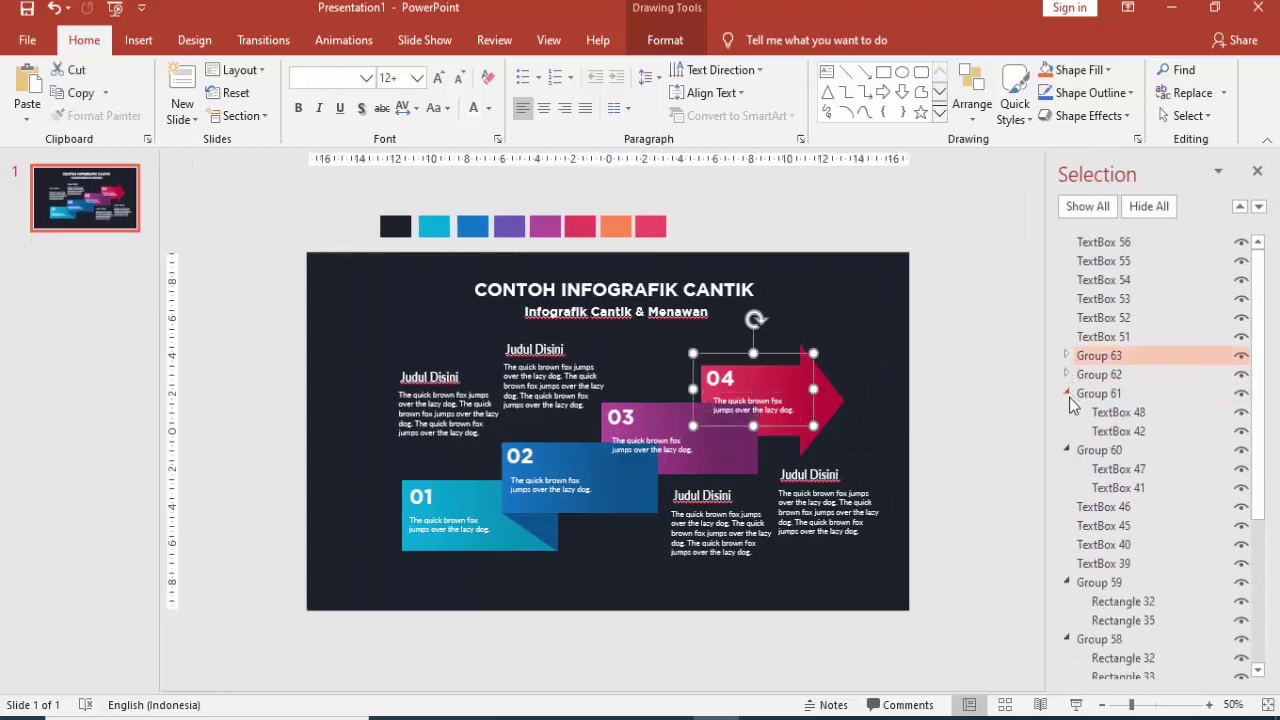
click(1066, 393)
click(1066, 412)
click(1066, 507)
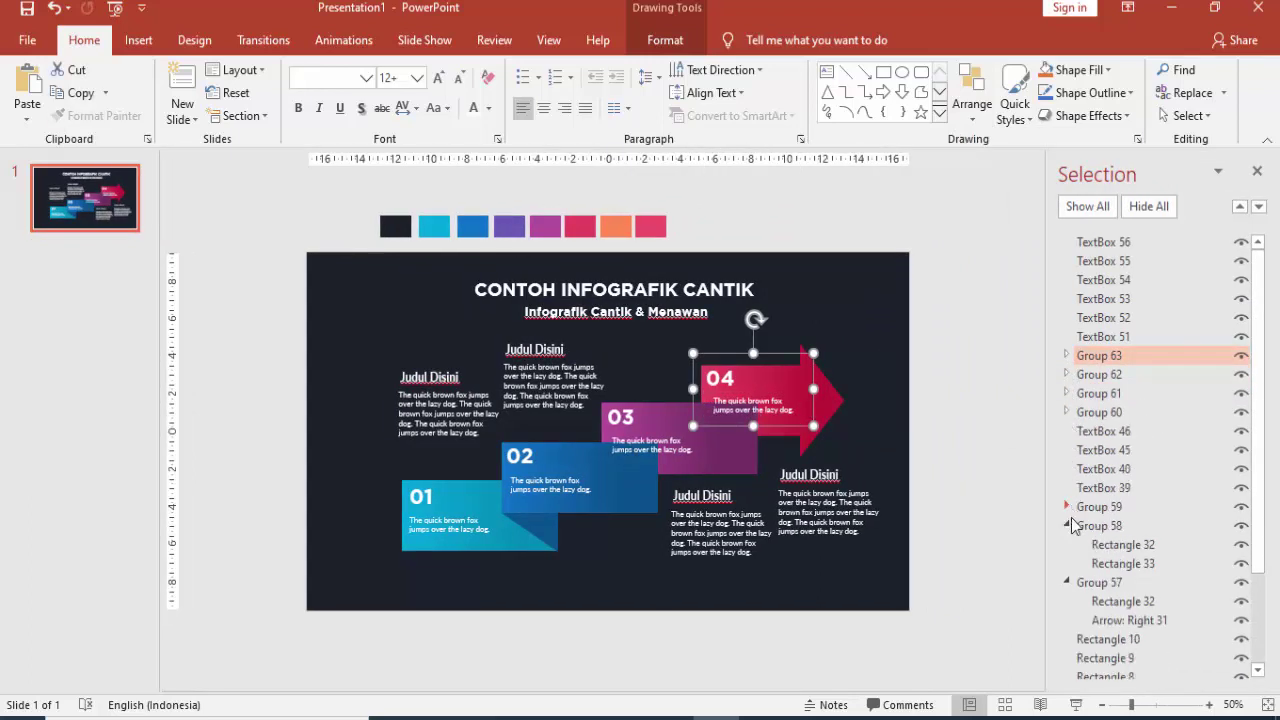
click(1066, 525)
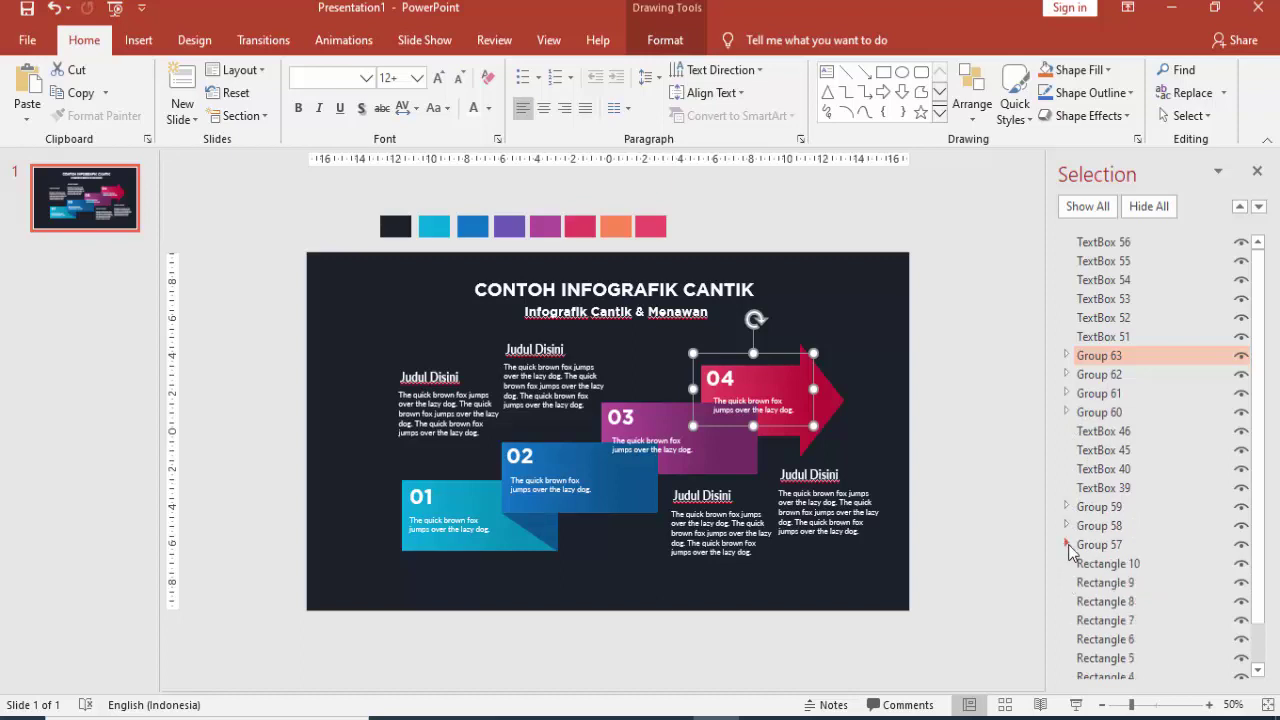
click(1066, 545)
- Bring the 04 arrow group (Group 57) forward in front of piece 03
click(826, 396)
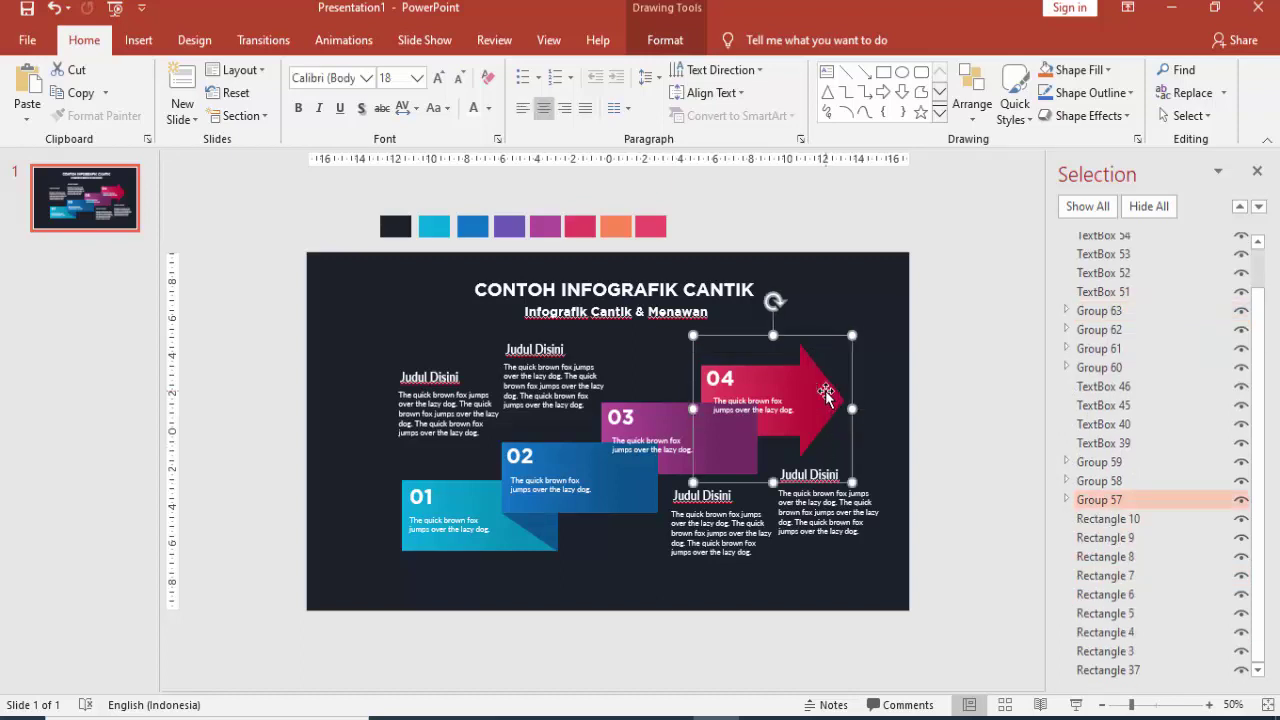
click(728, 437)
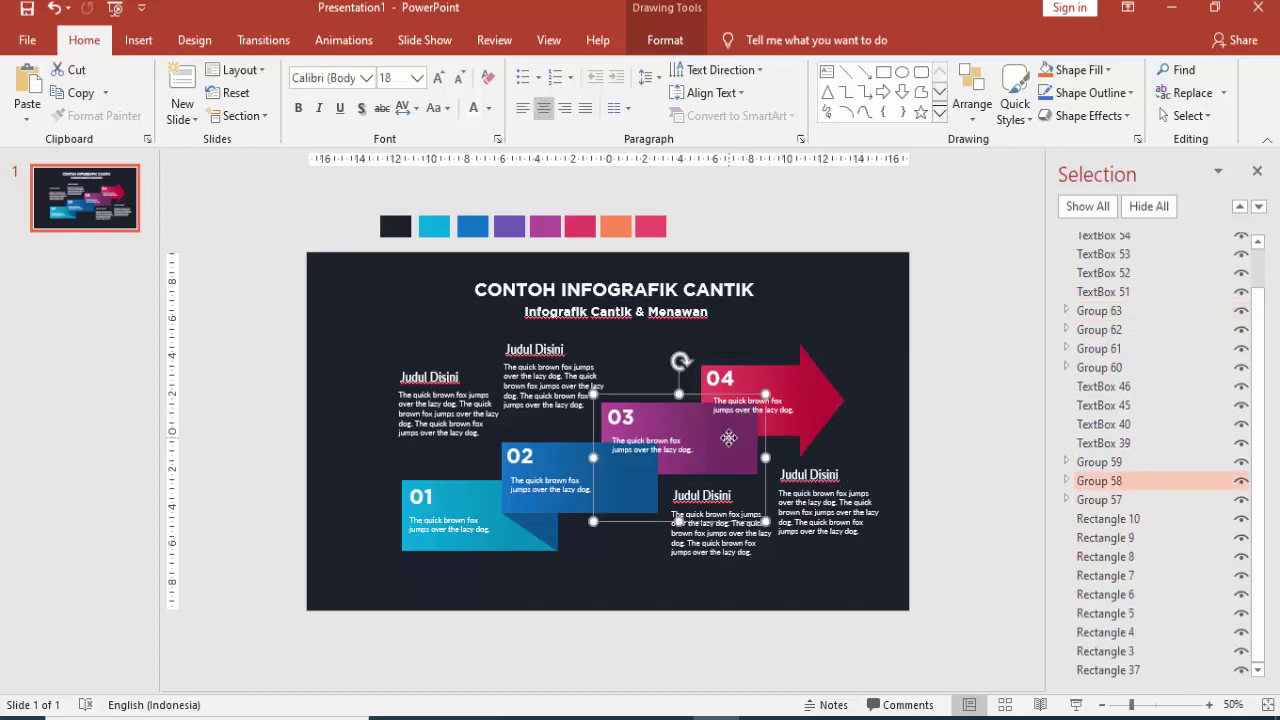
click(812, 408)
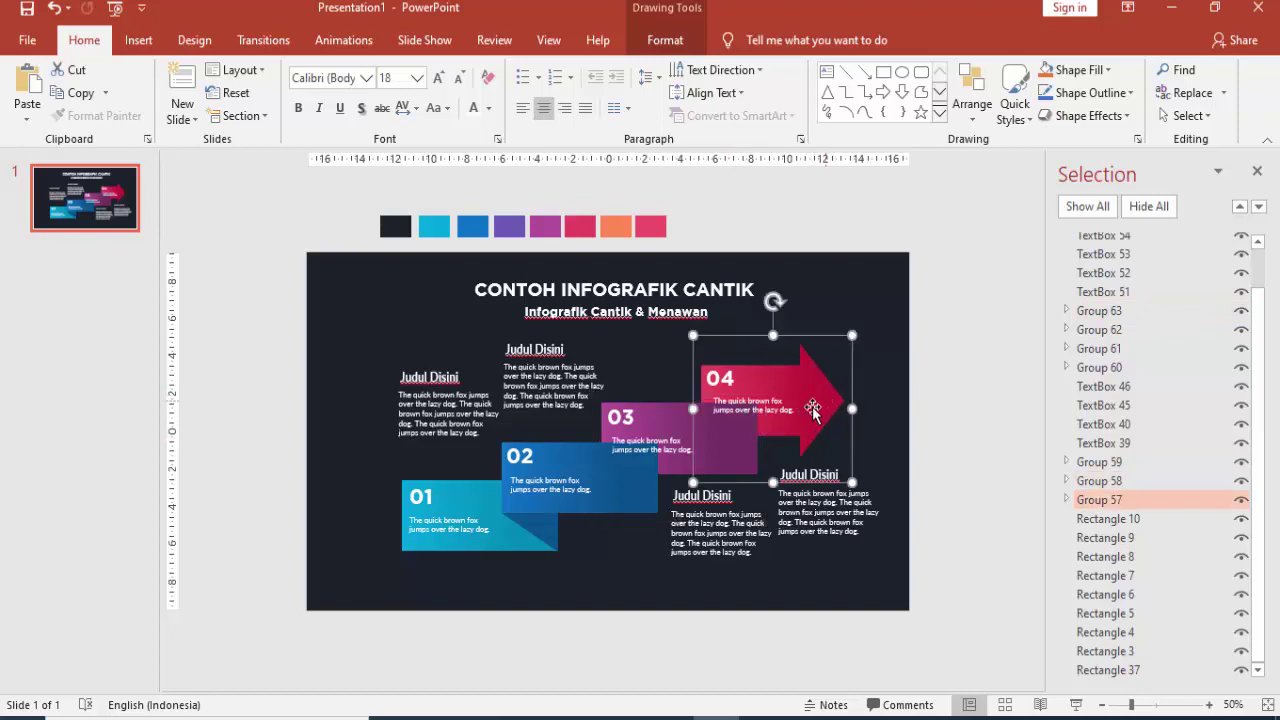
click(750, 455)
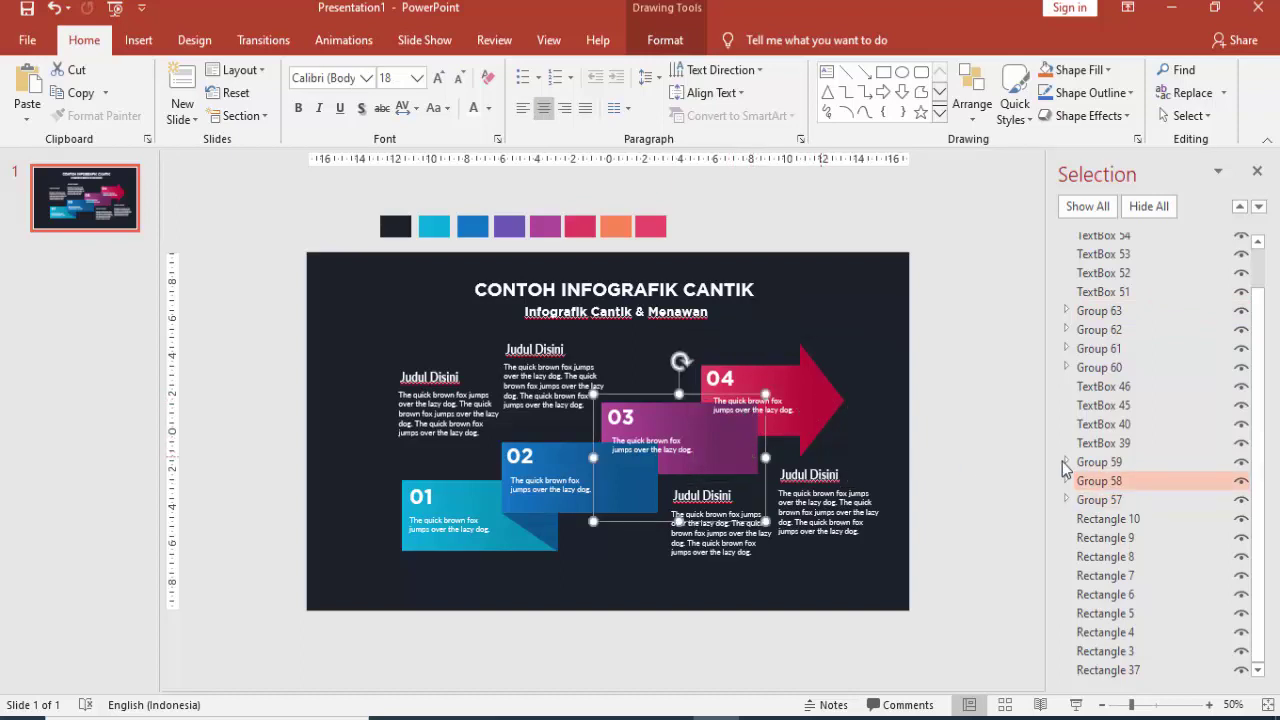
click(1118, 502)
click(1116, 500)
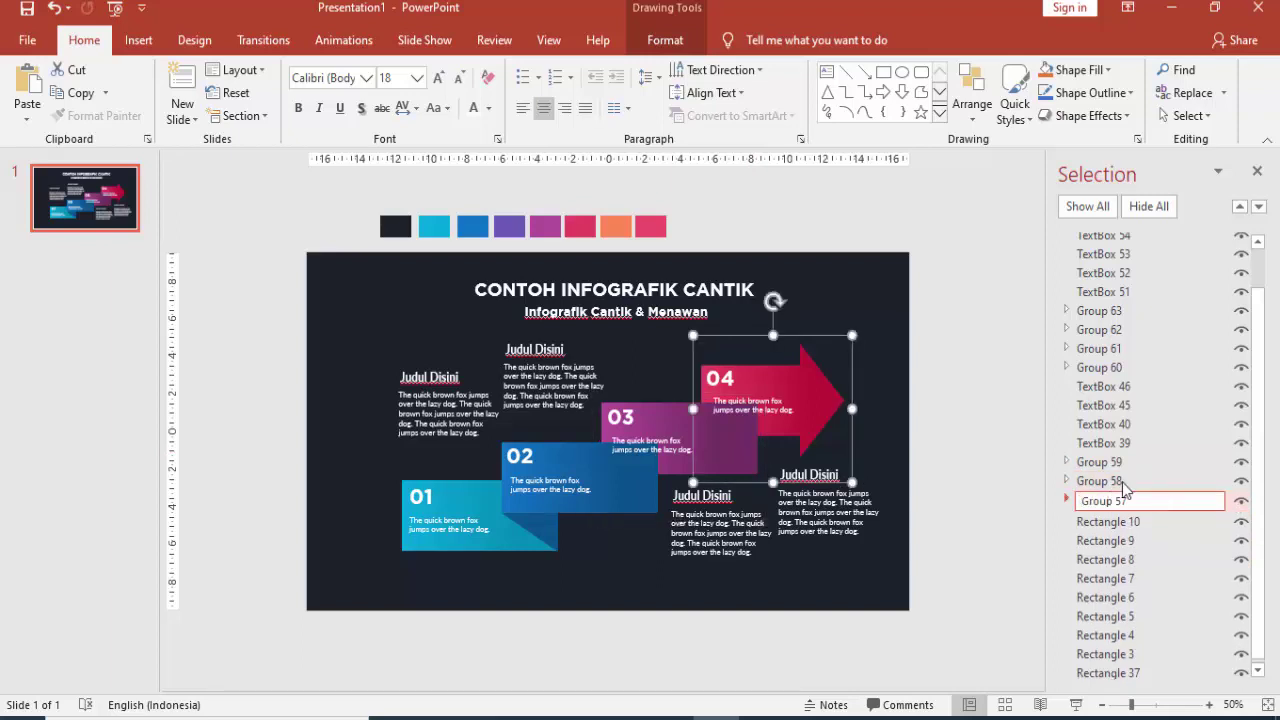
click(1239, 208)
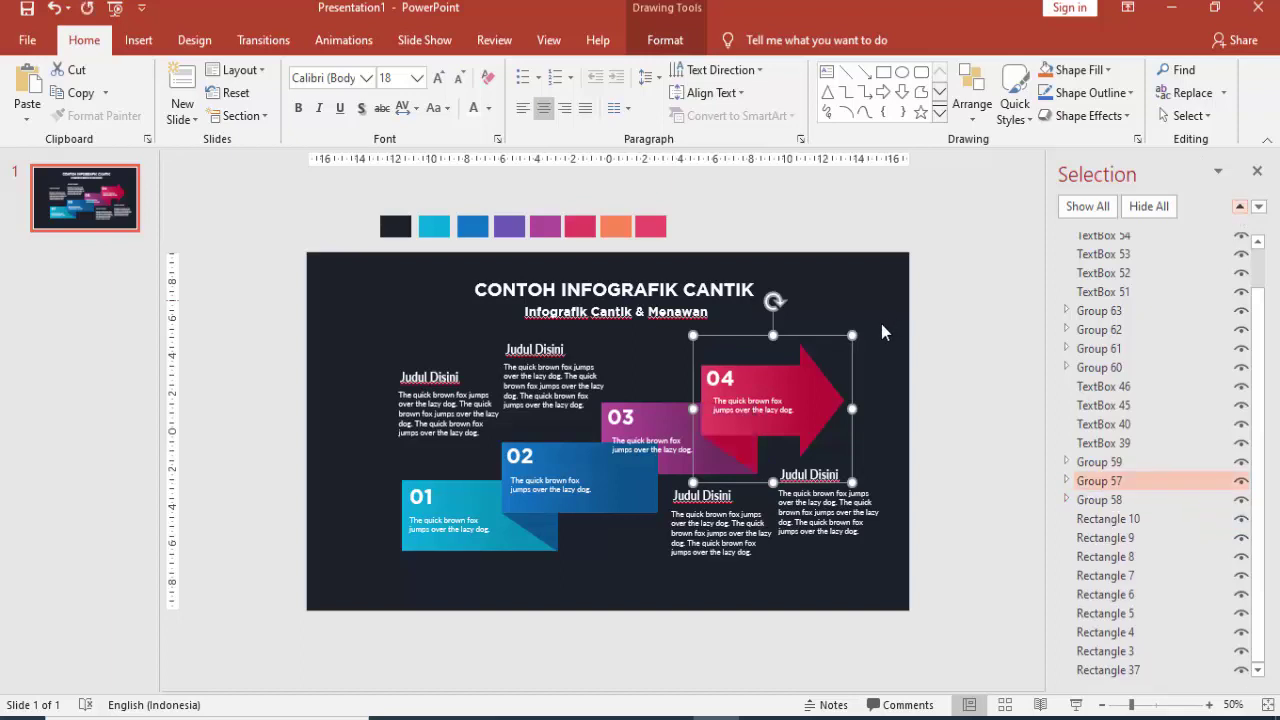
- Send the 02 piece back two layers so it sits behind piece 03
click(660, 468)
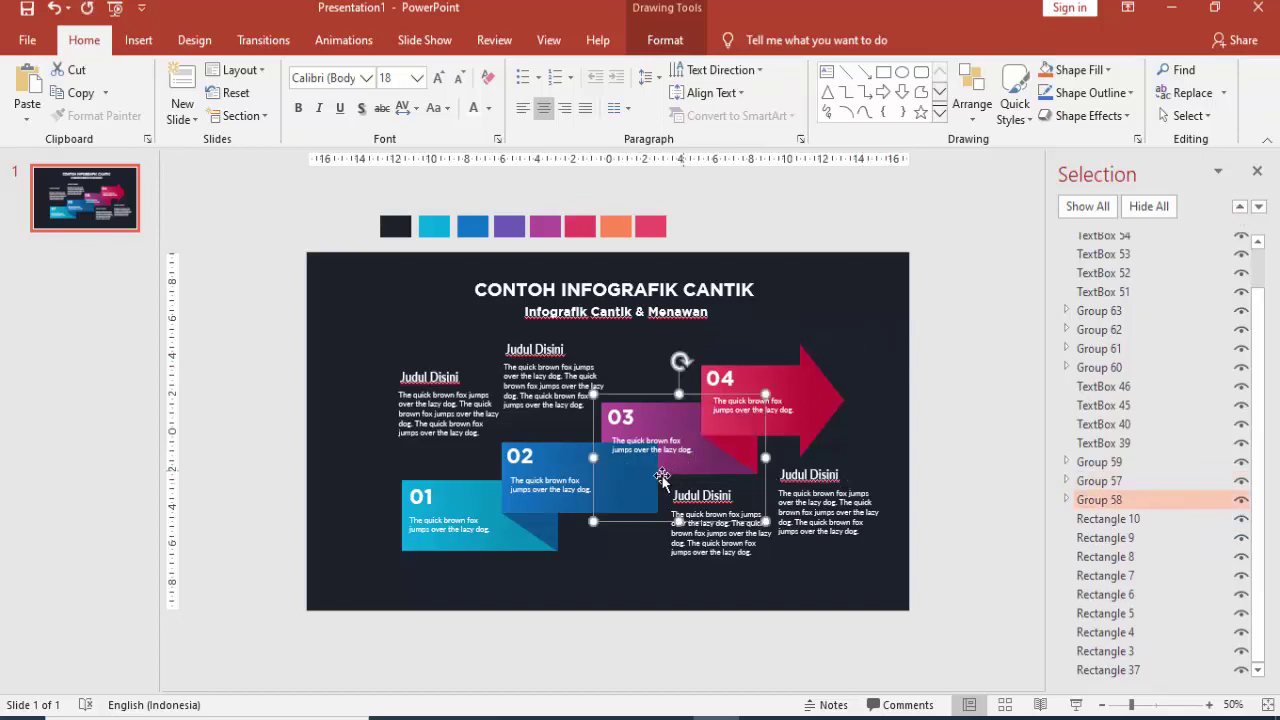
click(559, 456)
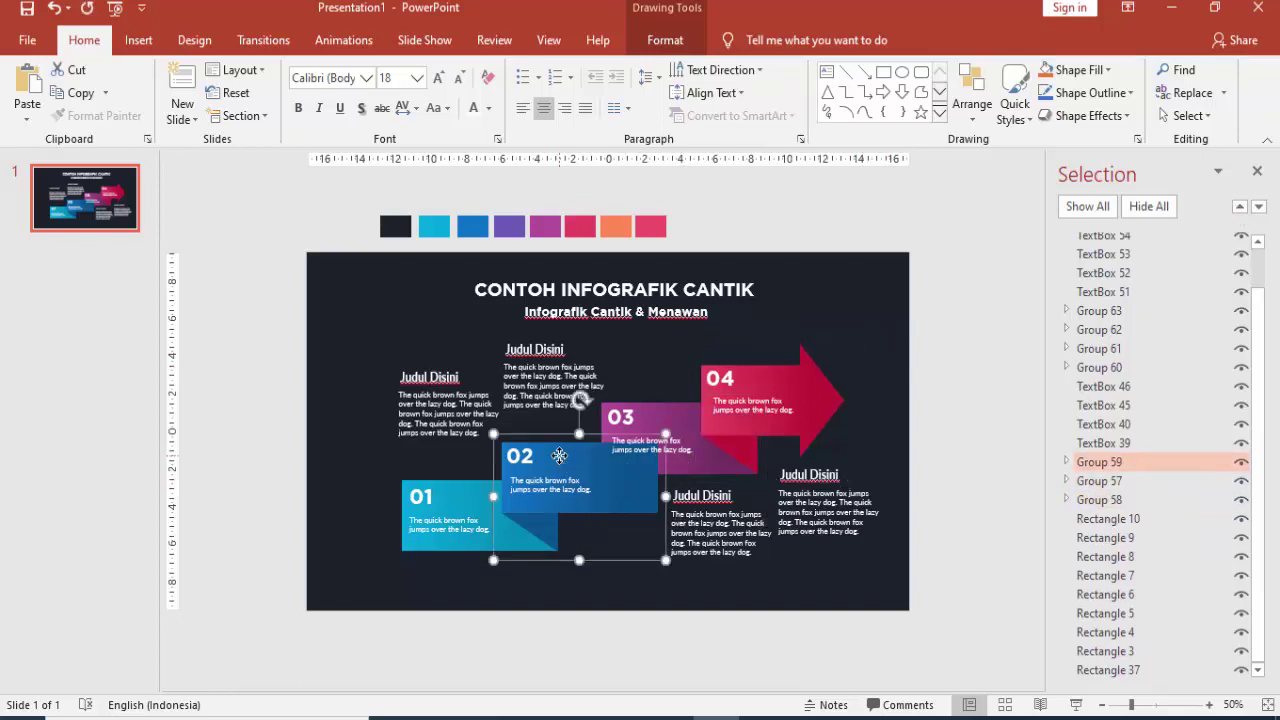
click(1259, 207)
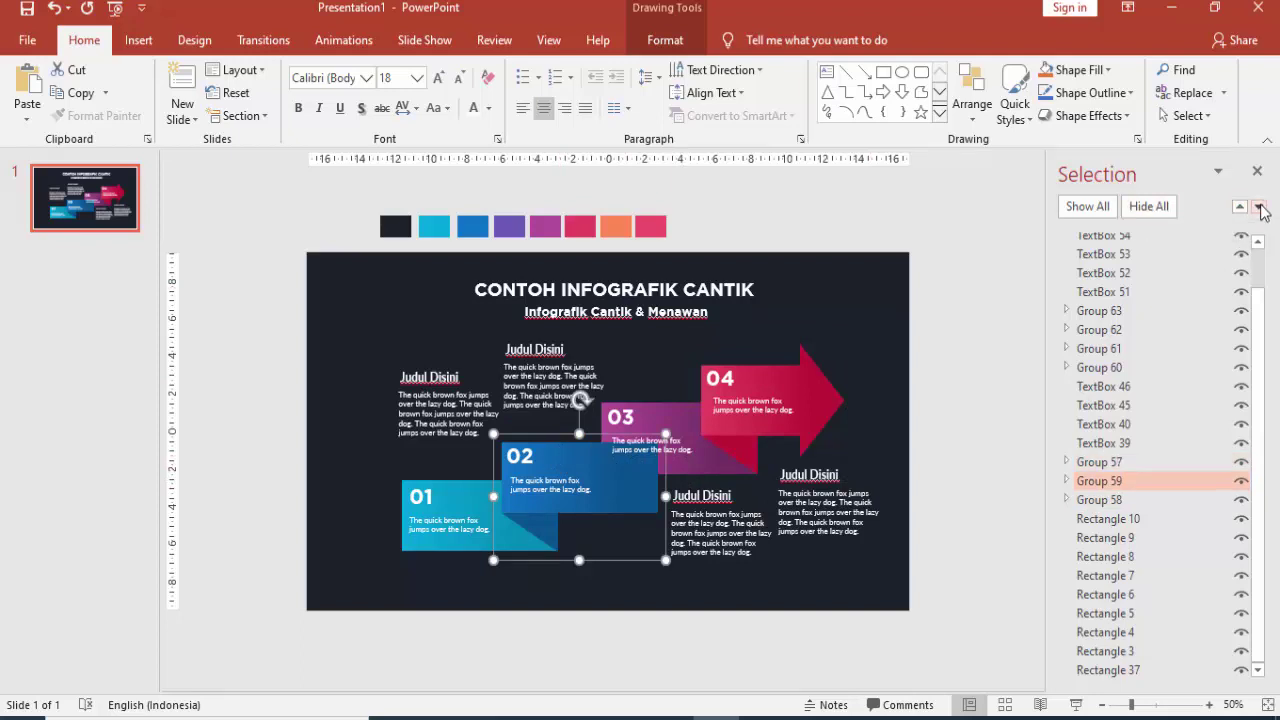
click(1259, 207)
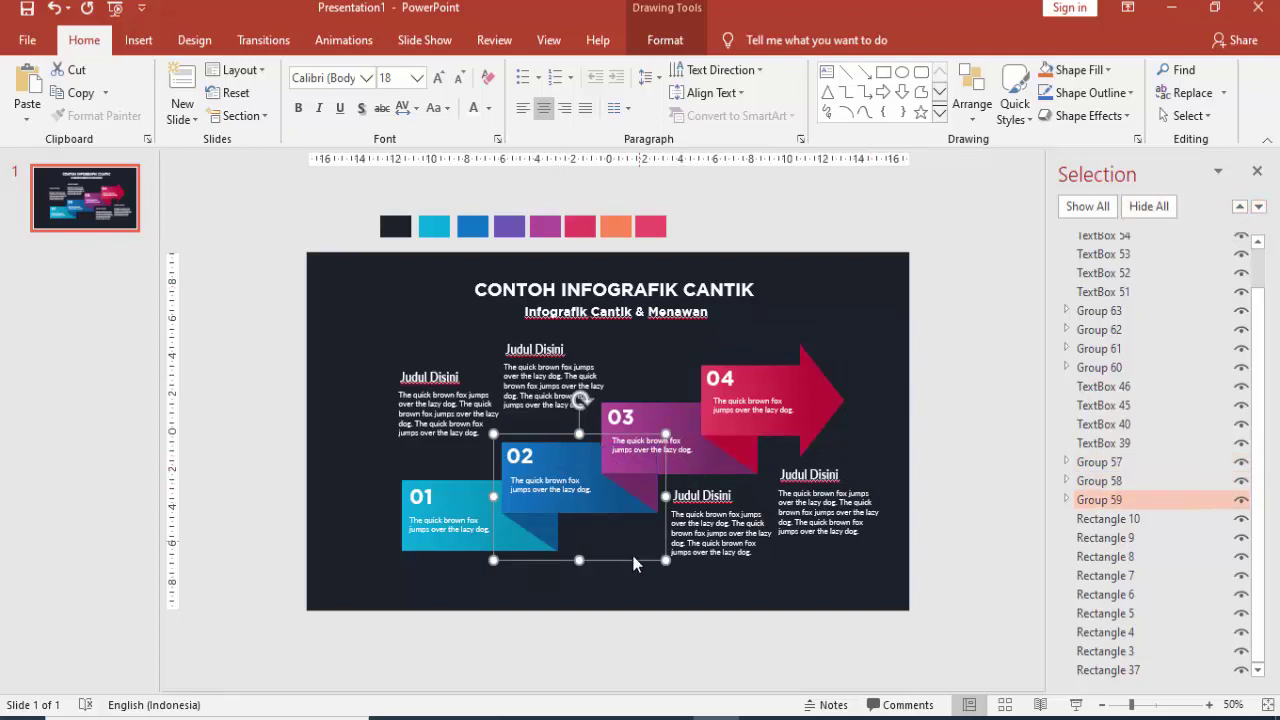
click(630, 587)
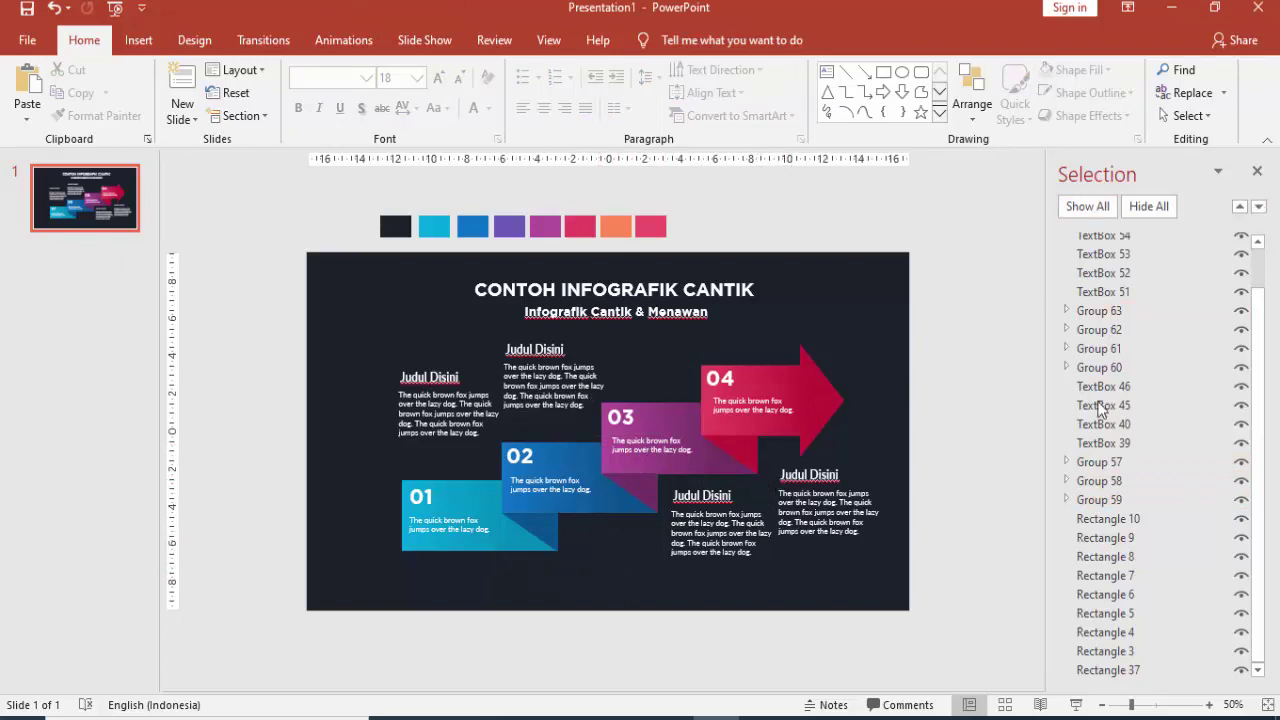
- Close the Selection Pane and arrangement options
scroll(1247, 310, up, 1)
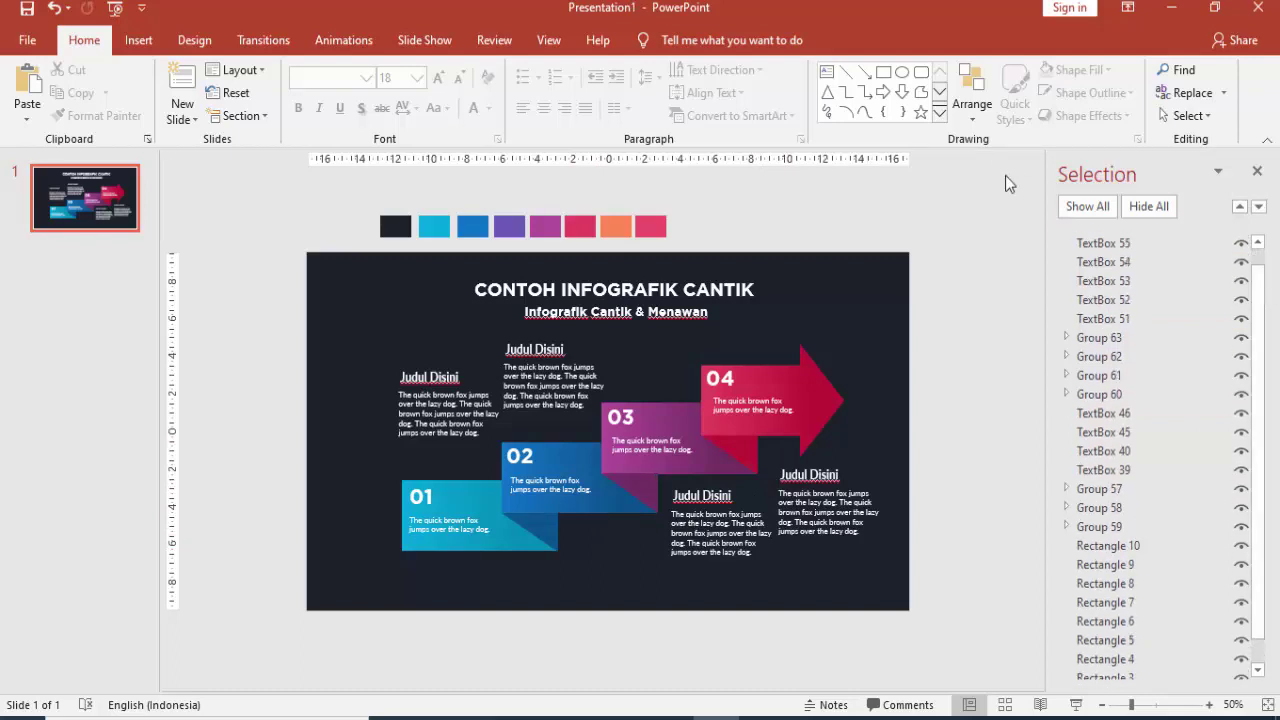
click(975, 118)
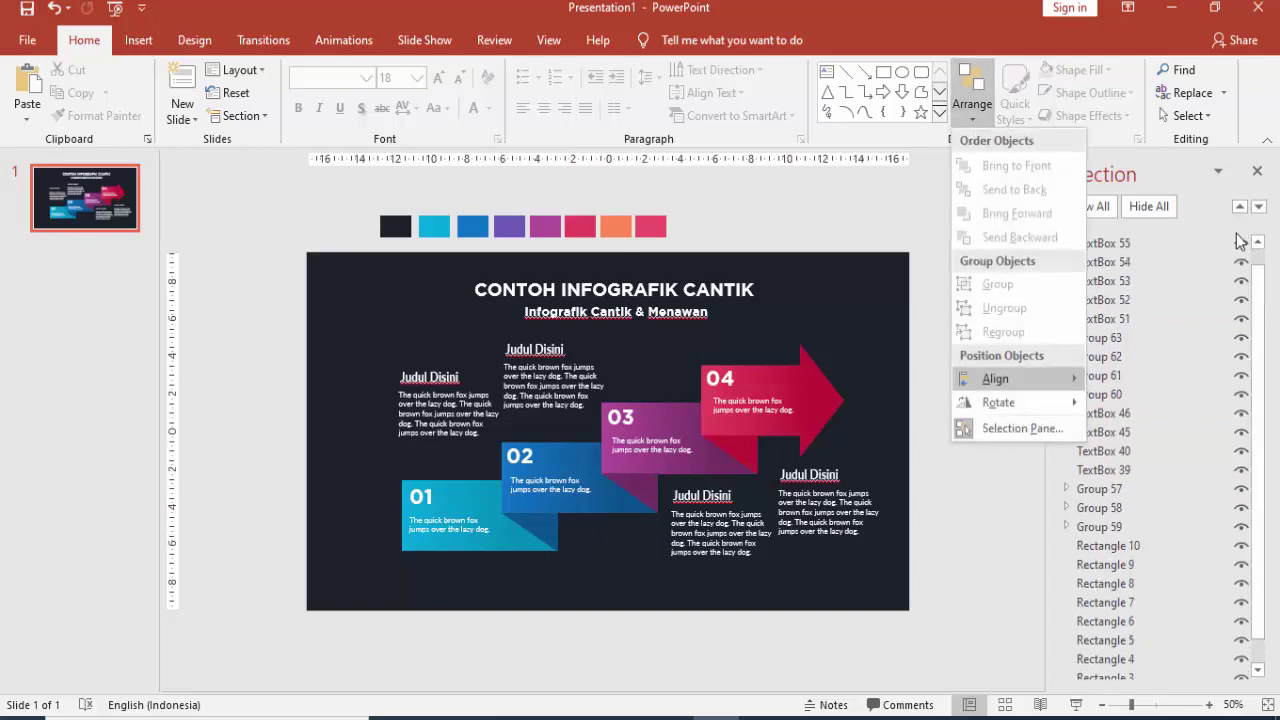
mouse_move(995, 379)
click(1261, 176)
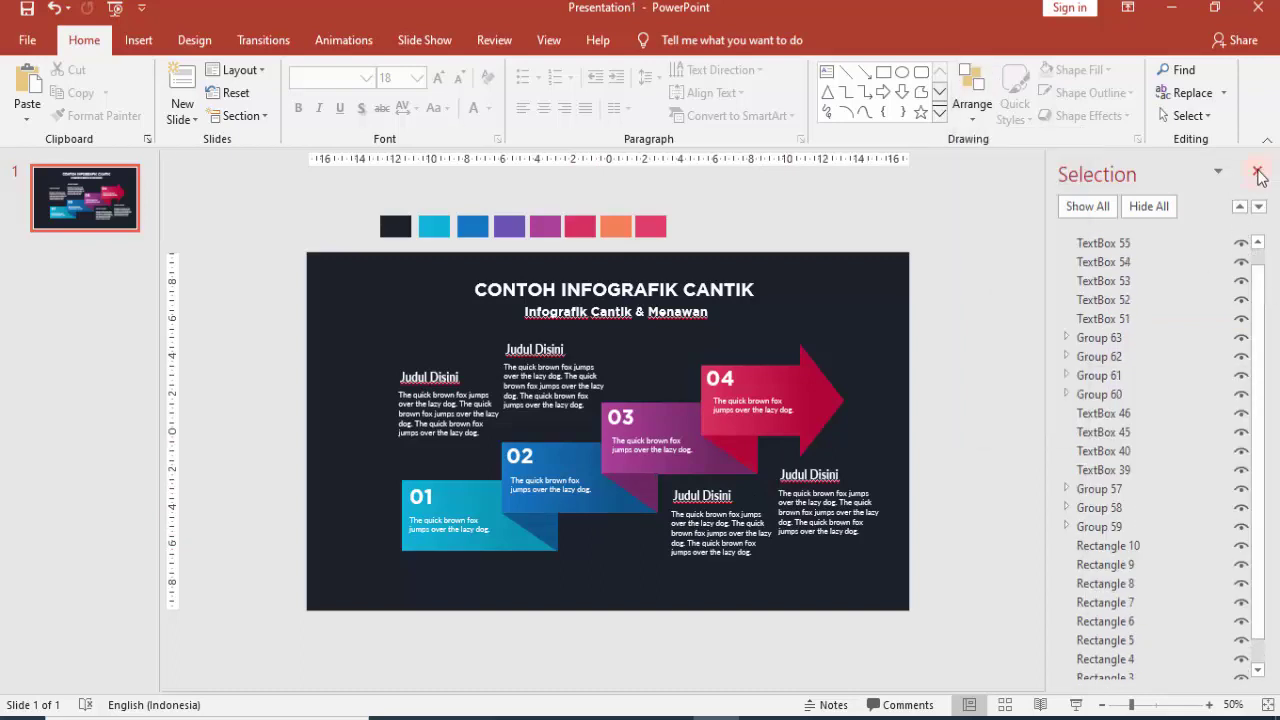
click(1258, 173)
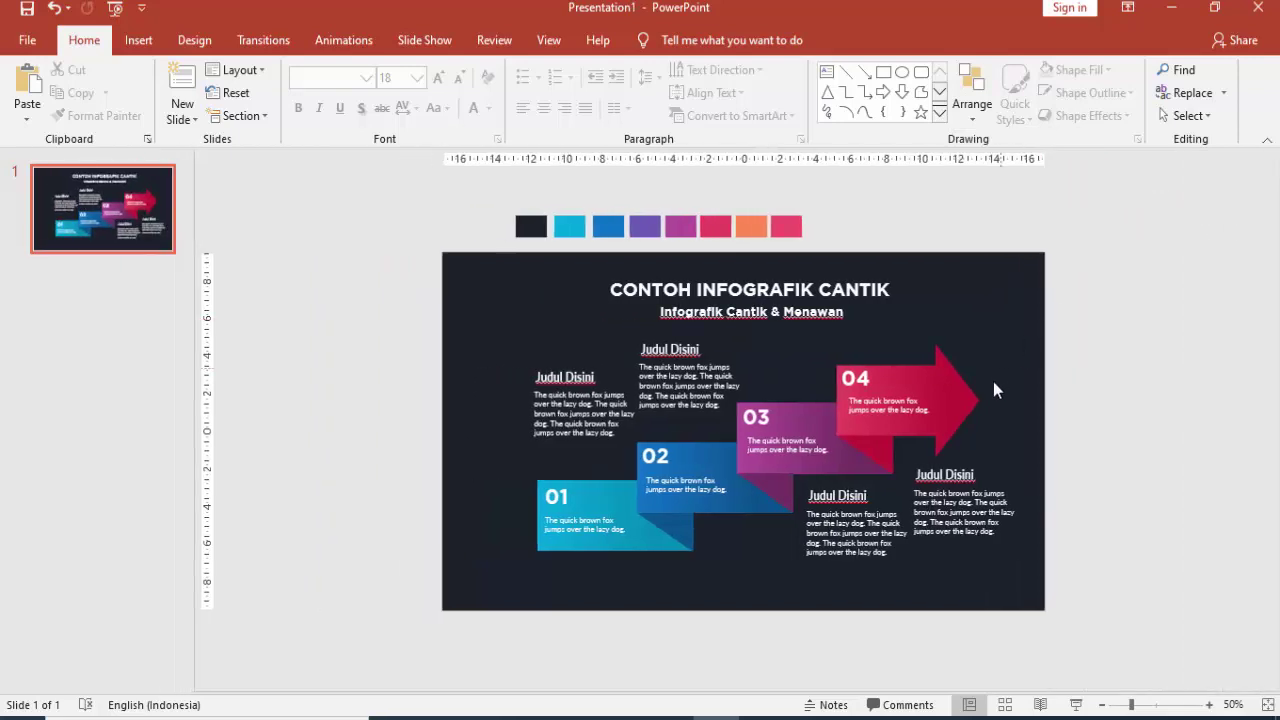
- Give the 04 arrow group a Fly In entrance from the left lasting 0.75 seconds
click(954, 406)
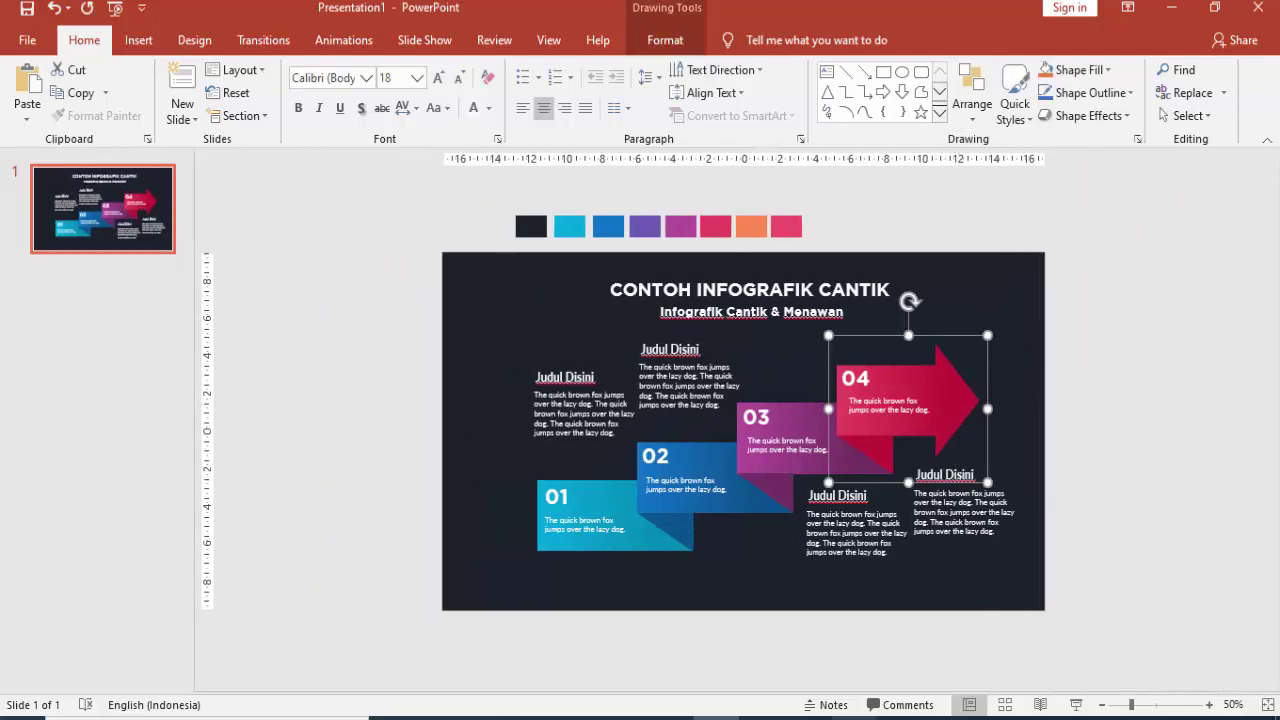
click(871, 422)
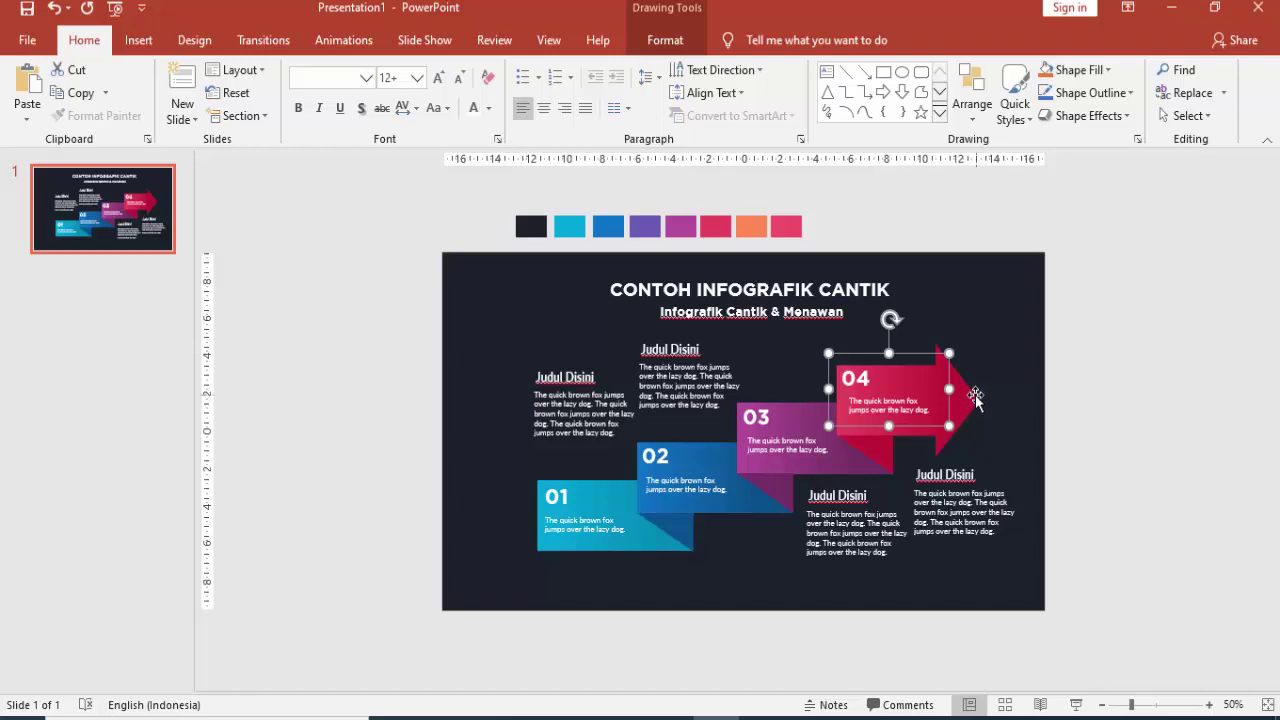
click(975, 397)
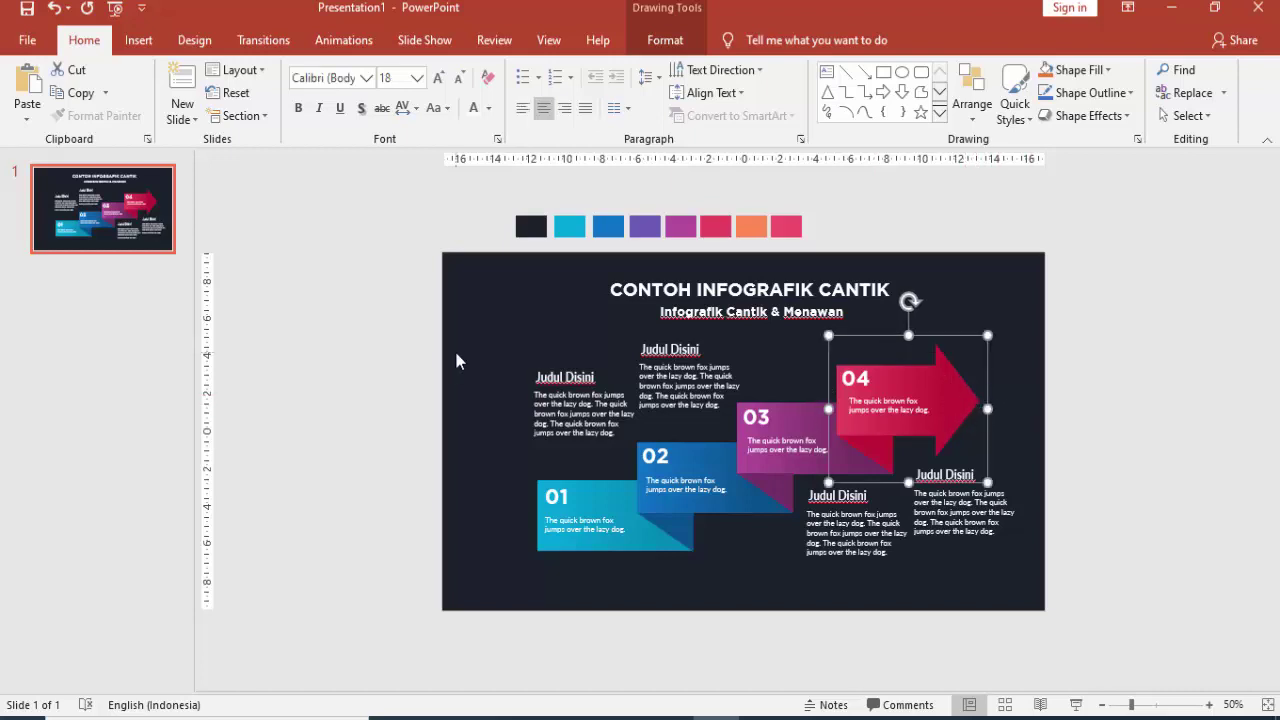
click(340, 45)
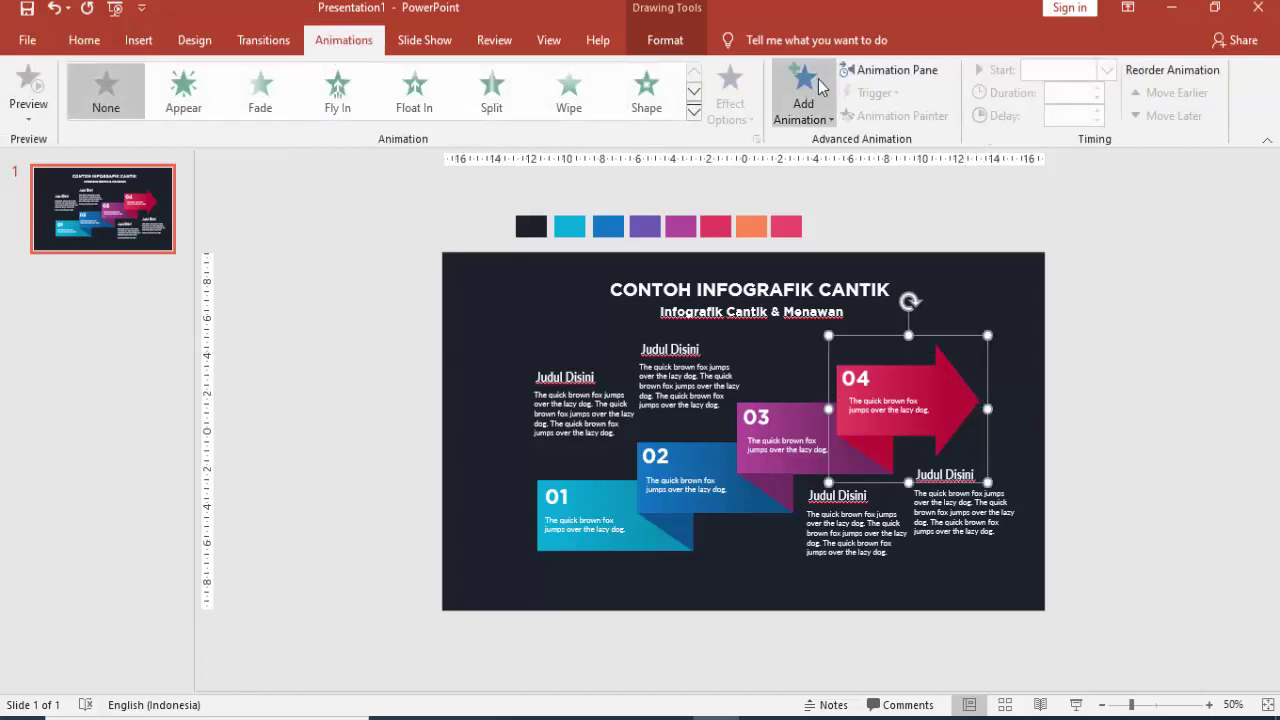
click(862, 71)
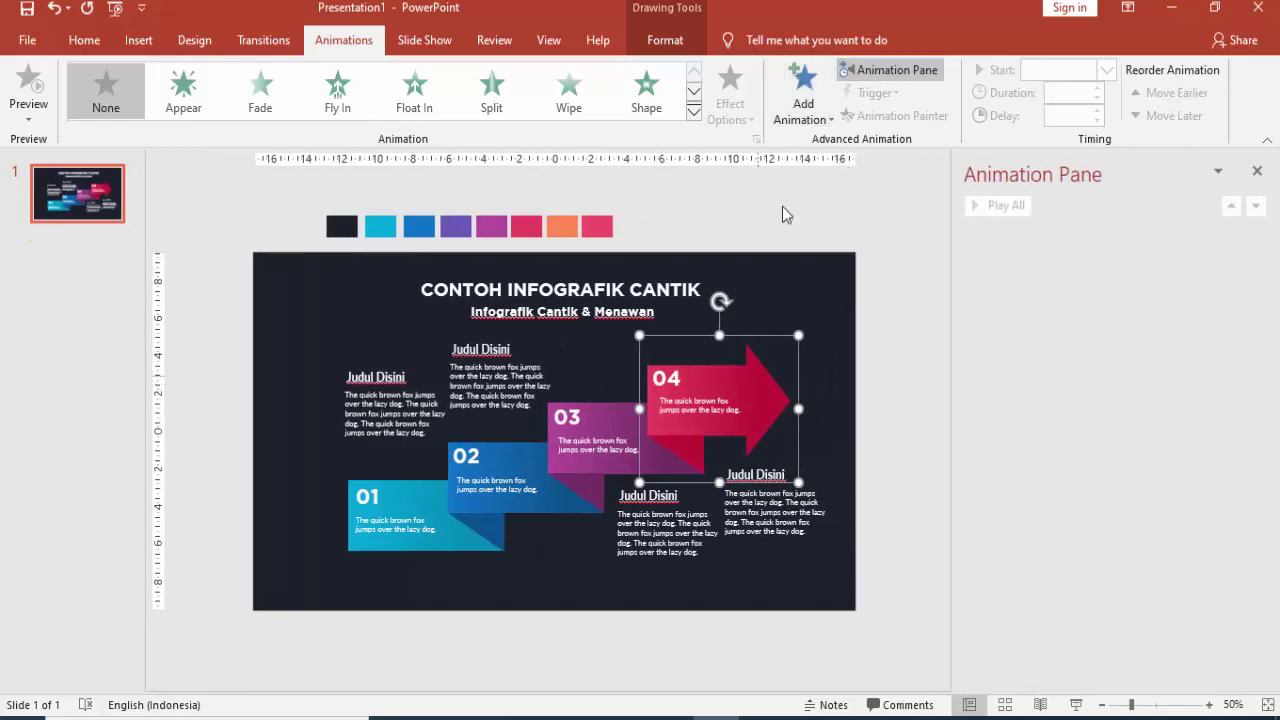
click(805, 100)
click(963, 180)
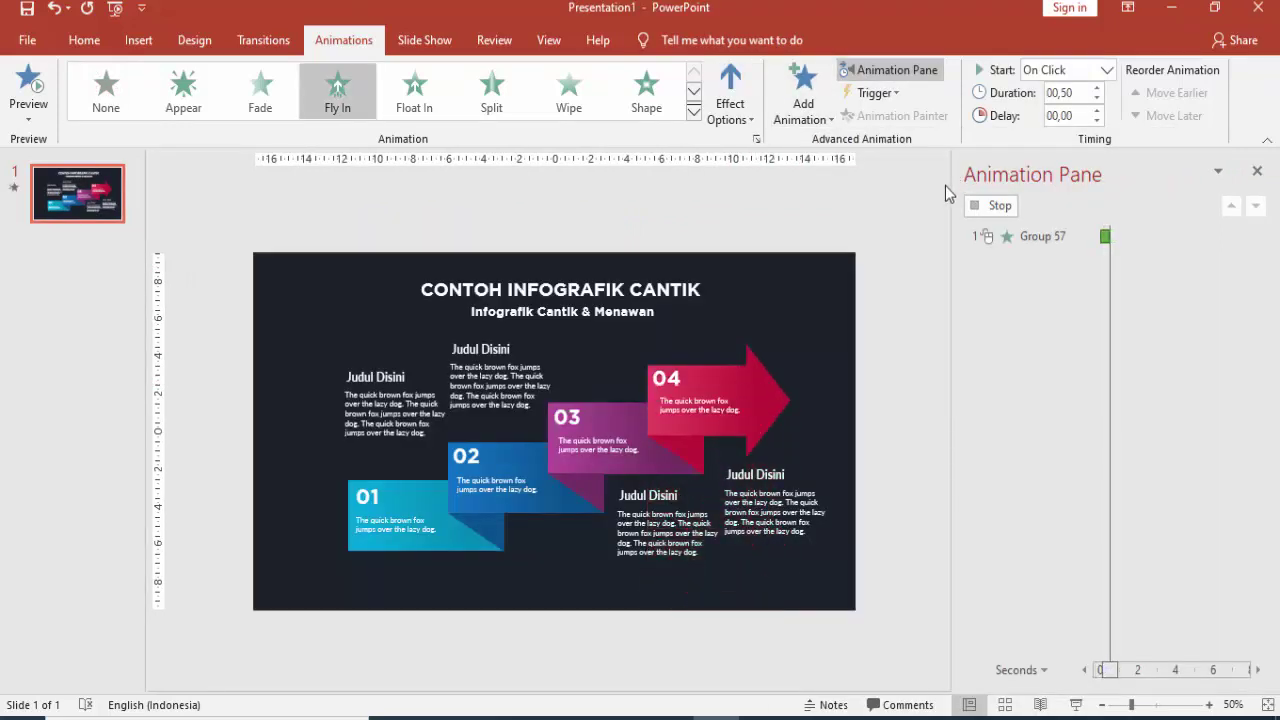
click(737, 86)
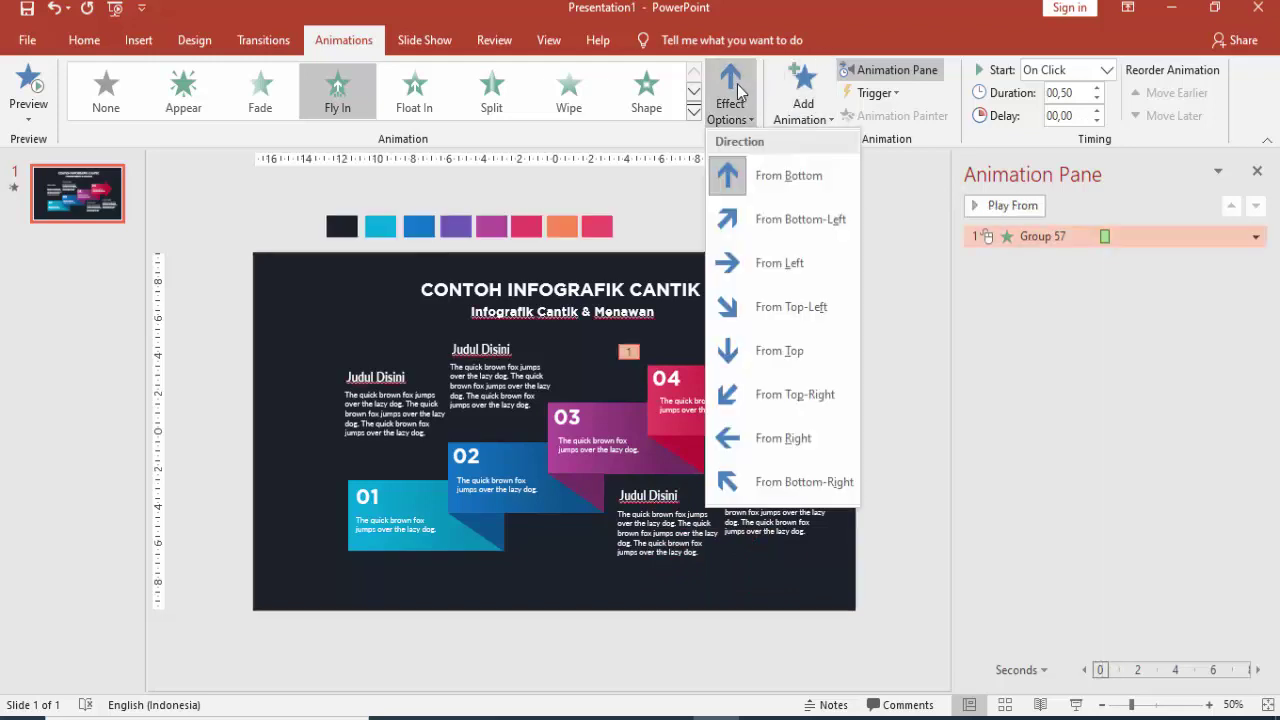
click(760, 260)
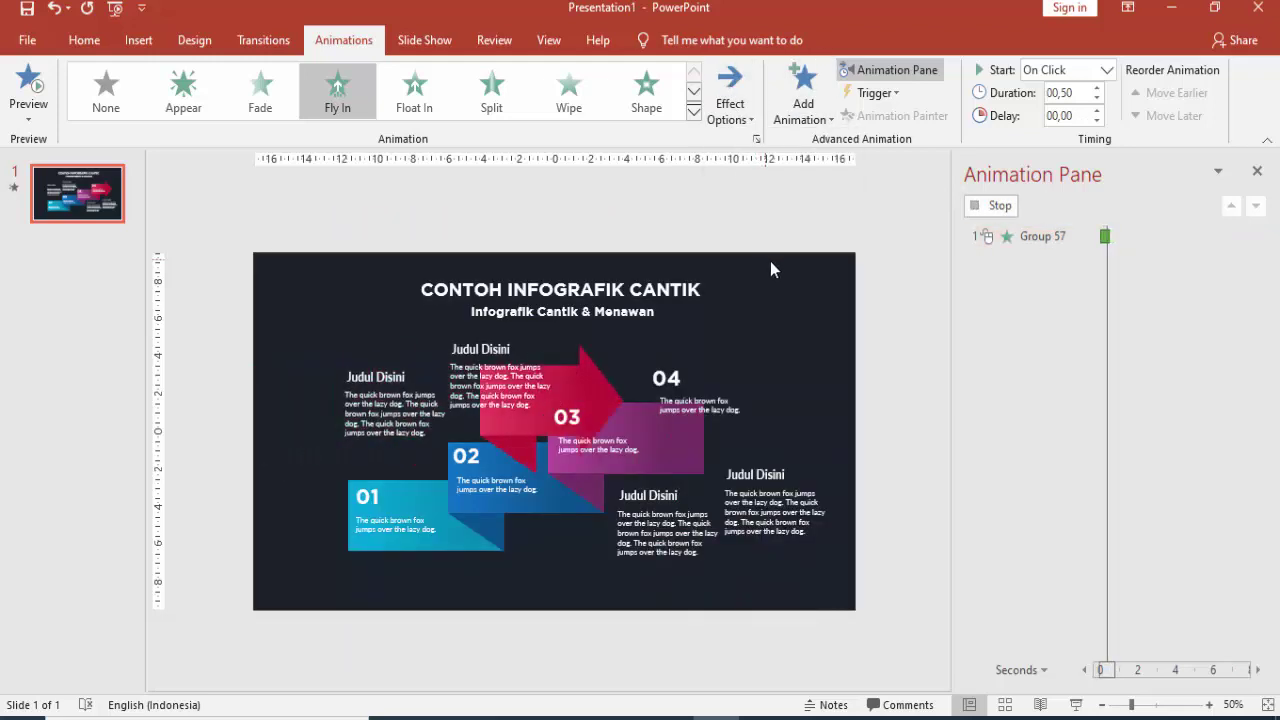
click(1097, 88)
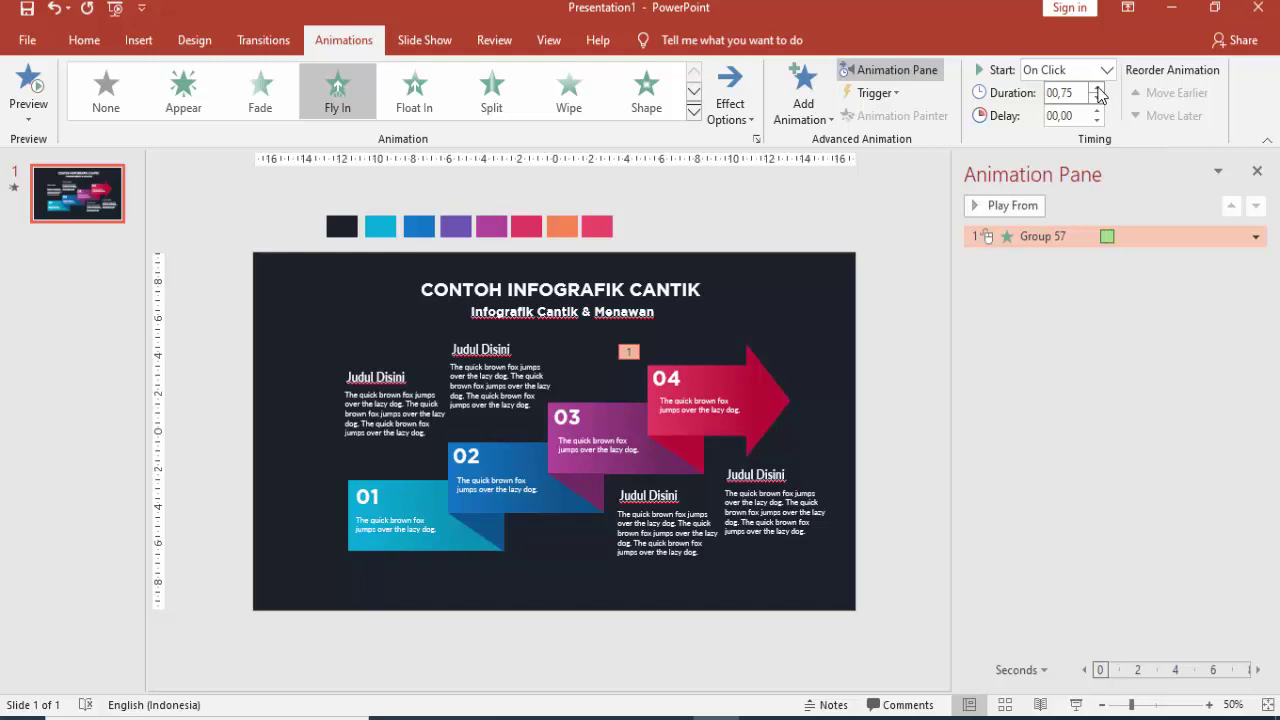
- Add a 0.12 s smooth end in the Fly In effect options
double_click(1105, 237)
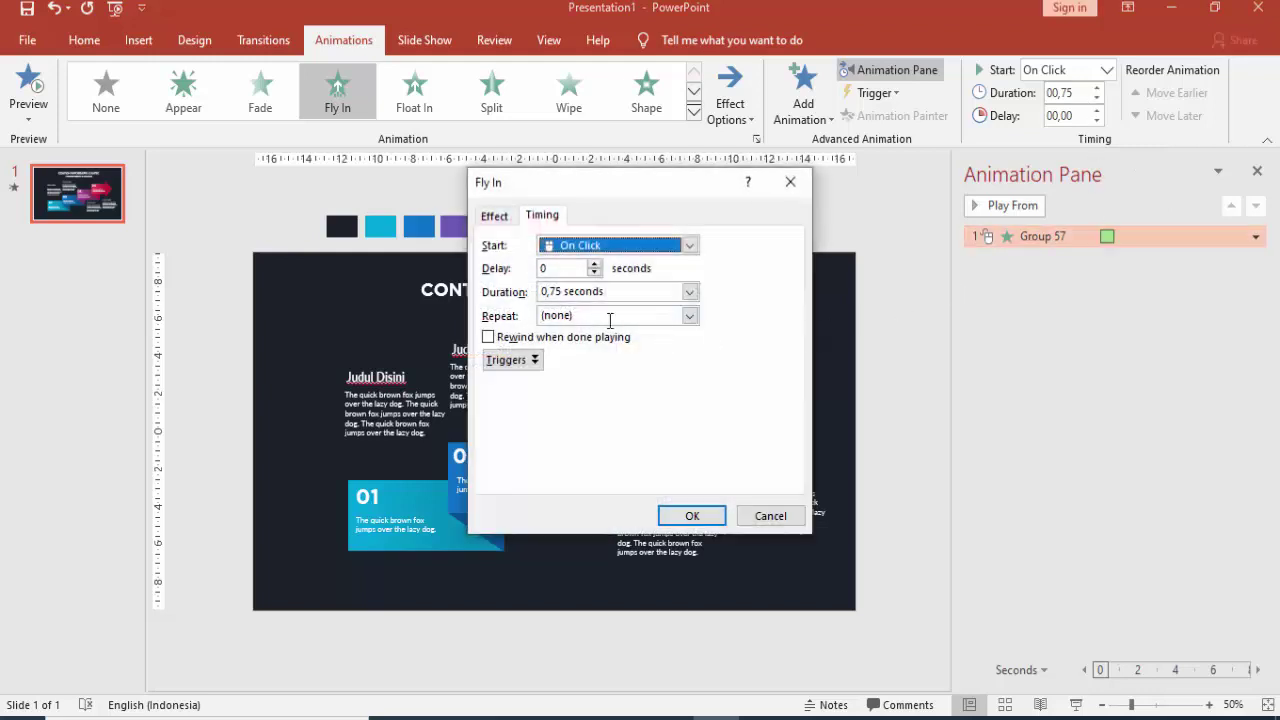
click(494, 216)
click(591, 319)
drag(592, 320, 603, 323)
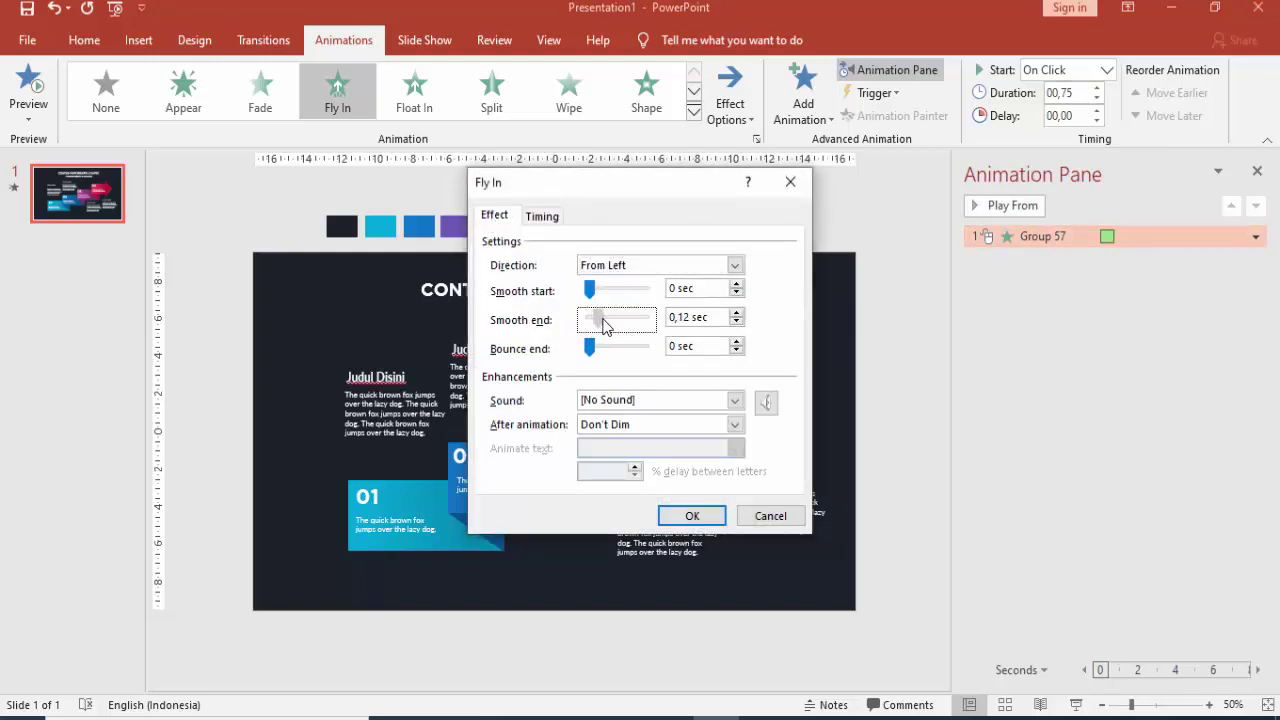
click(690, 516)
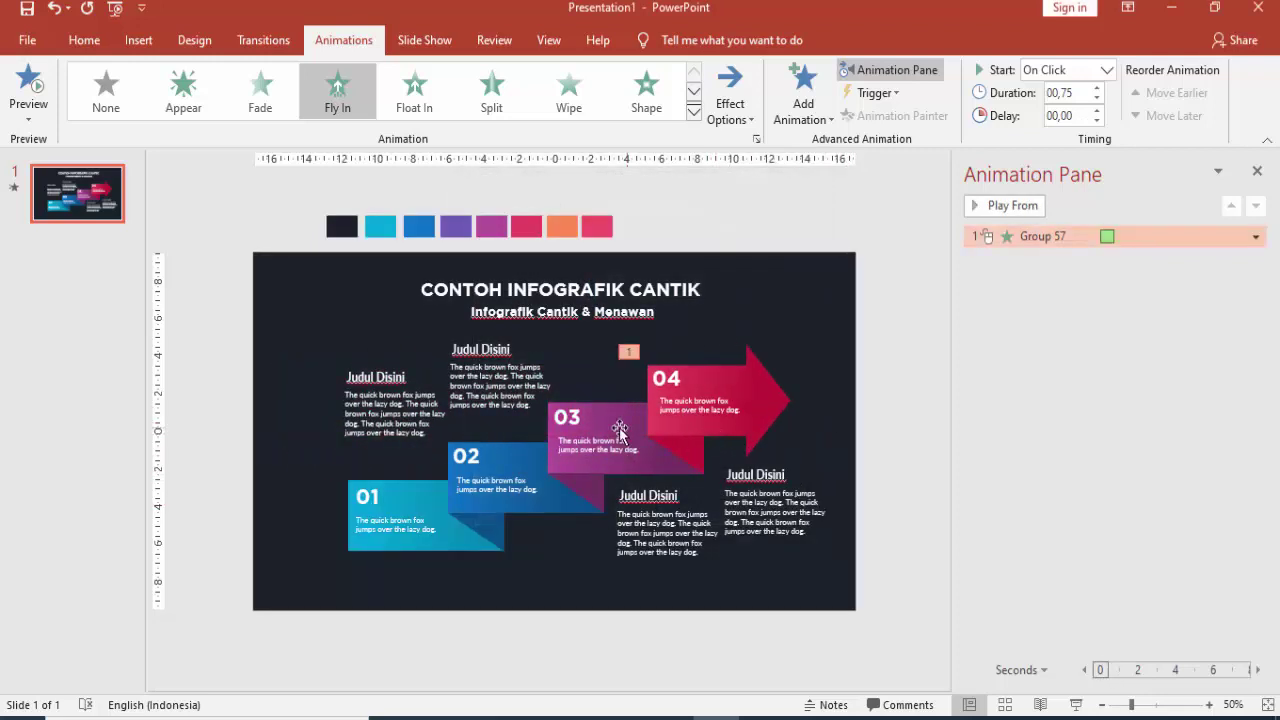
click(779, 390)
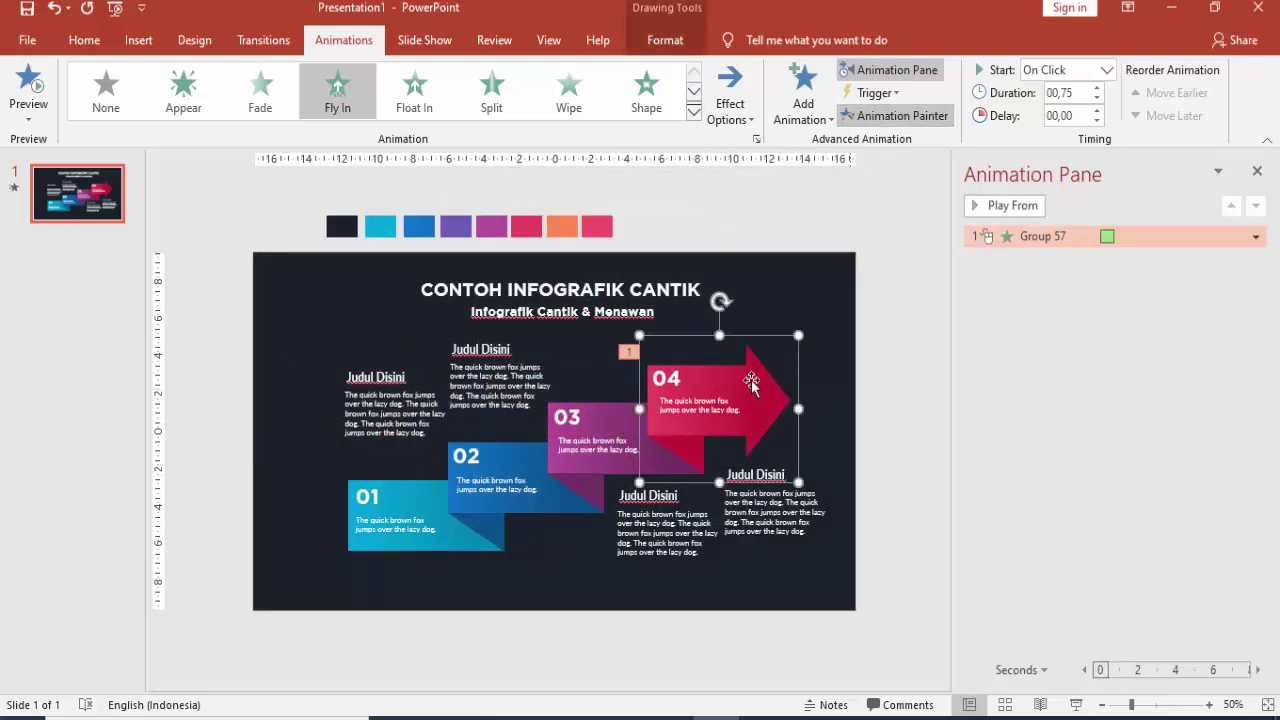
- Paint the Fly In onto Group 58, Group 59 and Rectangle 37, with 0.25 s and 0.50 s delays
click(587, 500)
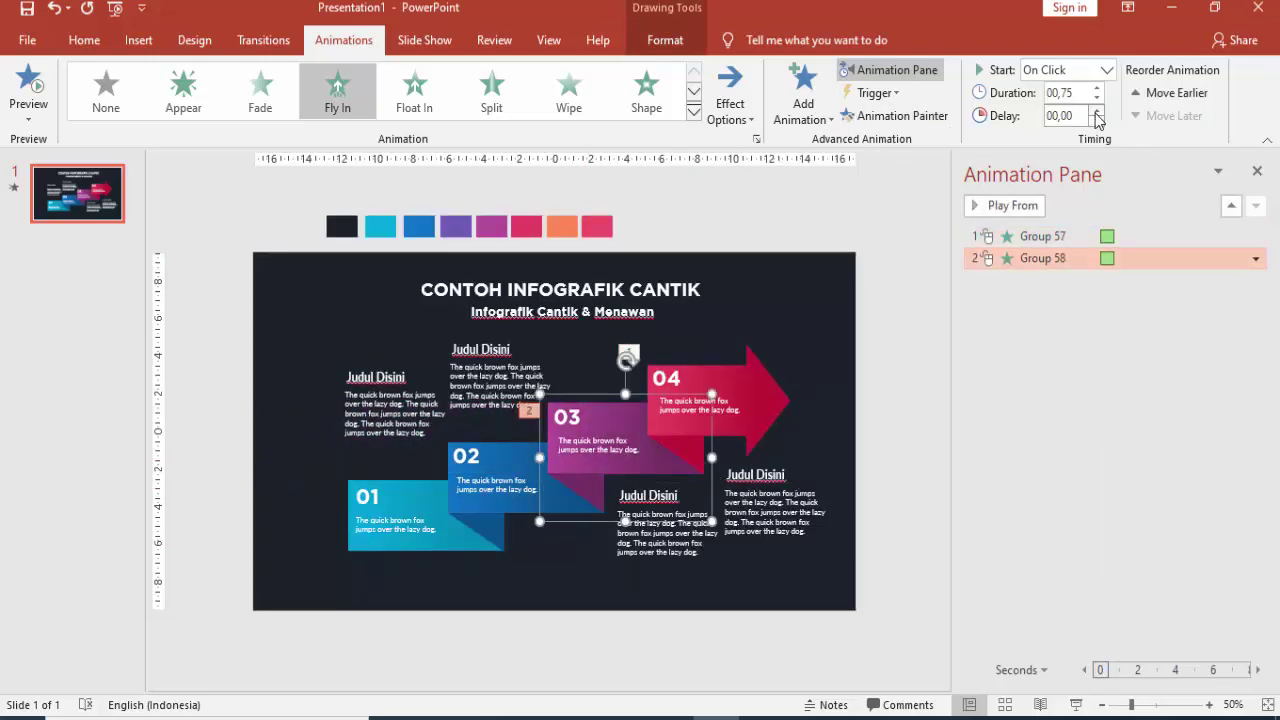
click(885, 116)
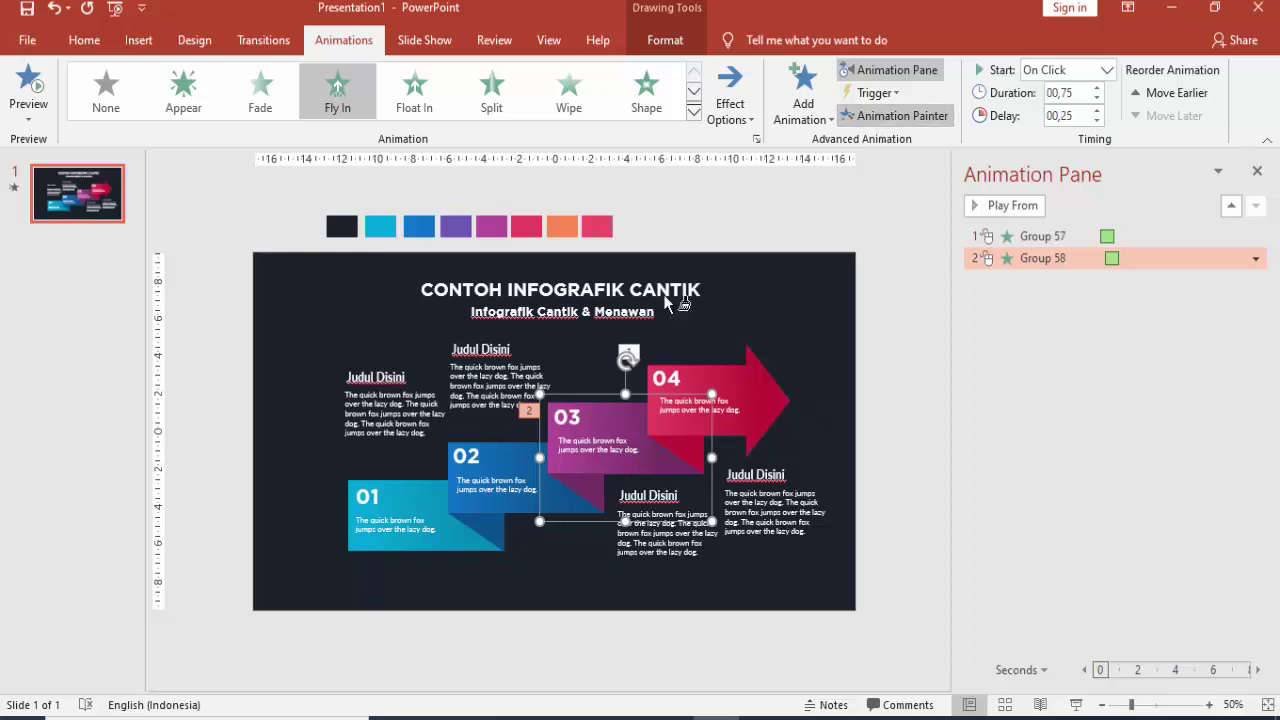
click(484, 521)
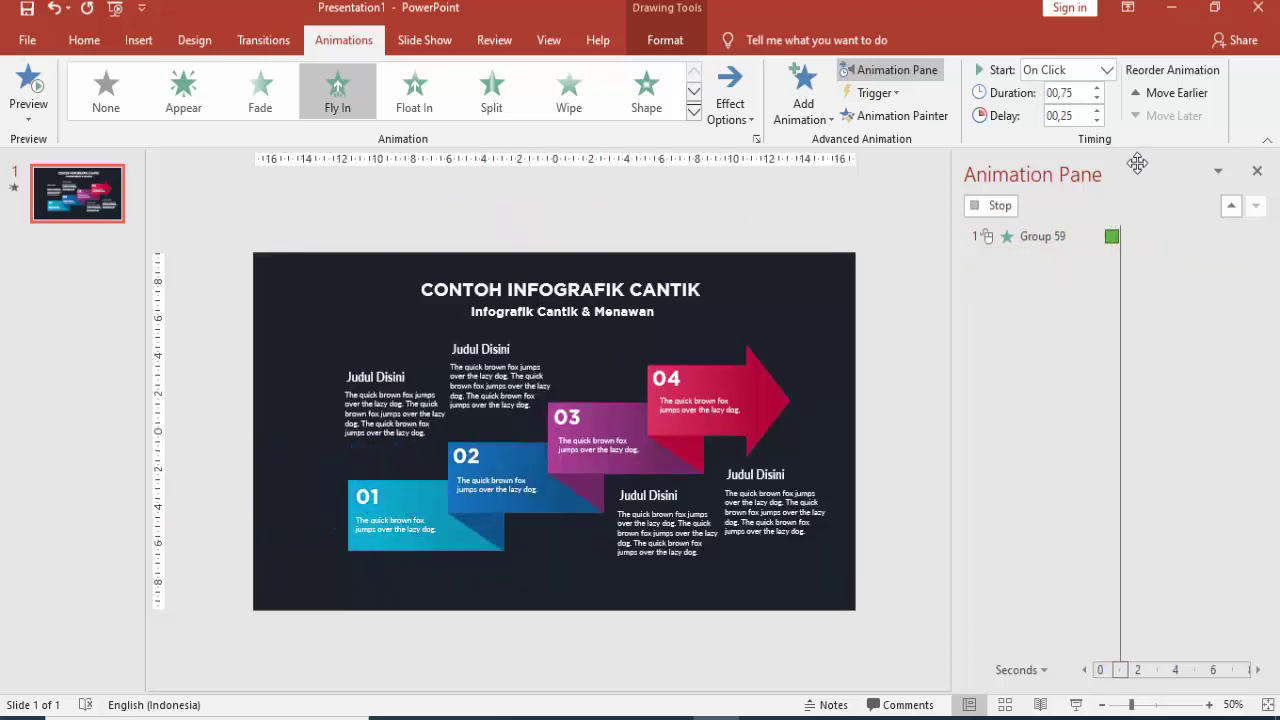
click(1094, 112)
click(890, 116)
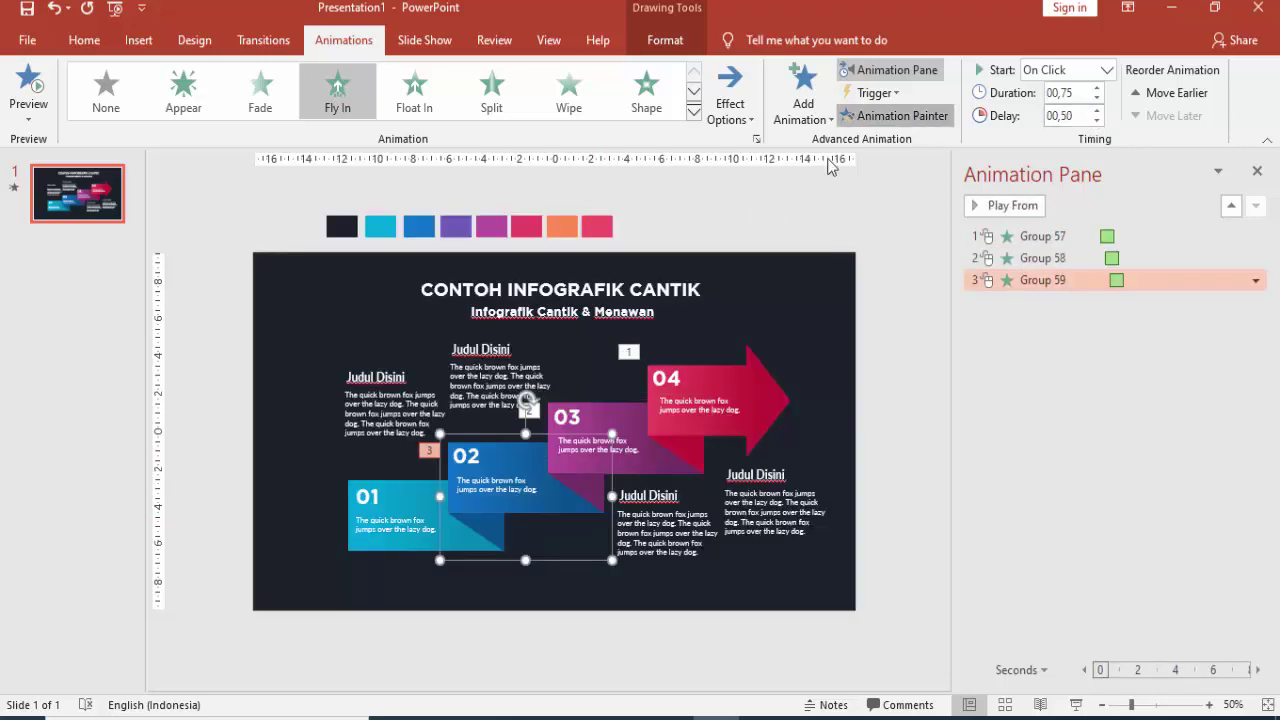
click(396, 492)
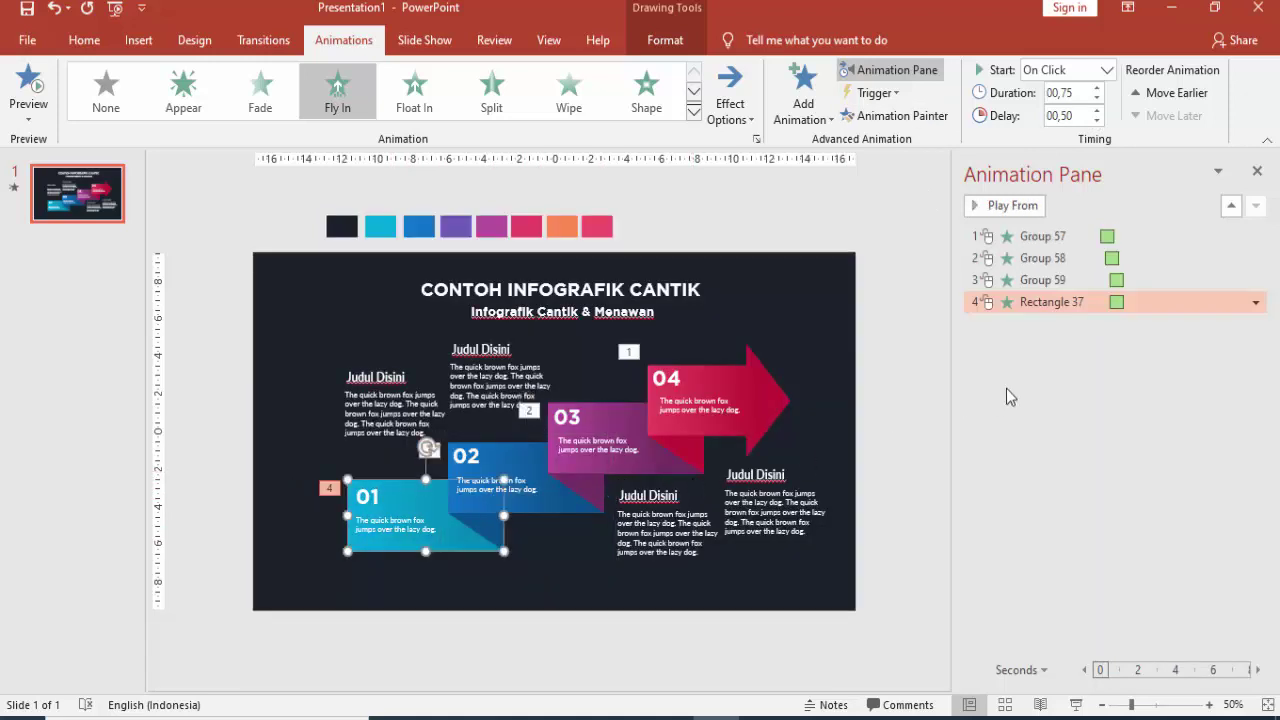
click(1093, 258)
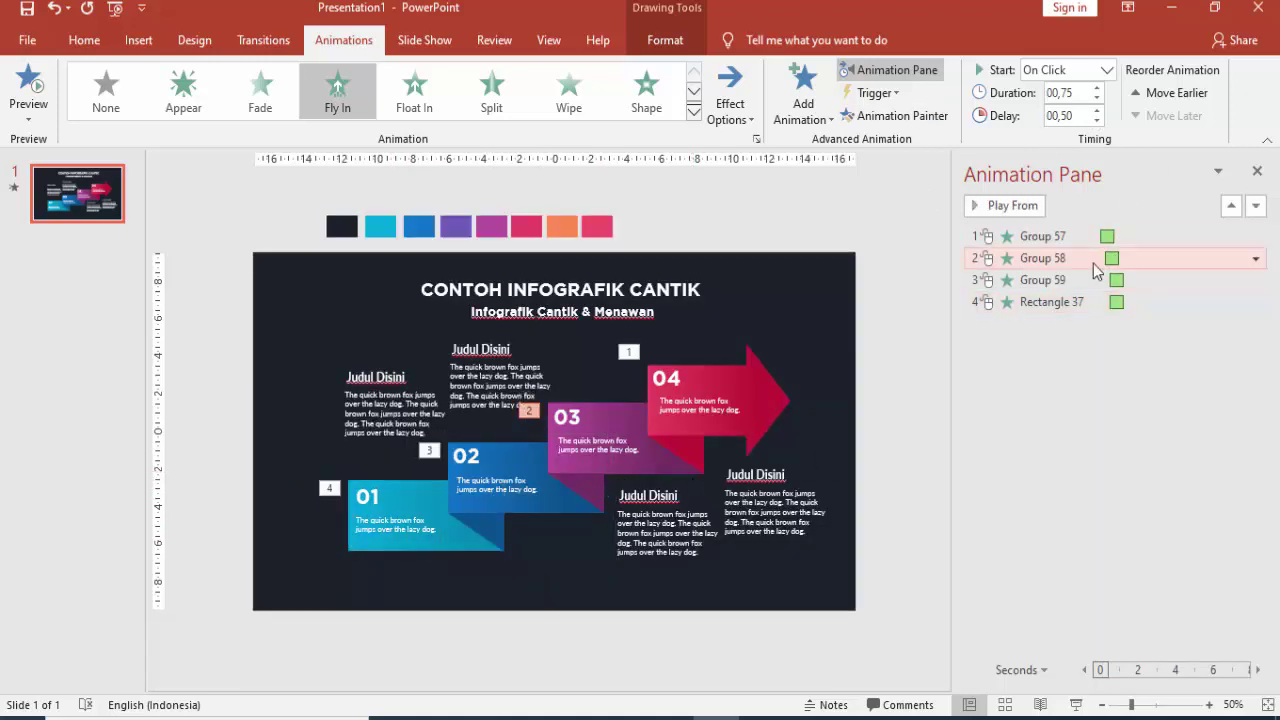
- Set pieces 03, 02 and 01 to start With Previous, give 01 a 0.75 s delay, then preview
click(1105, 70)
click(1059, 112)
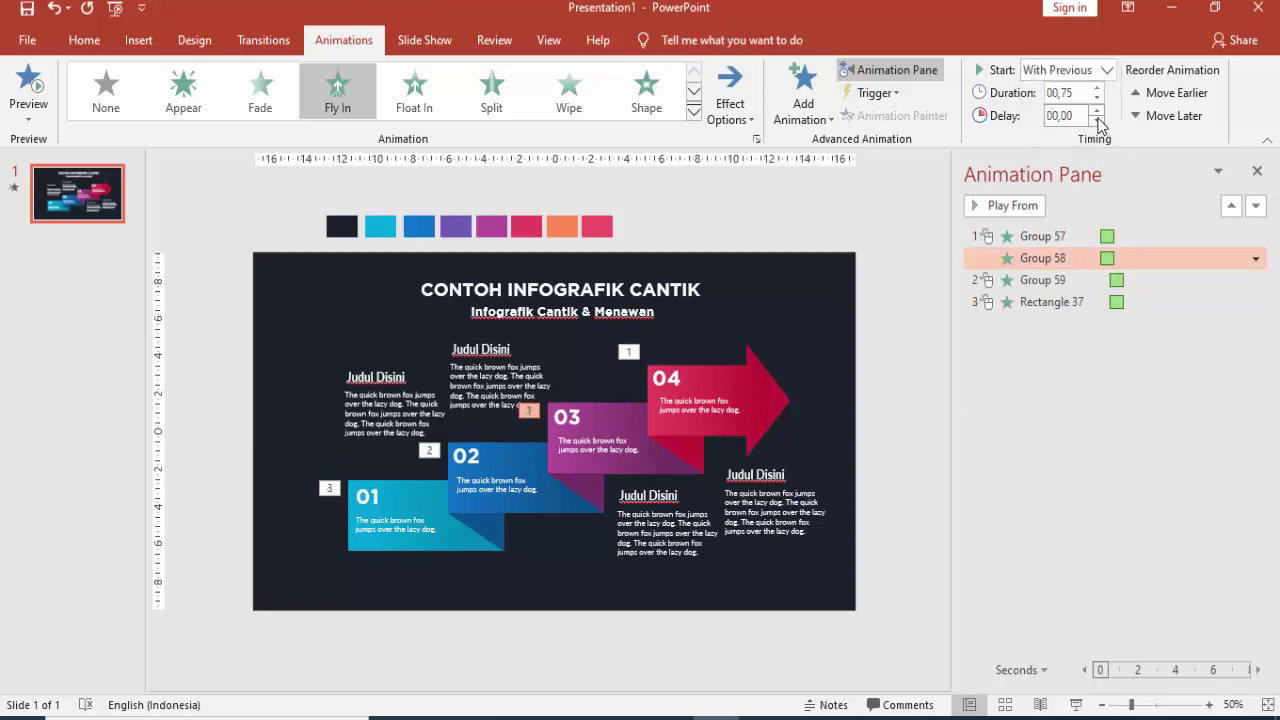
click(1137, 280)
click(1107, 70)
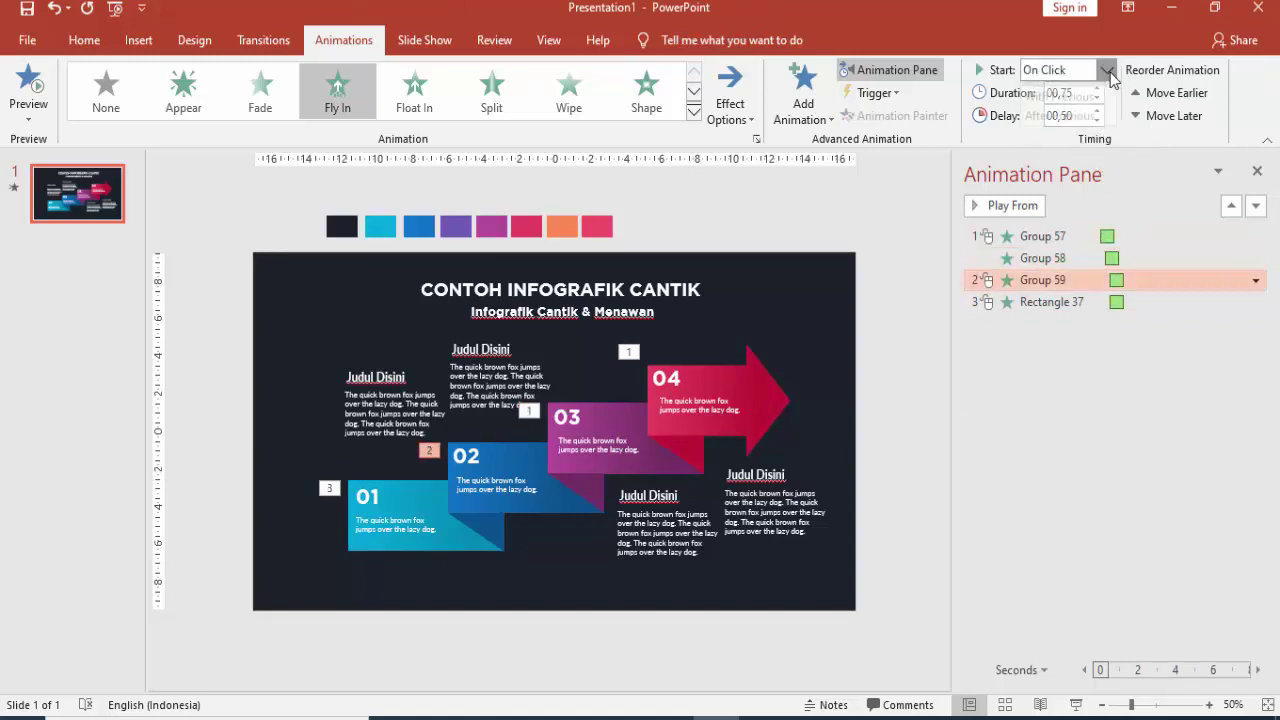
click(1068, 111)
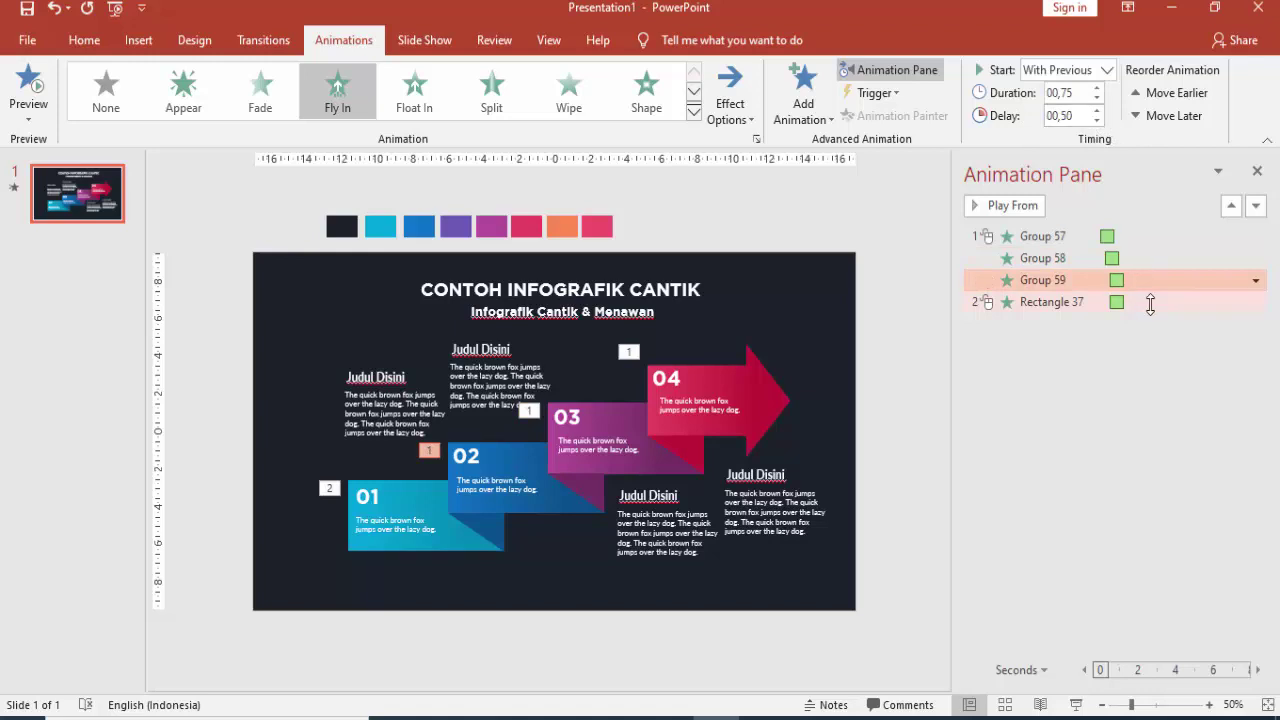
click(1150, 303)
click(1090, 70)
click(1086, 114)
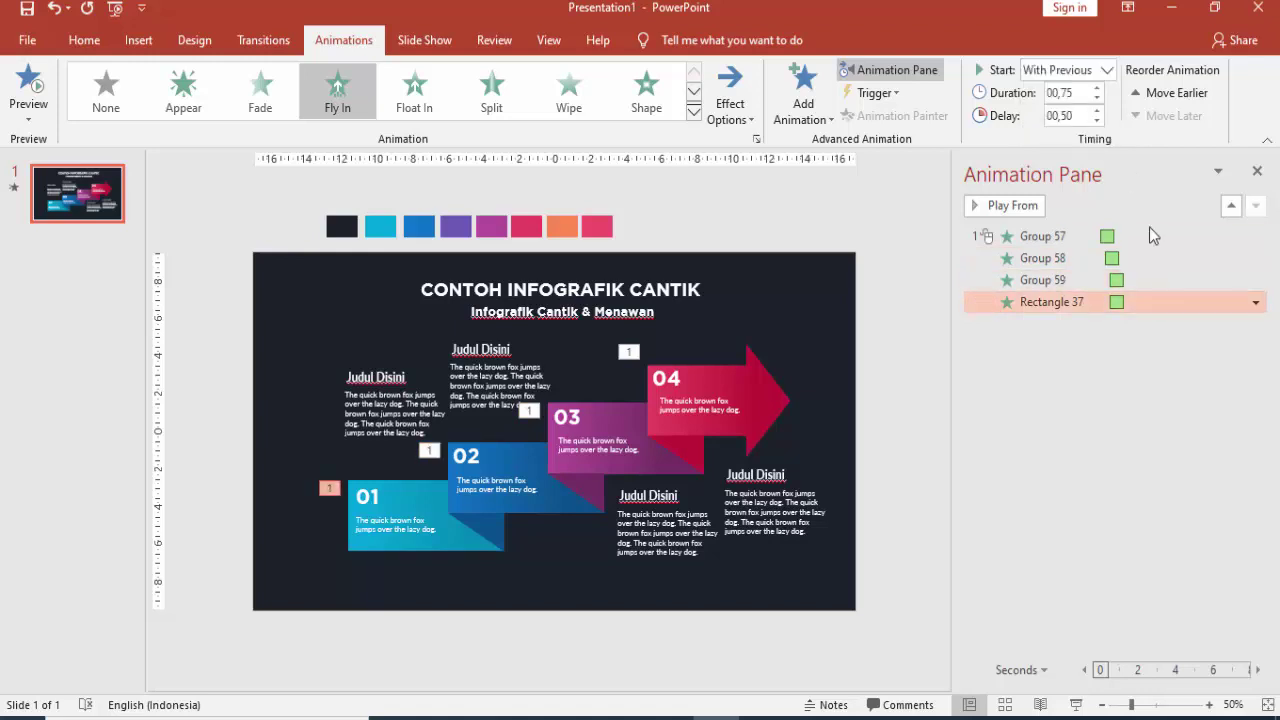
click(1097, 111)
click(1030, 240)
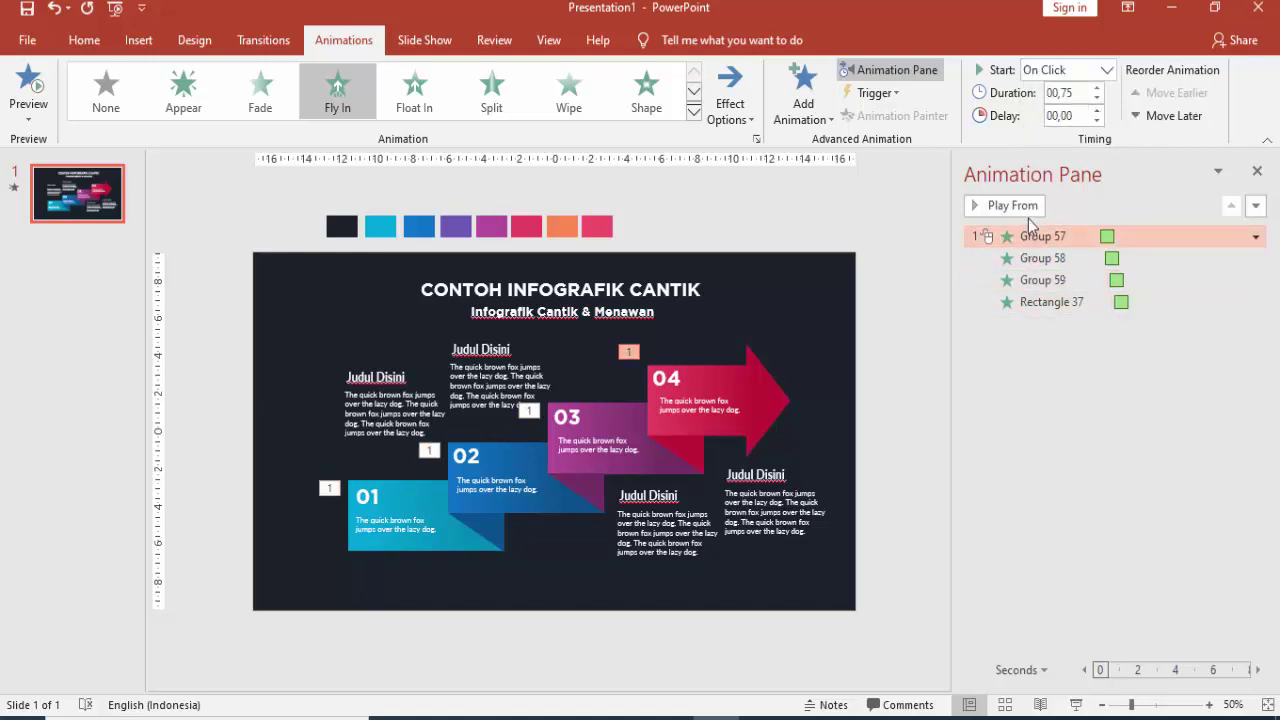
click(1010, 206)
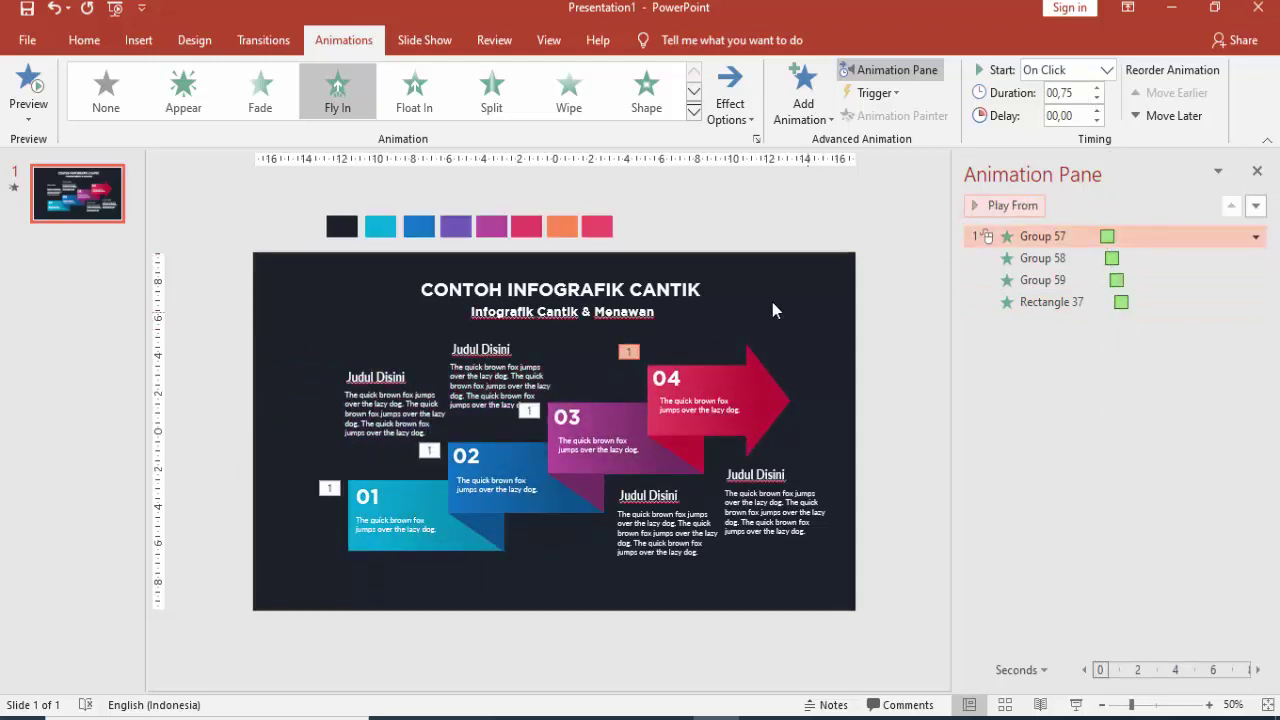
- Give the slide title a Fly In entrance from the top
click(675, 285)
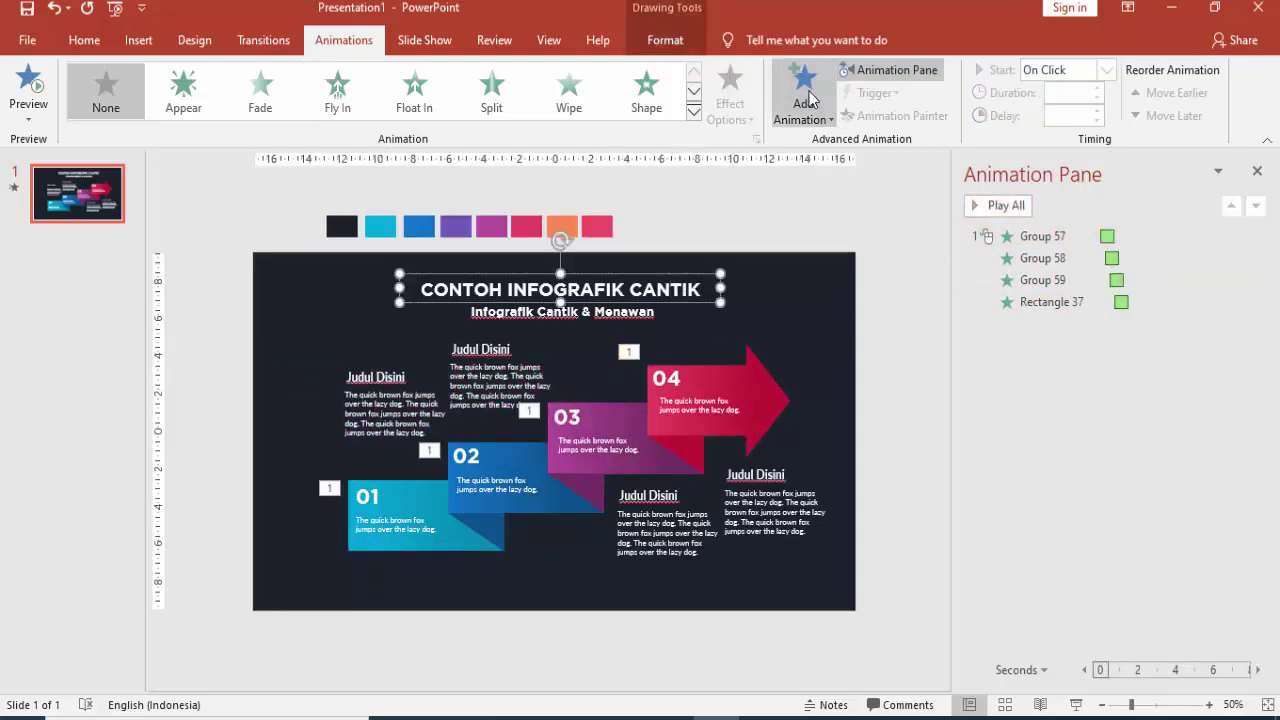
click(806, 100)
click(963, 175)
click(738, 104)
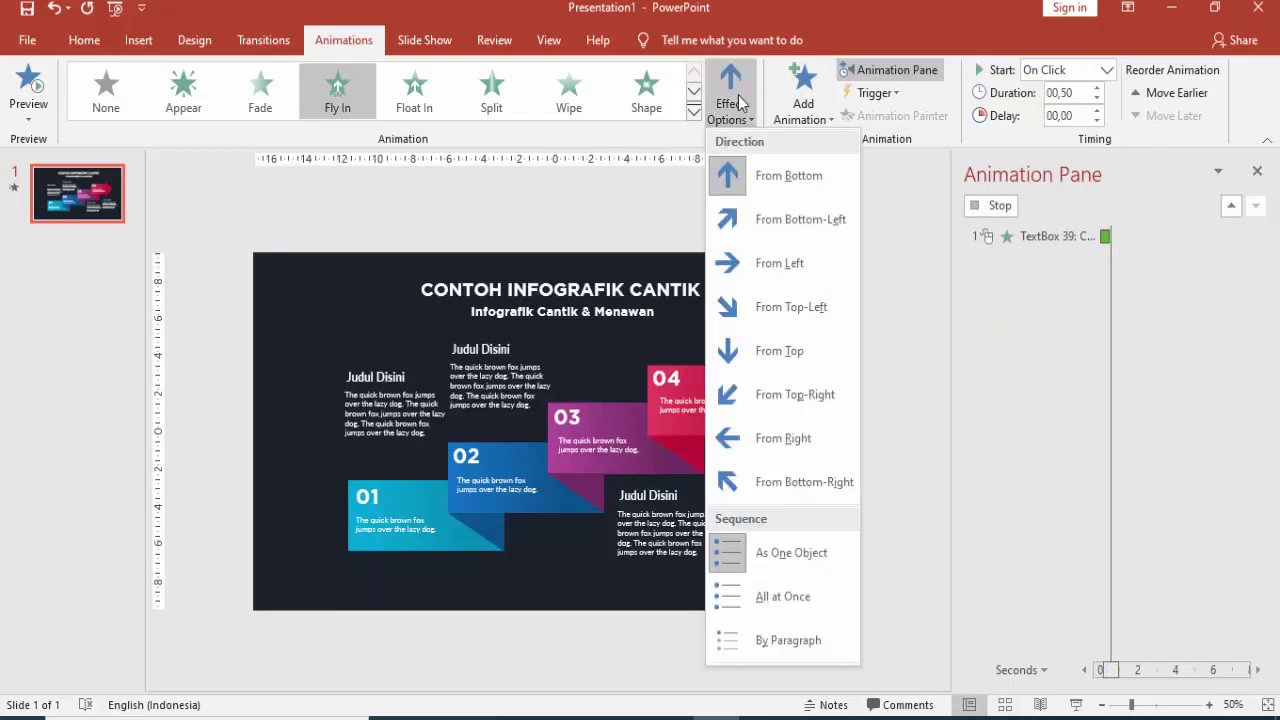
click(767, 348)
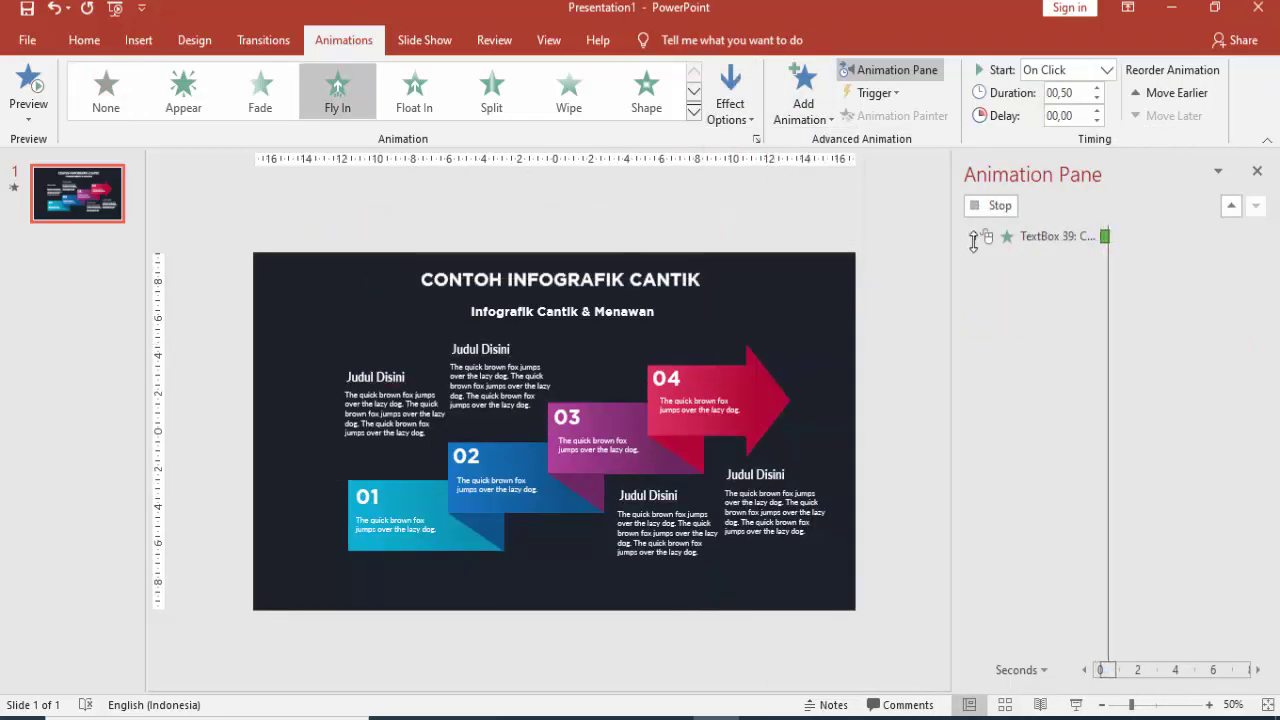
- Start the title's Fly In With Previous, delayed 0.25 seconds
click(1106, 70)
click(1057, 104)
triple_click(1096, 111)
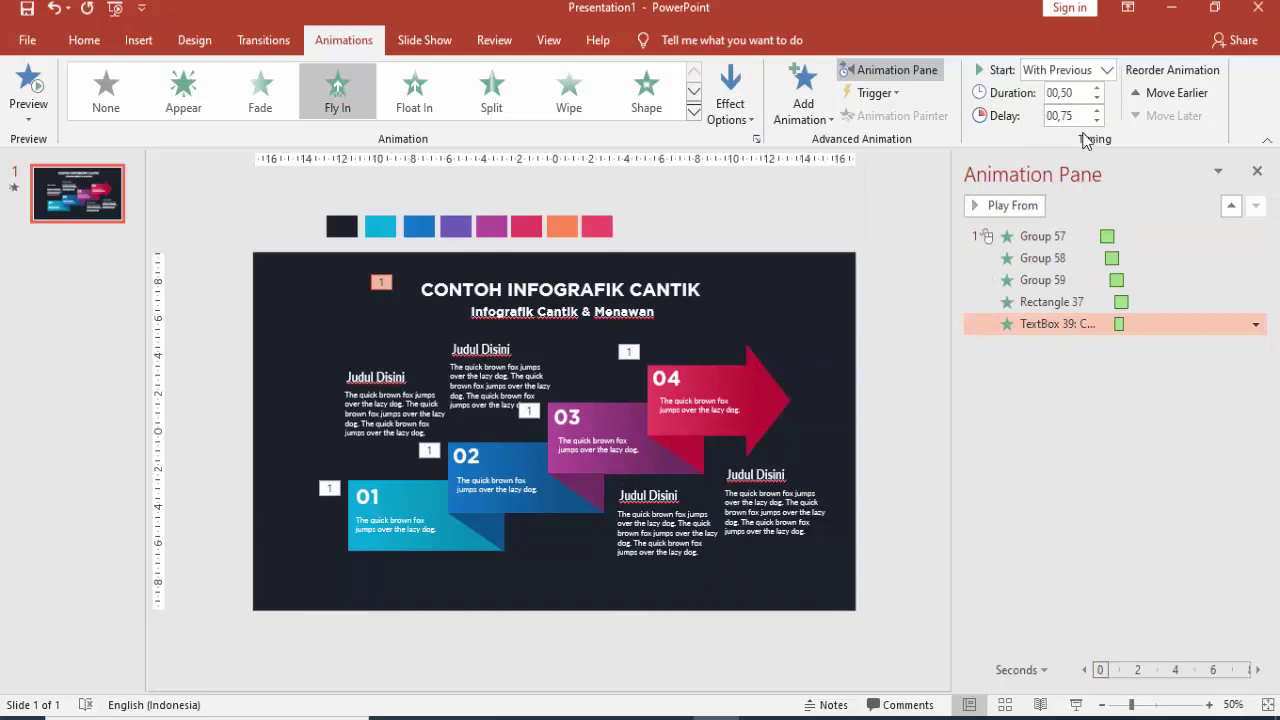
click(1097, 110)
click(1094, 124)
click(1094, 124)
click(1094, 124)
click(1094, 124)
- Preview the title's Fly In entrance
click(675, 295)
click(718, 380)
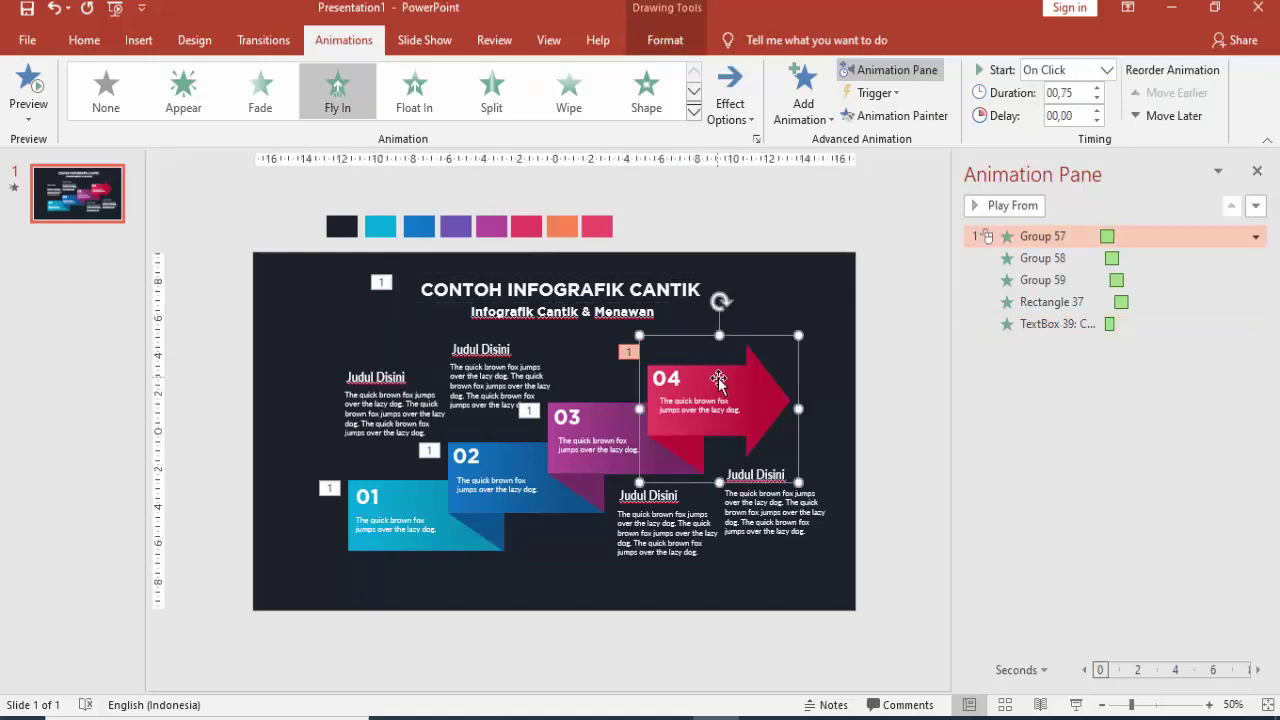
click(670, 292)
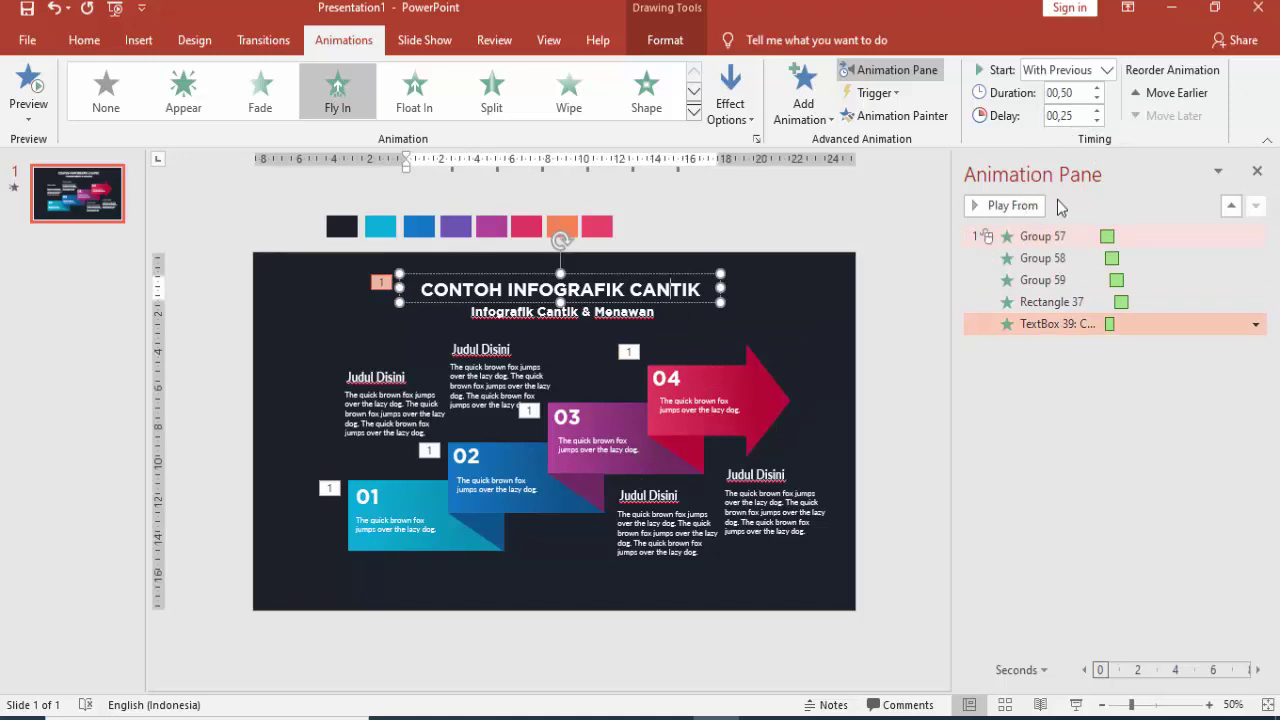
click(338, 88)
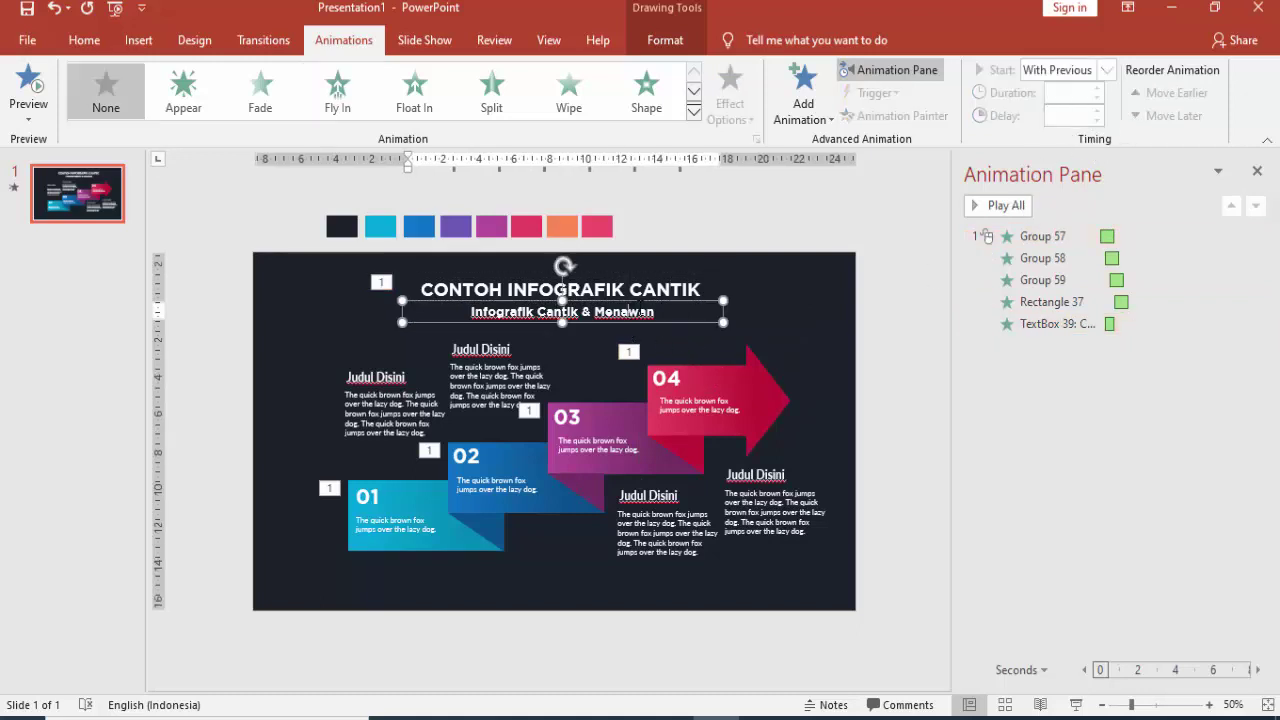
- Copy the title's Fly In onto the subtitle with a 0.5 s delay, then preview
click(668, 276)
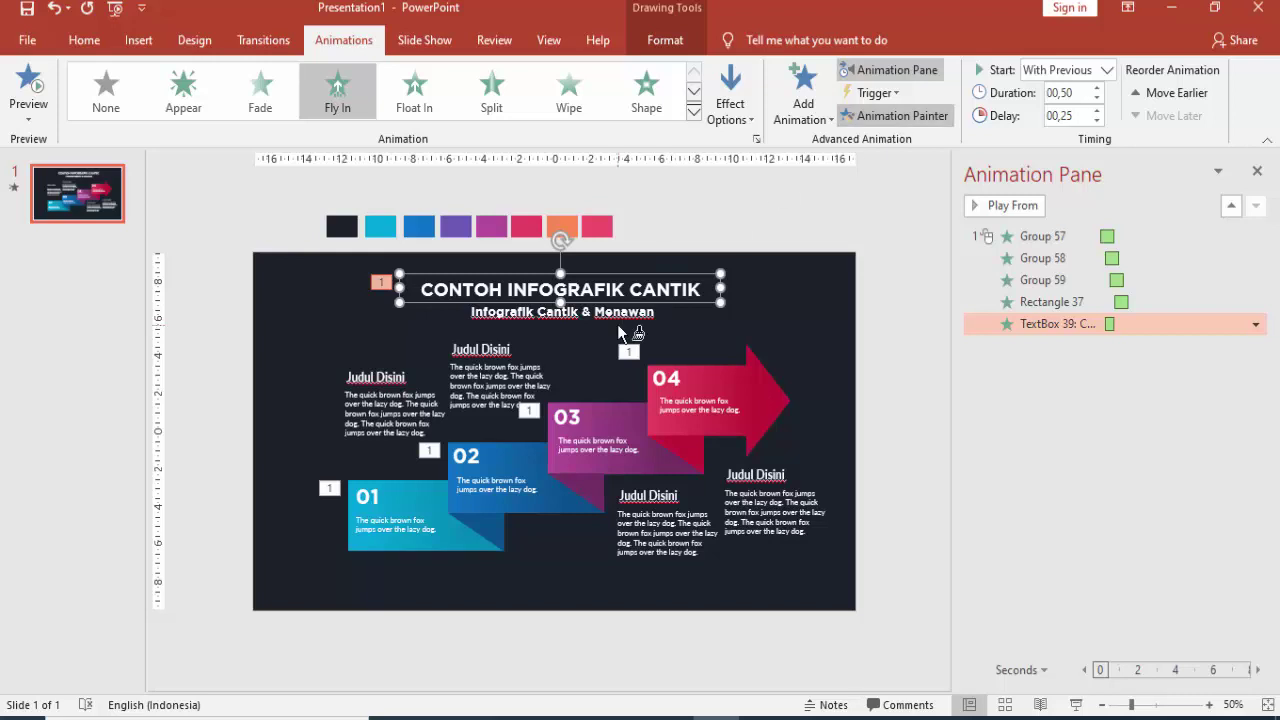
click(616, 316)
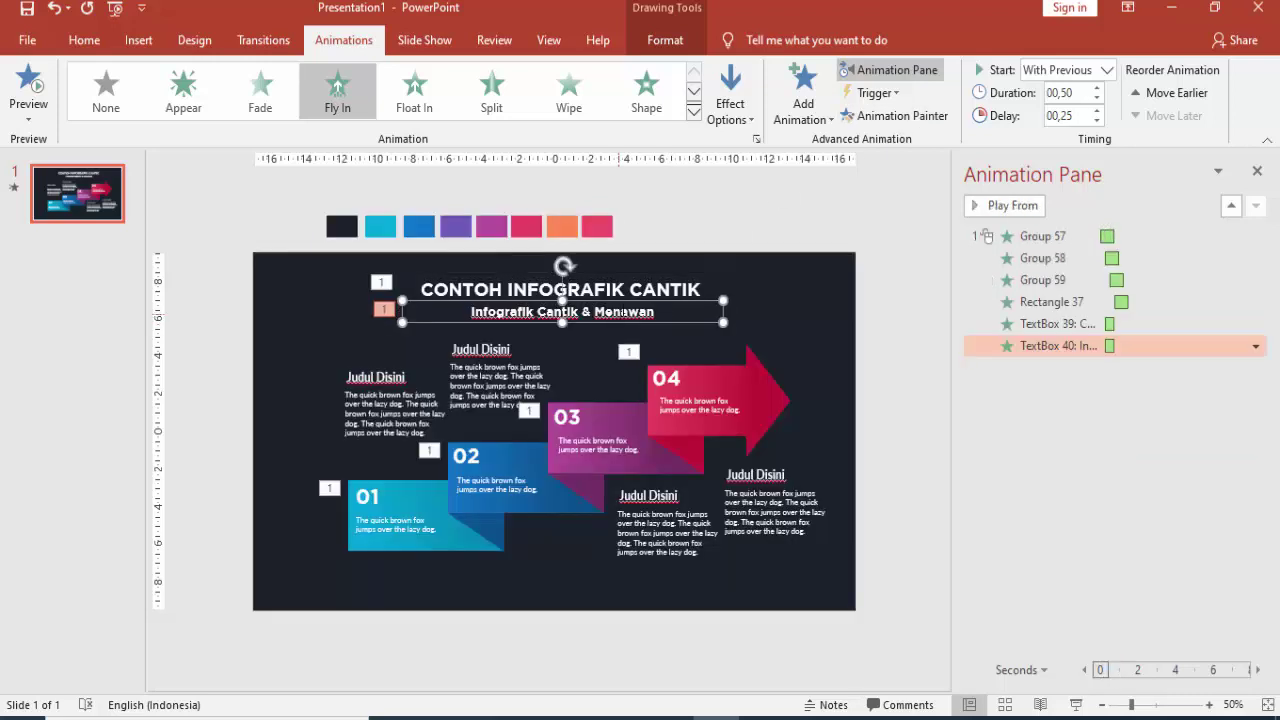
click(1097, 111)
click(629, 289)
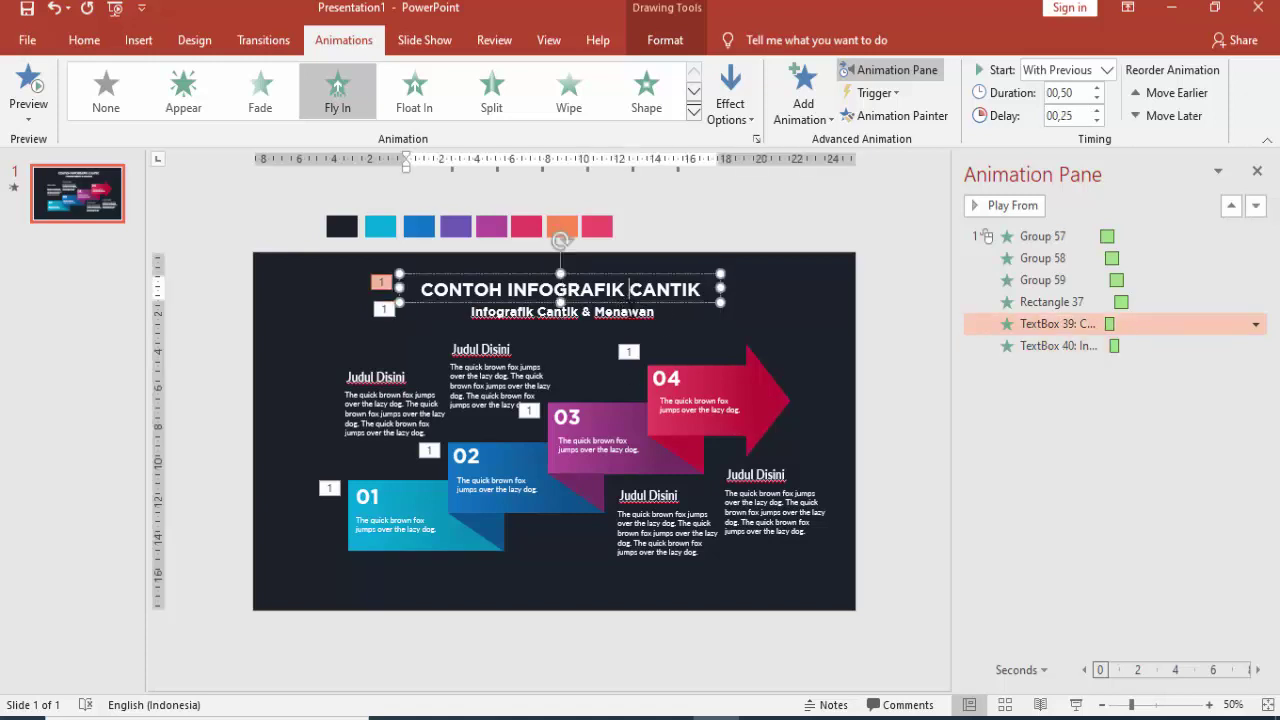
click(1024, 207)
click(521, 487)
- Add a Zoom entrance to the 01 group, starting With Previous
click(414, 524)
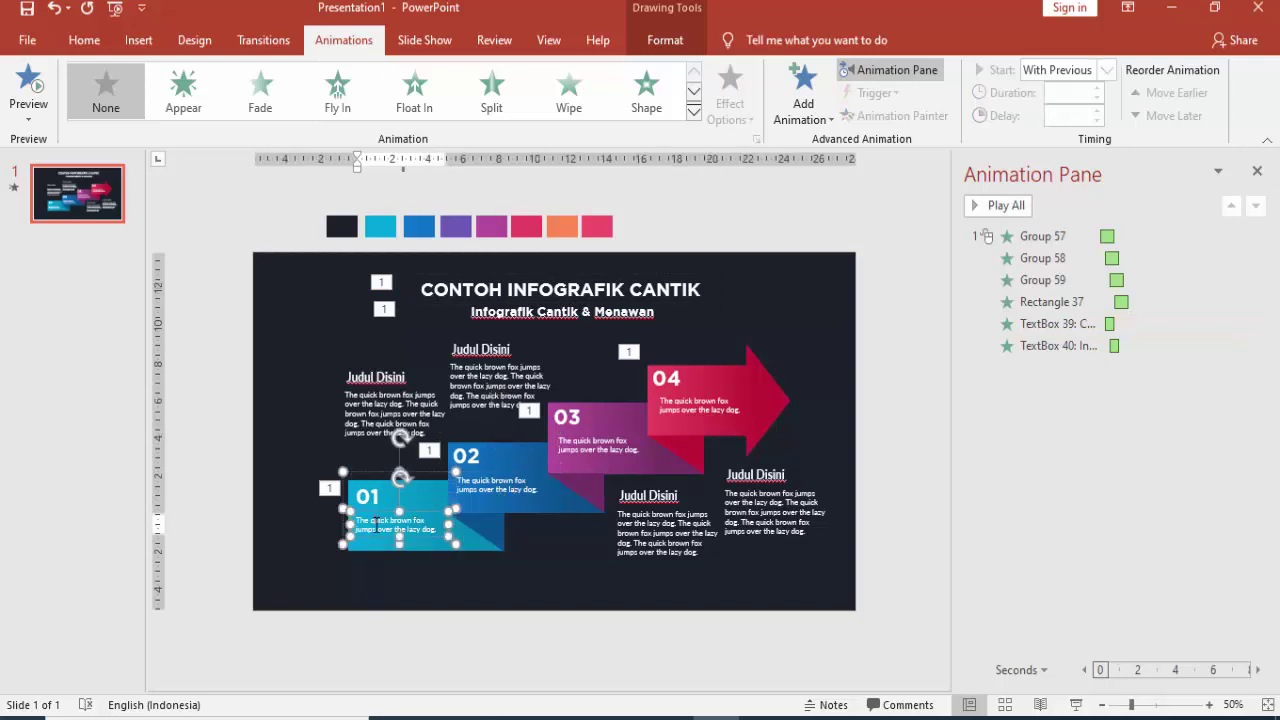
click(804, 112)
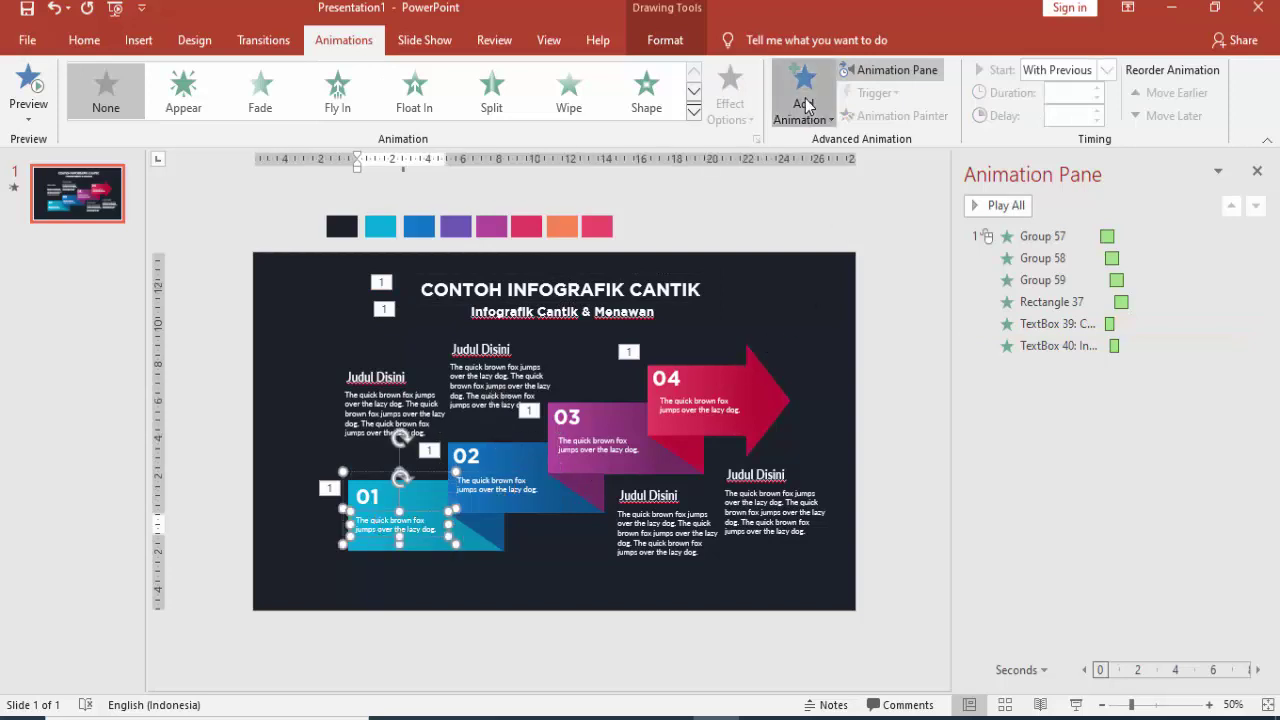
click(814, 290)
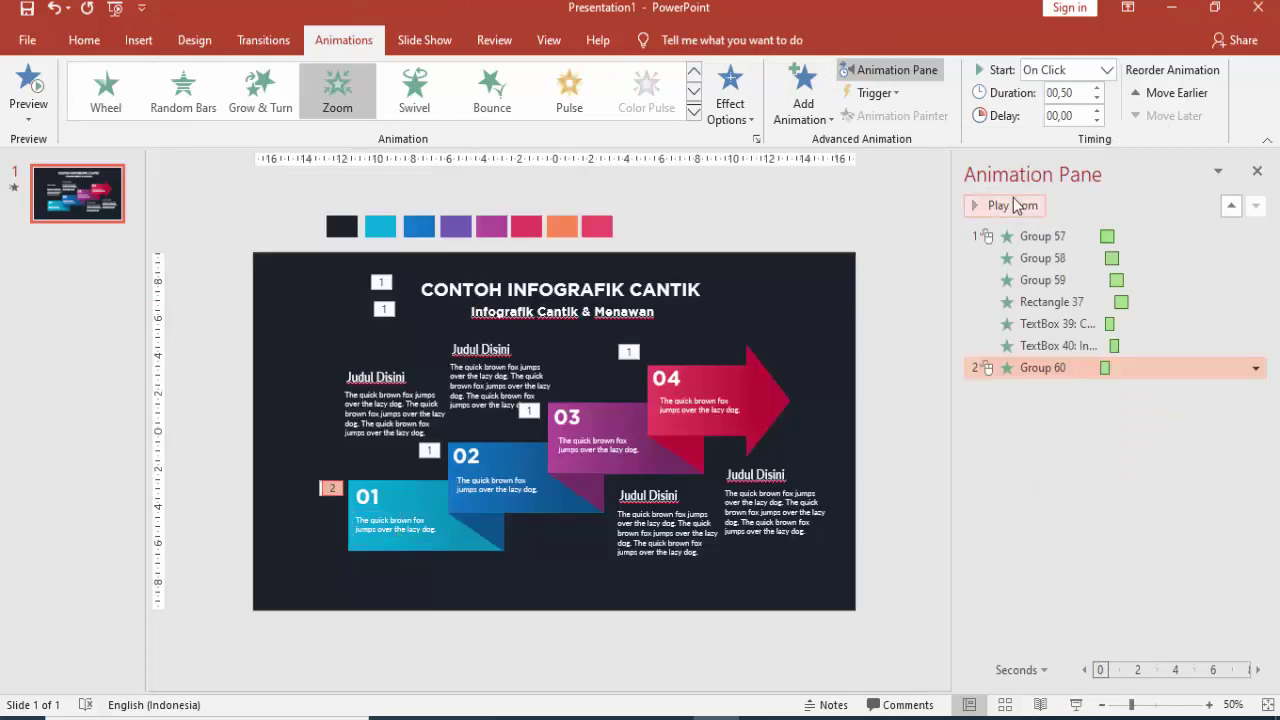
click(1106, 69)
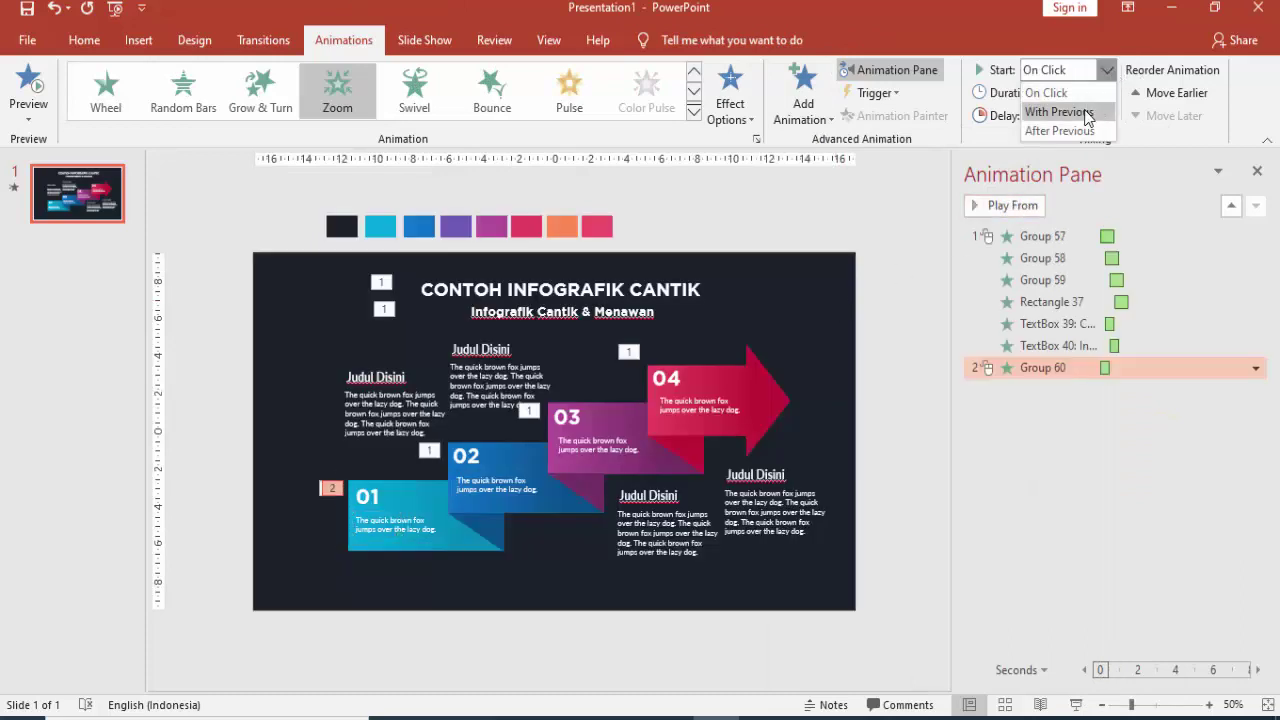
click(1088, 112)
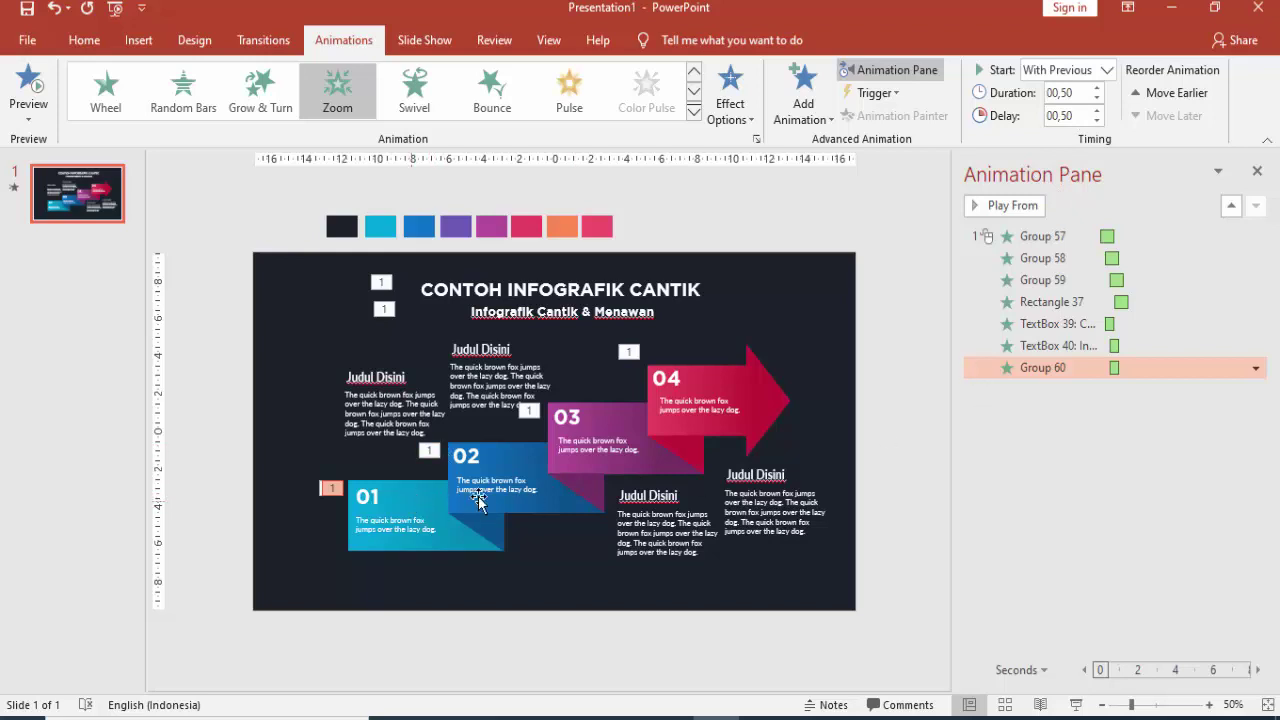
- Delay the 01 group's Zoom by 1.5 seconds
click(457, 538)
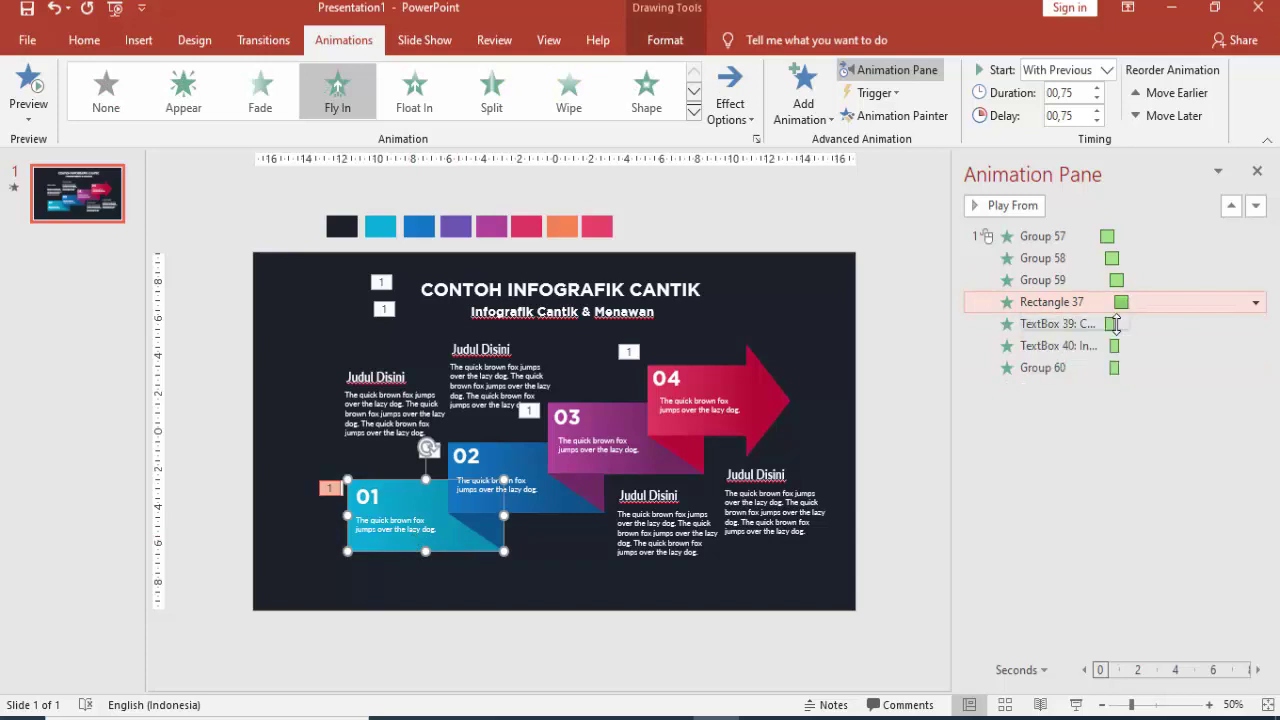
click(1130, 366)
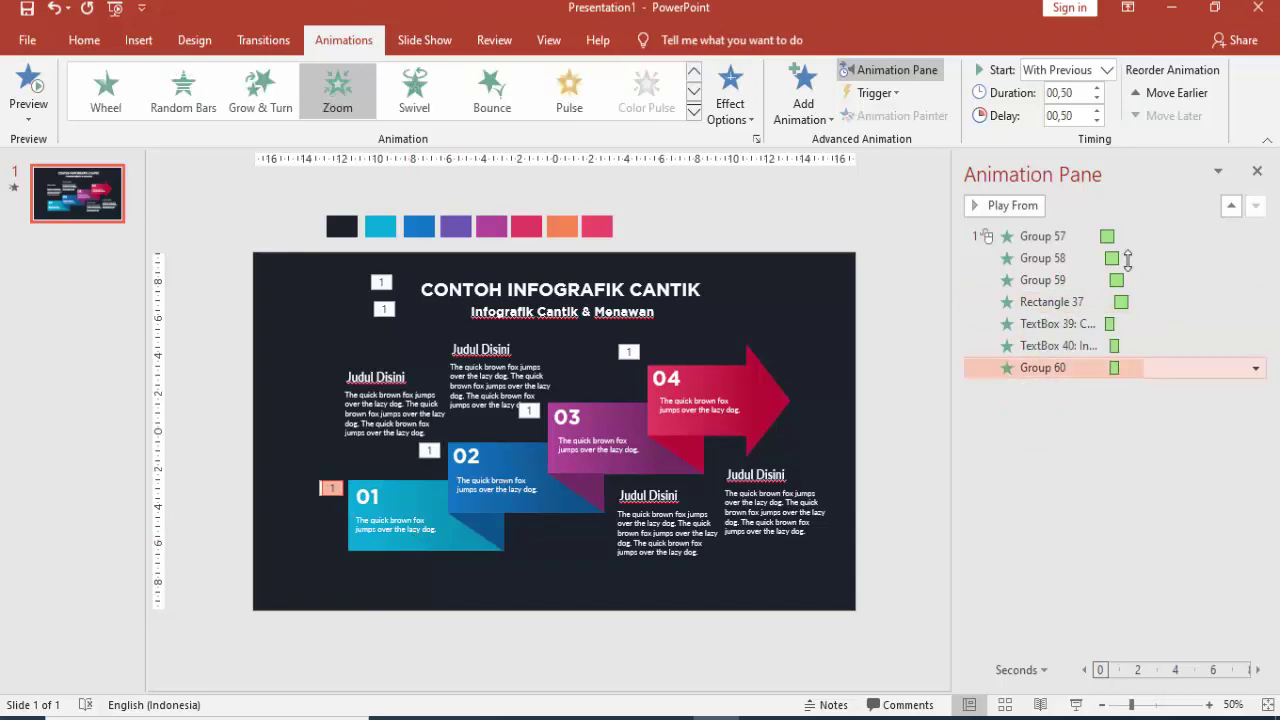
click(1097, 111)
click(1097, 111)
click(1097, 111)
click(1097, 111)
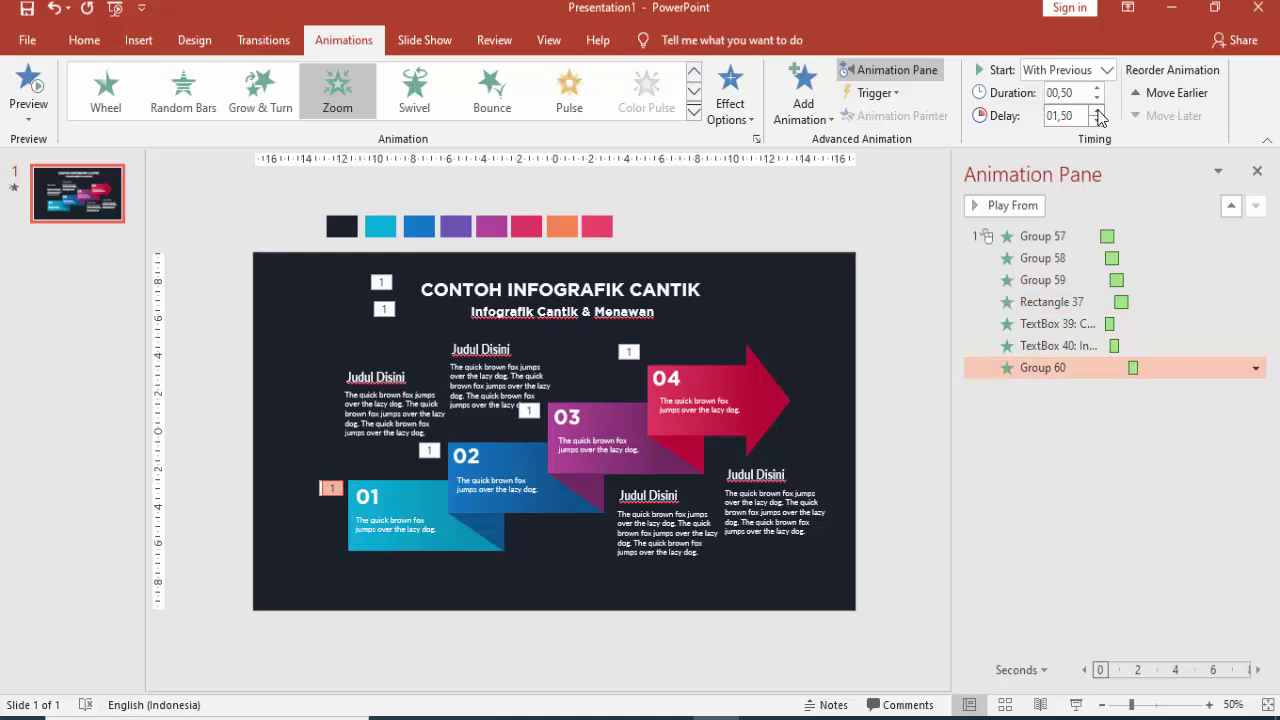
- Copy the Zoom to the 02, 03 and 04 groups with delays 1.75, 2.00 and 2.25 s
click(407, 513)
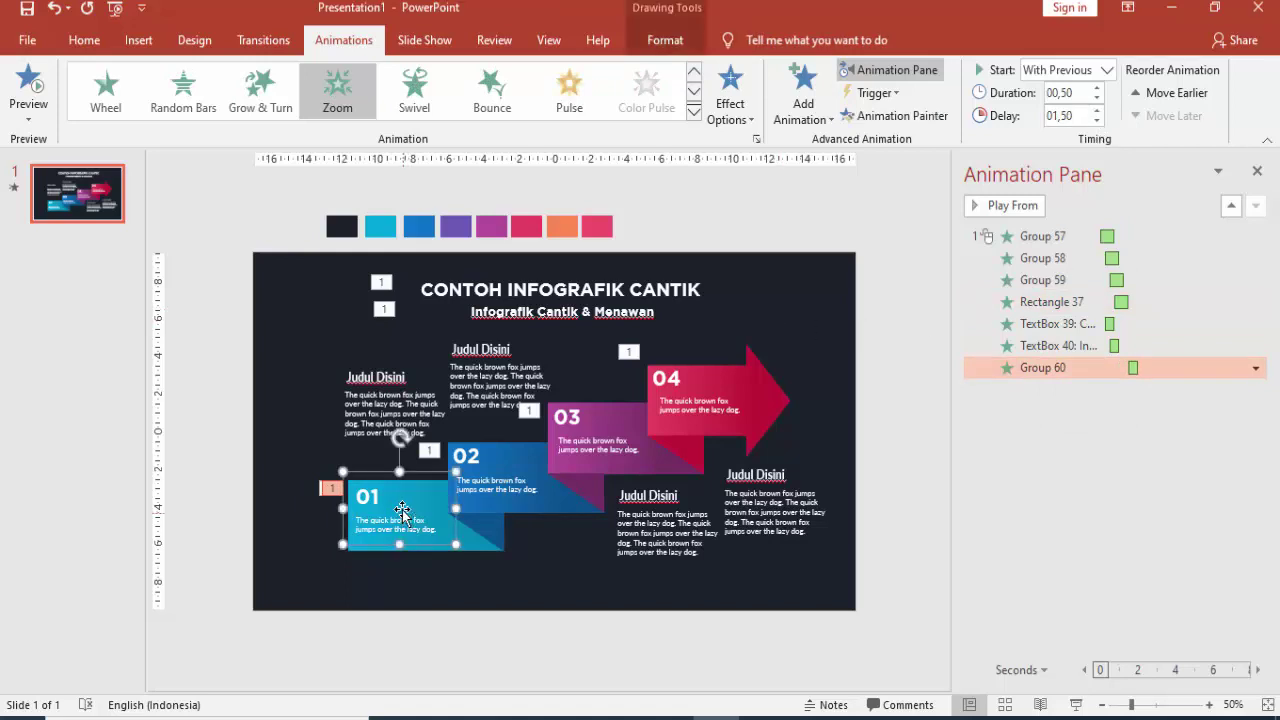
click(880, 116)
click(470, 487)
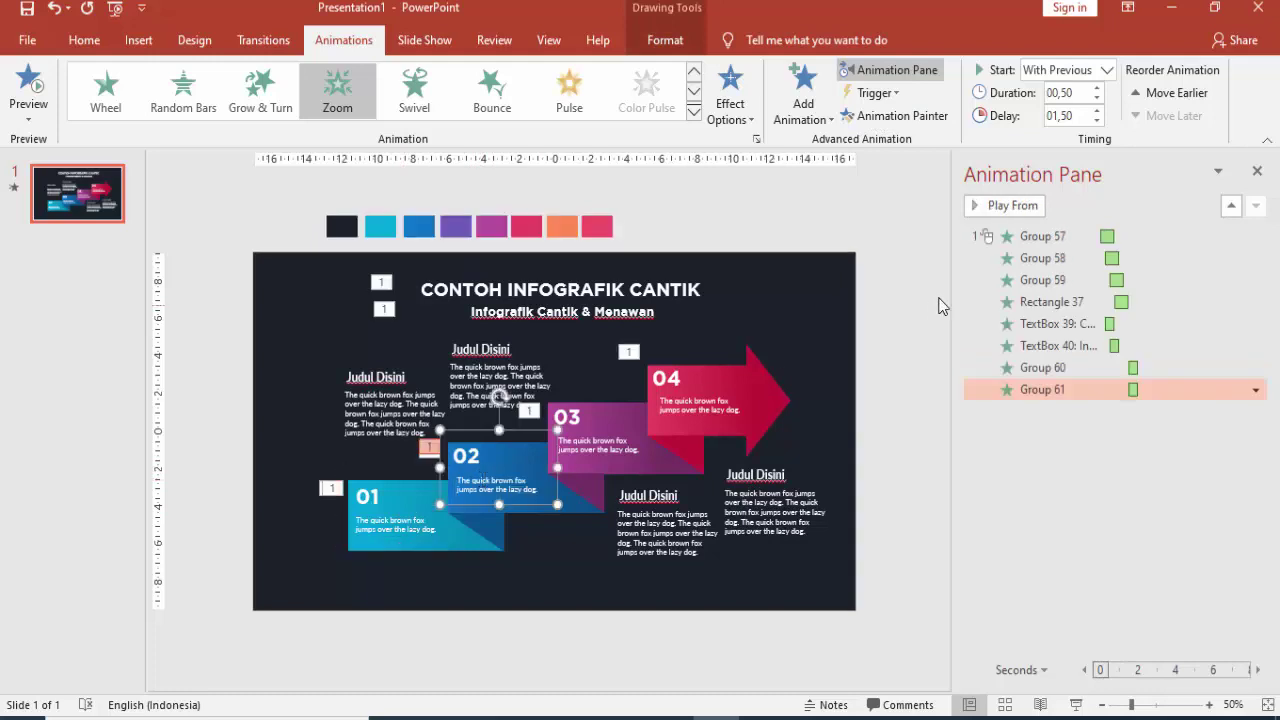
click(1097, 110)
click(895, 115)
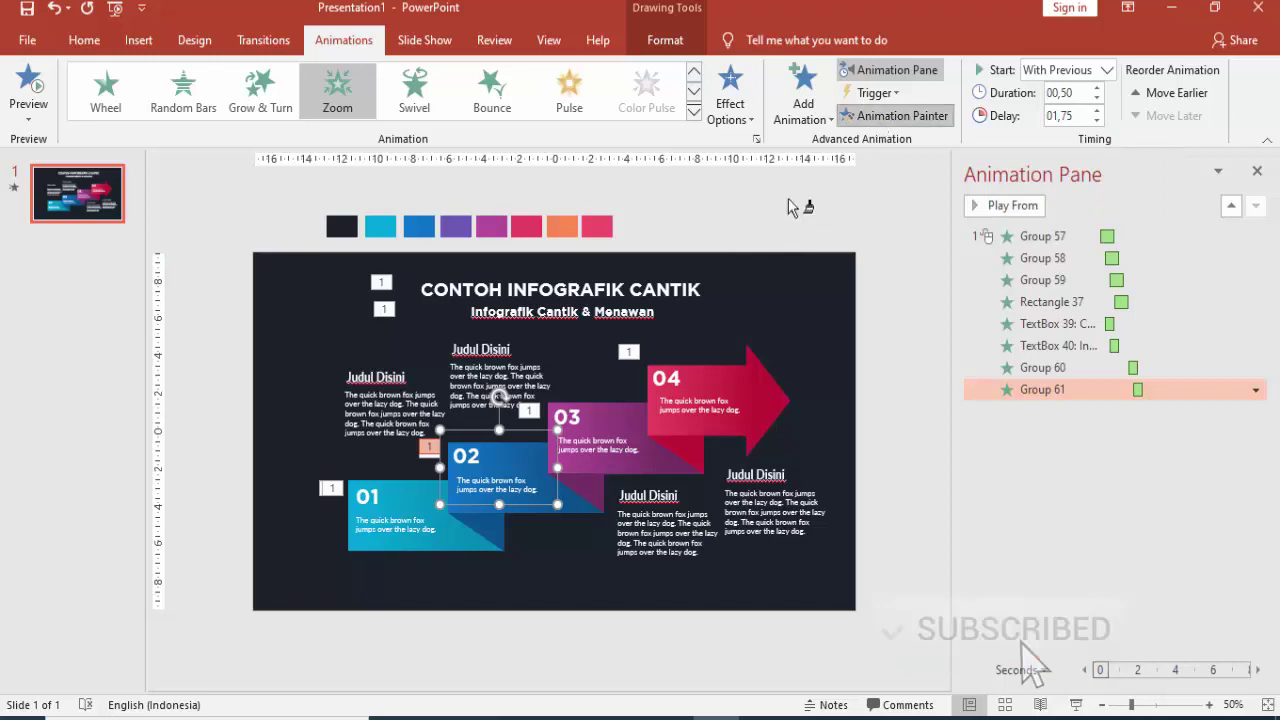
click(591, 446)
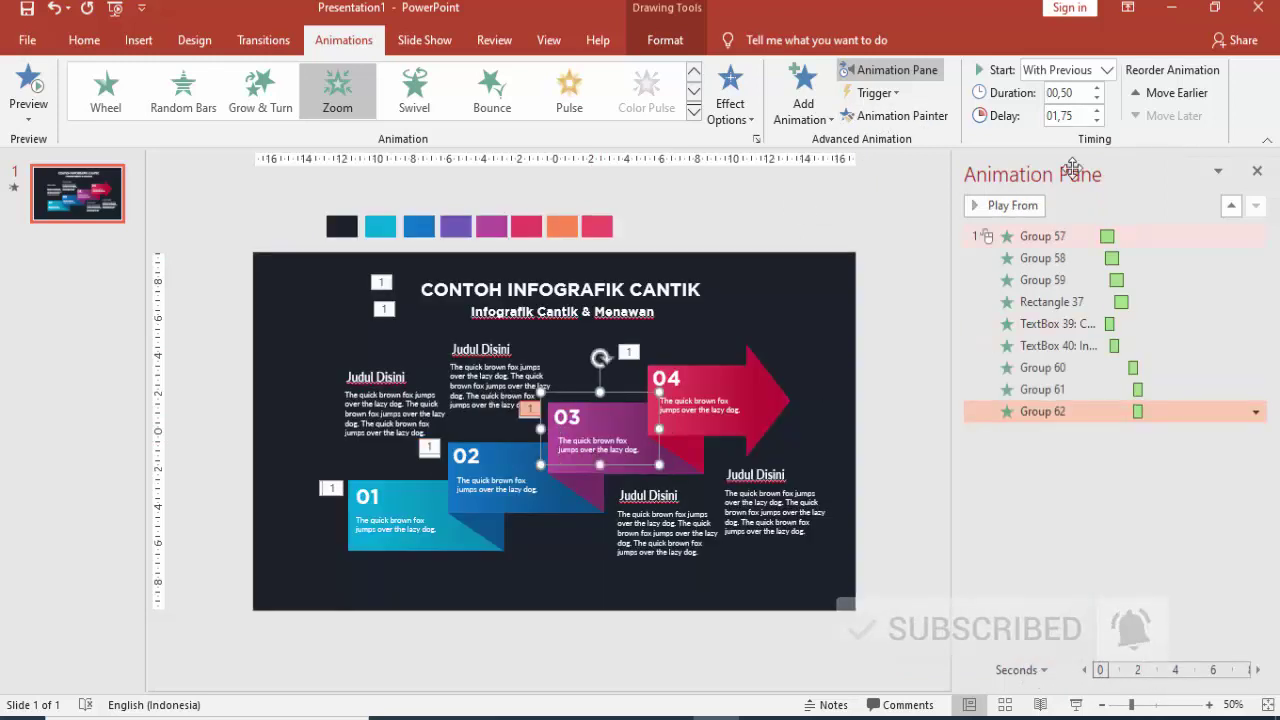
click(1097, 110)
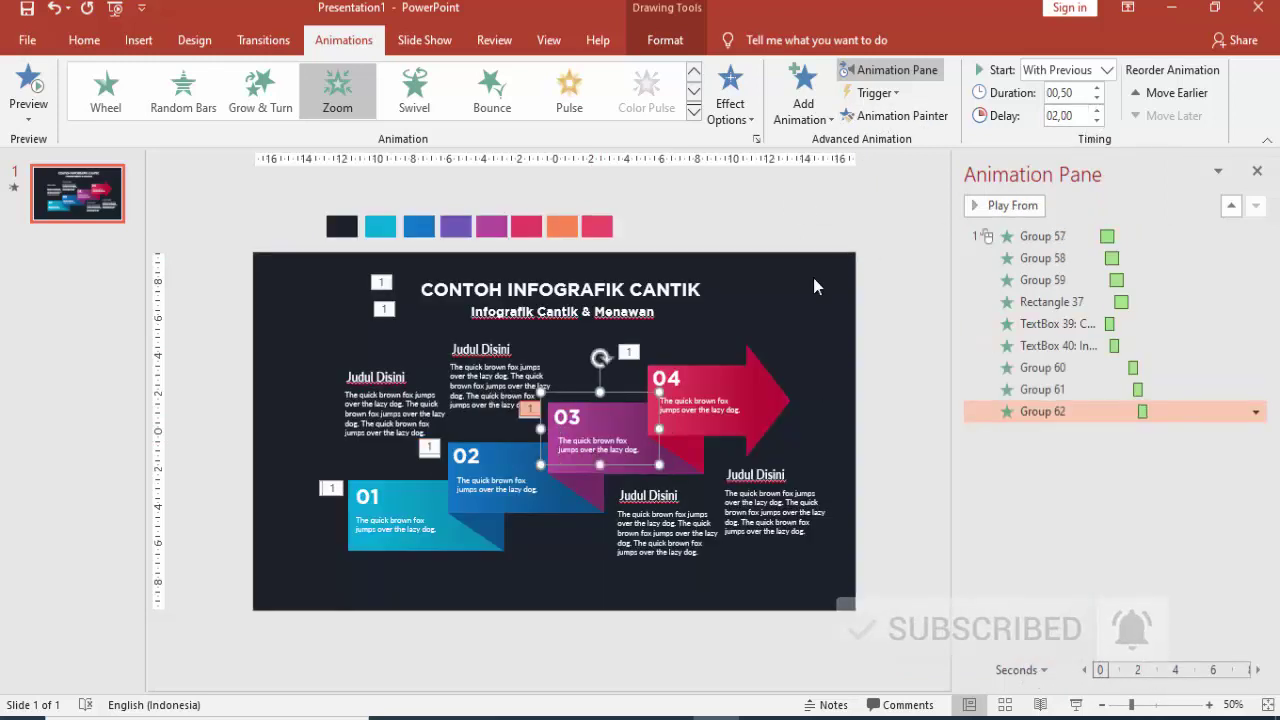
click(893, 115)
click(700, 405)
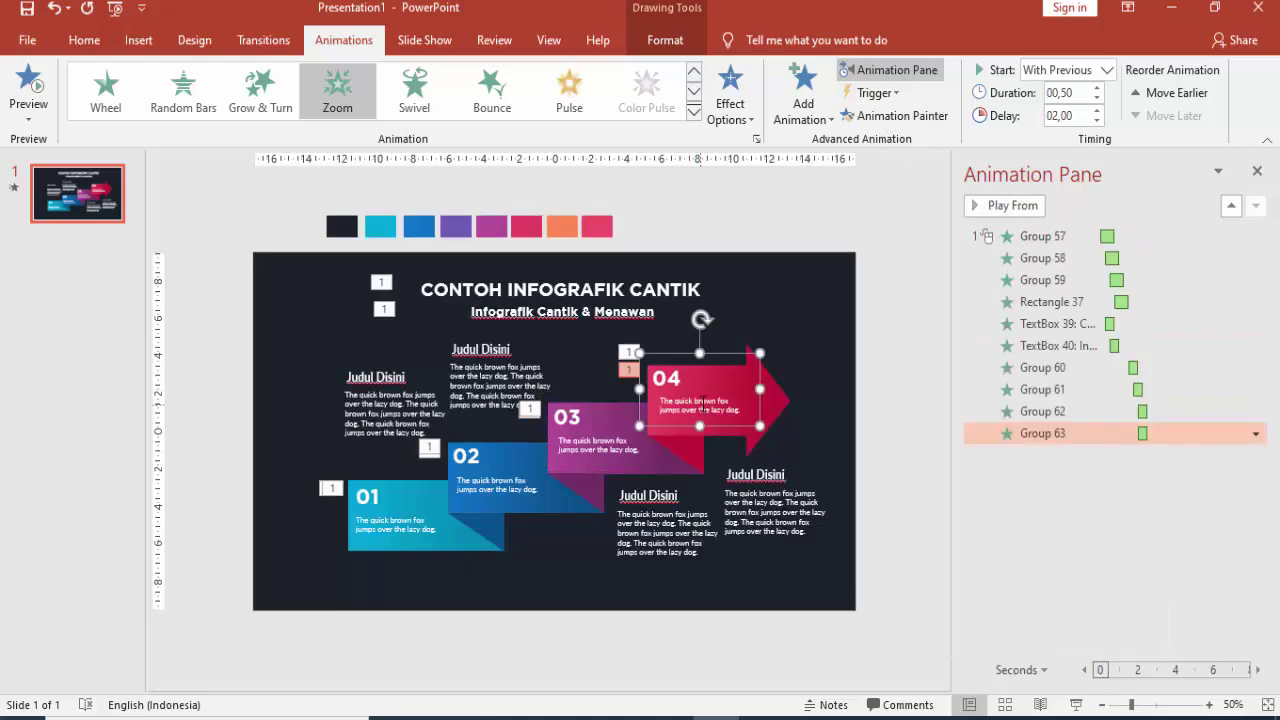
click(1097, 110)
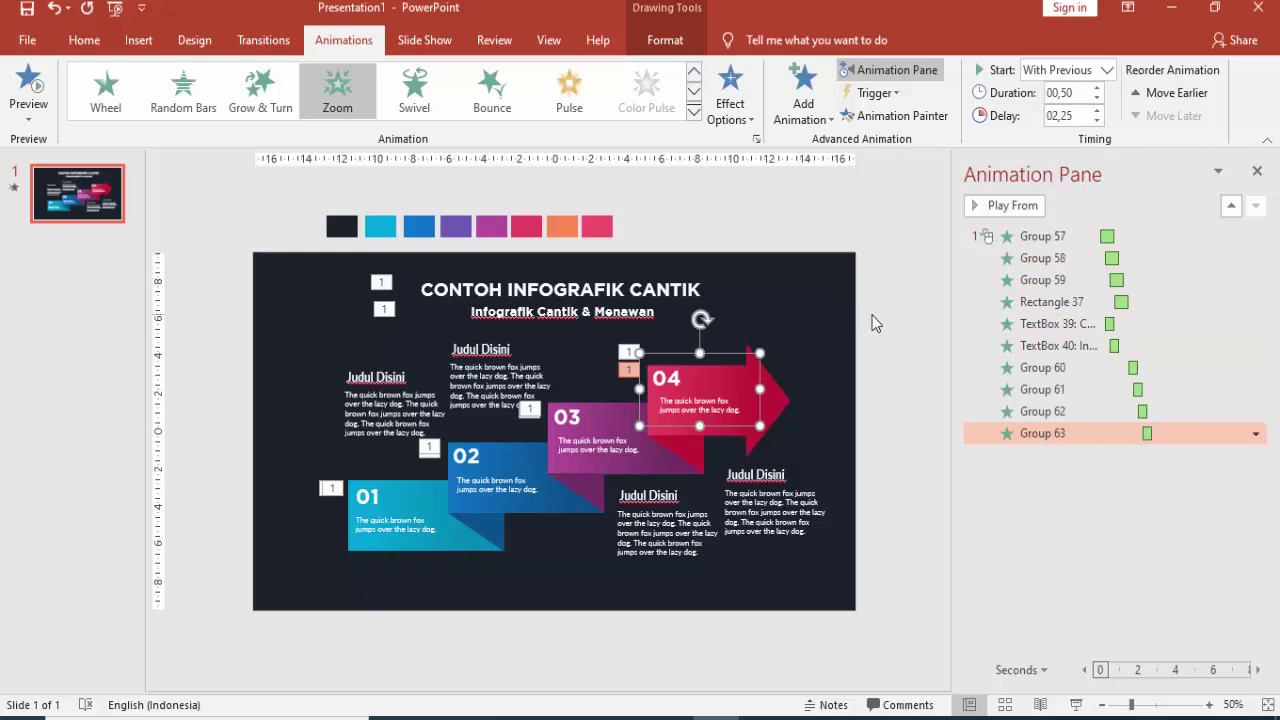
- Select the left Judul Disini heading and its body text together
click(372, 381)
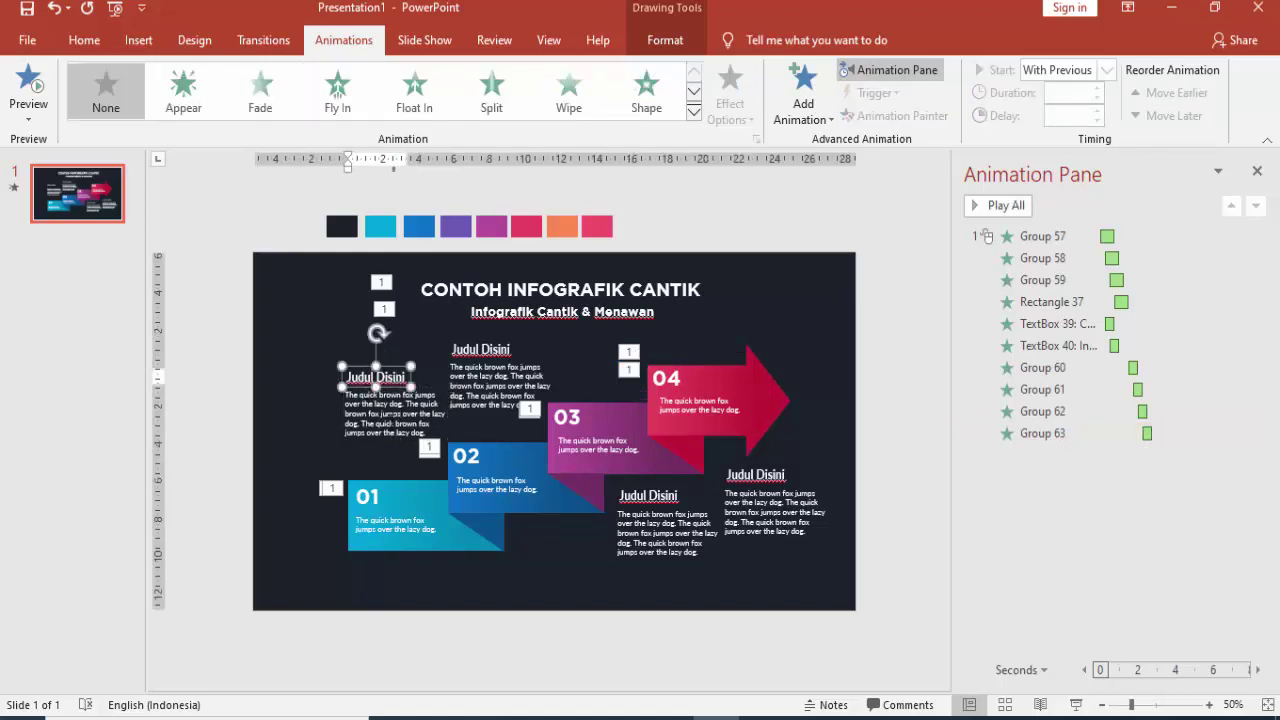
shift+click(390, 424)
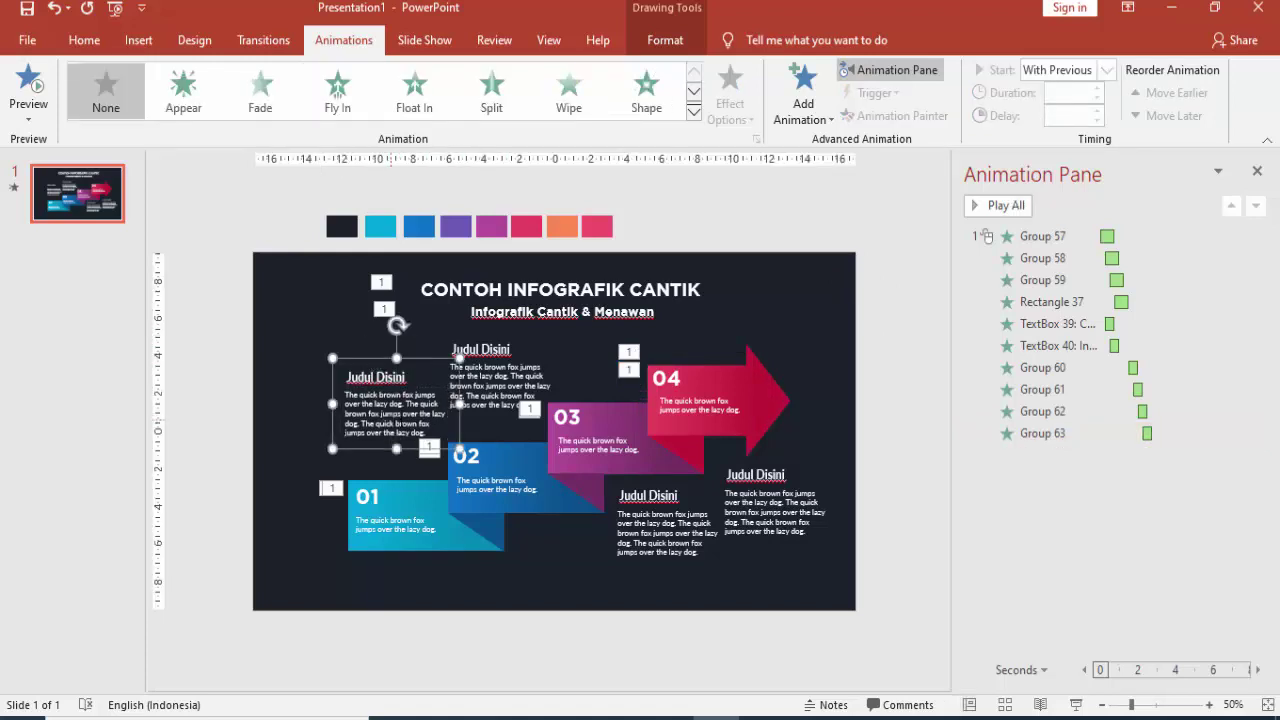
click(490, 350)
shift+click(493, 385)
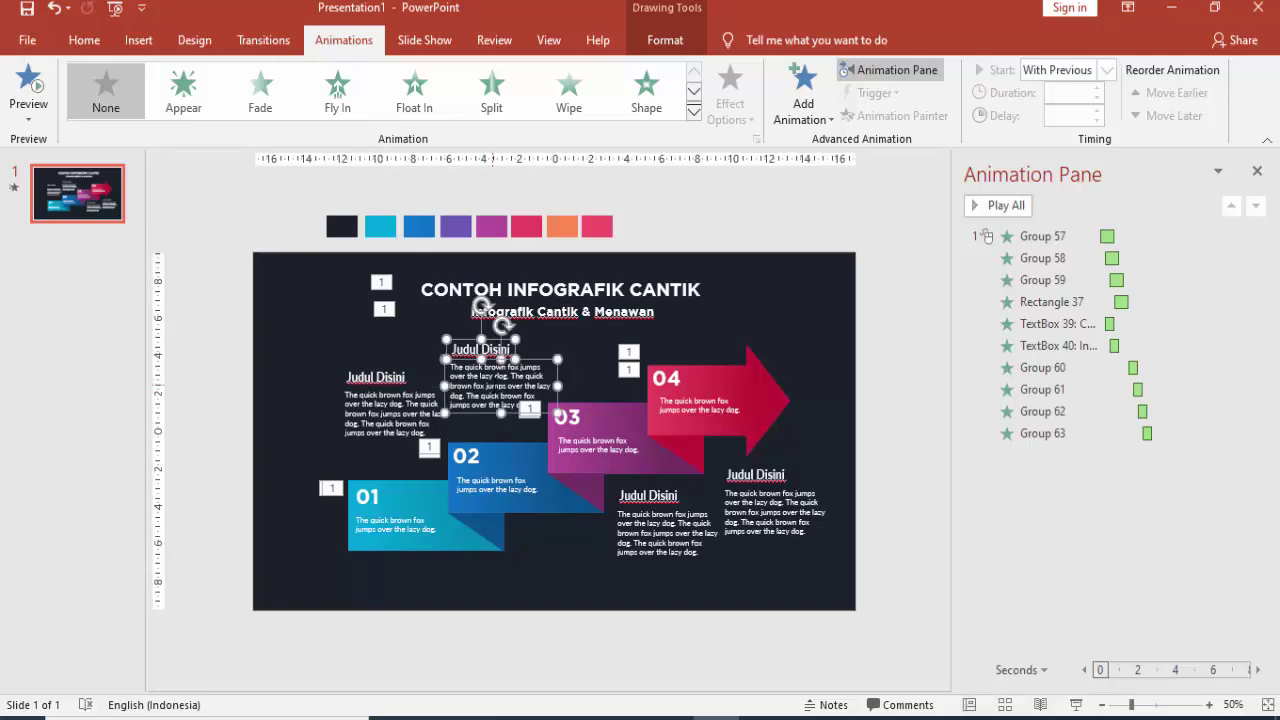
click(660, 497)
shift+click(652, 536)
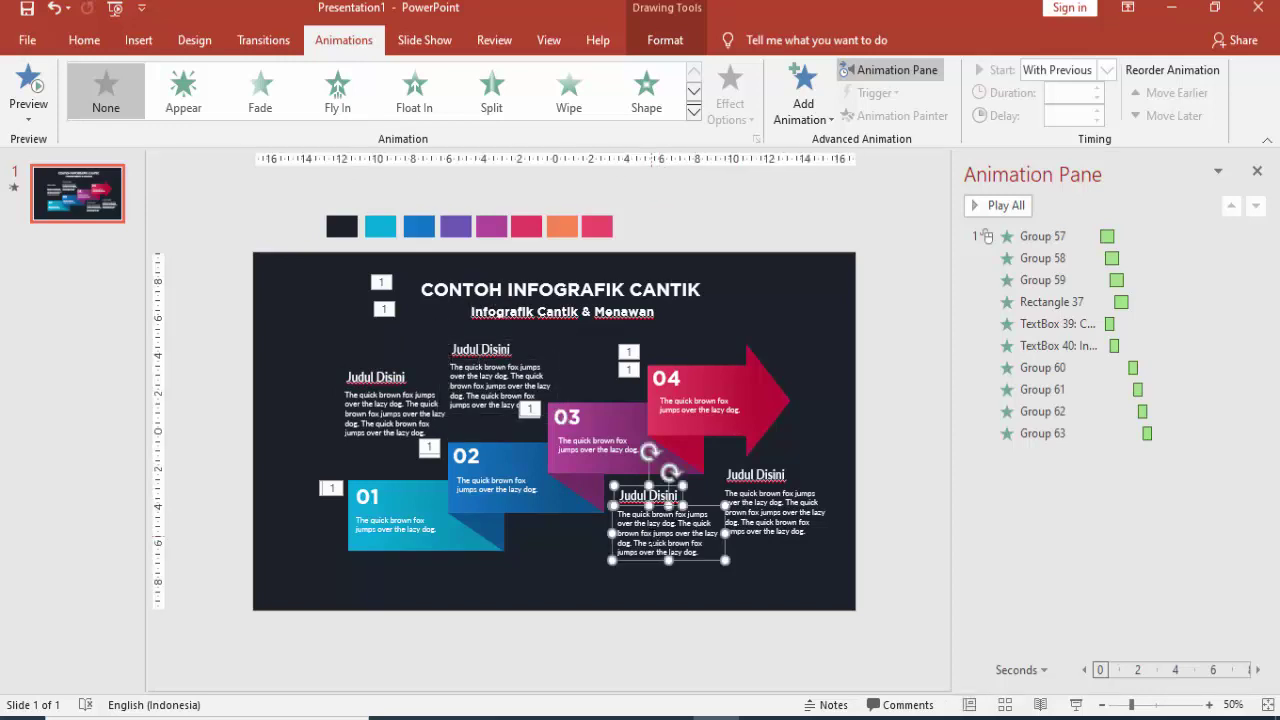
click(755, 475)
shift+click(760, 517)
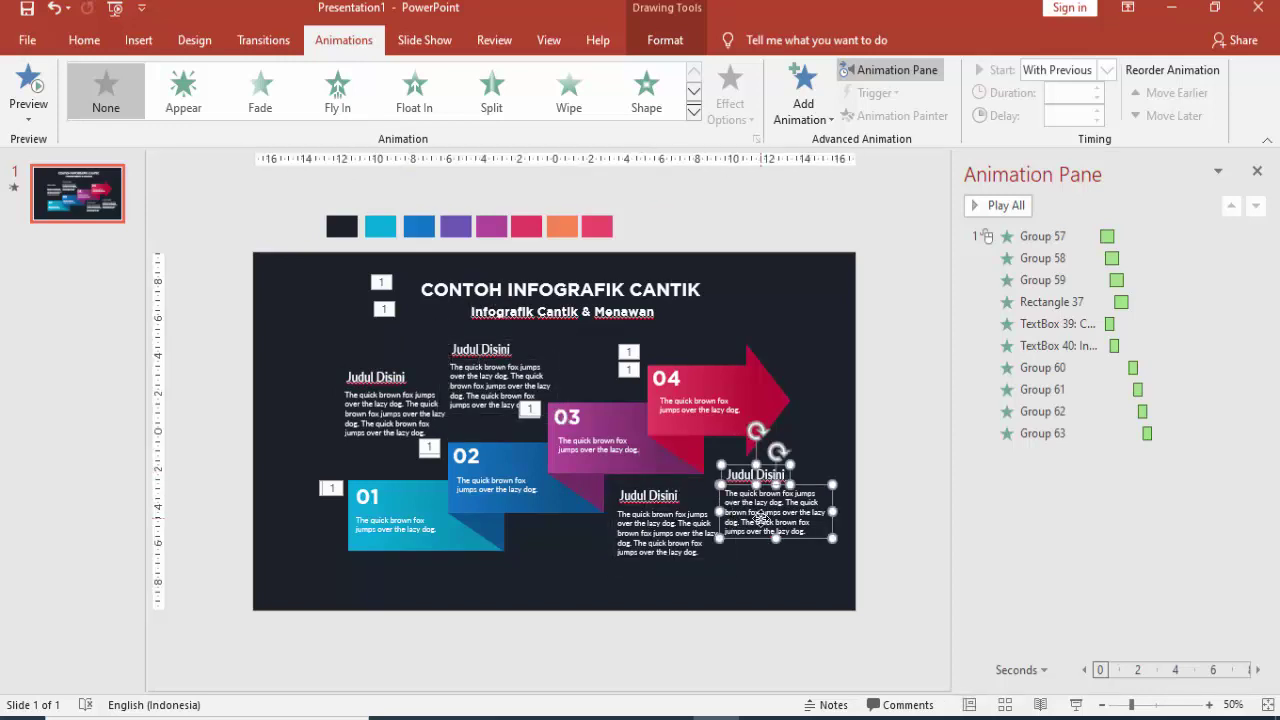
click(454, 422)
click(375, 377)
shift+click(393, 412)
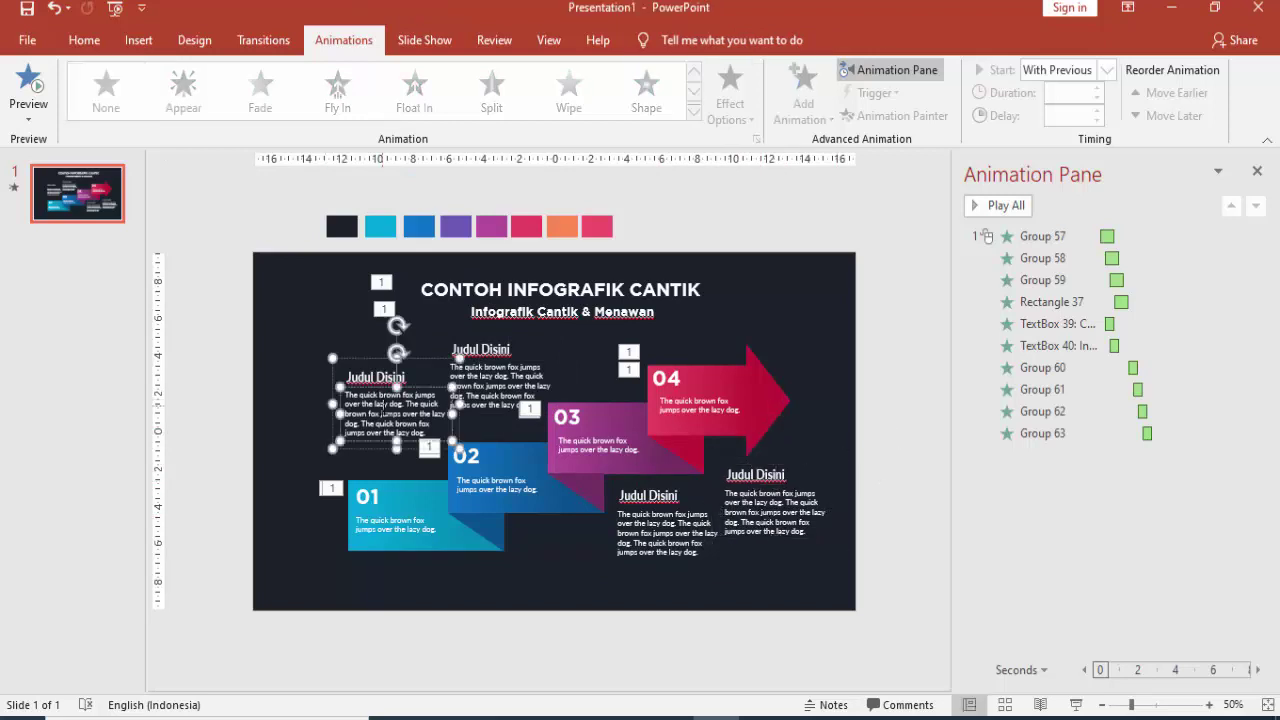
- Give the left text a Fly In from Top entrance, With Previous, 2.75 s delay
click(803, 95)
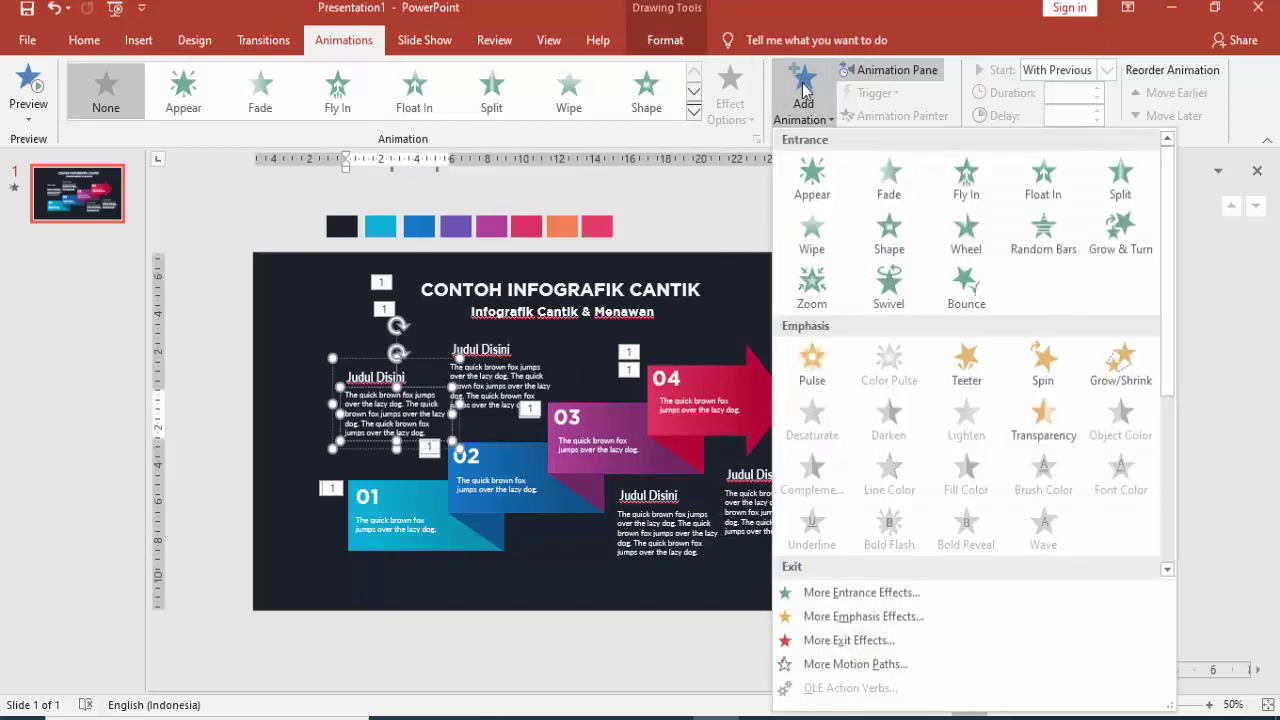
click(960, 178)
click(730, 100)
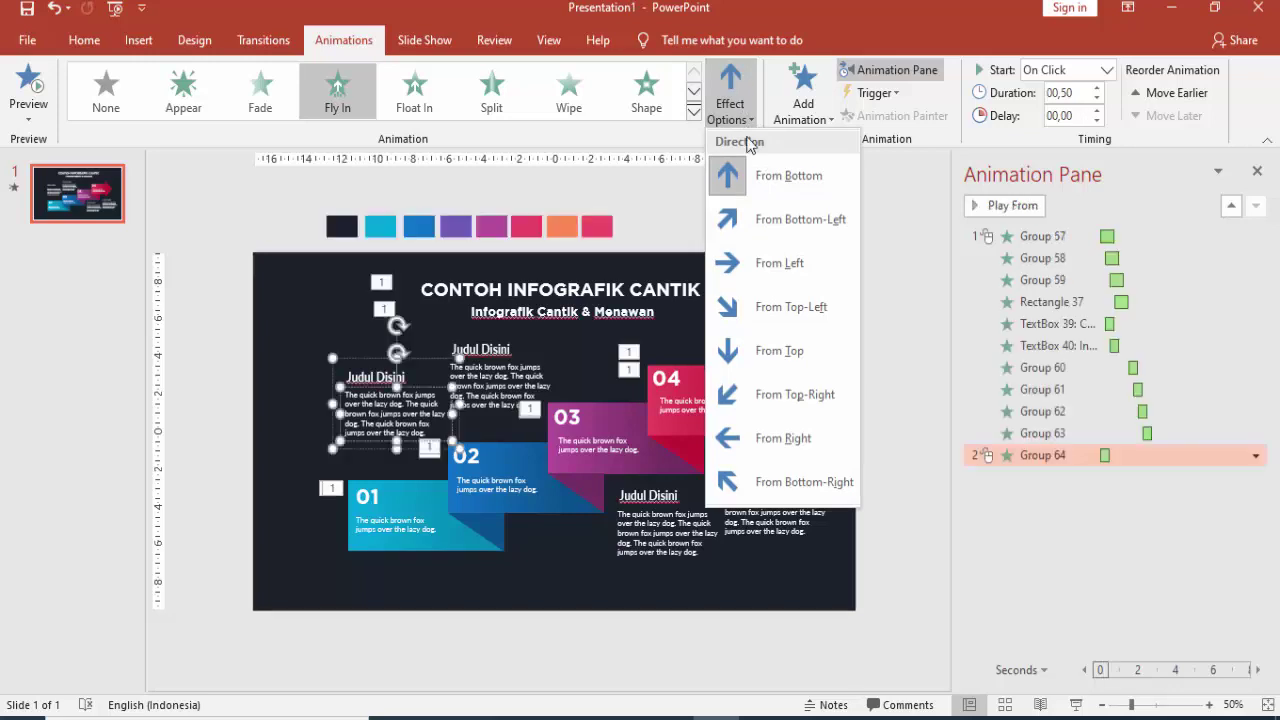
click(765, 347)
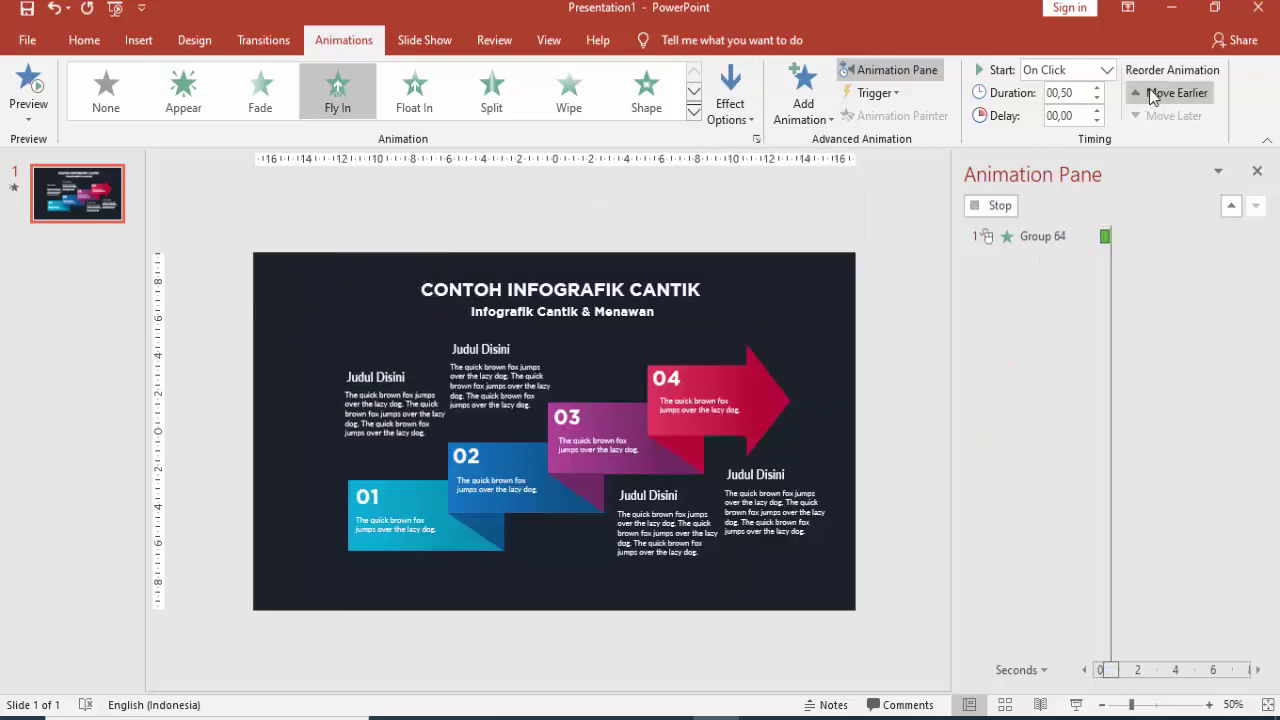
click(1108, 70)
click(1082, 112)
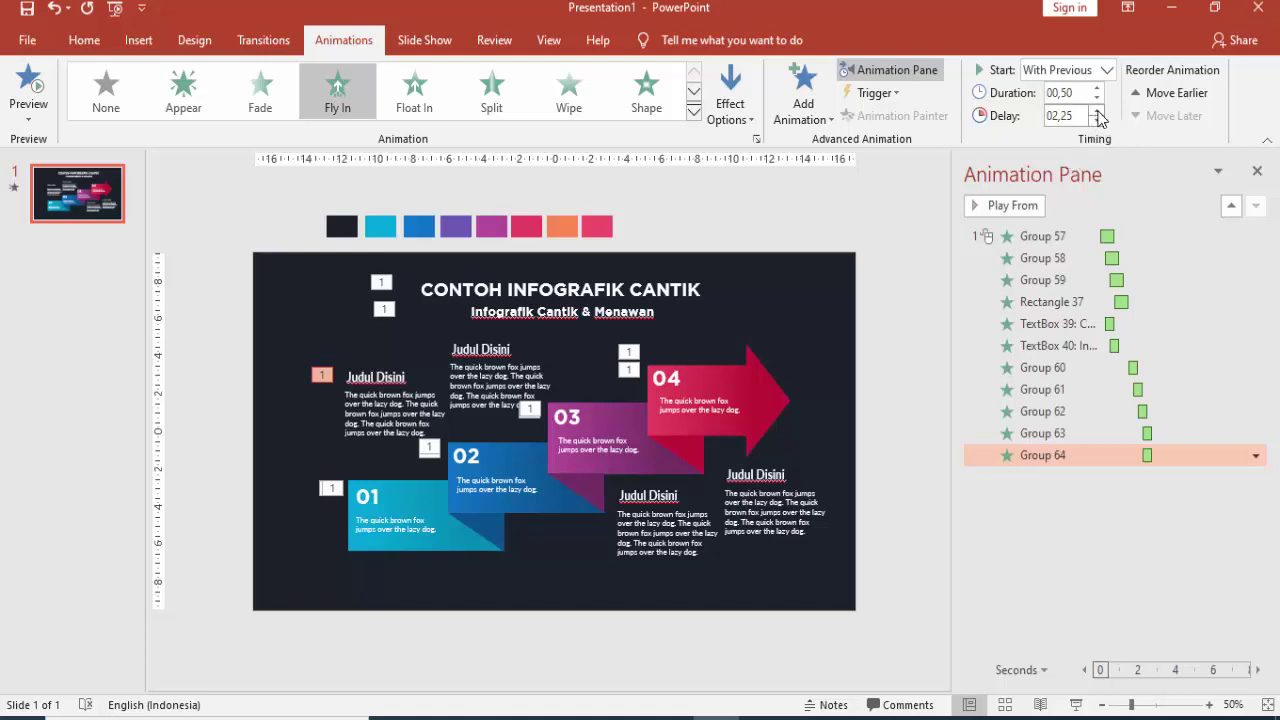
click(1097, 111)
click(1097, 111)
- Copy the left text's animation onto the middle Judul Disini text with Animation Painter
click(389, 412)
click(894, 115)
click(485, 379)
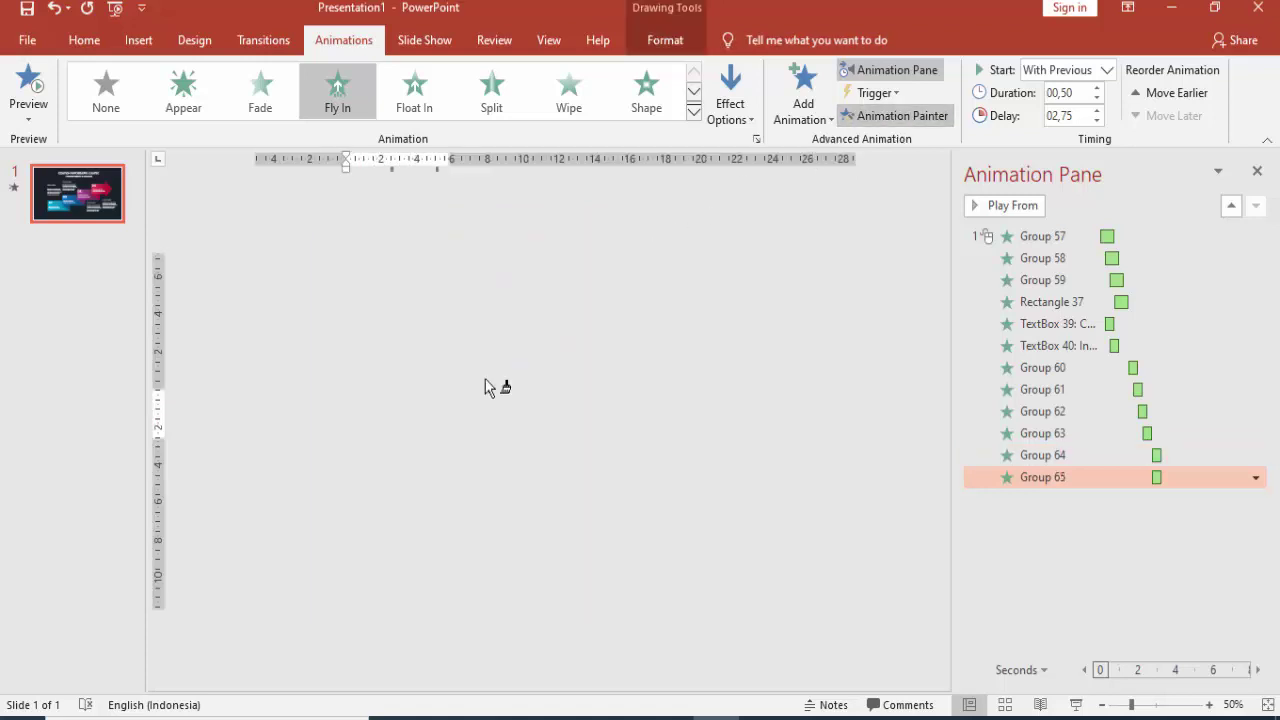
- Delay the middle text to 3 s; animate the lower text flying From Bottom at 3.25 s
click(1097, 111)
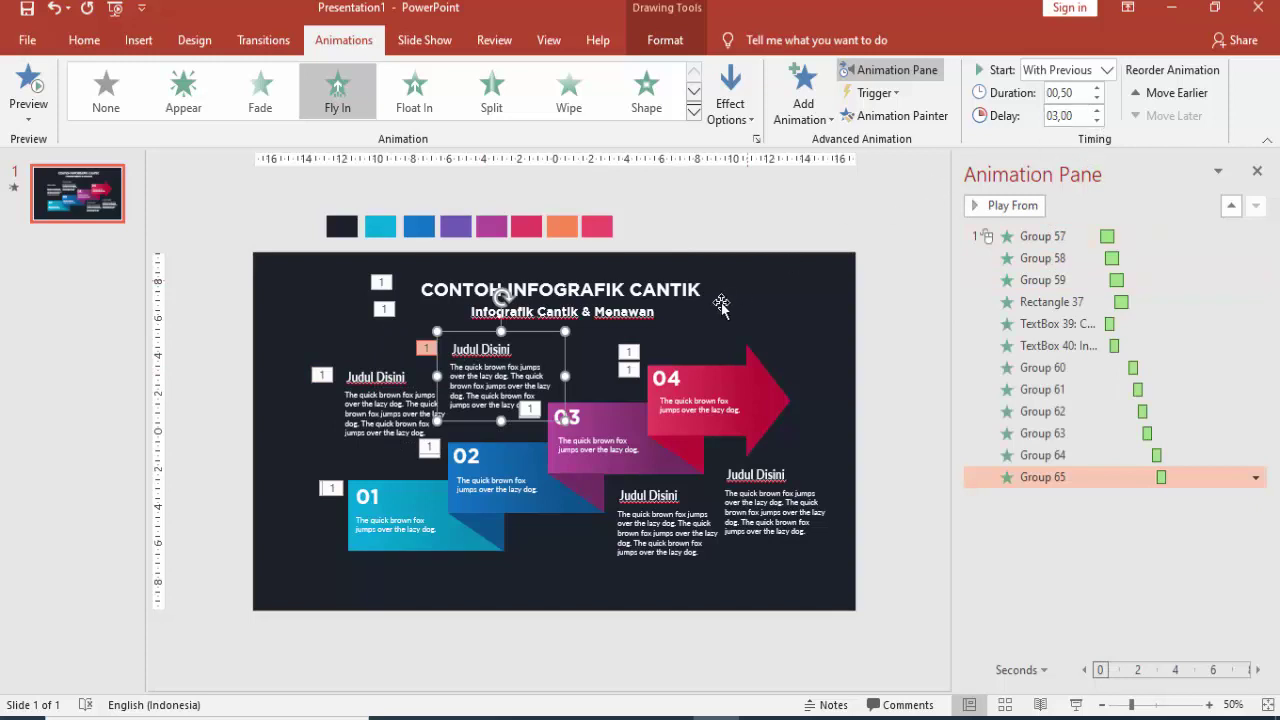
click(903, 116)
click(649, 528)
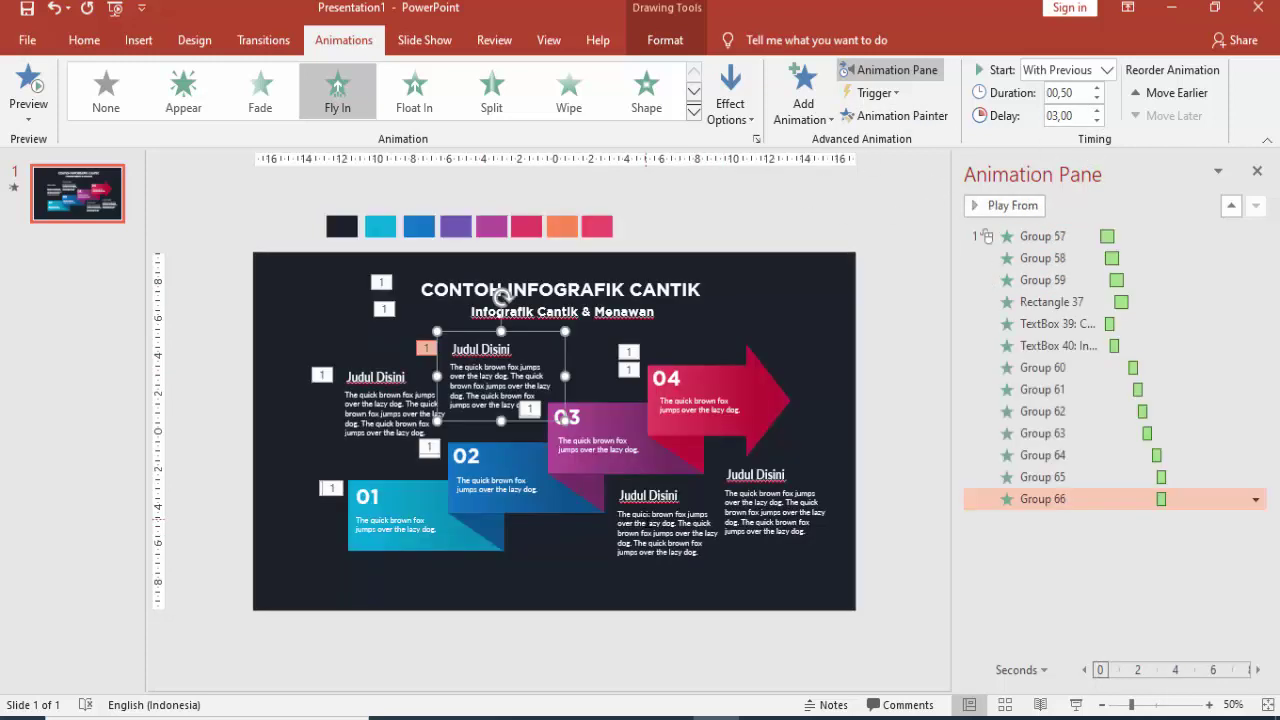
click(732, 92)
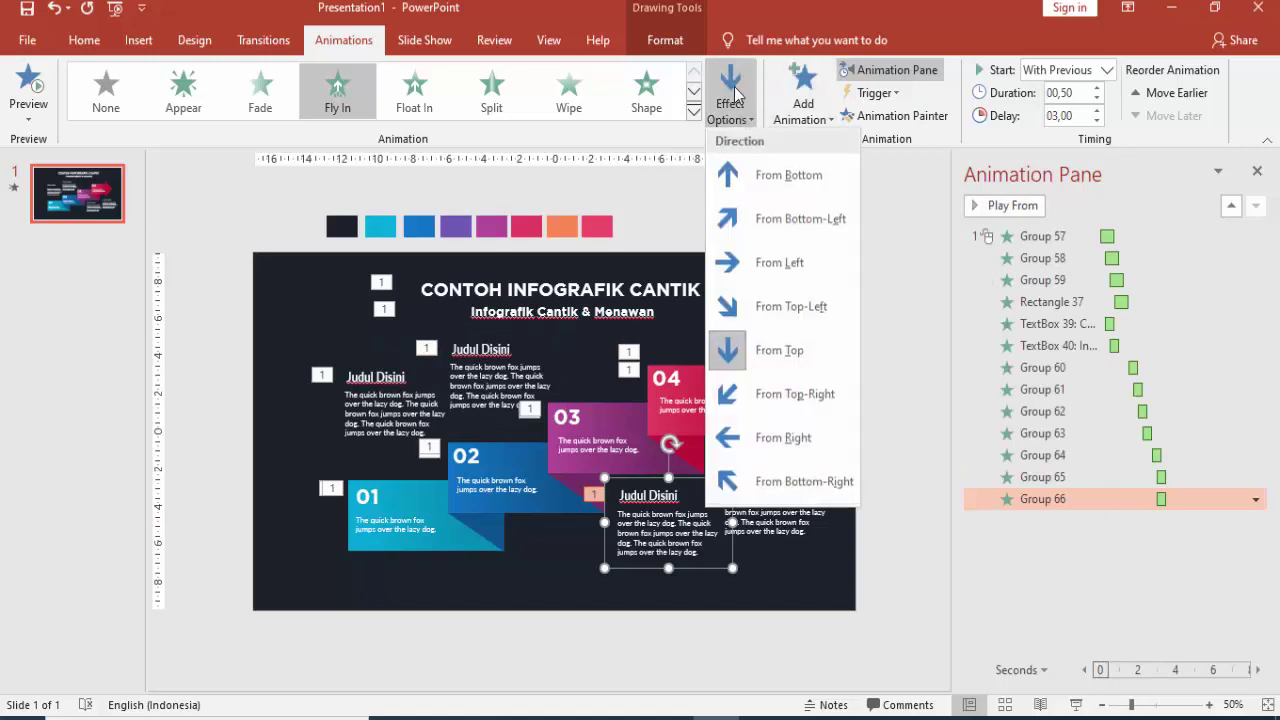
click(765, 187)
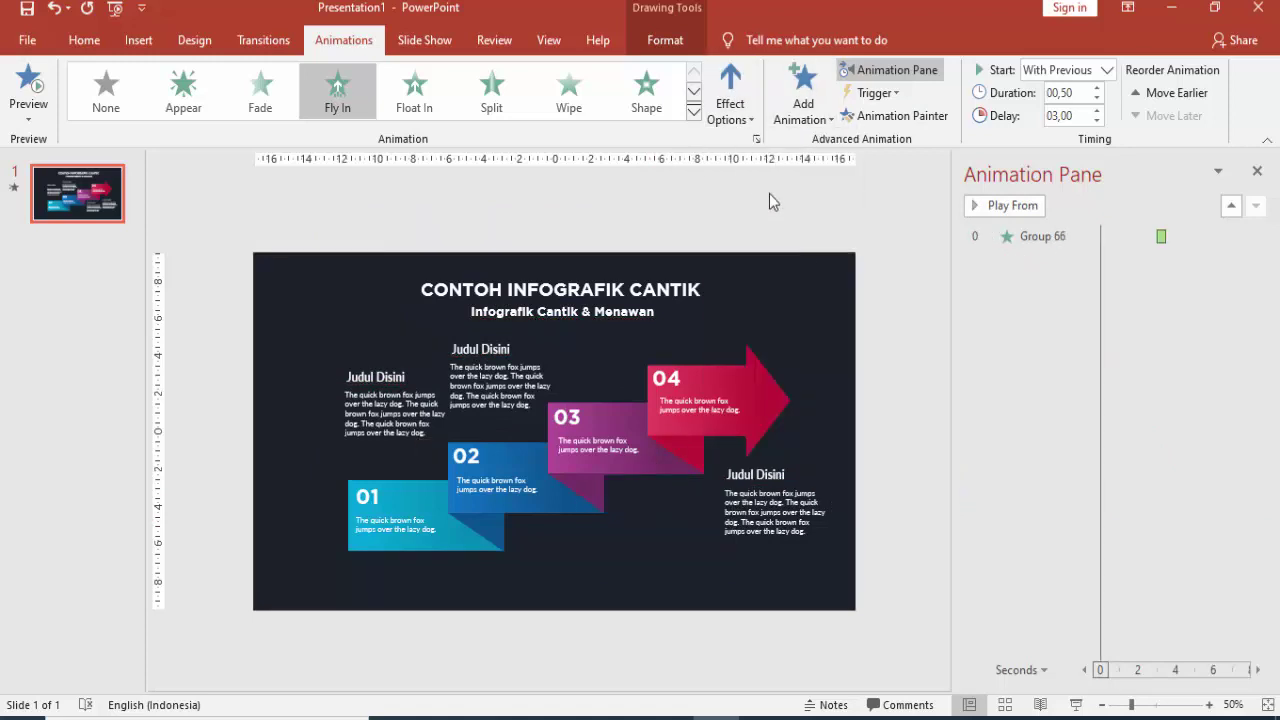
click(1097, 111)
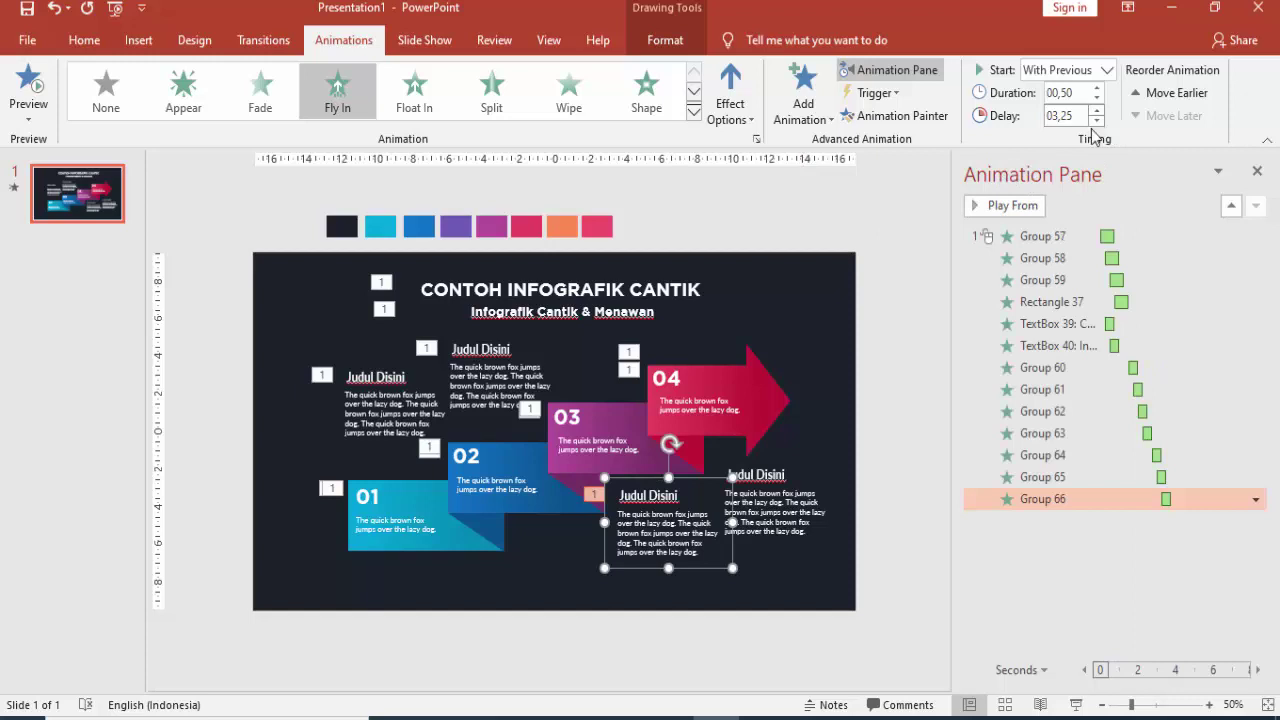
- Paint the animation onto the right Judul Disini text and set its delay to 3.5 s
click(918, 118)
click(768, 494)
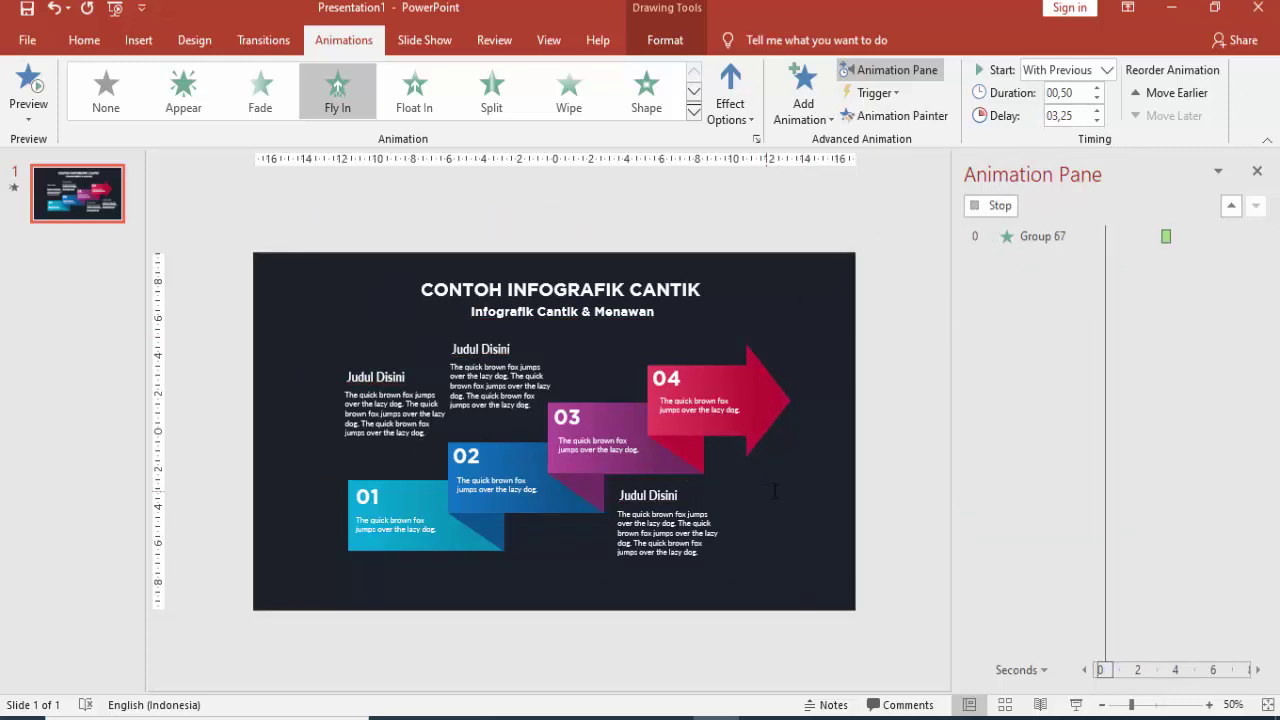
click(1097, 121)
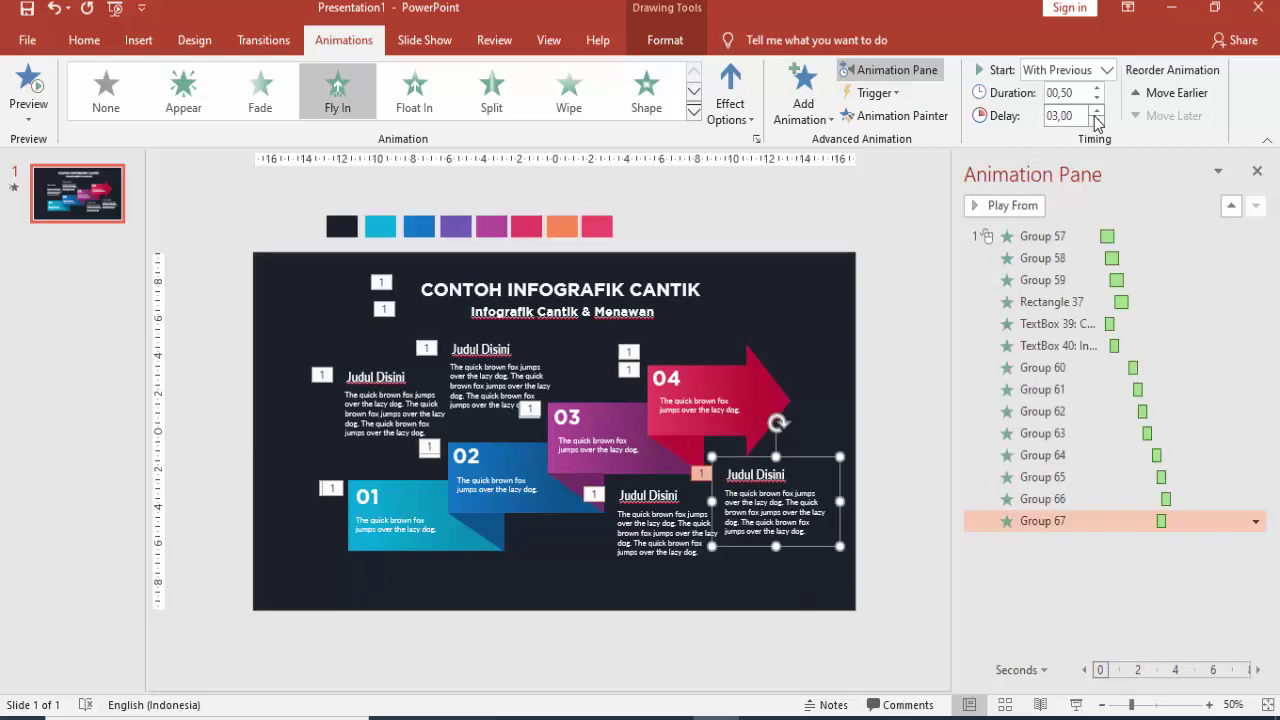
click(1096, 111)
click(1096, 111)
click(1075, 708)
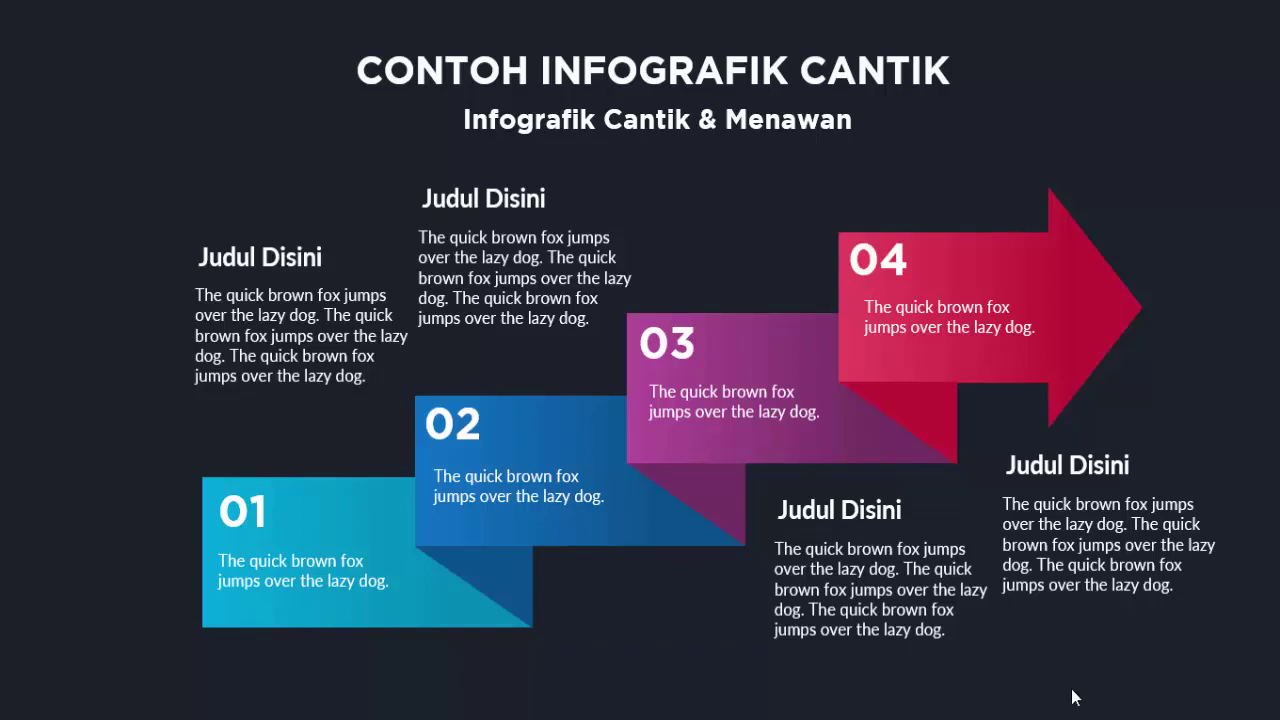
key(Escape)
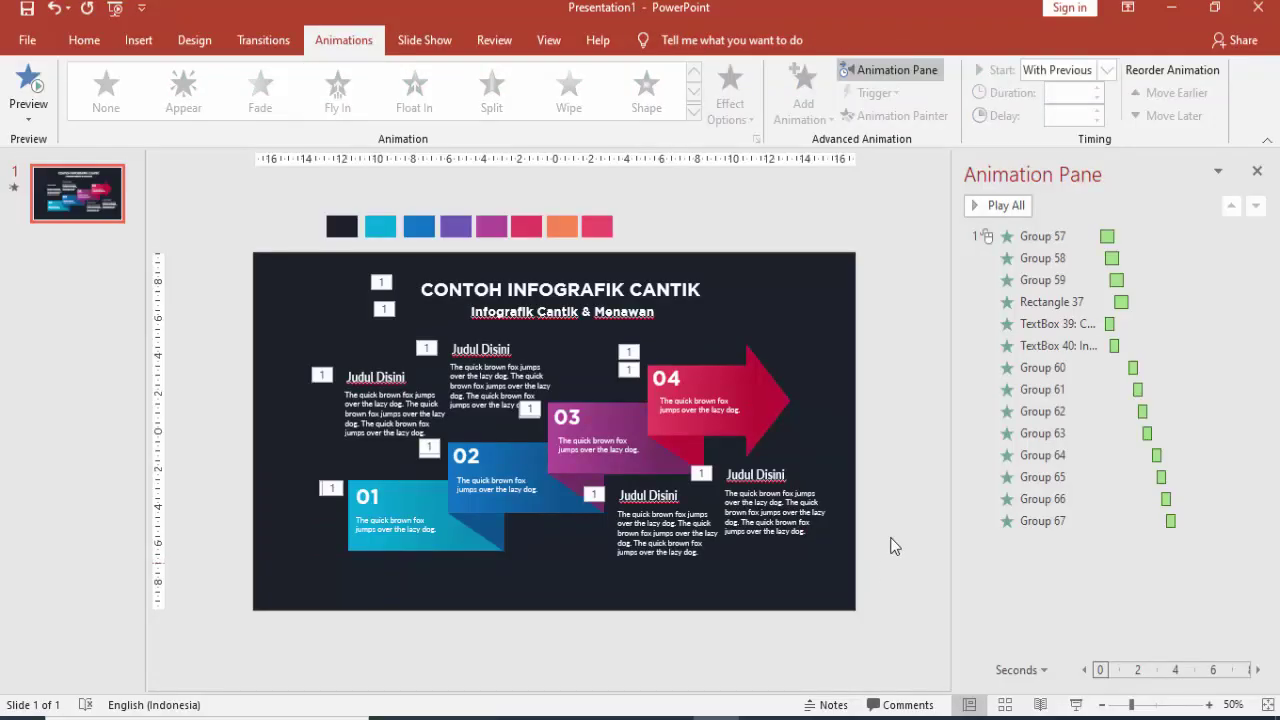
- Close the Animation Pane, return to the Home tab, and zoom the slide to 66%
click(1257, 171)
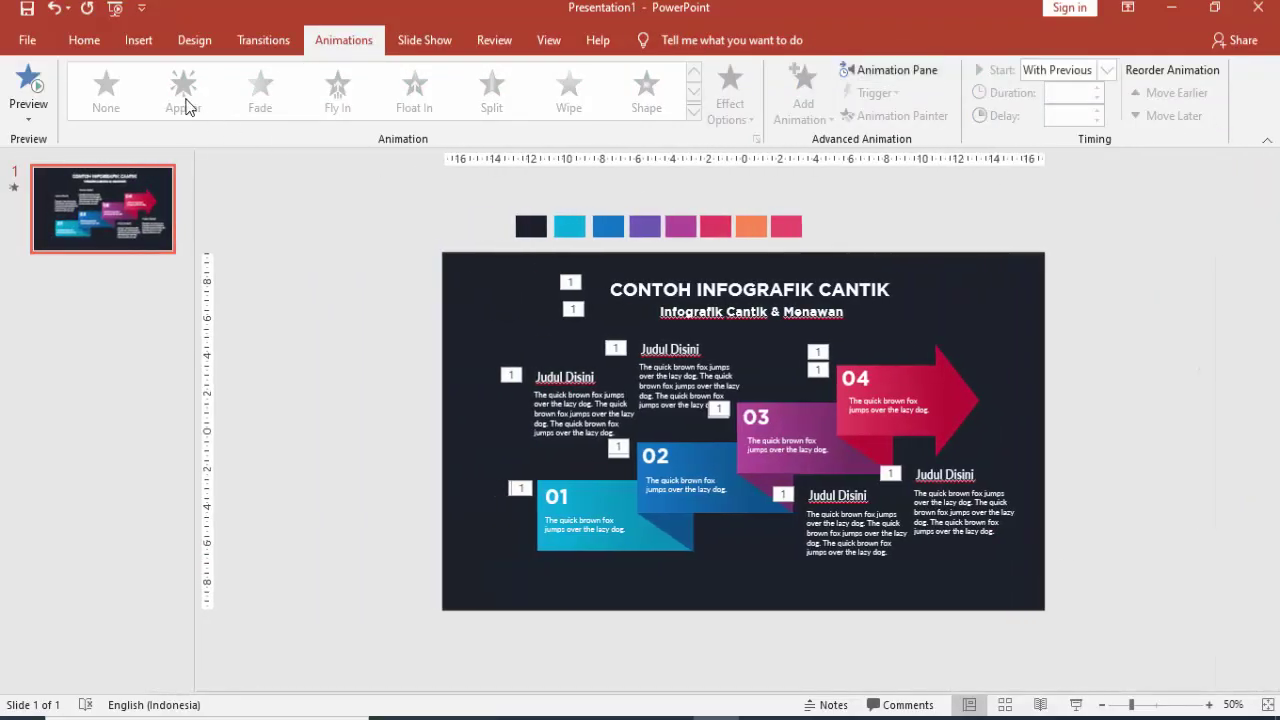
click(84, 40)
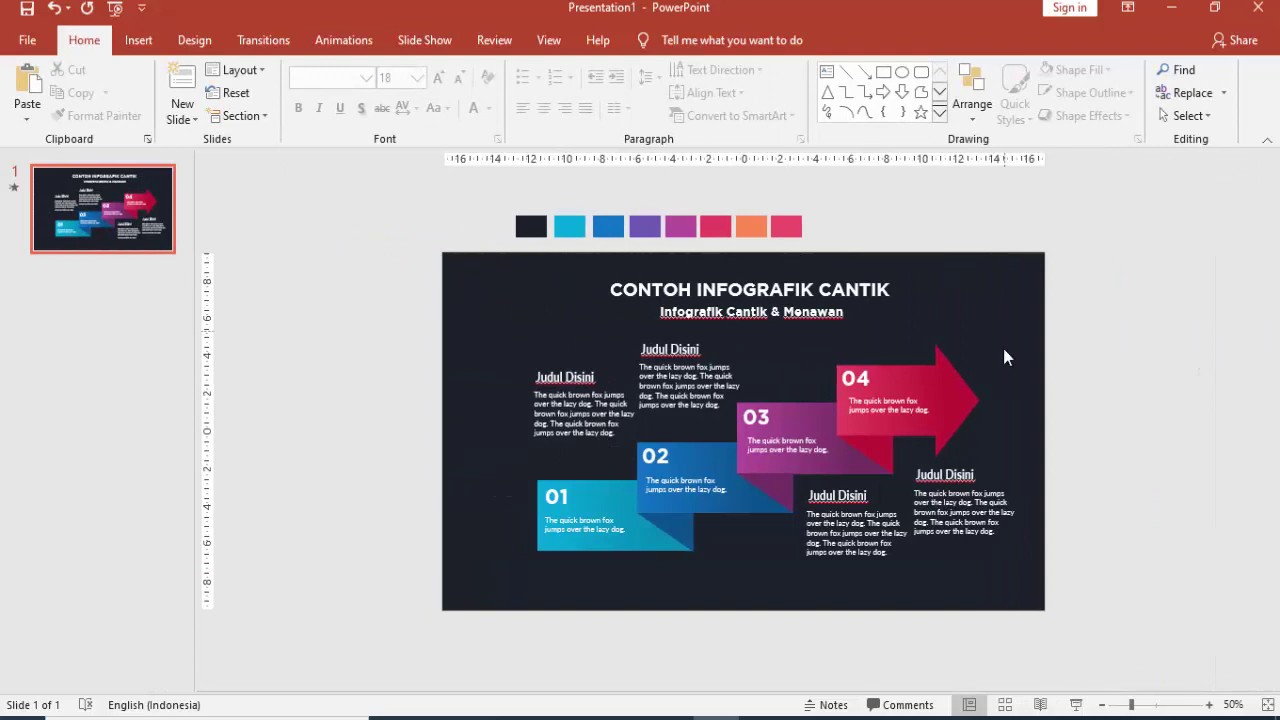
ctrl+scroll(1130, 380, up, 2)
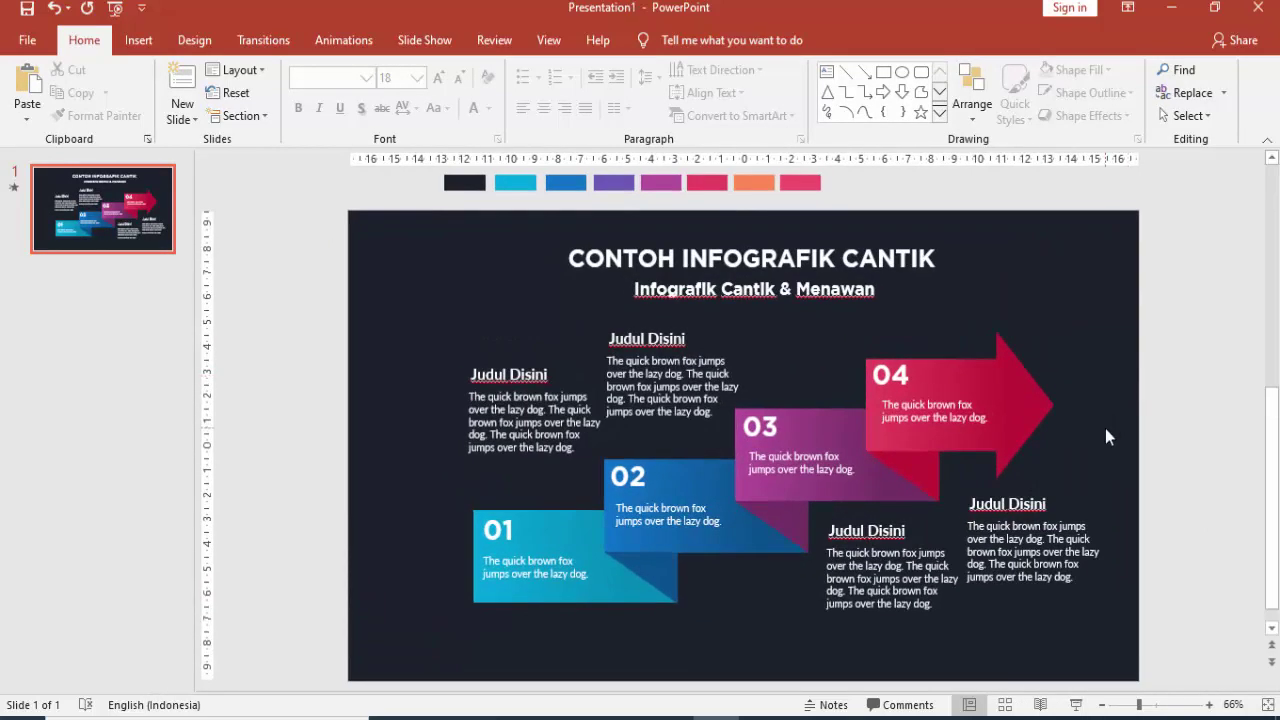